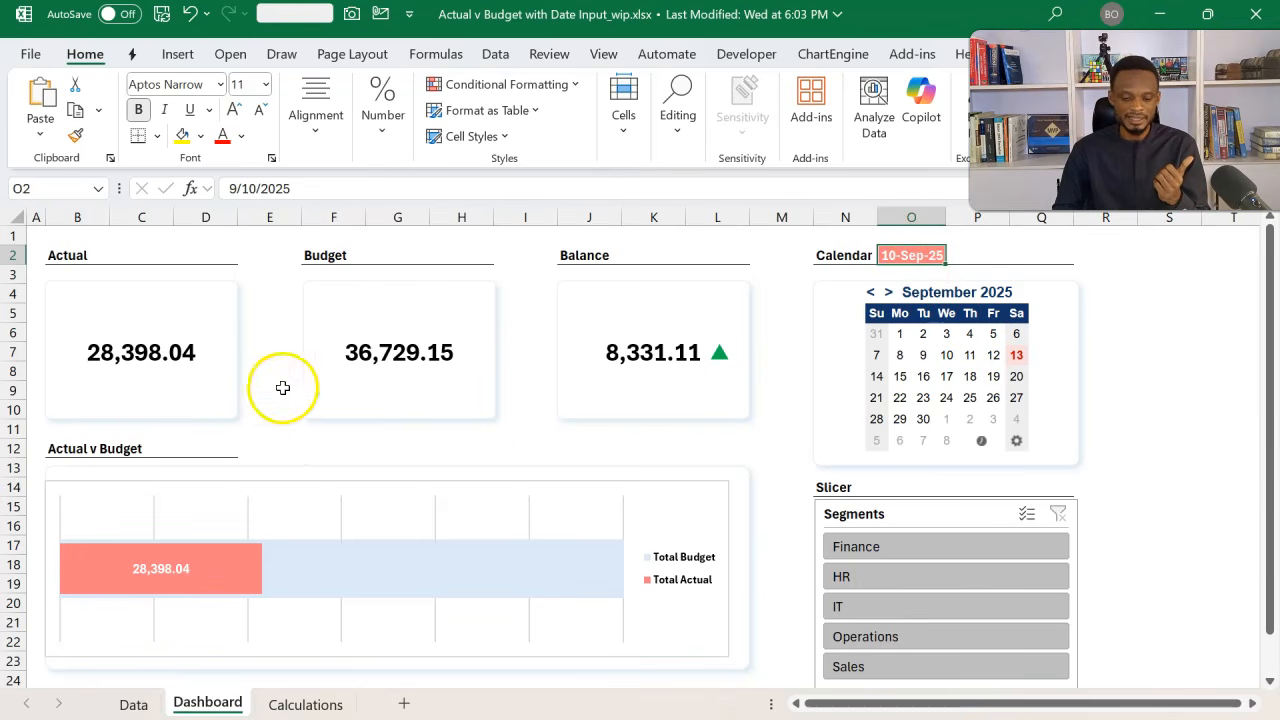
- Filter the finished dashboard by the HR, IT and Operations segments one after another, and clear the slicer filter
click(873, 577)
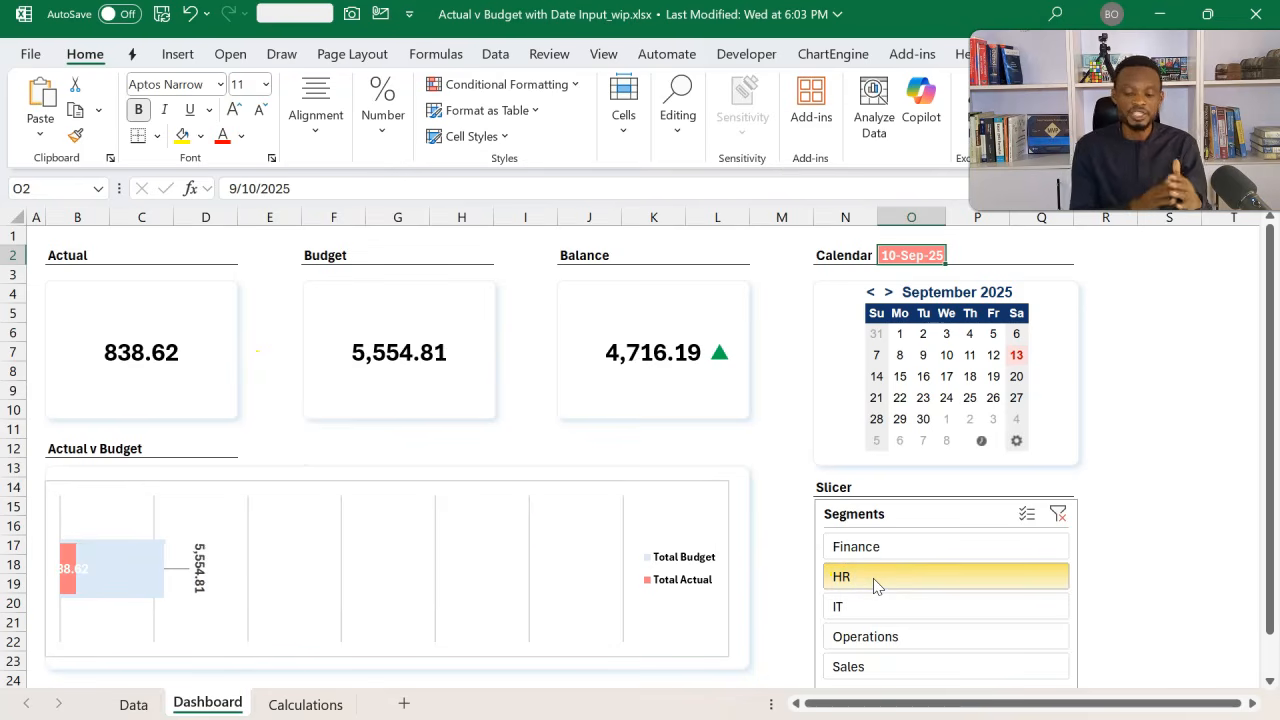
click(871, 606)
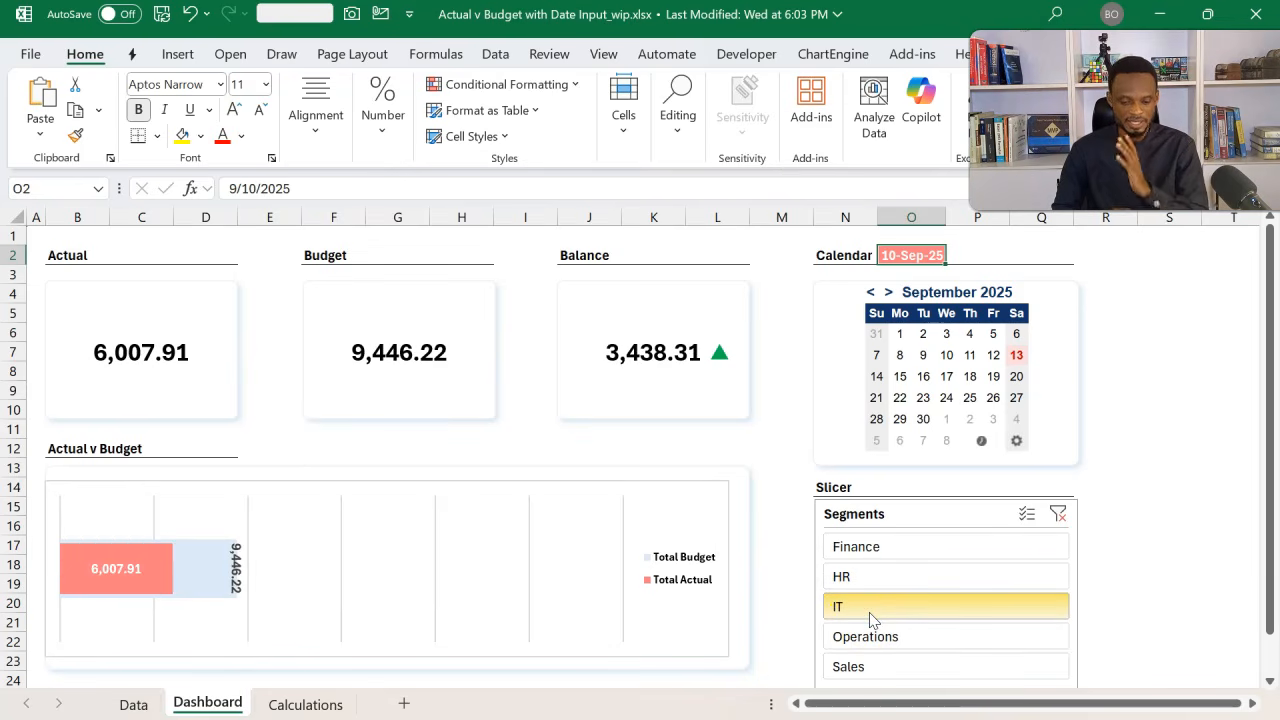
click(870, 638)
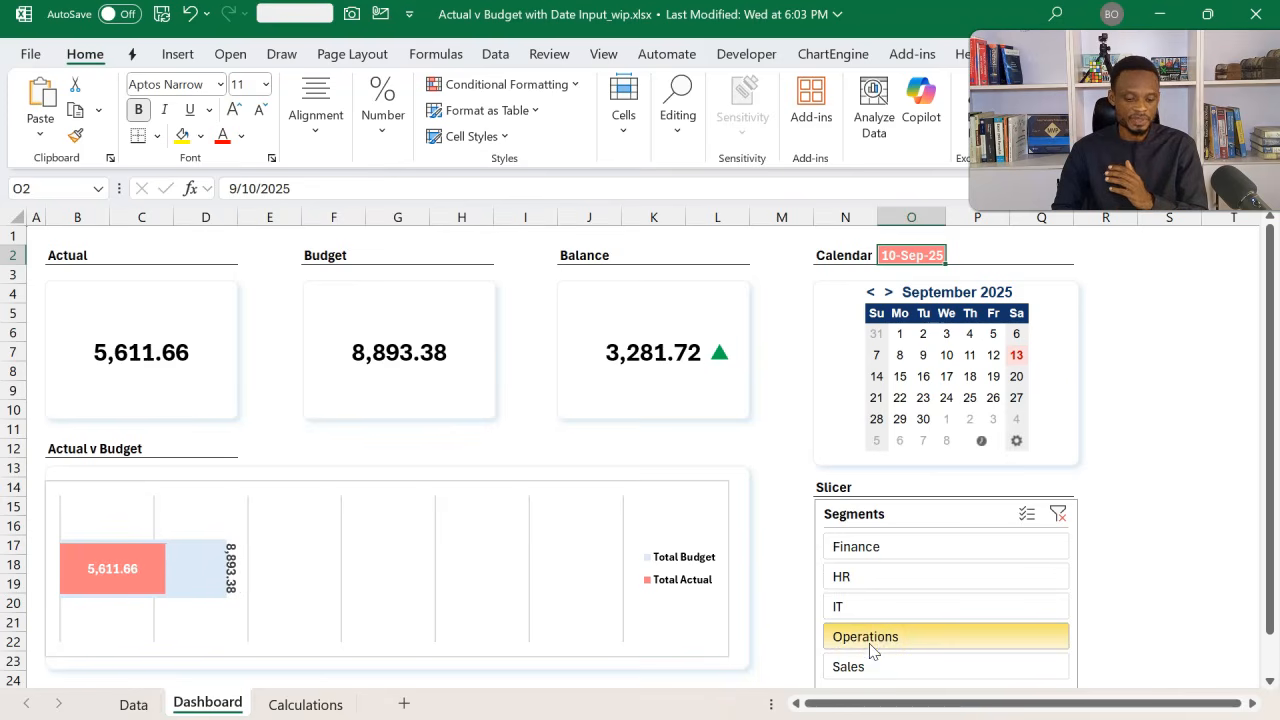
click(1058, 514)
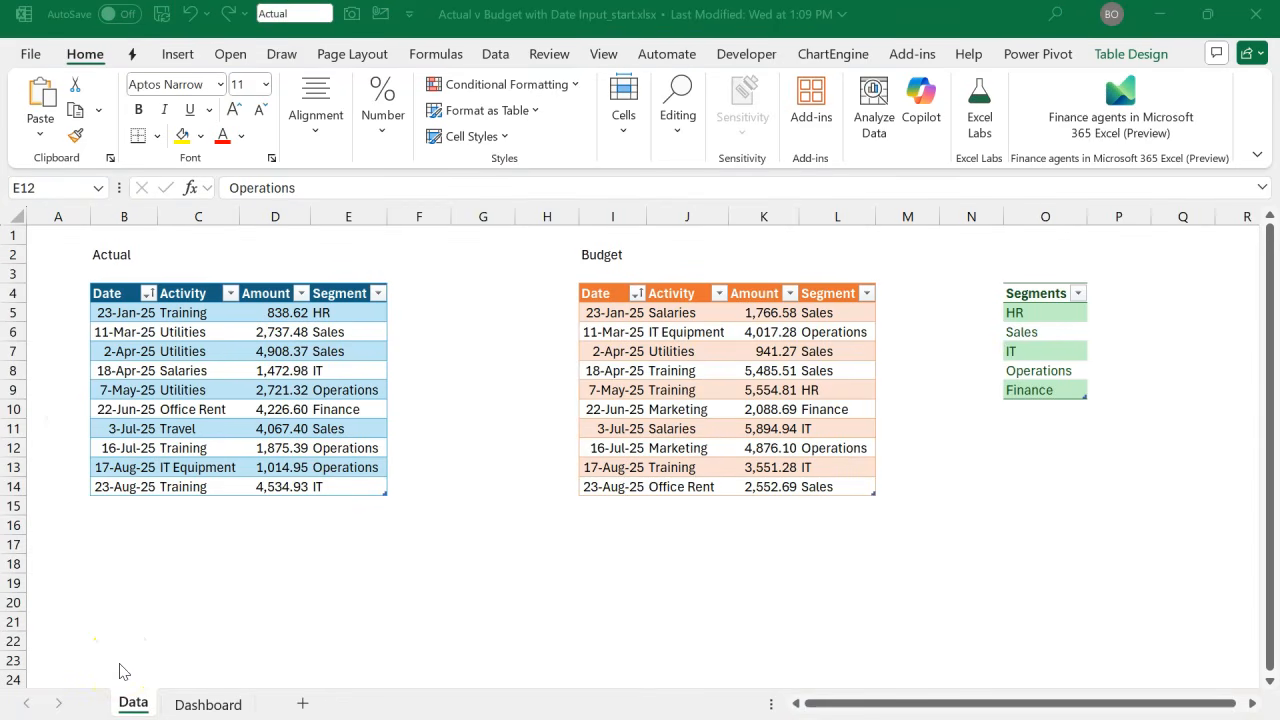
- Examine the Actual and Budget tables with their Date, Activity, Amount and Segment columns, and the Segments list on the Data sheet
click(206, 406)
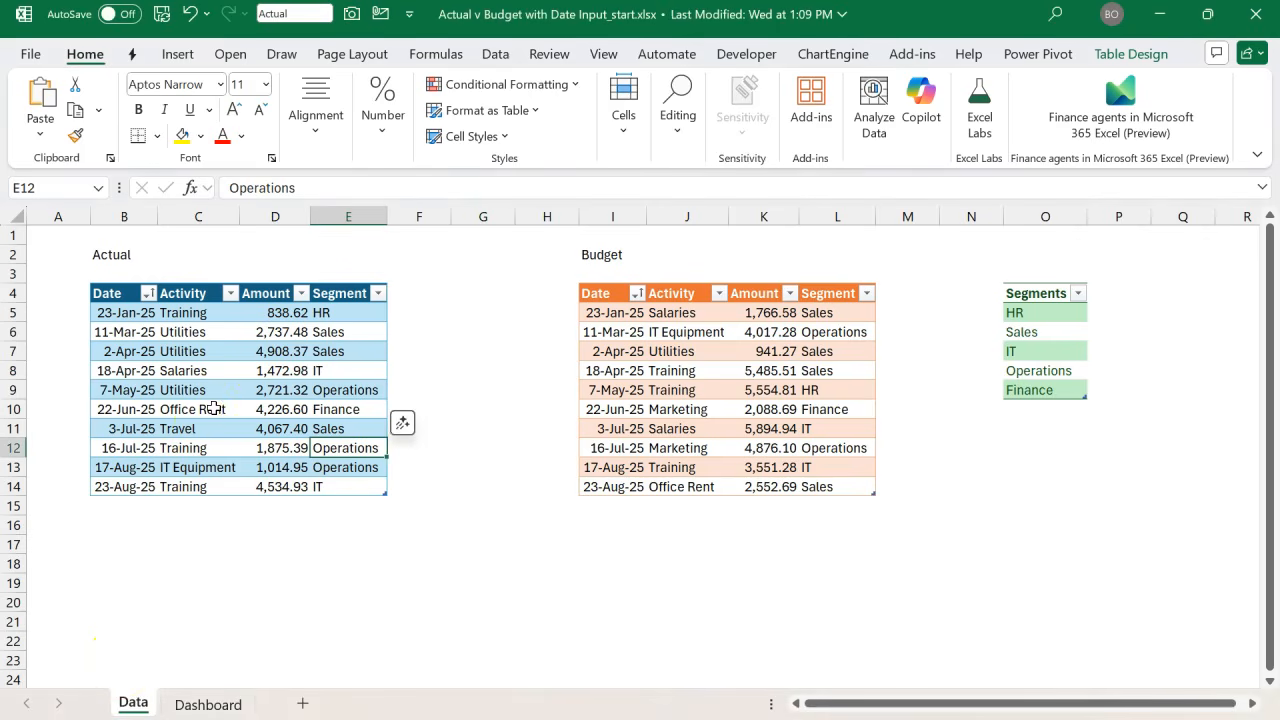
click(214, 408)
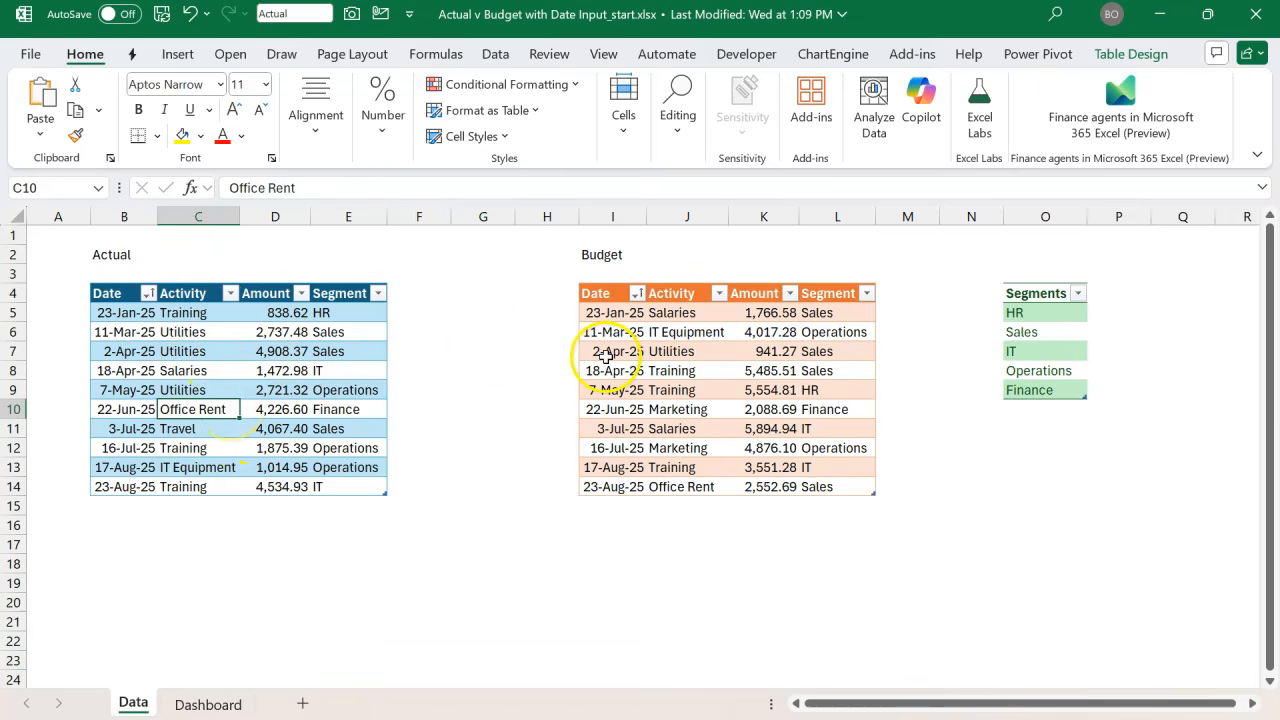
click(606, 353)
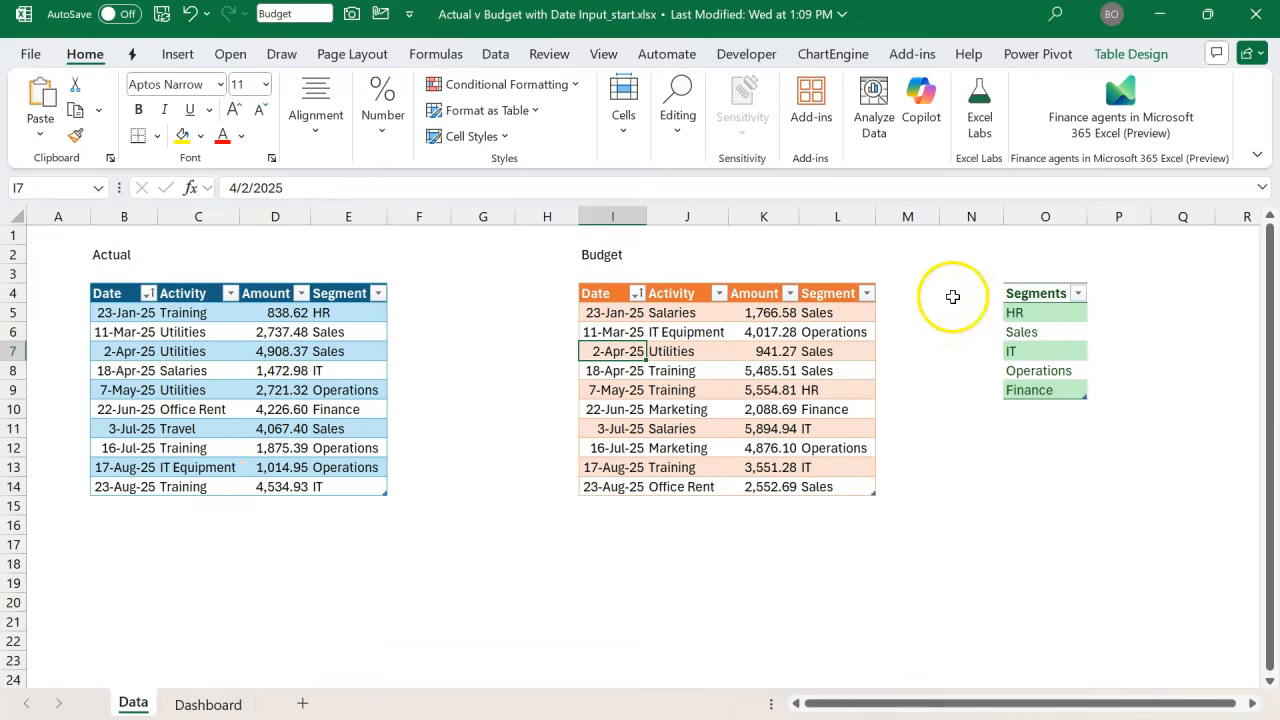
click(1014, 311)
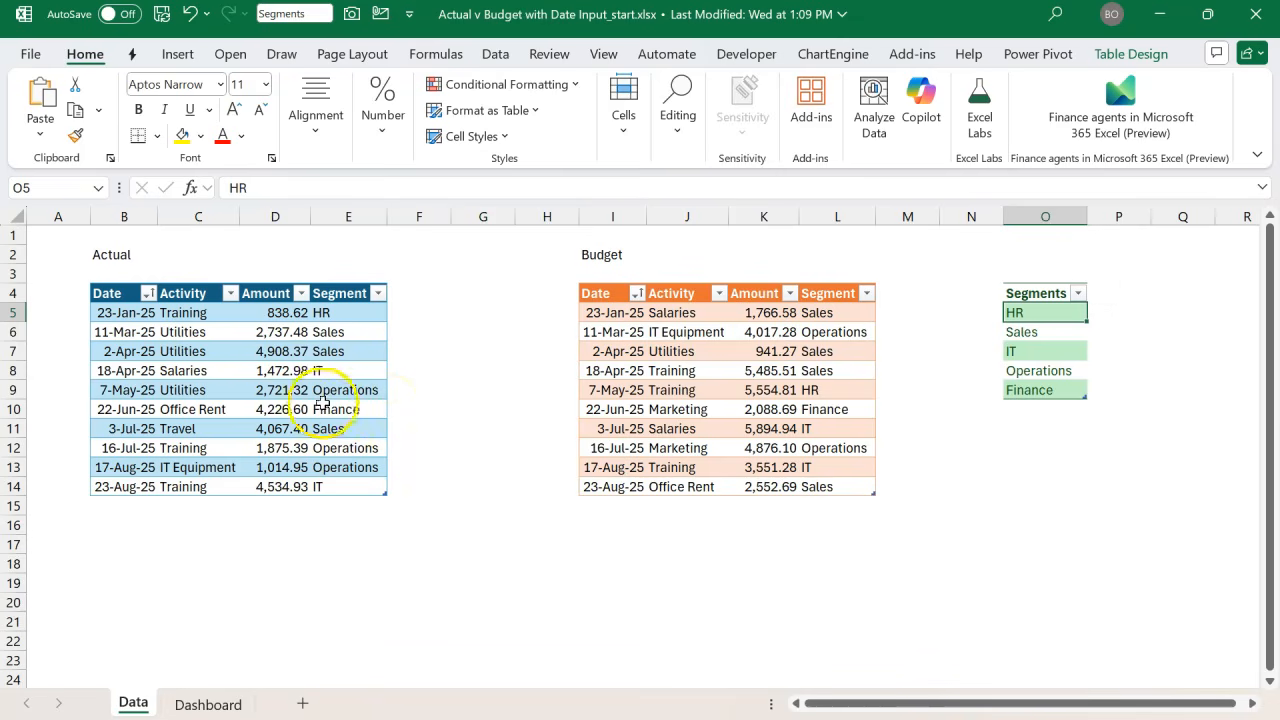
click(117, 331)
click(186, 325)
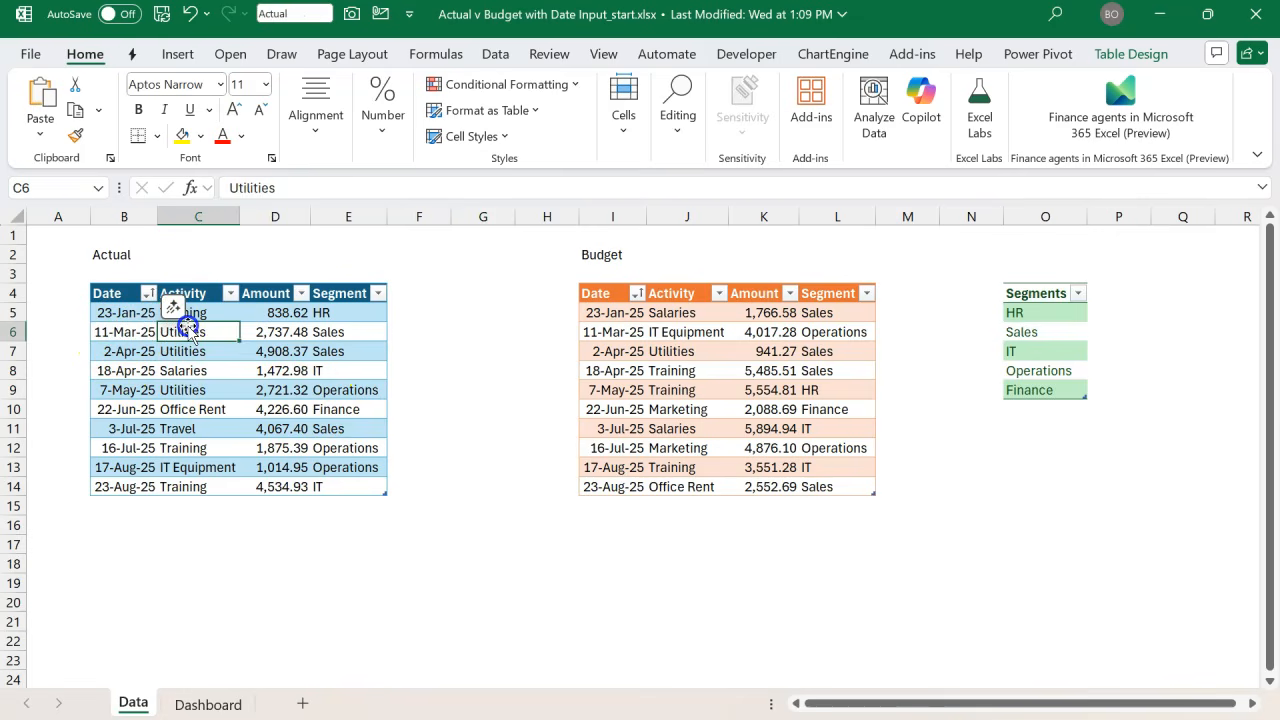
click(274, 325)
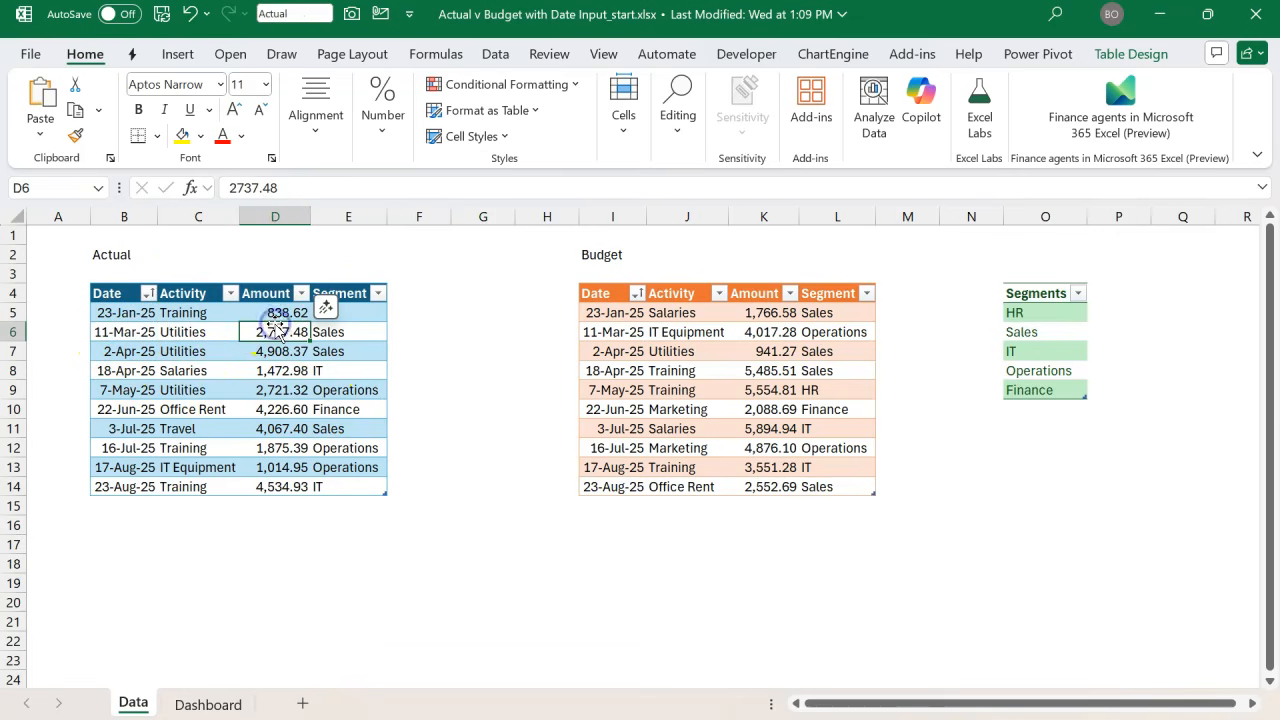
click(358, 332)
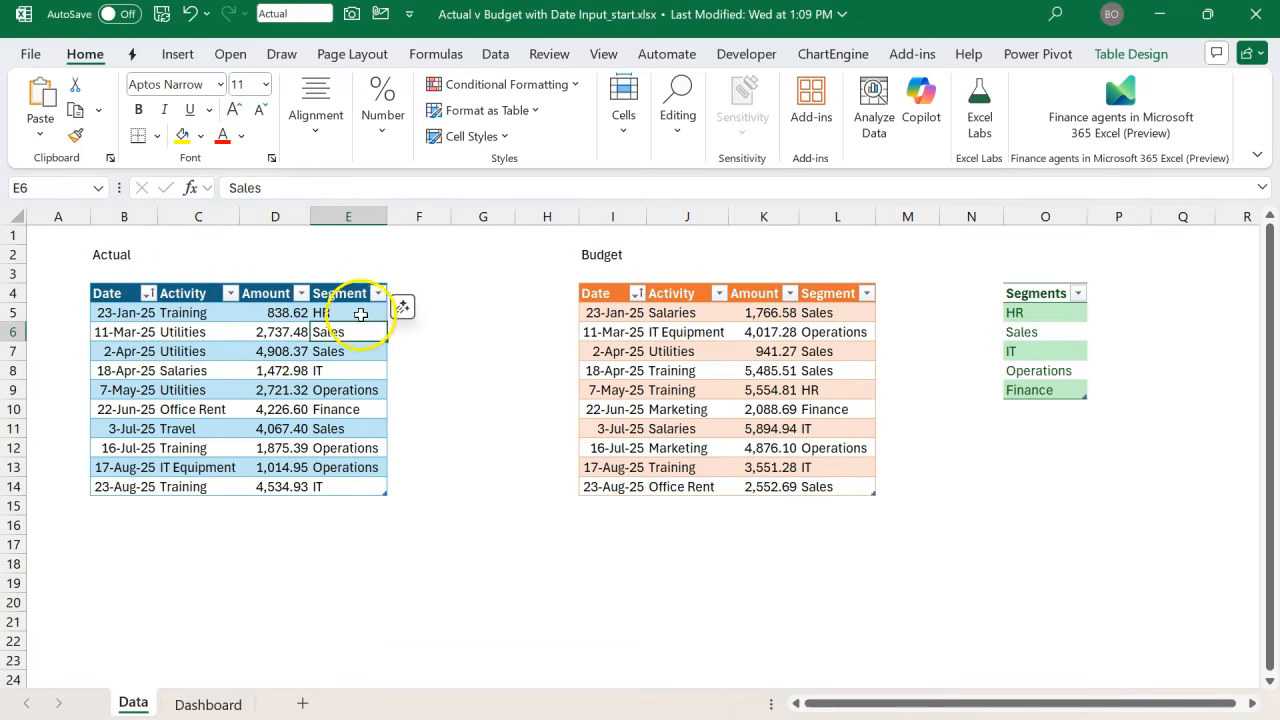
click(625, 340)
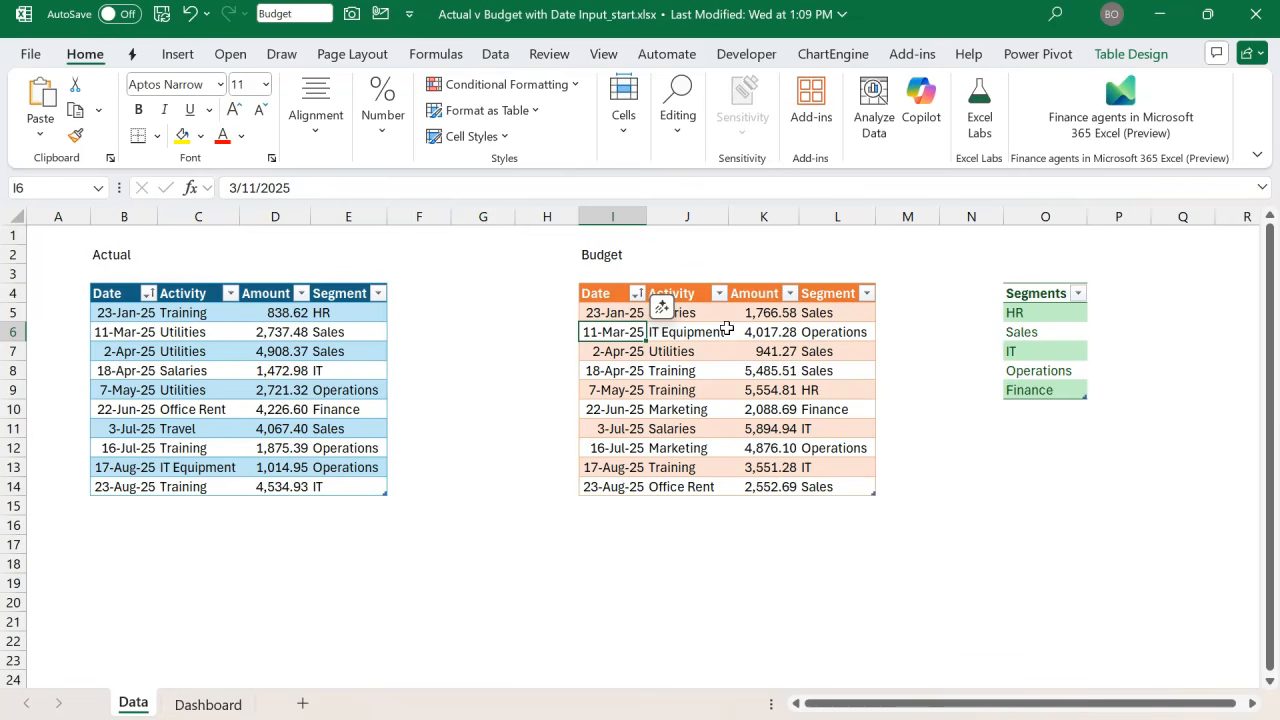
drag(1043, 312, 1057, 396)
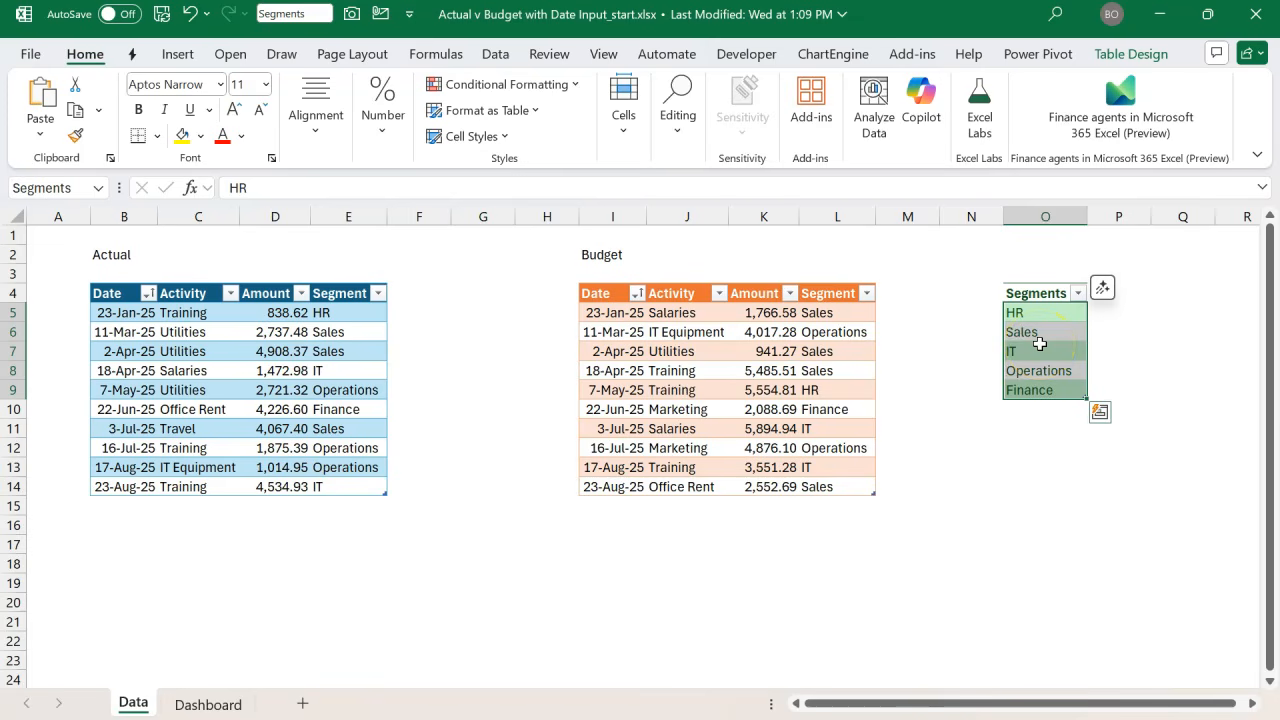
- Check the assigned table names of the two transaction tables and the segment list in their table properties
click(266, 426)
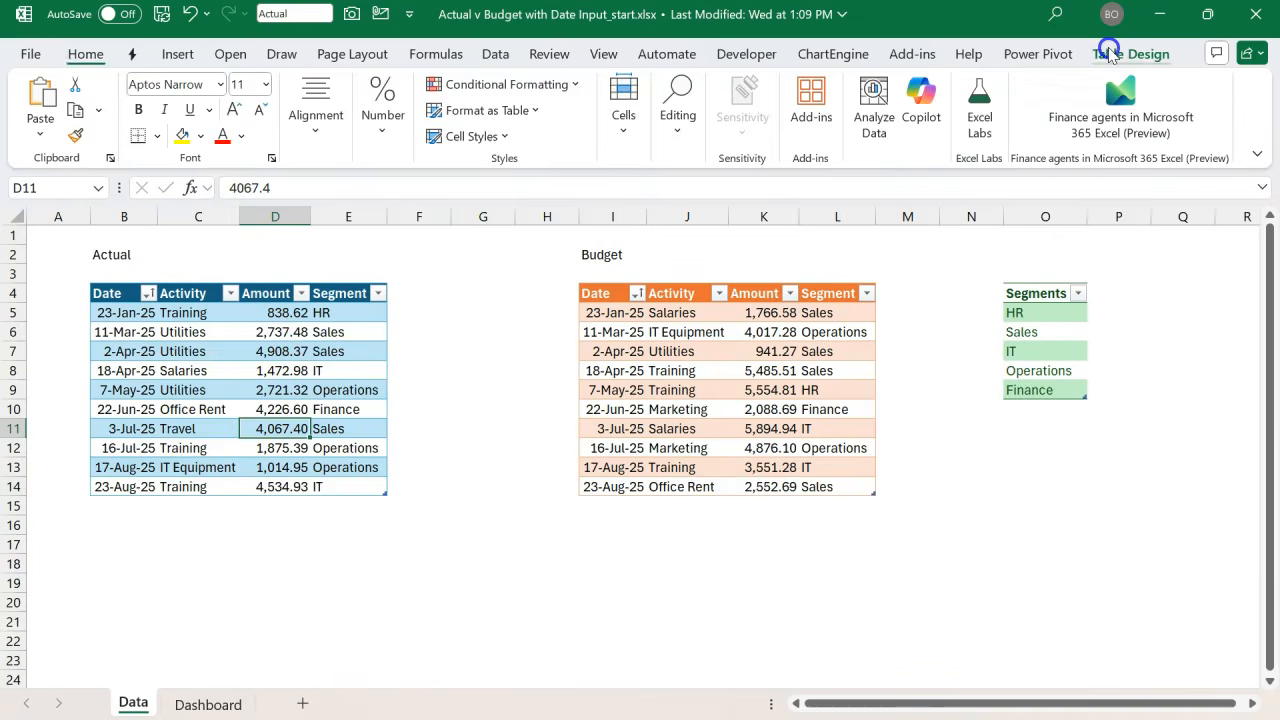
click(1108, 51)
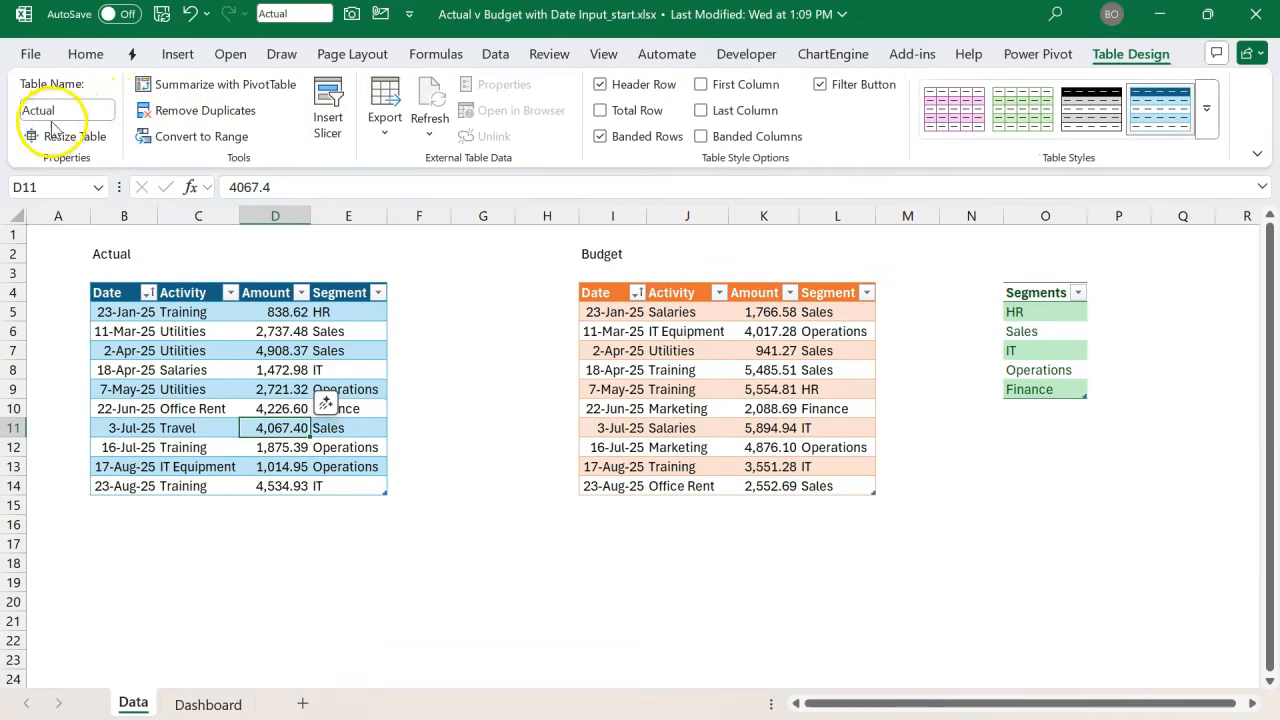
click(652, 408)
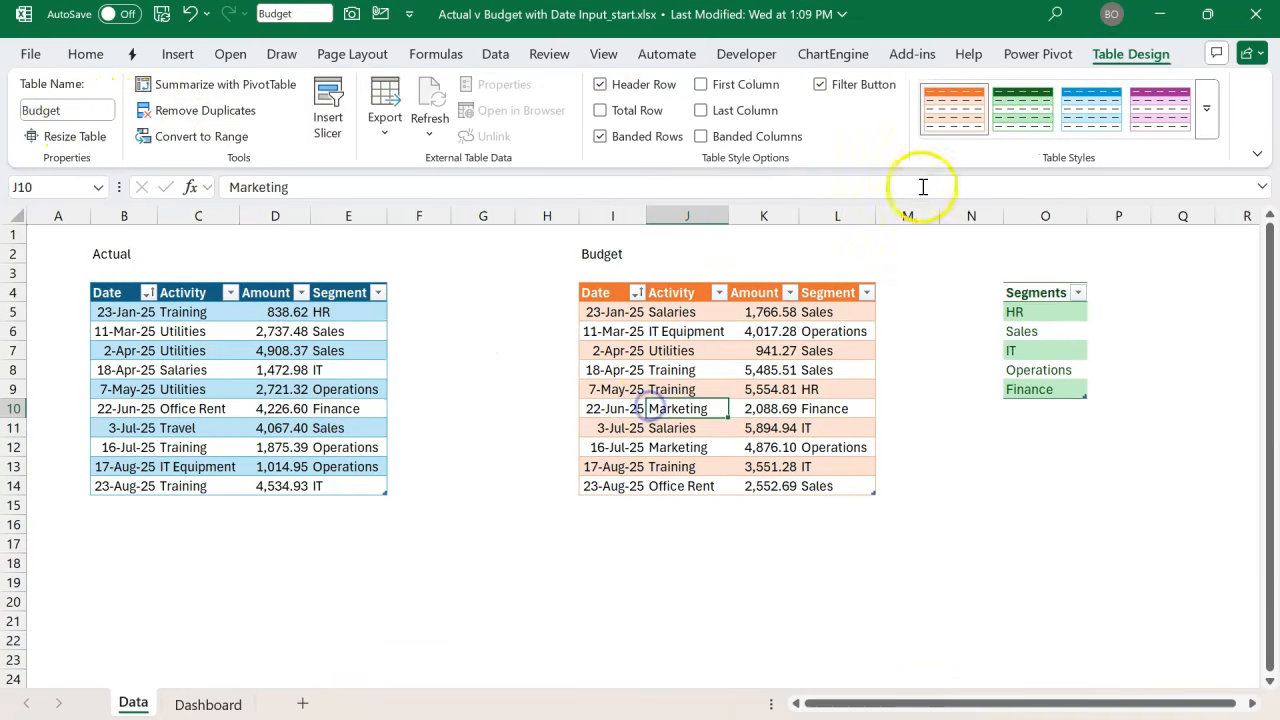
click(1046, 354)
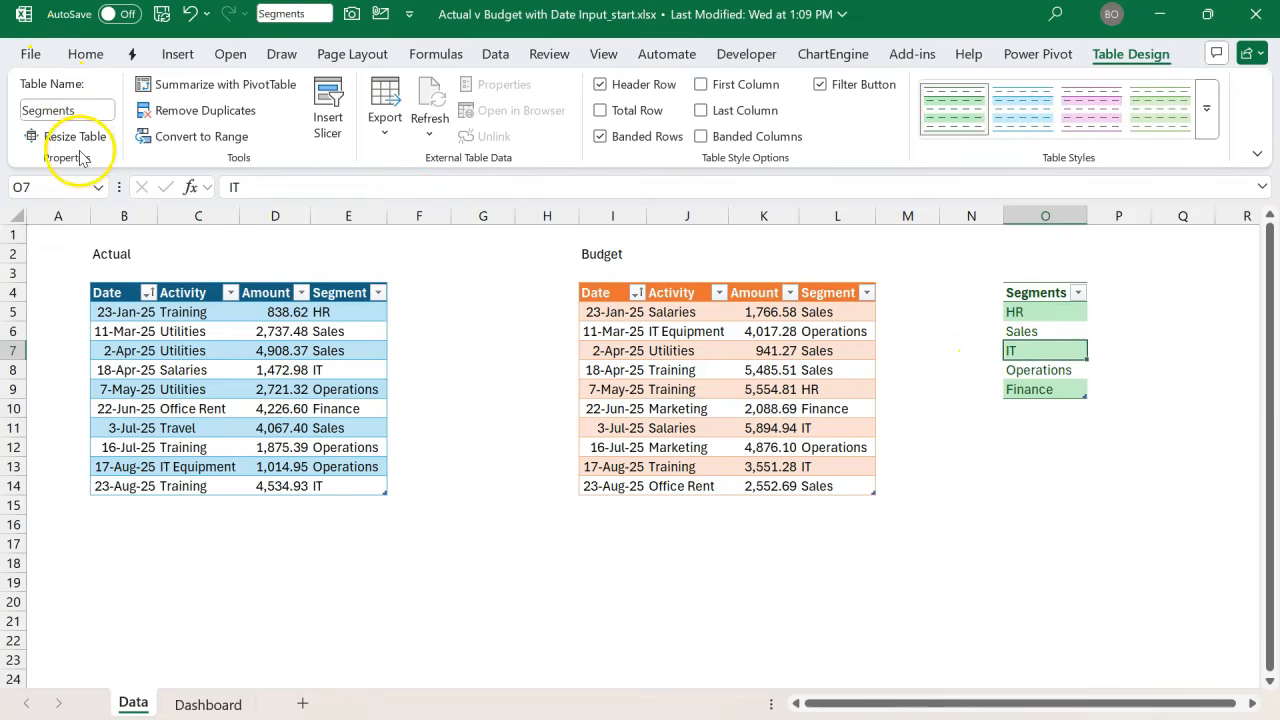
click(188, 390)
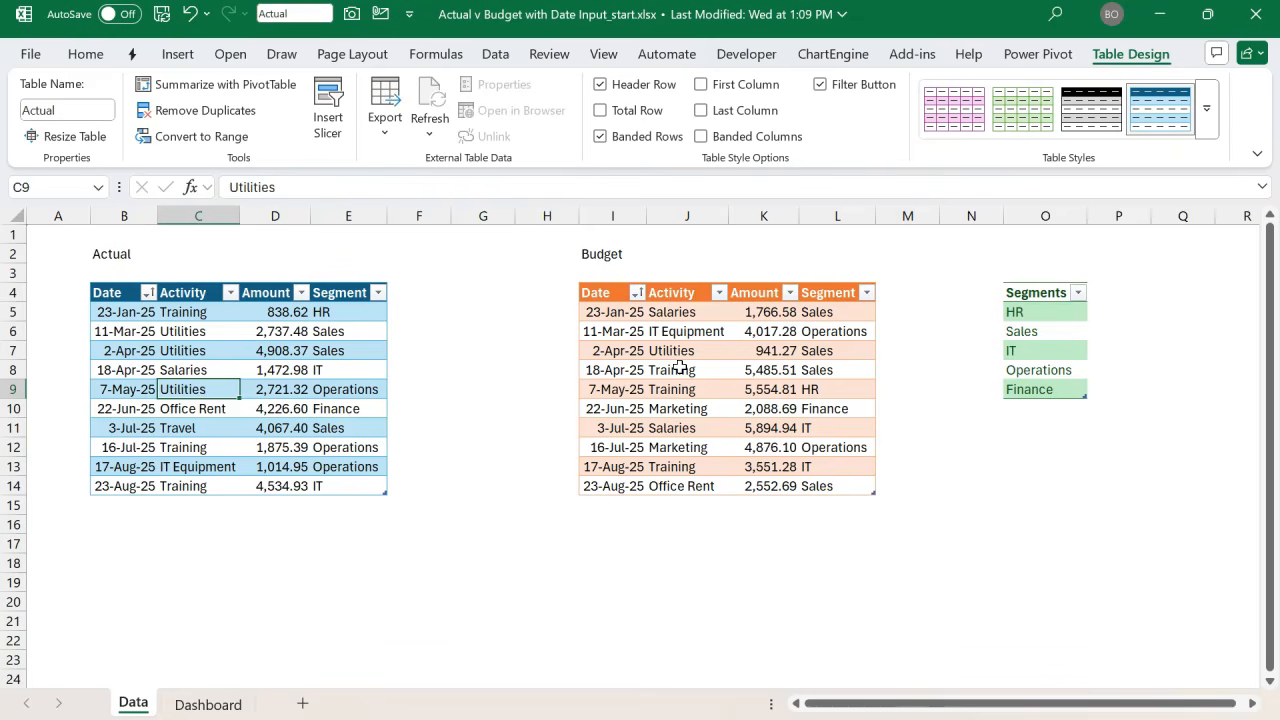
click(1022, 60)
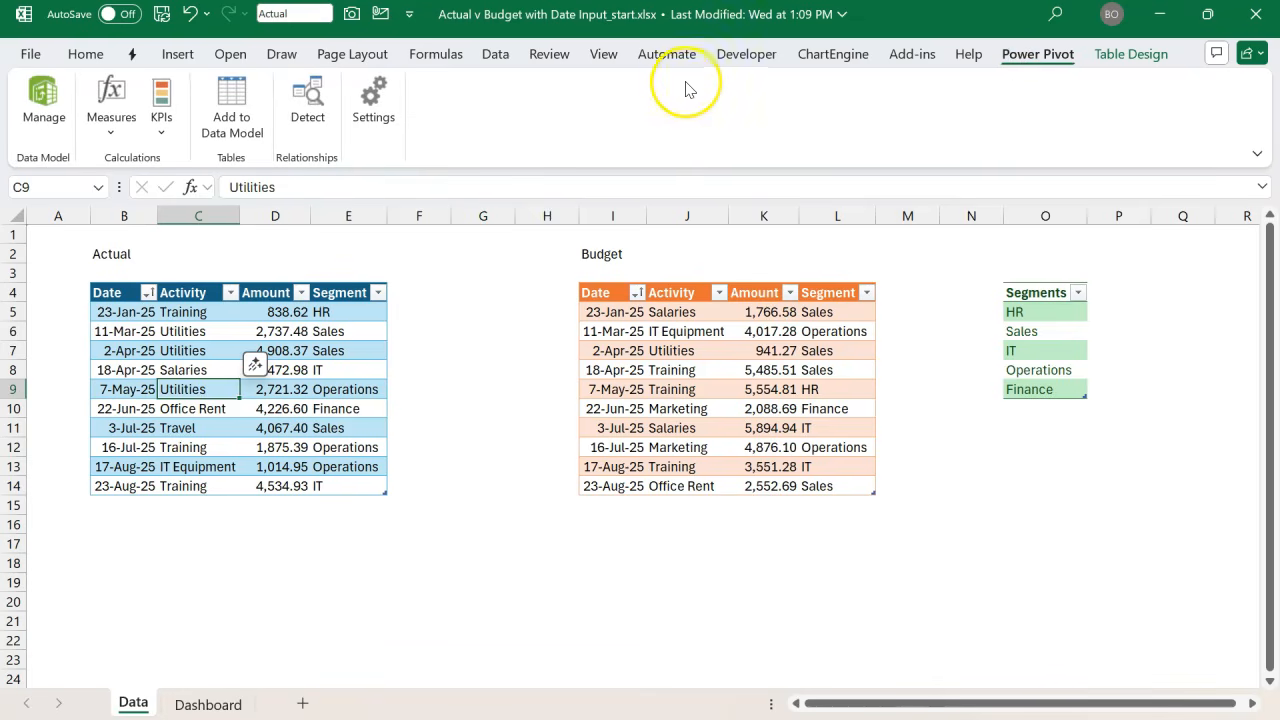
click(495, 56)
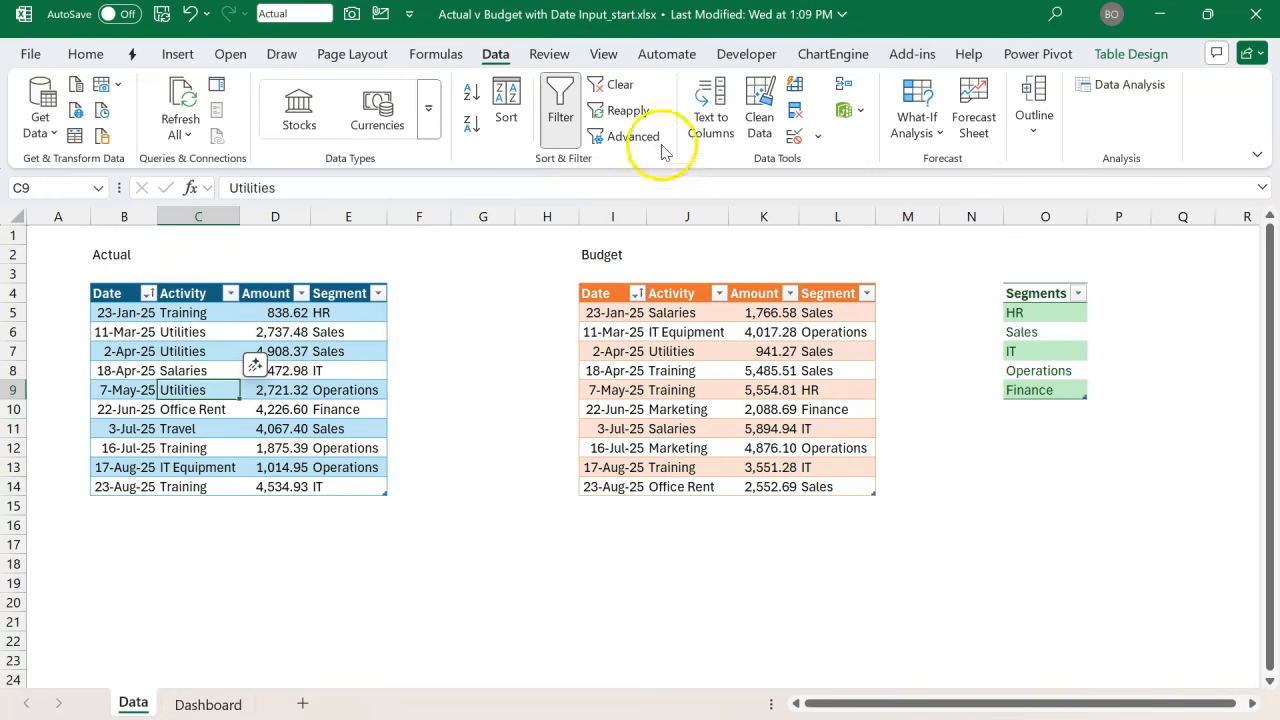
click(850, 110)
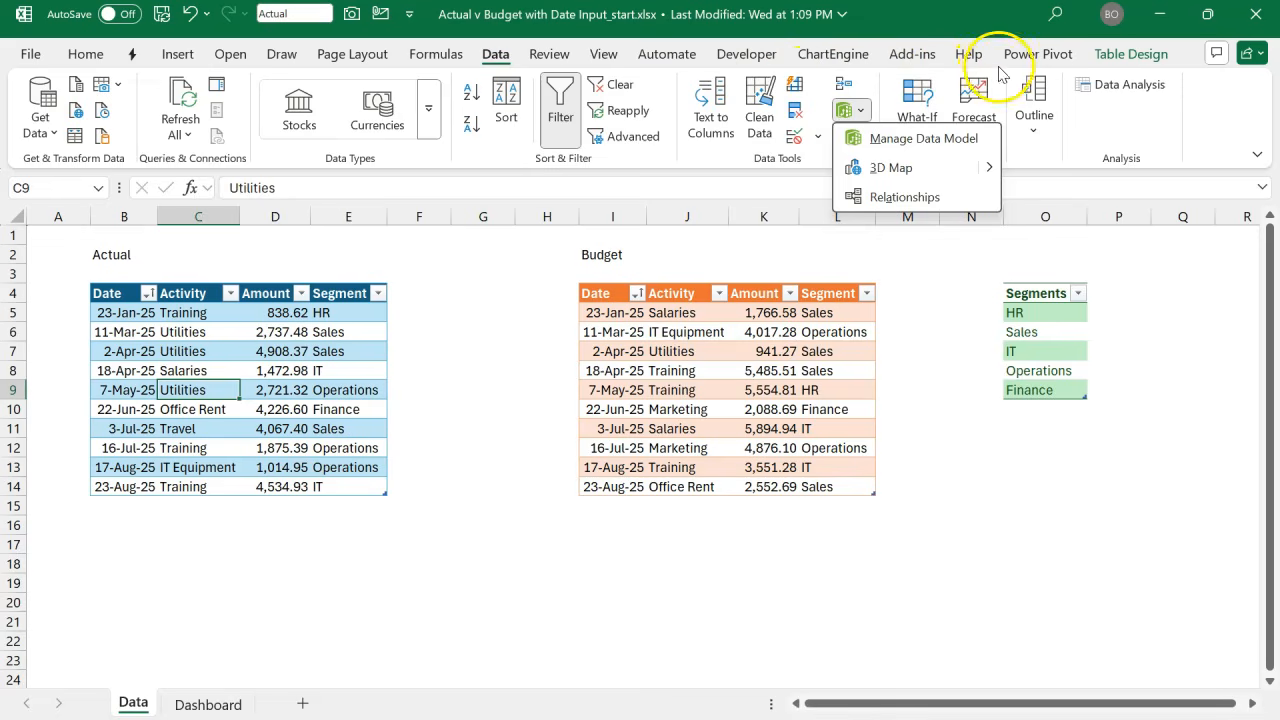
- Add the Actual table to the Power Pivot data model and return to the workbook
click(1030, 54)
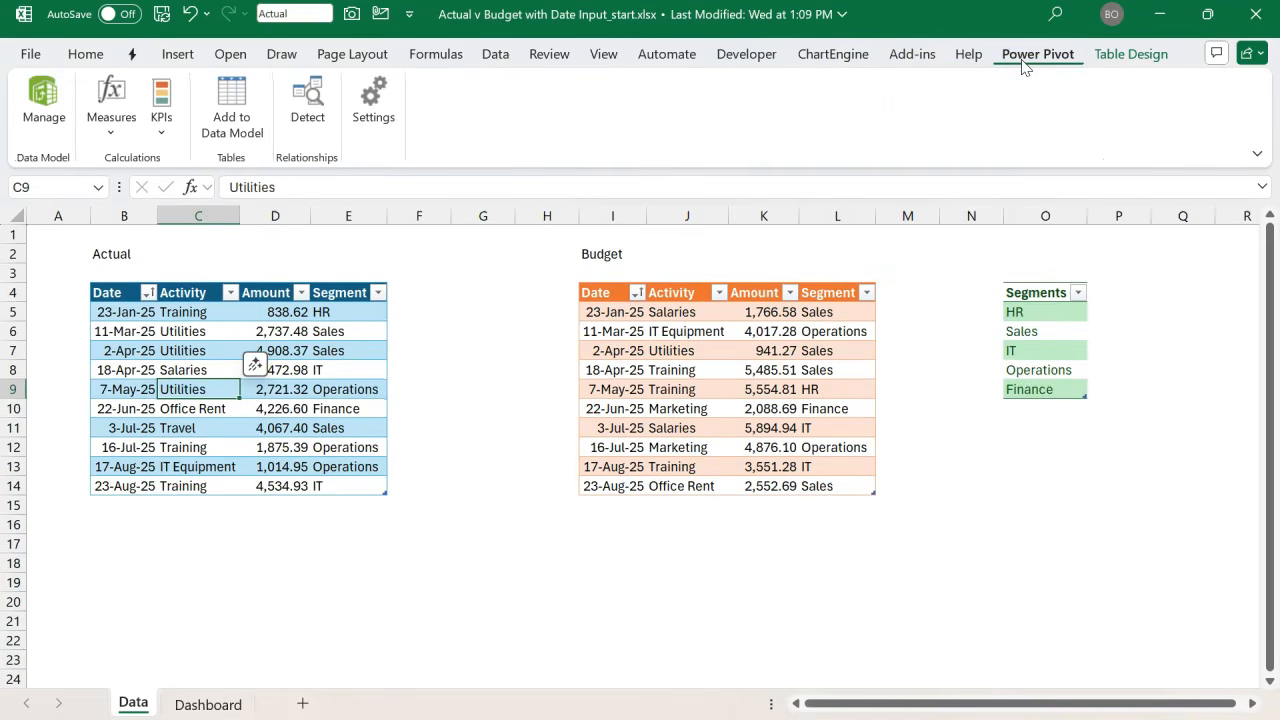
click(1028, 60)
click(338, 370)
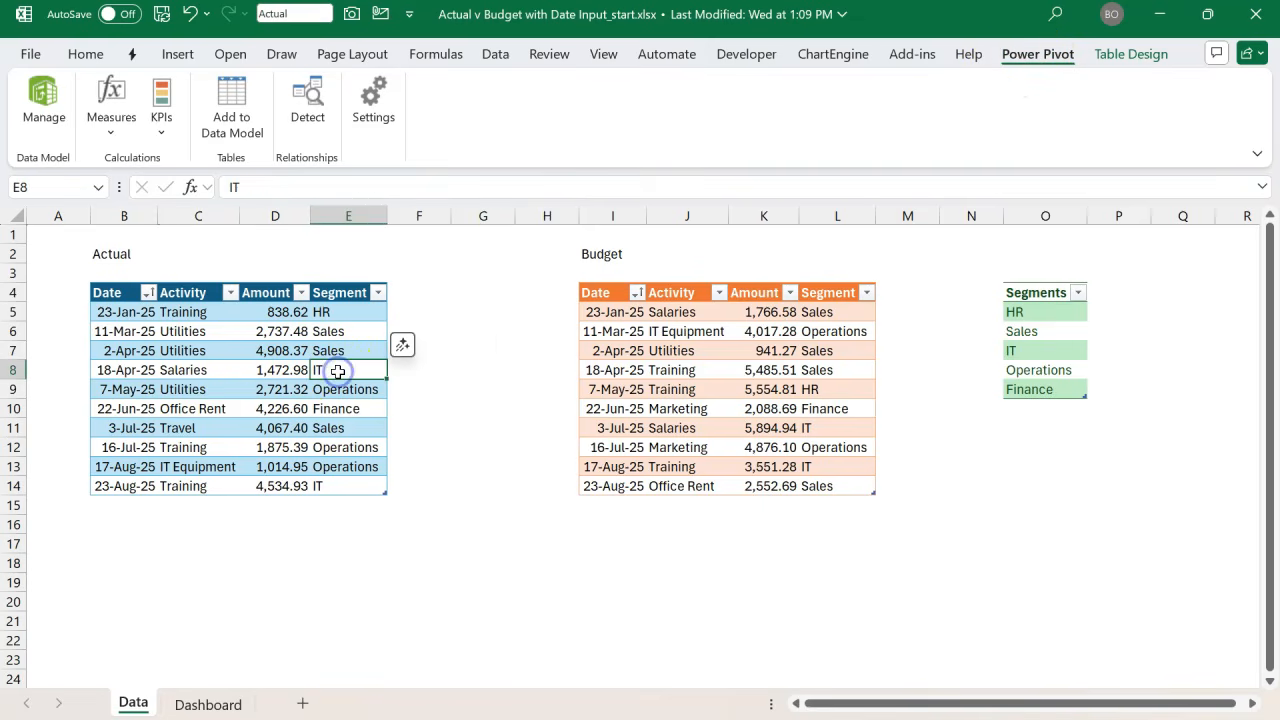
click(206, 336)
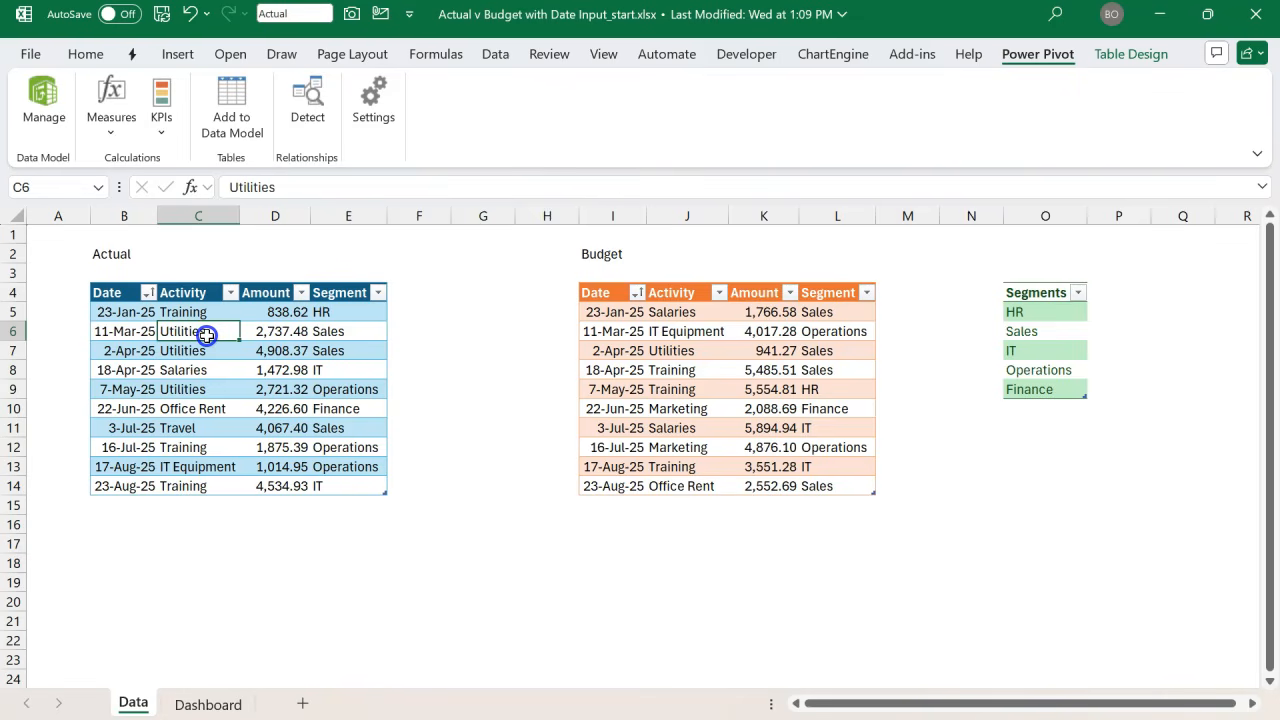
click(237, 144)
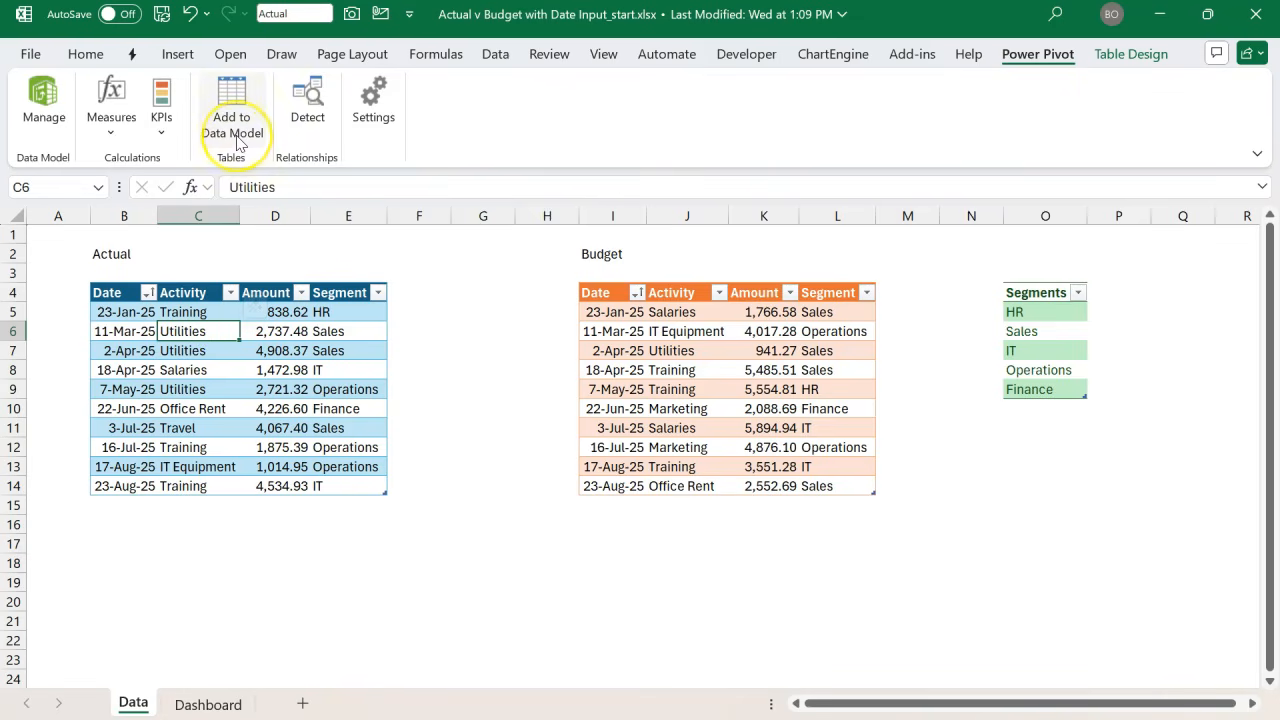
click(237, 144)
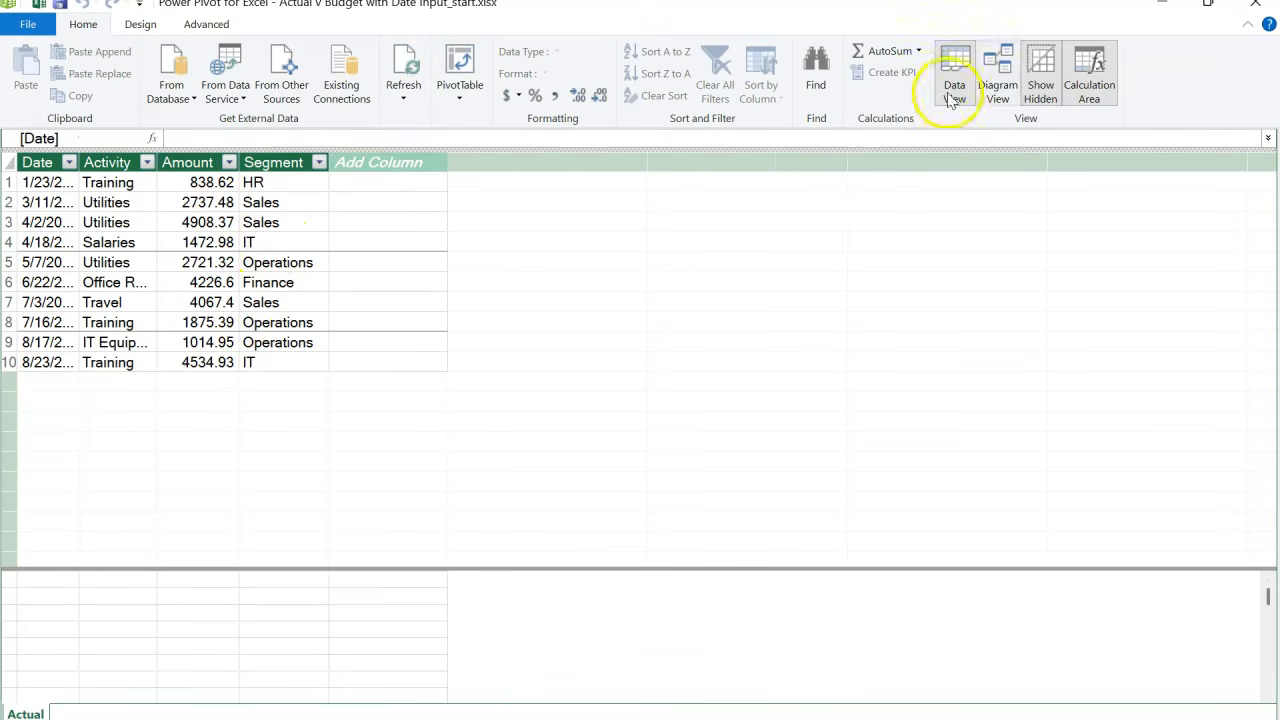
click(1255, 4)
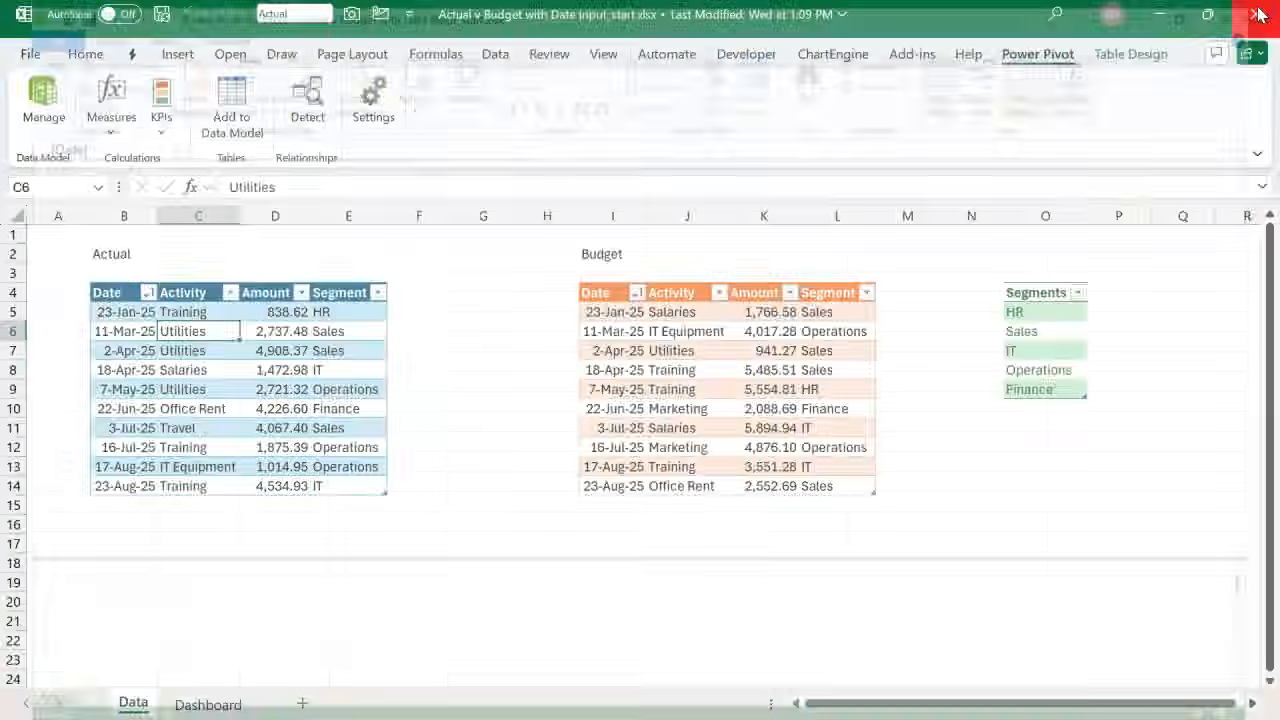
- Add the Budget table to the data model and close the Power Pivot window
click(695, 387)
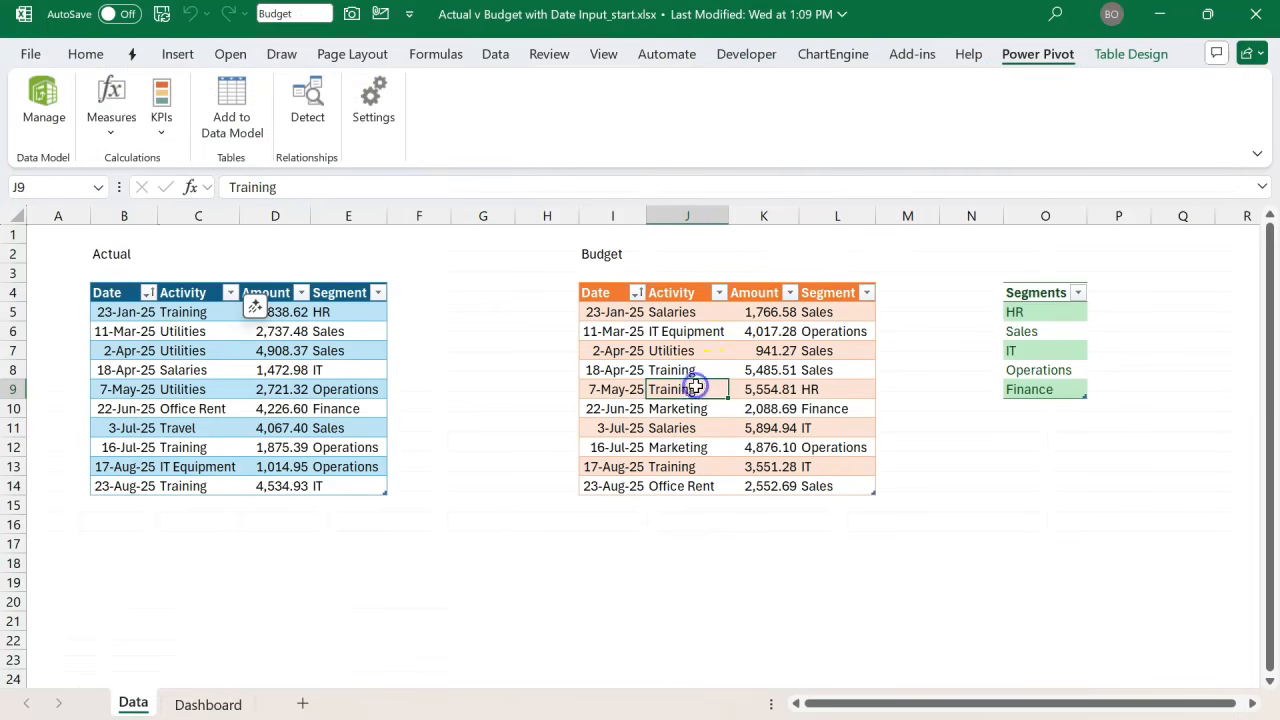
click(236, 119)
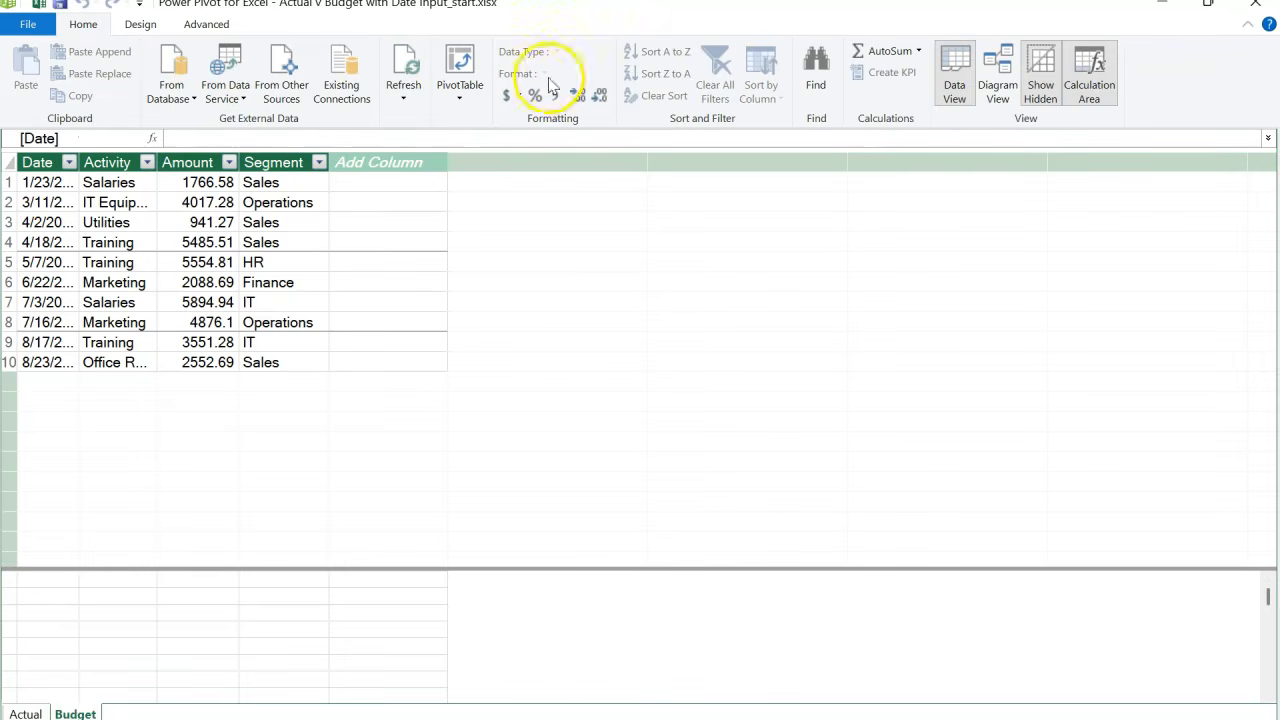
click(1254, 6)
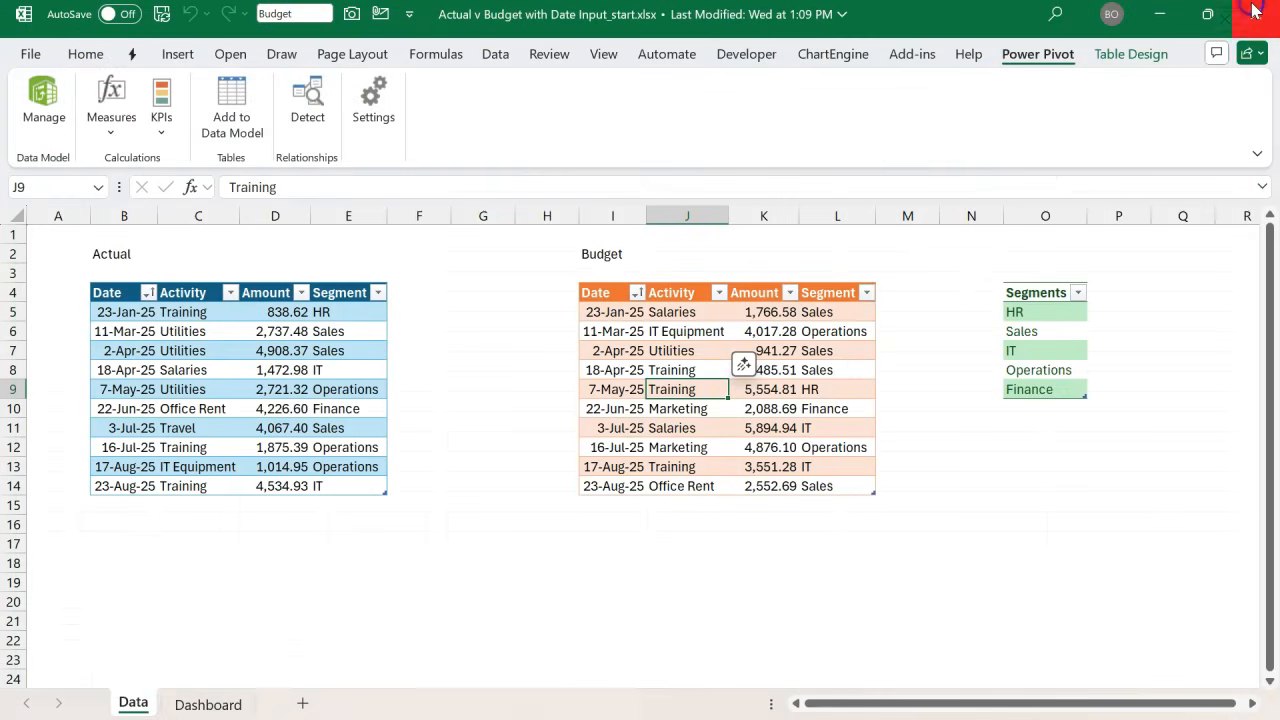
- Add the Segments table to the data model and show the model's tables in diagram view
click(1040, 331)
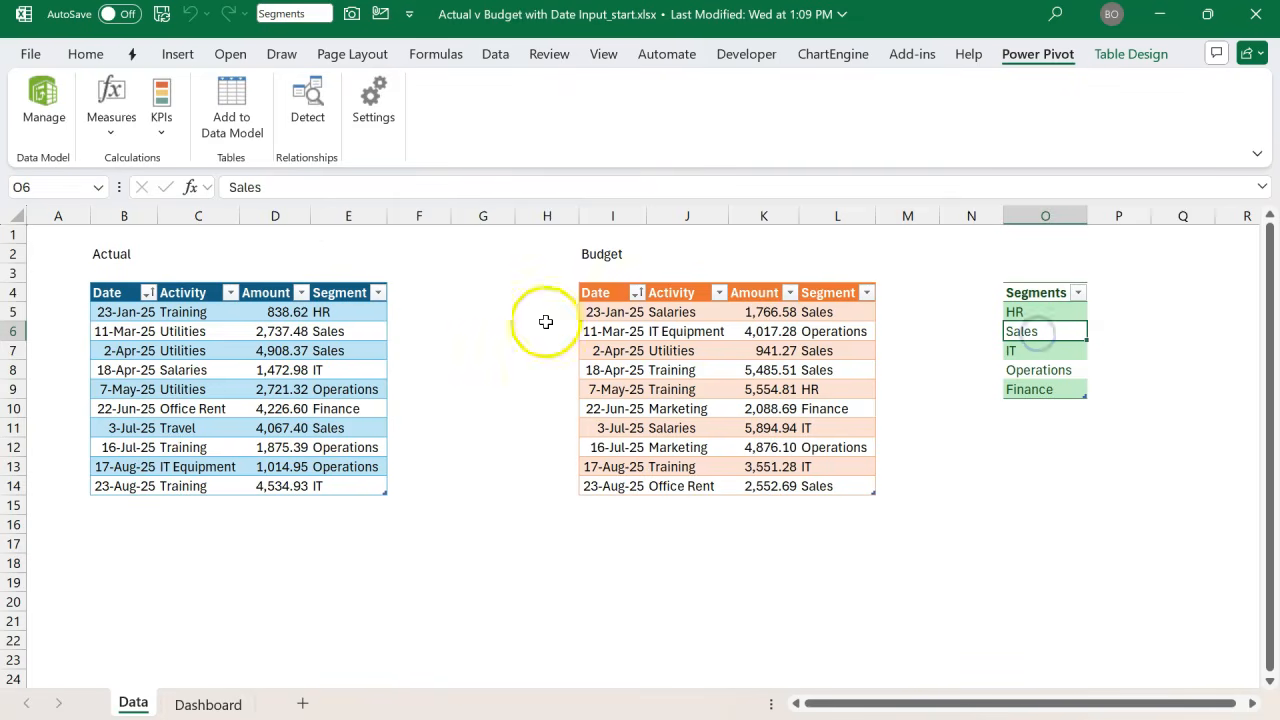
click(256, 134)
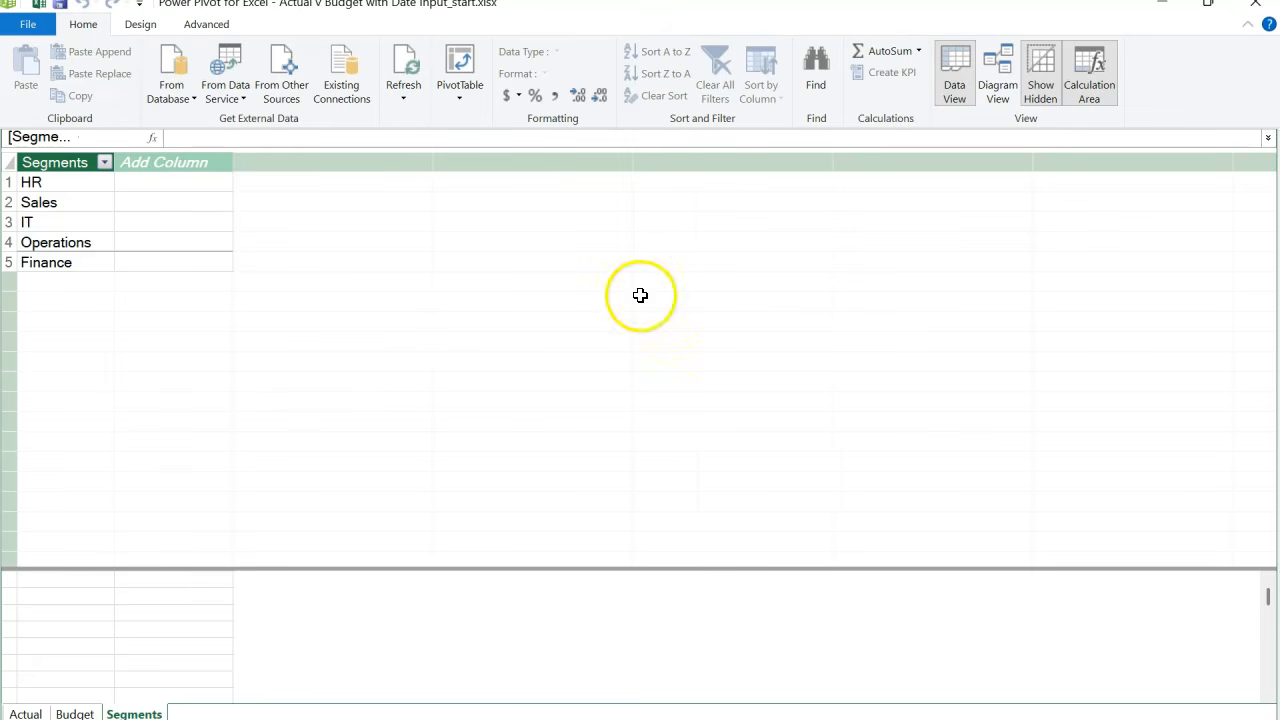
click(998, 98)
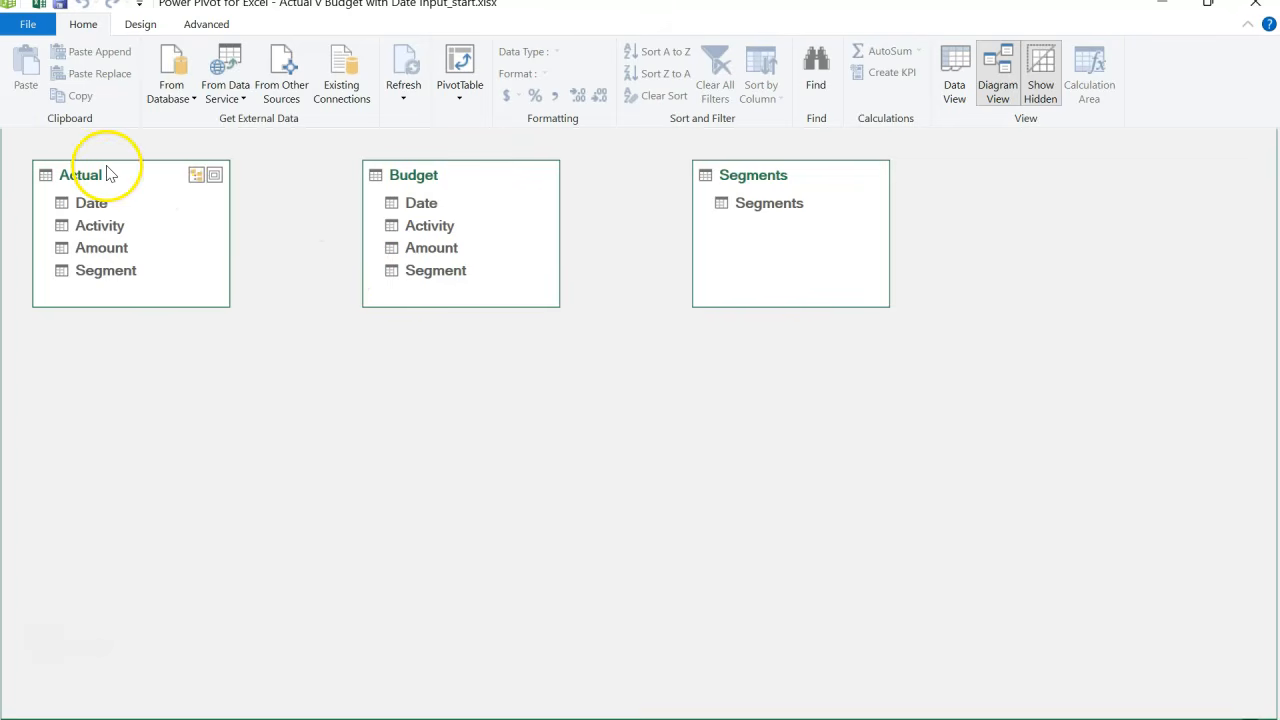
- Arrange the diagram so the Actual and Budget tables sit side by side with the Segments table above Actual
drag(106, 169, 270, 393)
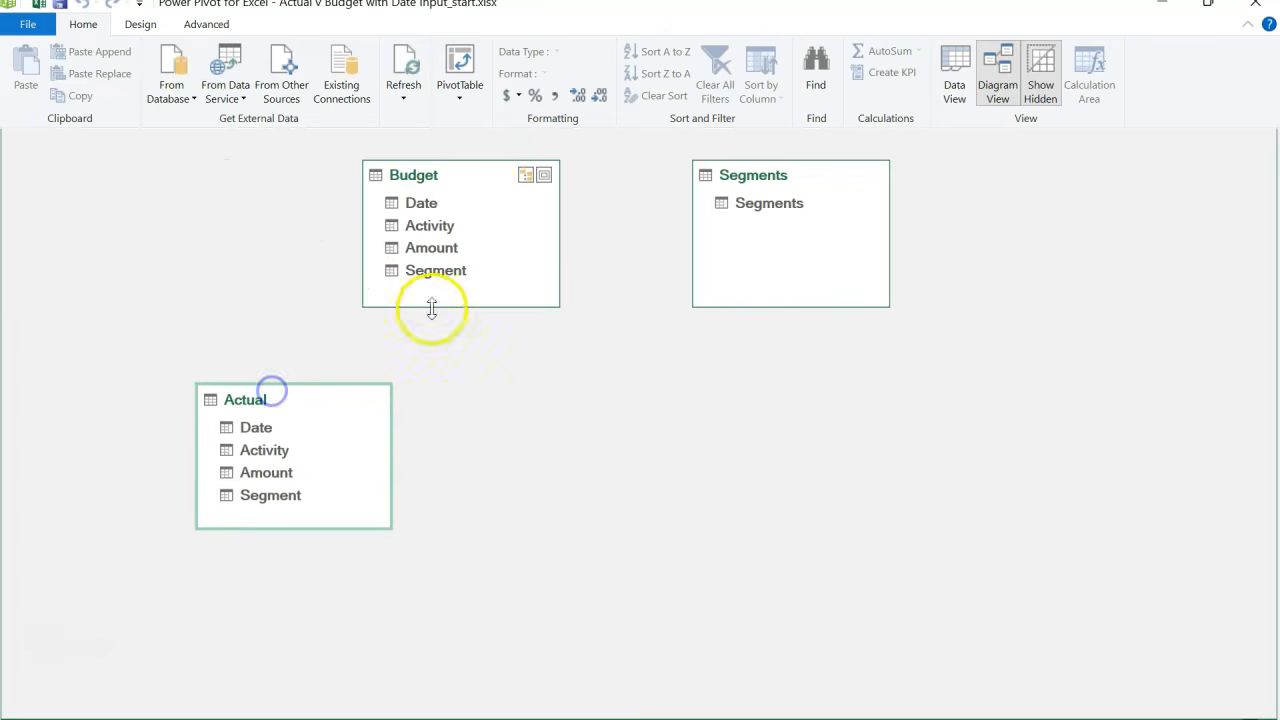
click(480, 194)
drag(503, 214, 614, 424)
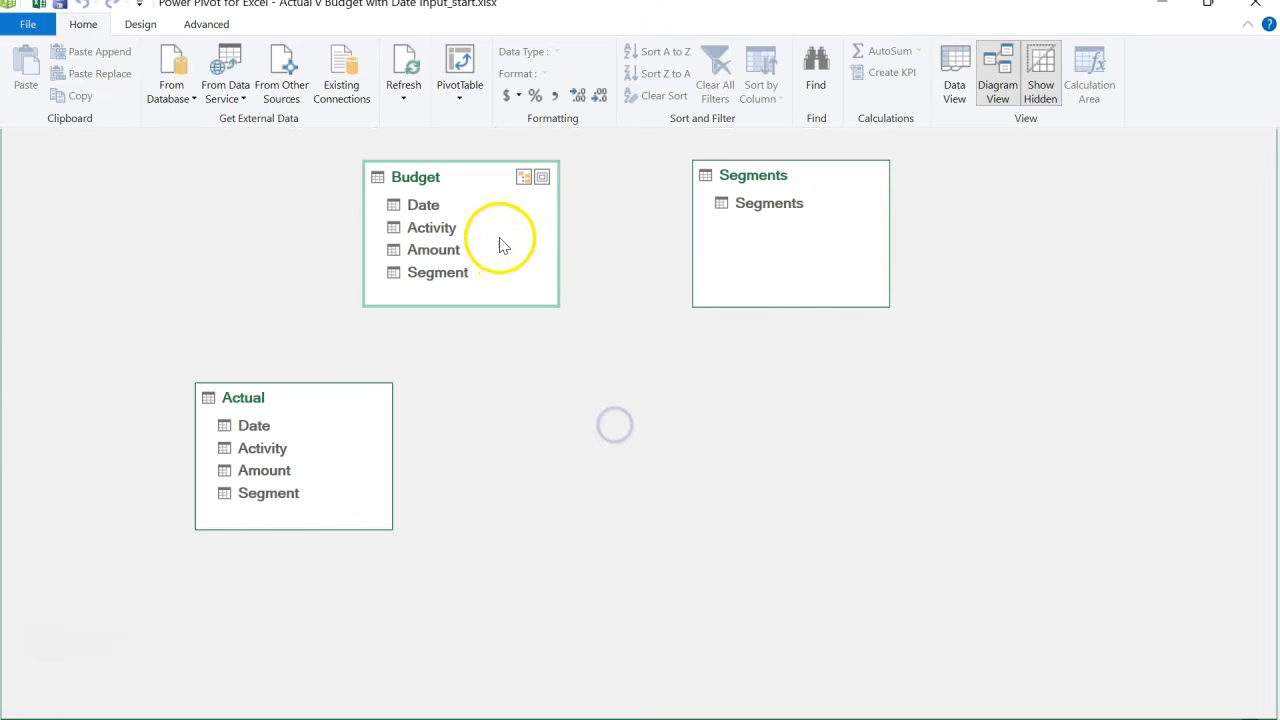
drag(460, 173, 577, 409)
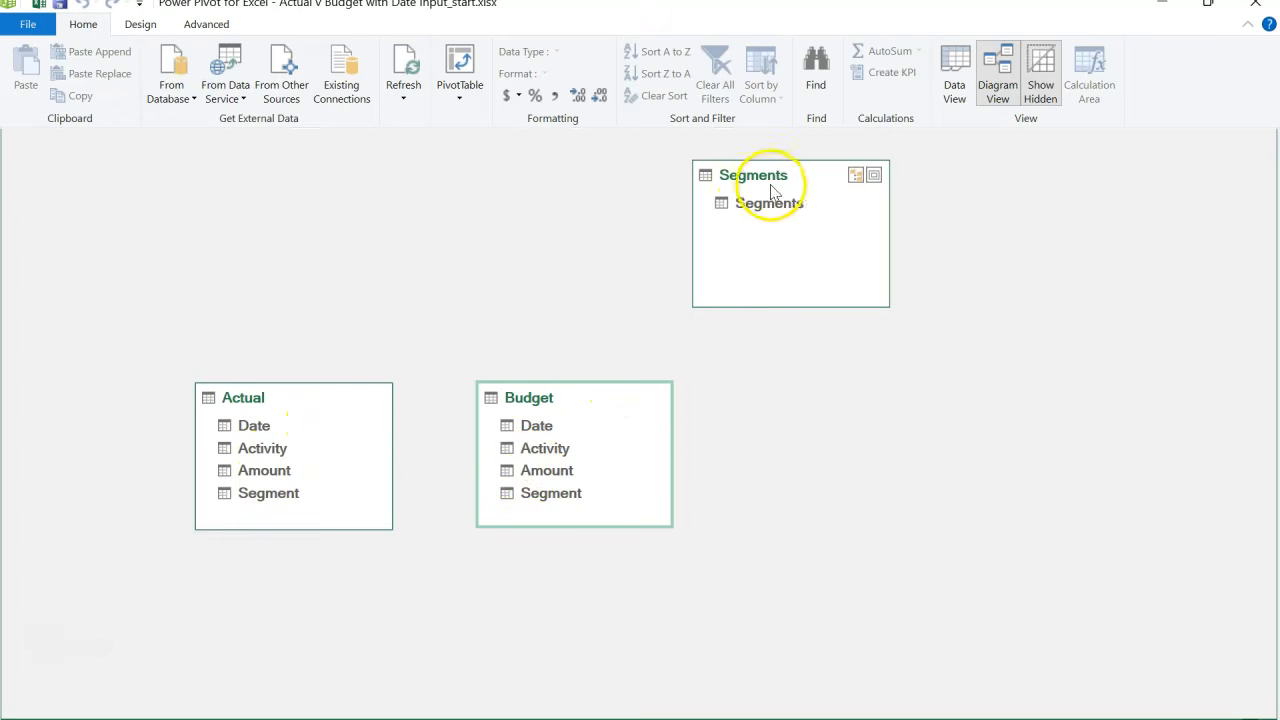
drag(783, 174, 303, 150)
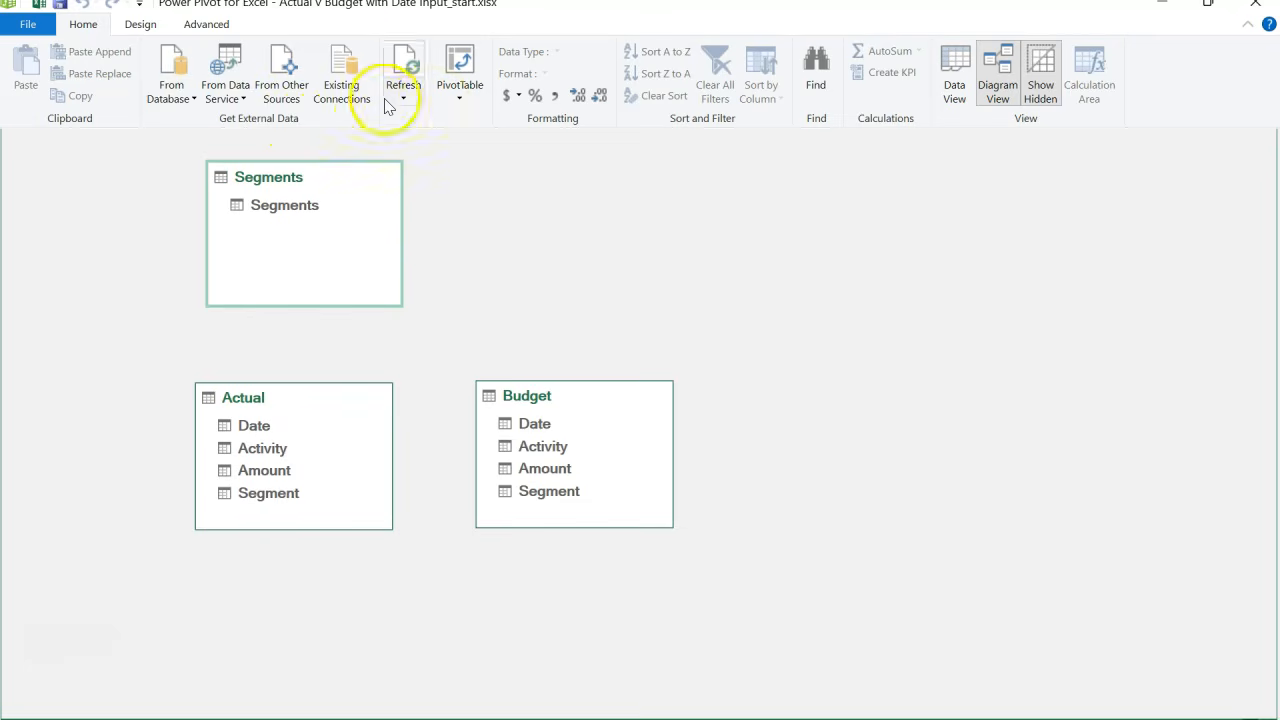
- Create a new date table in the data model and place the Calendar table beside Segments, above Budget
click(140, 24)
click(512, 80)
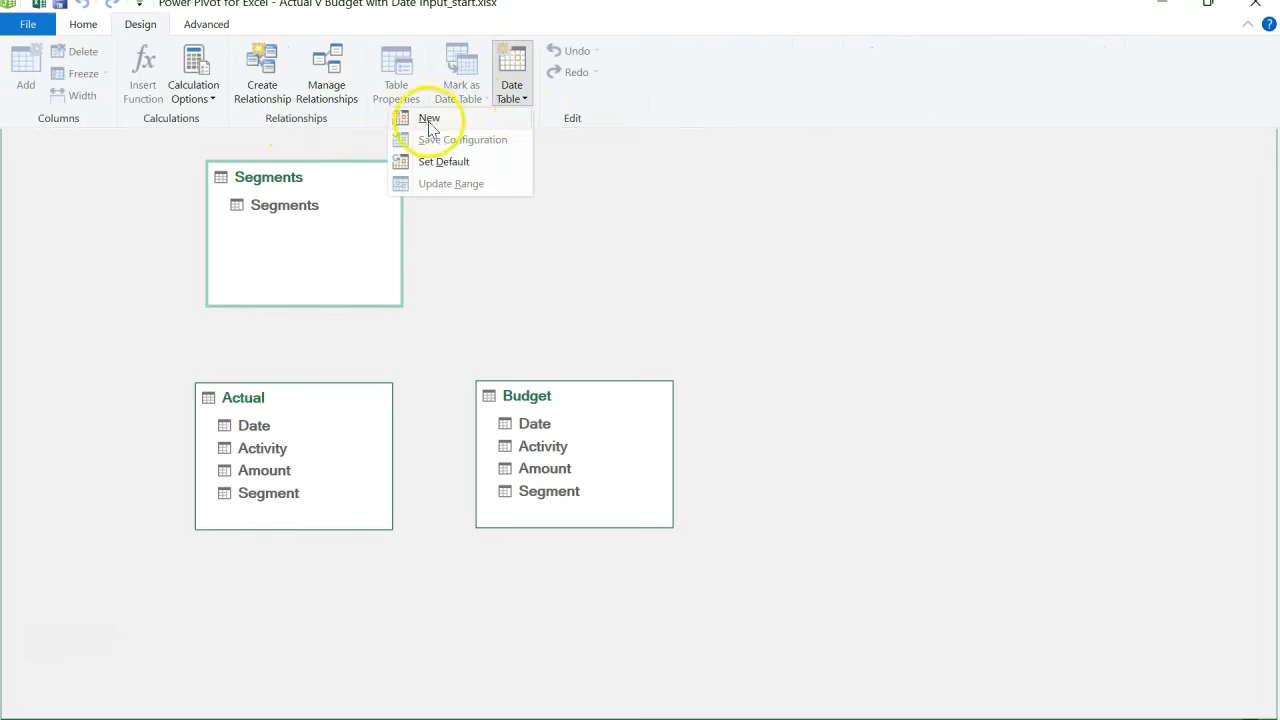
click(508, 120)
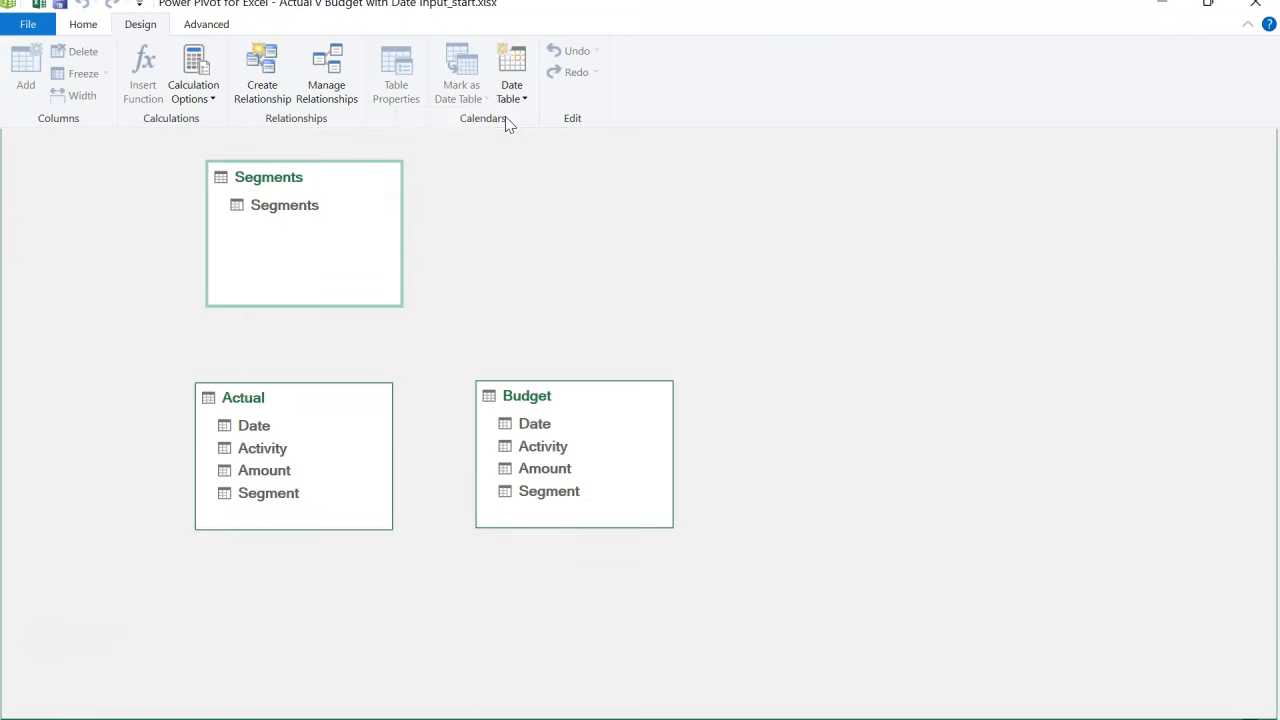
click(503, 143)
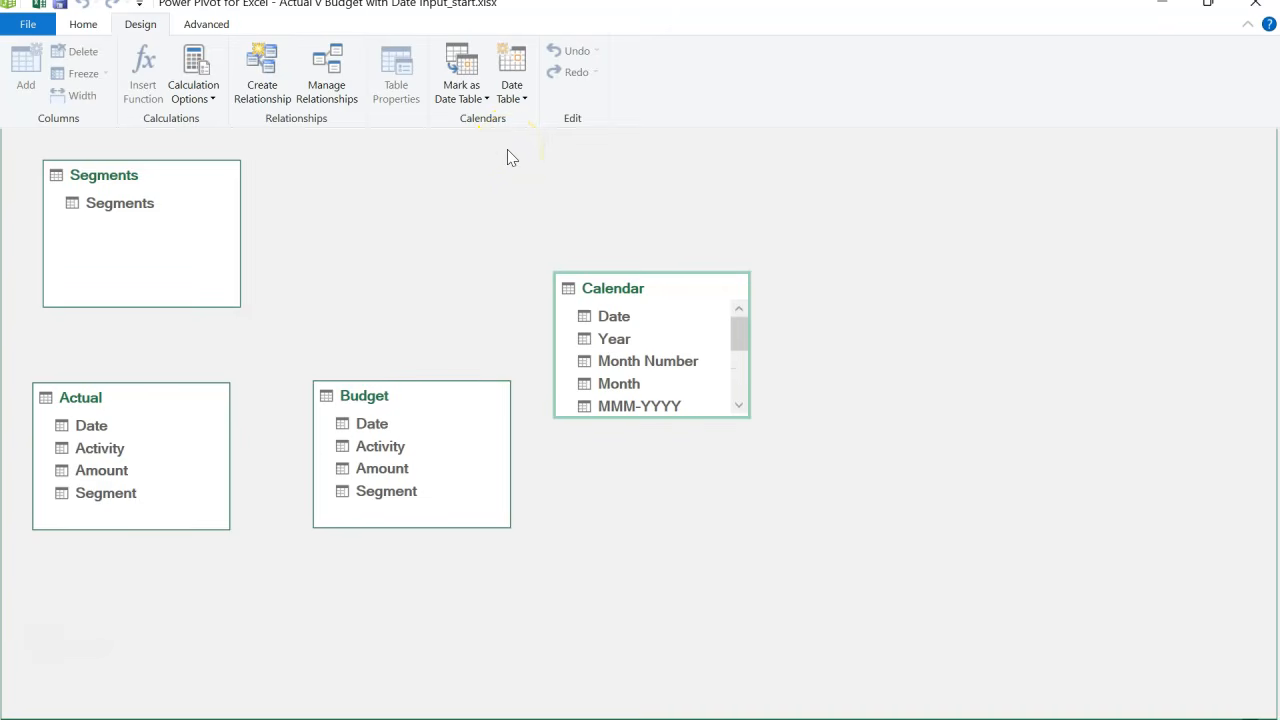
click(611, 288)
drag(611, 288, 384, 177)
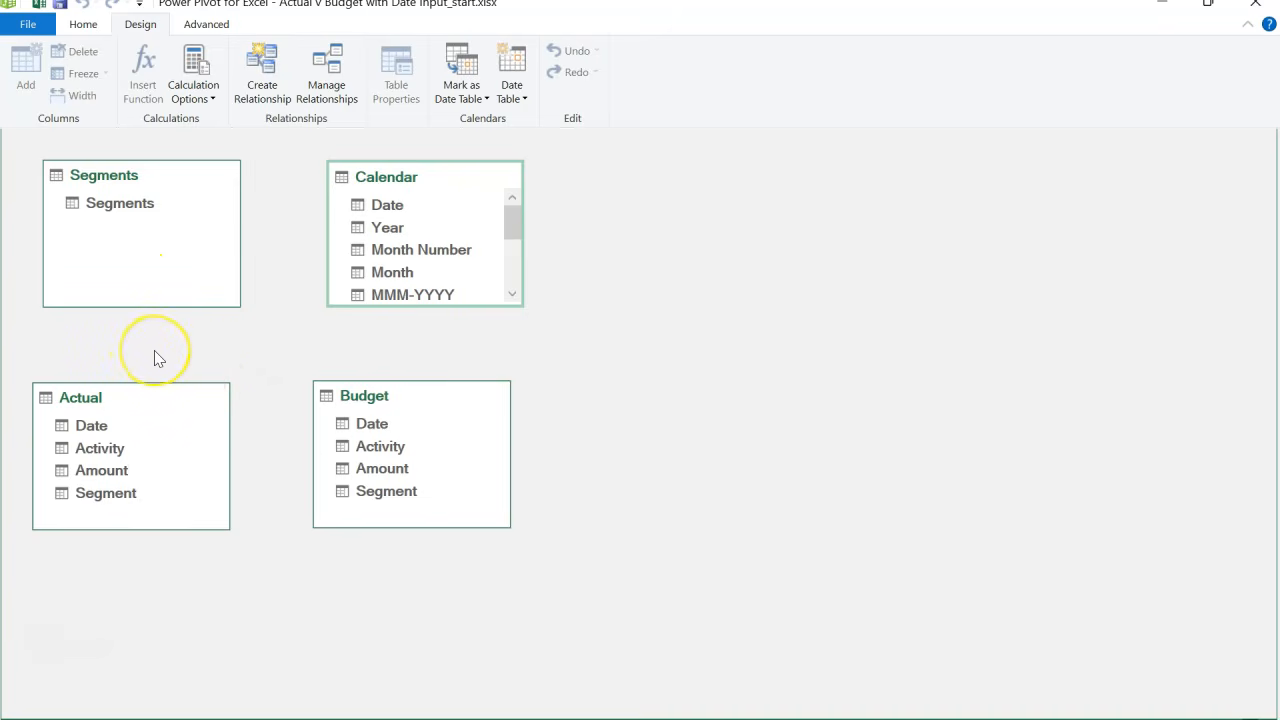
- Relate the Segment fields of the Actual and Budget tables to the Segments field of the Segments table
click(101, 424)
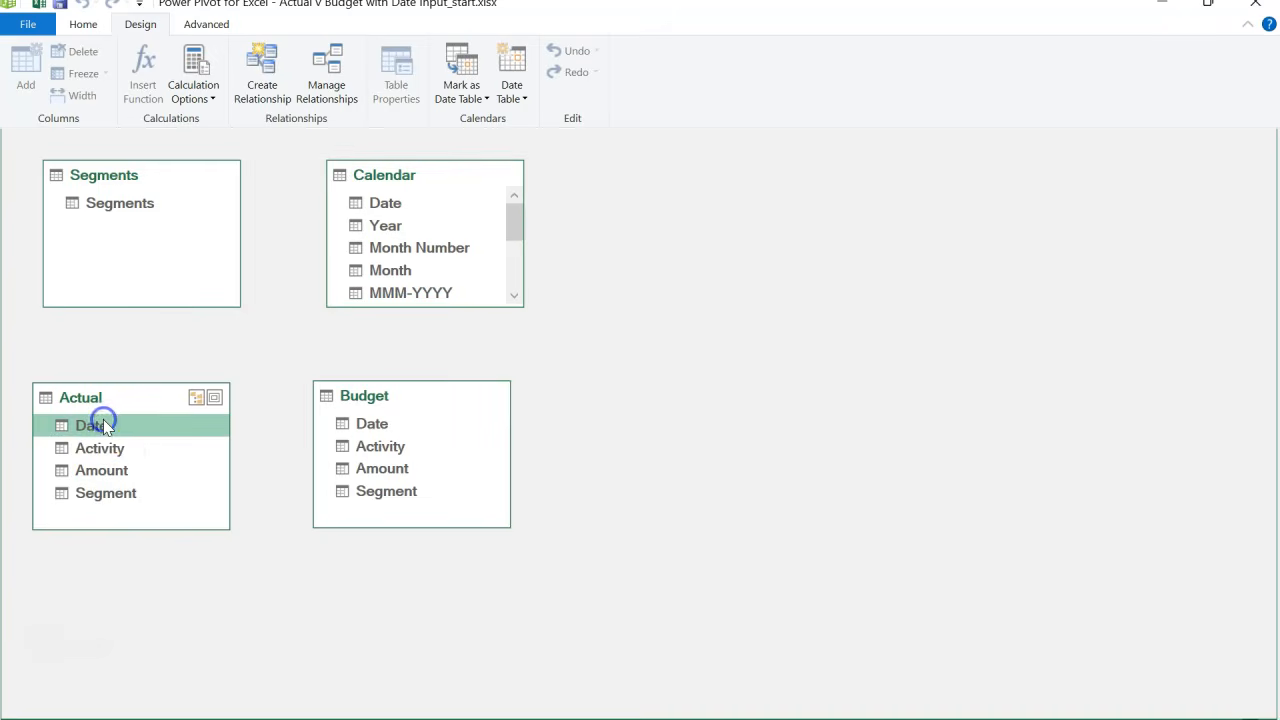
click(104, 494)
drag(106, 504, 113, 212)
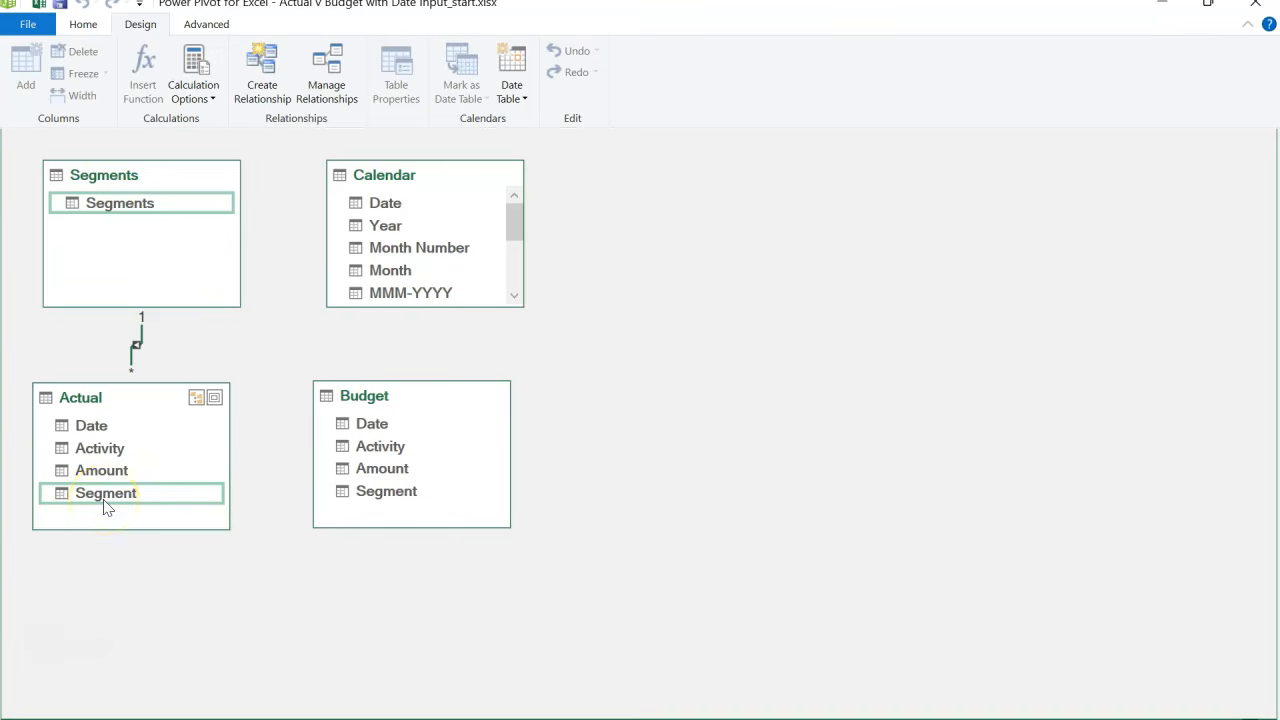
click(385, 494)
drag(388, 498, 134, 214)
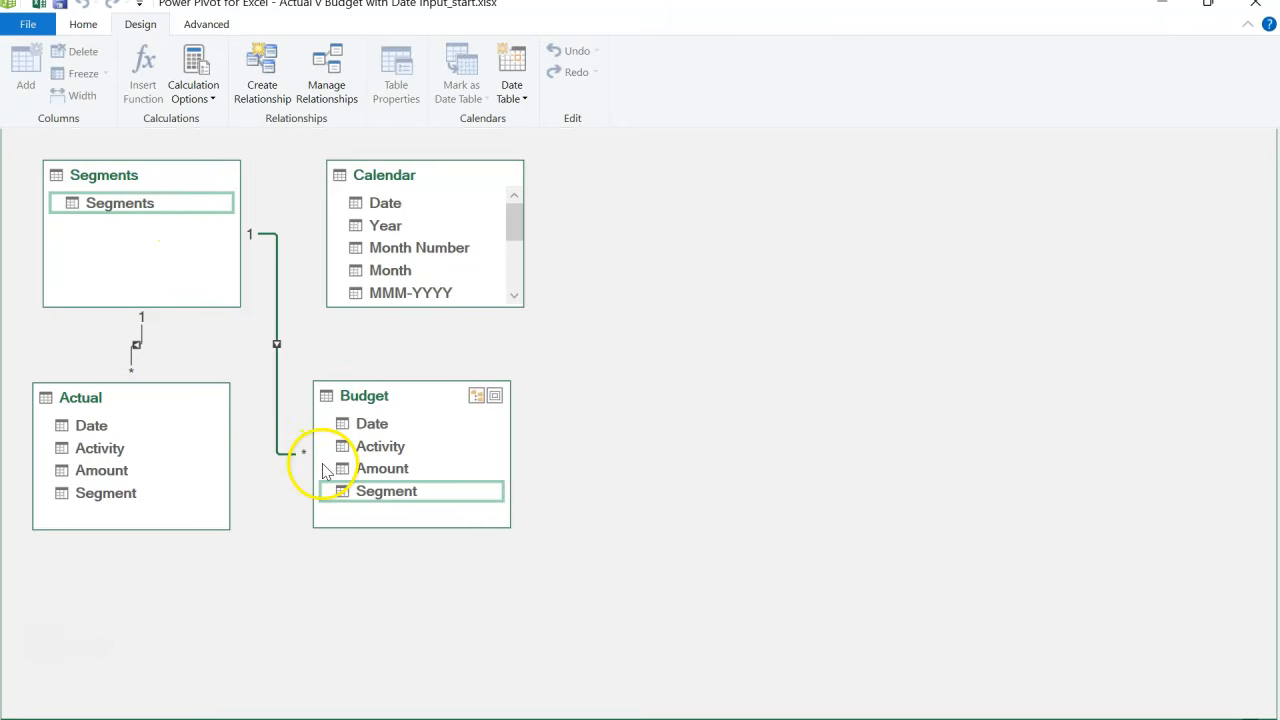
- Relate the Date fields of the Actual and Budget tables to the Calendar table's Date field, and return to the workbook
click(98, 431)
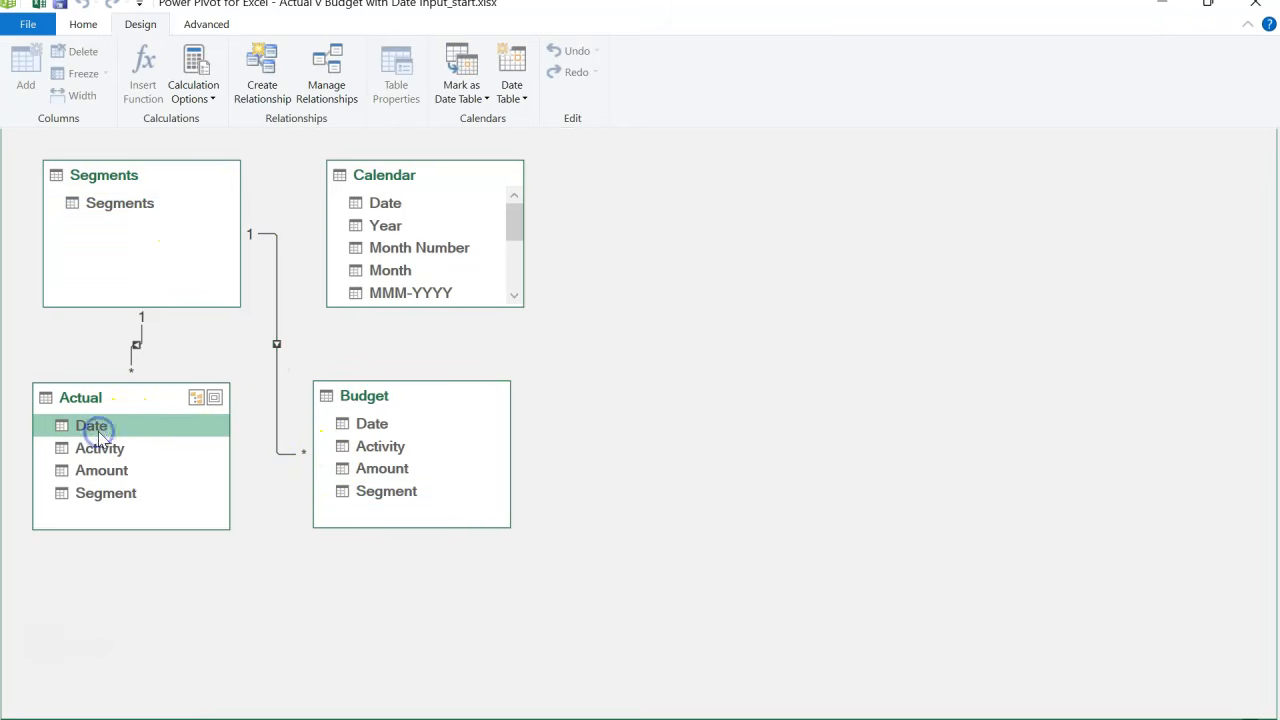
drag(98, 431, 369, 202)
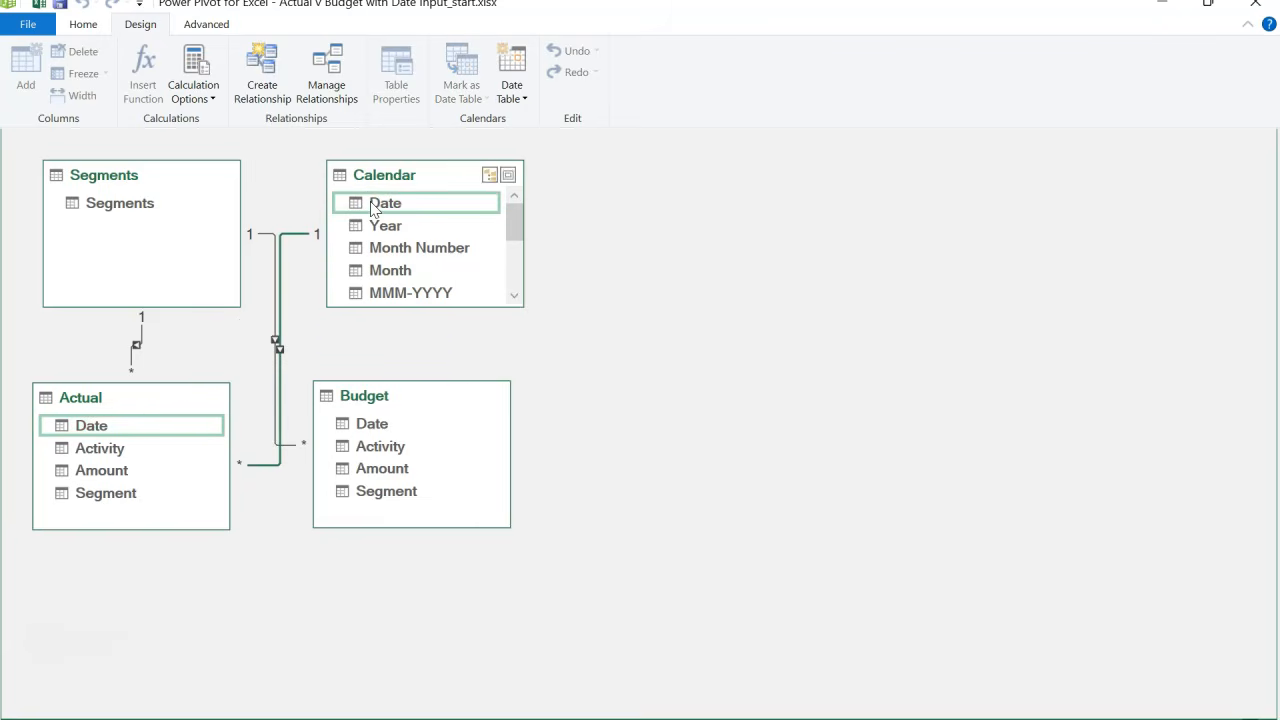
click(378, 425)
drag(381, 429, 369, 198)
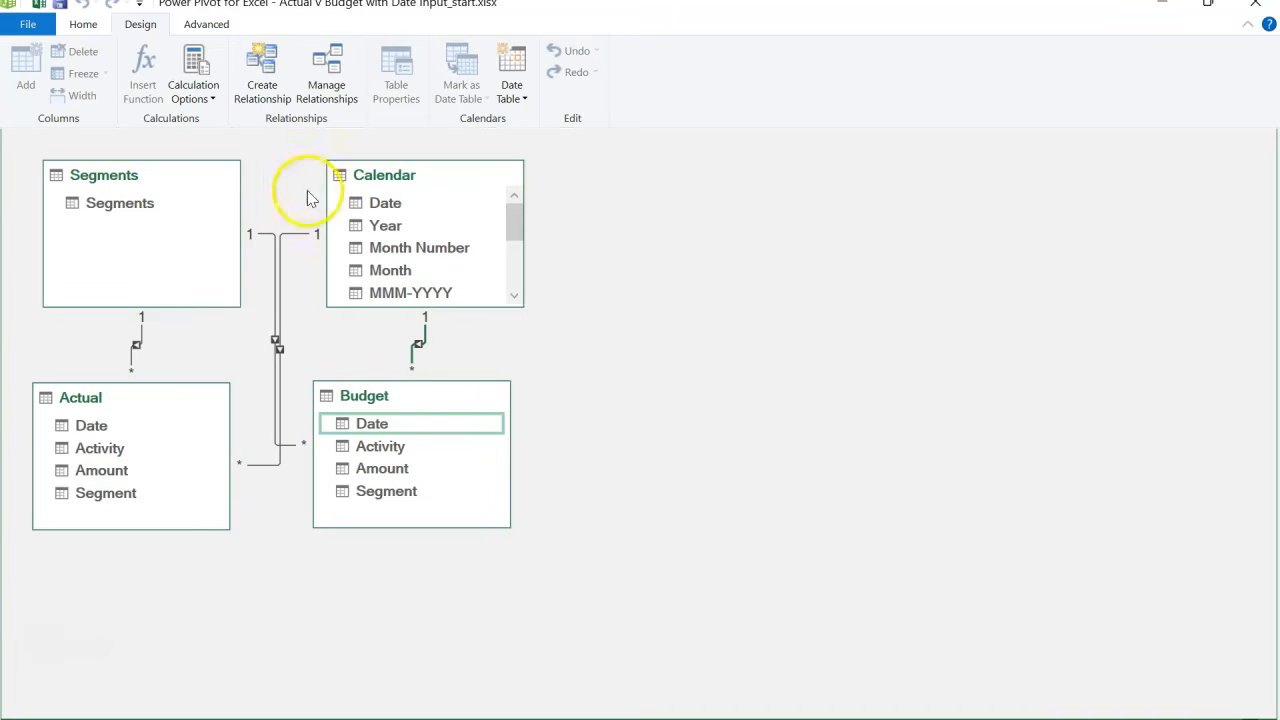
click(1258, 6)
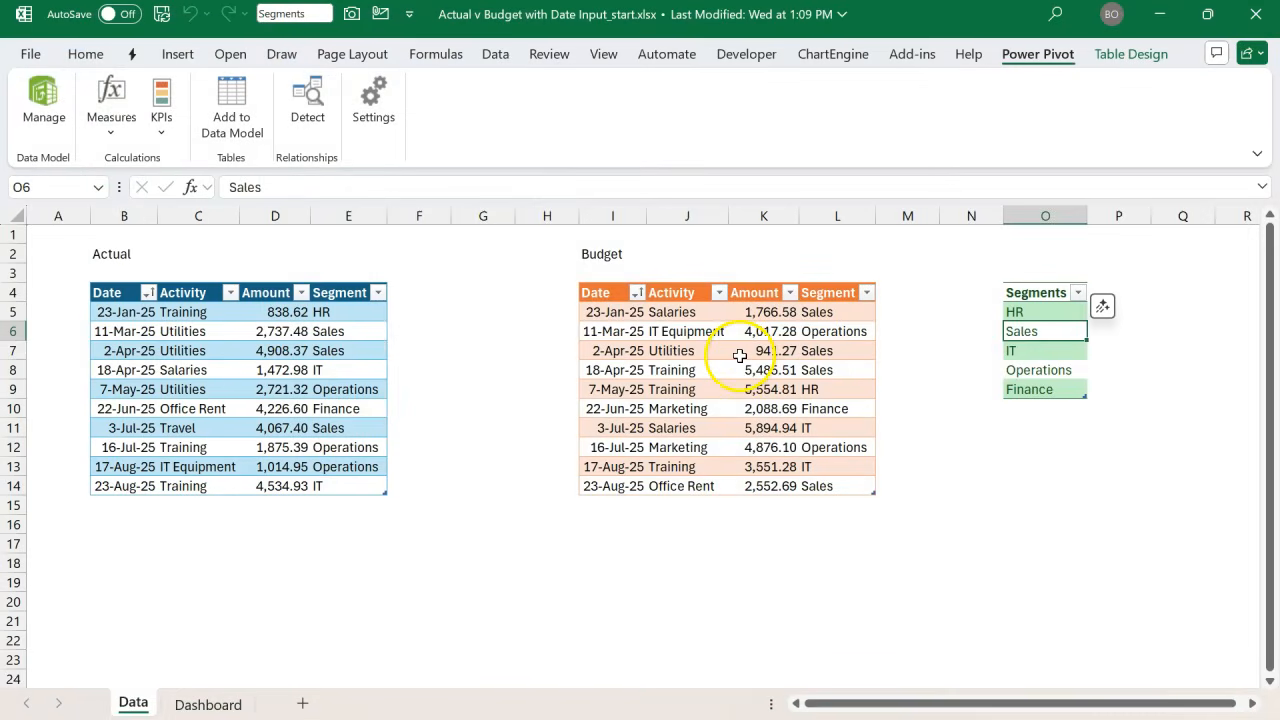
- Examine the Amount columns of the Actual and Budget tables as the source values for the measures
click(233, 449)
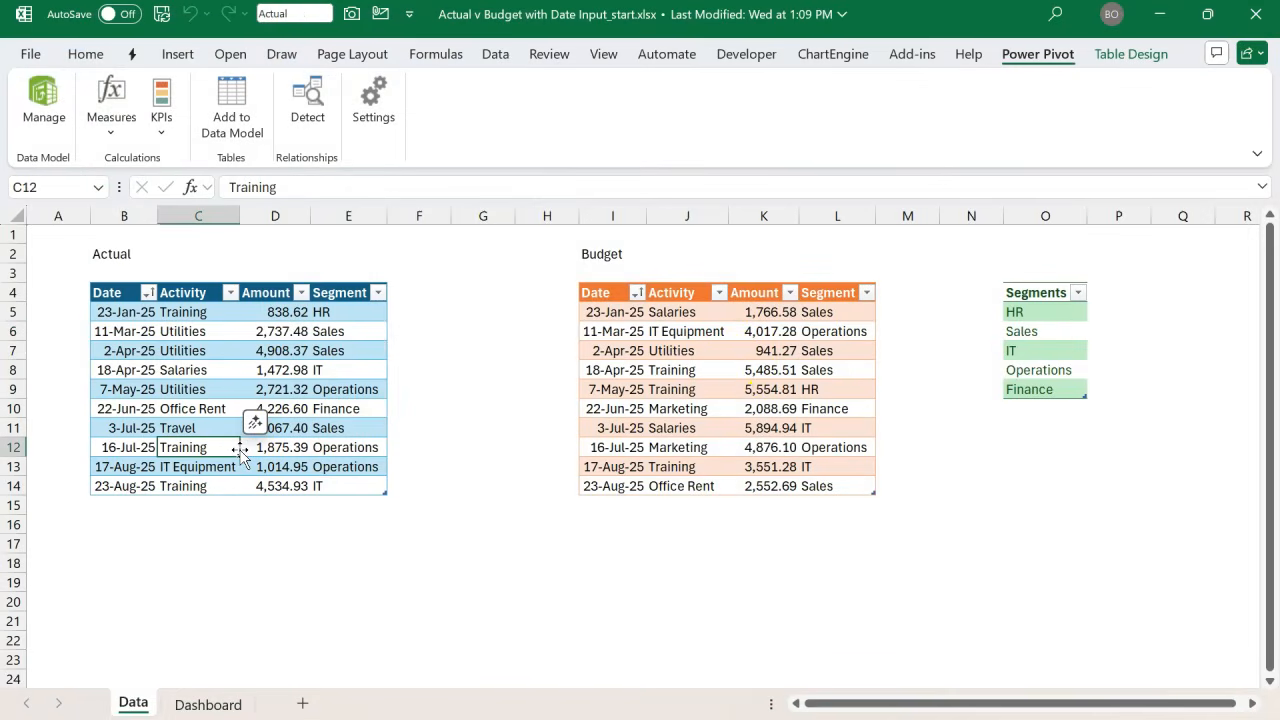
click(1030, 54)
click(369, 116)
click(115, 110)
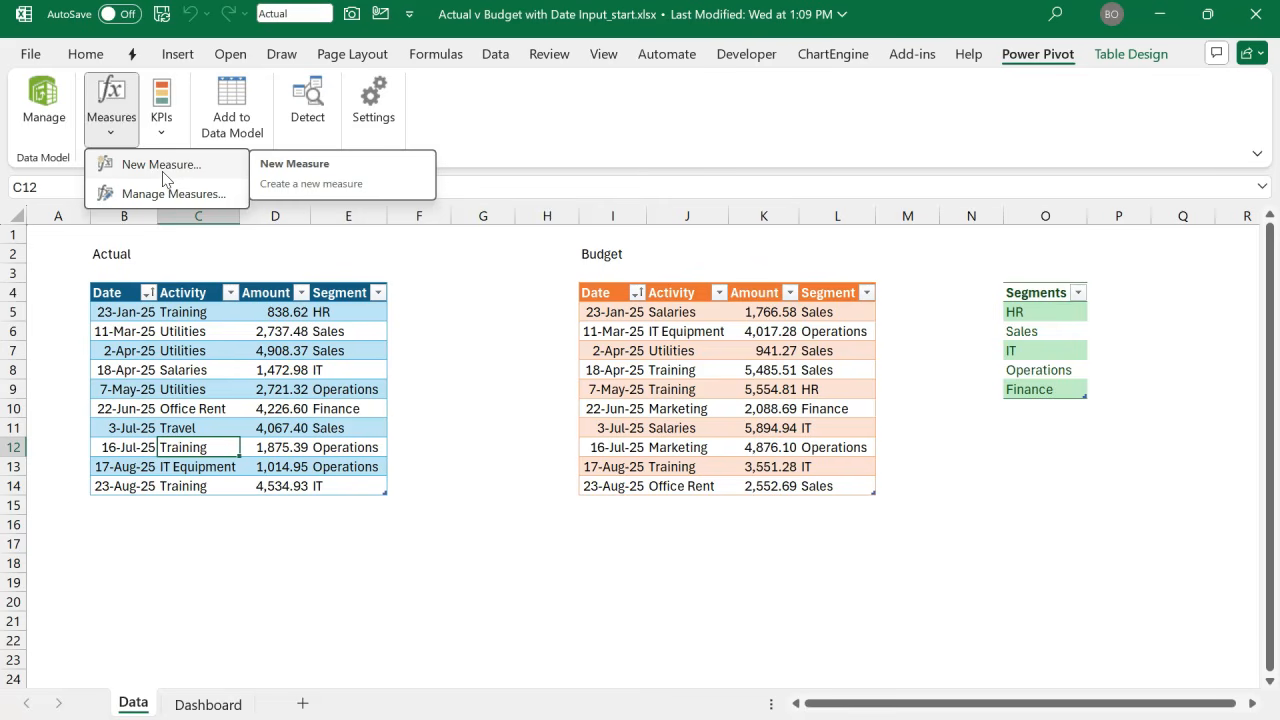
click(261, 312)
drag(261, 312, 286, 482)
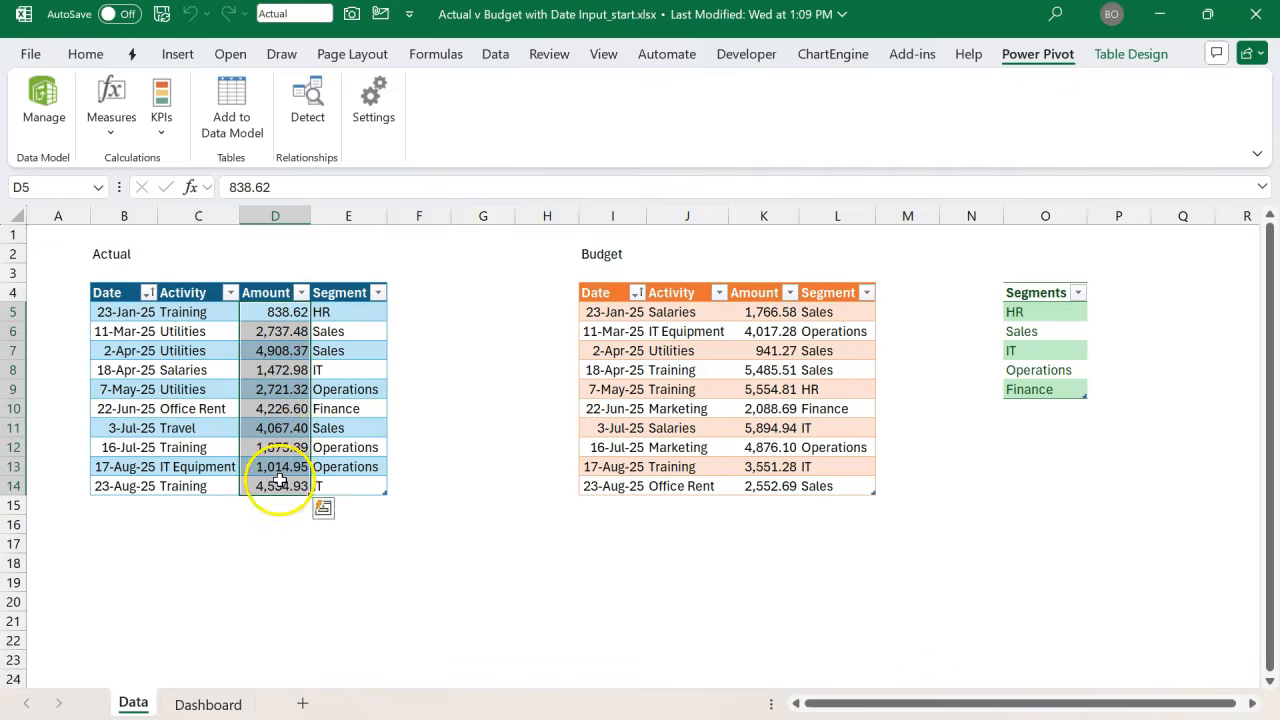
drag(766, 312, 780, 483)
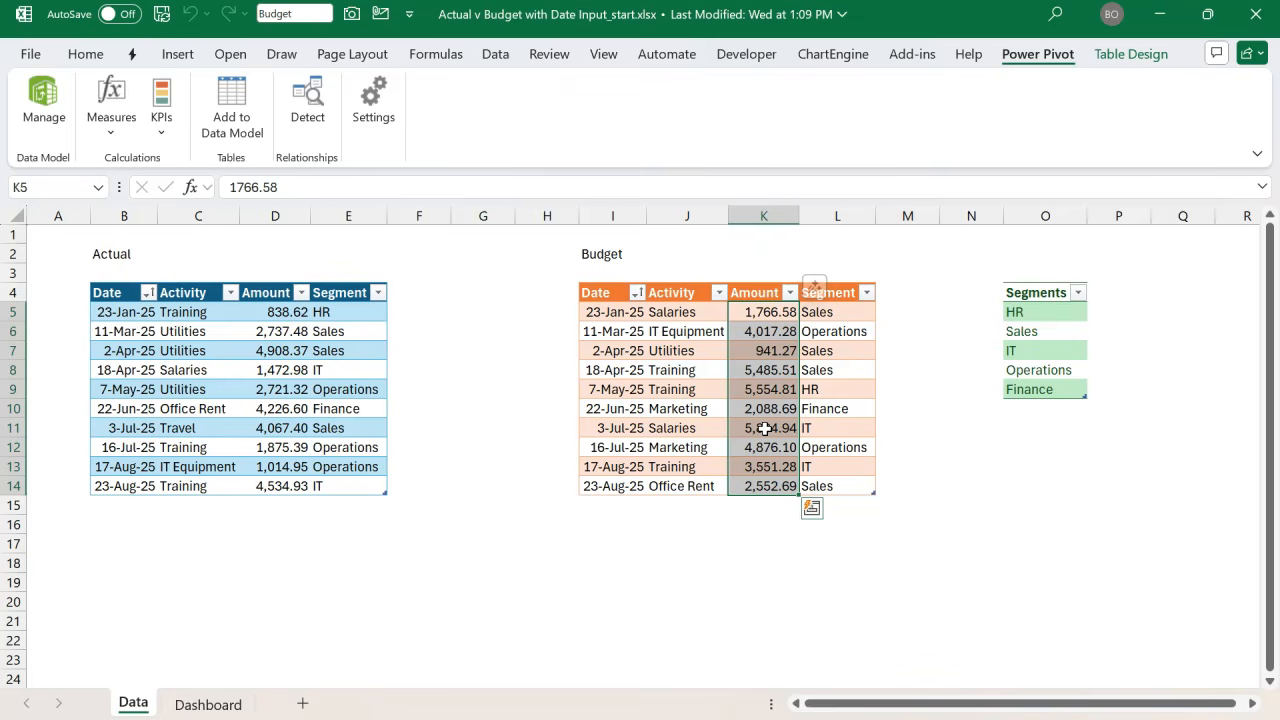
- Start a new measure in the Actual table and name it Actual
click(282, 408)
click(112, 112)
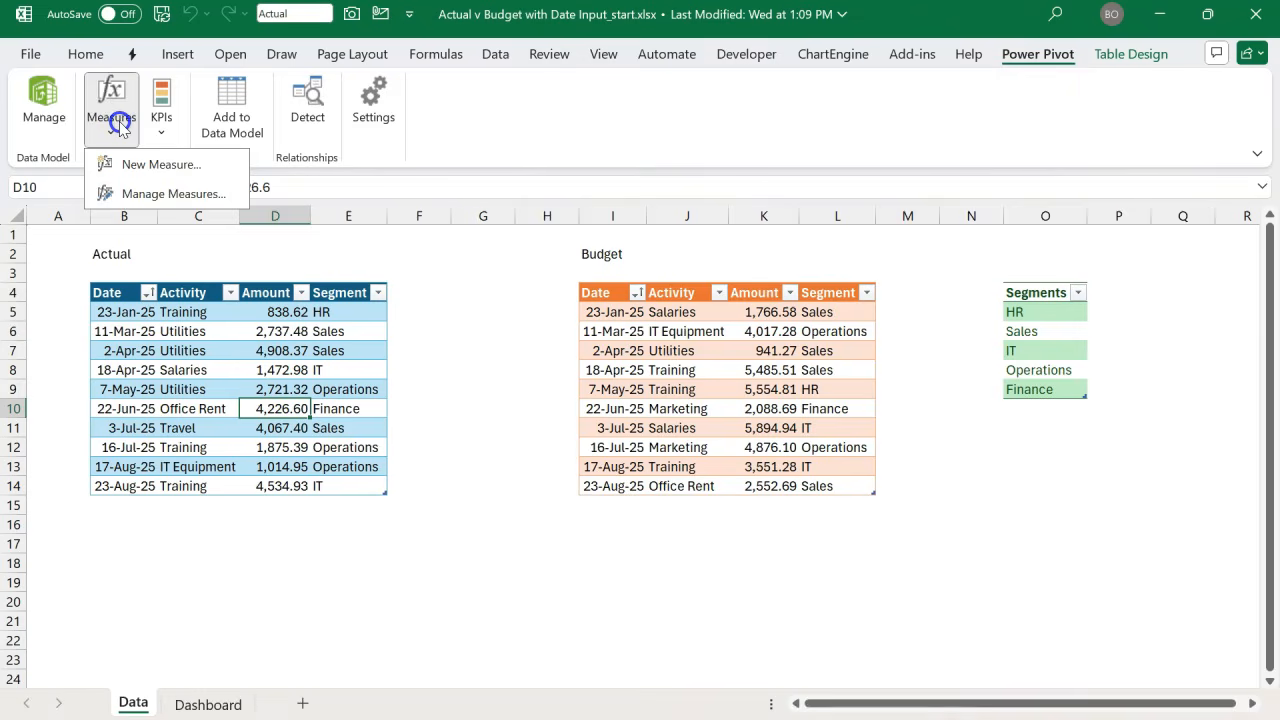
click(134, 165)
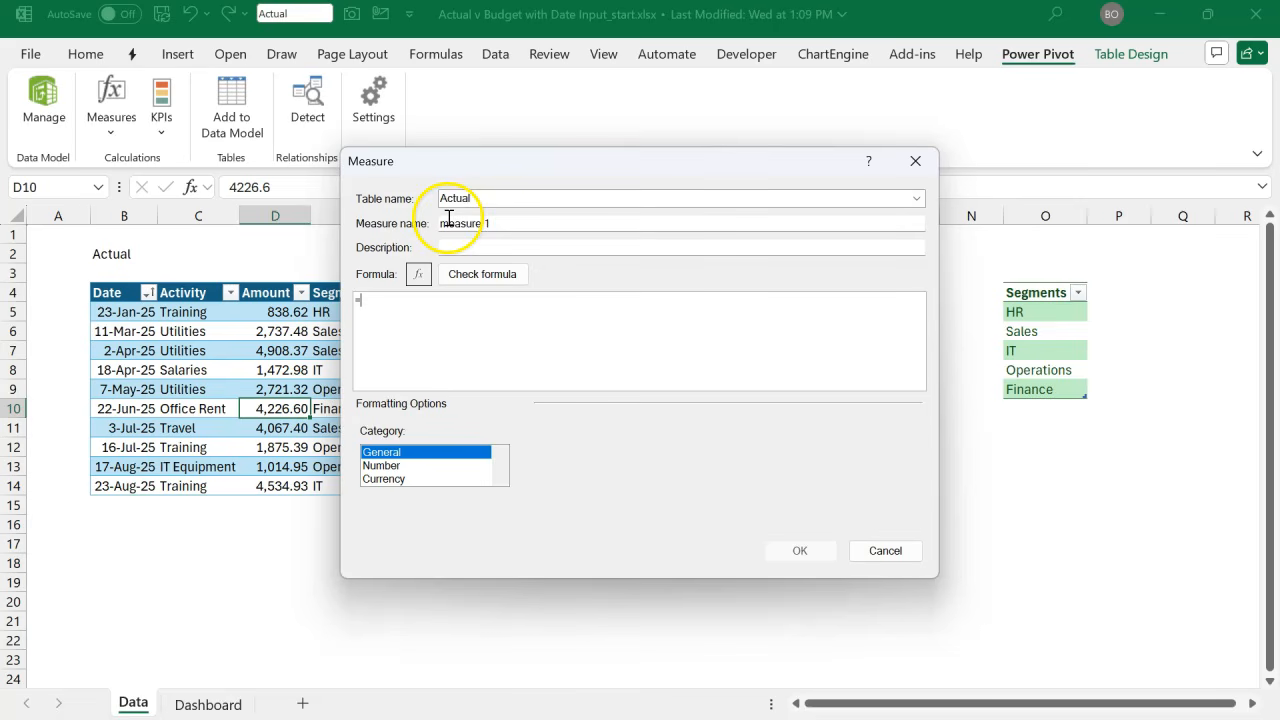
triple_click(503, 223)
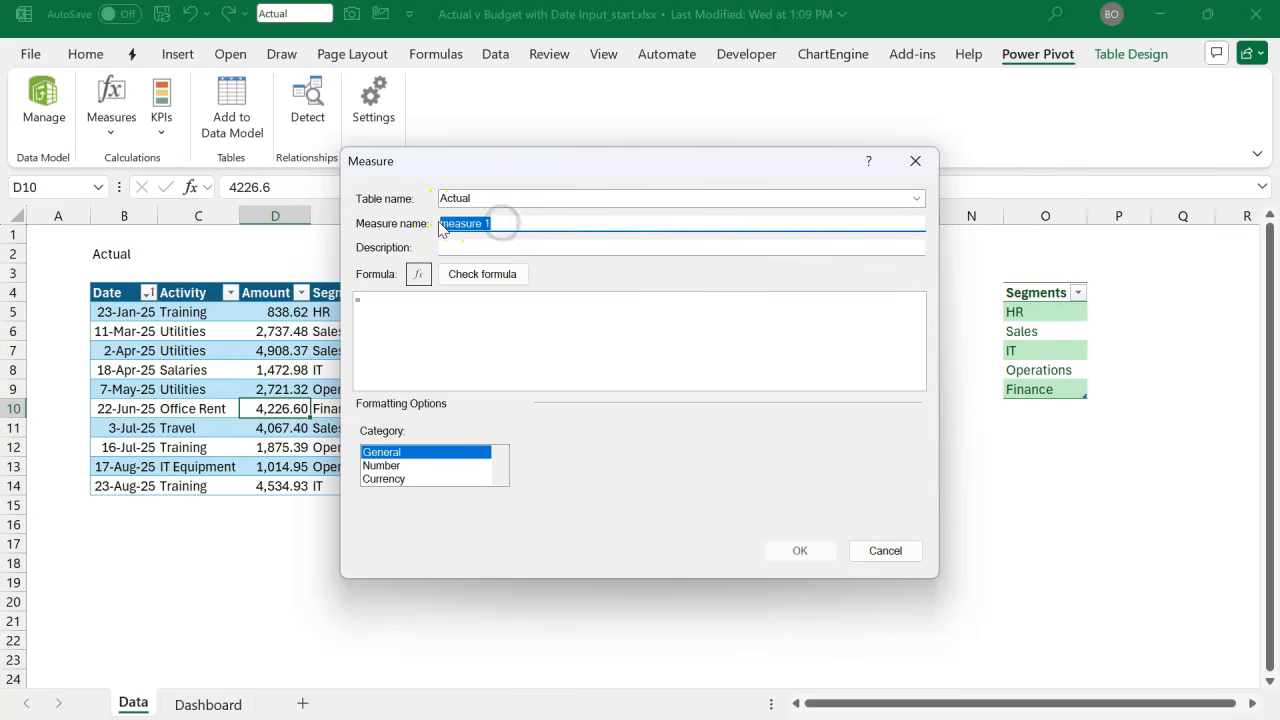
text(Actua)
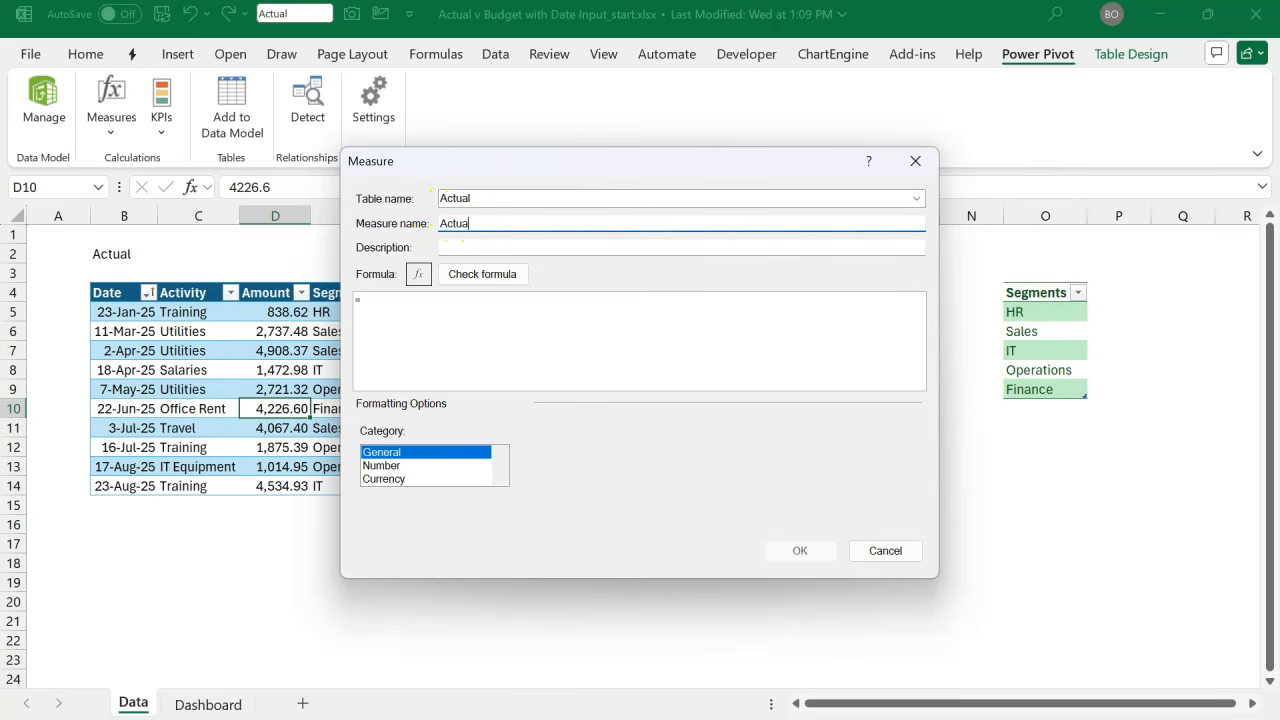
text(l)
- Enter the formula =SUM(Actual[Amount]) for the Actual measure and check it for errors
click(452, 302)
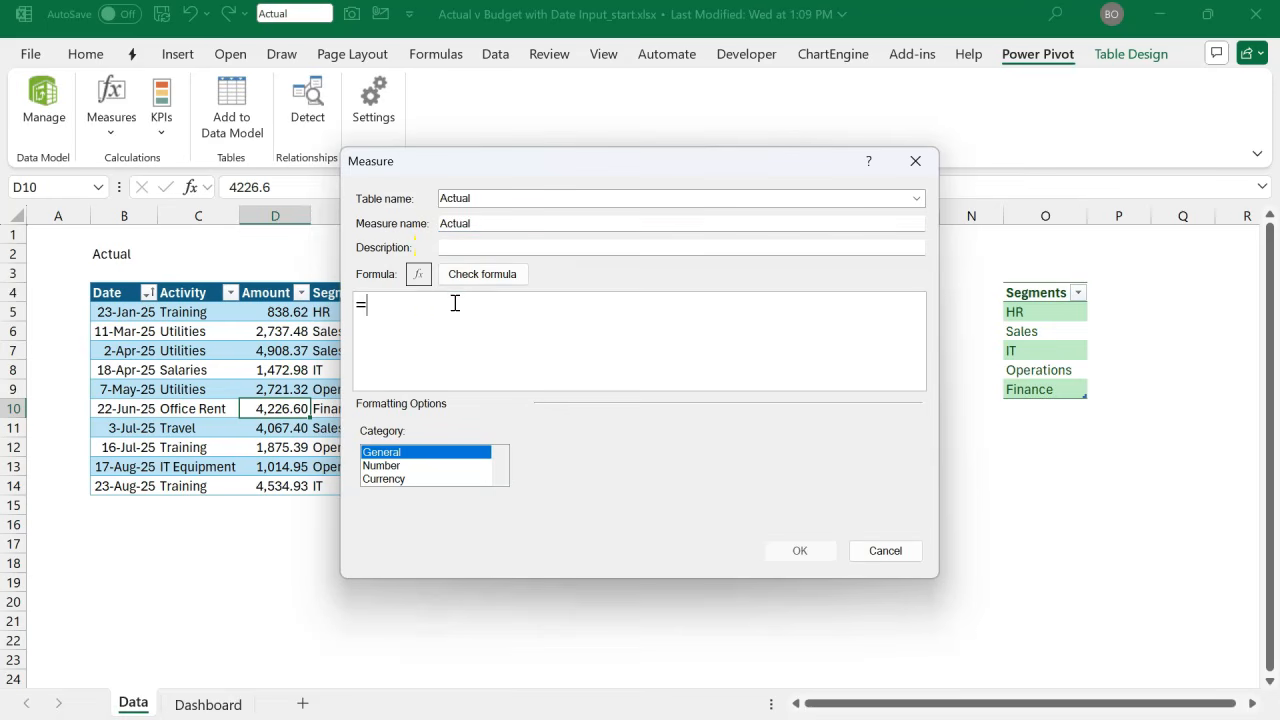
text(sum)
key(Tab)
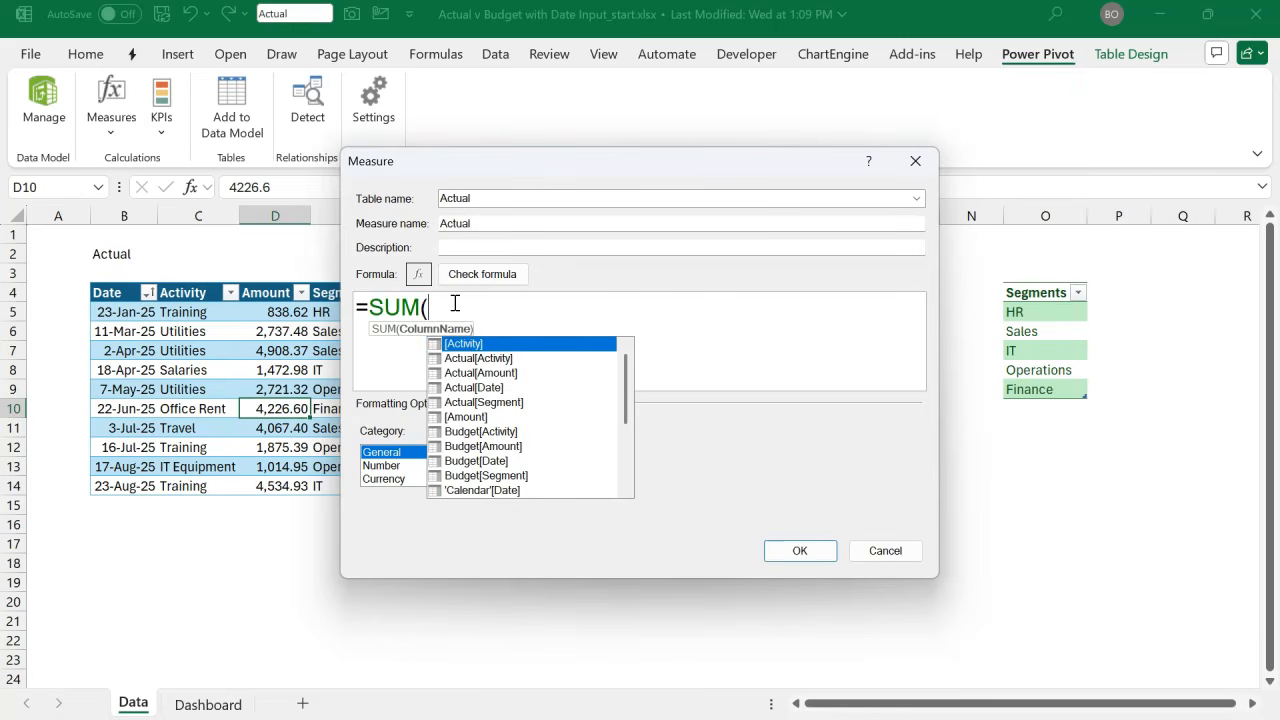
key(Down)
key(Down)
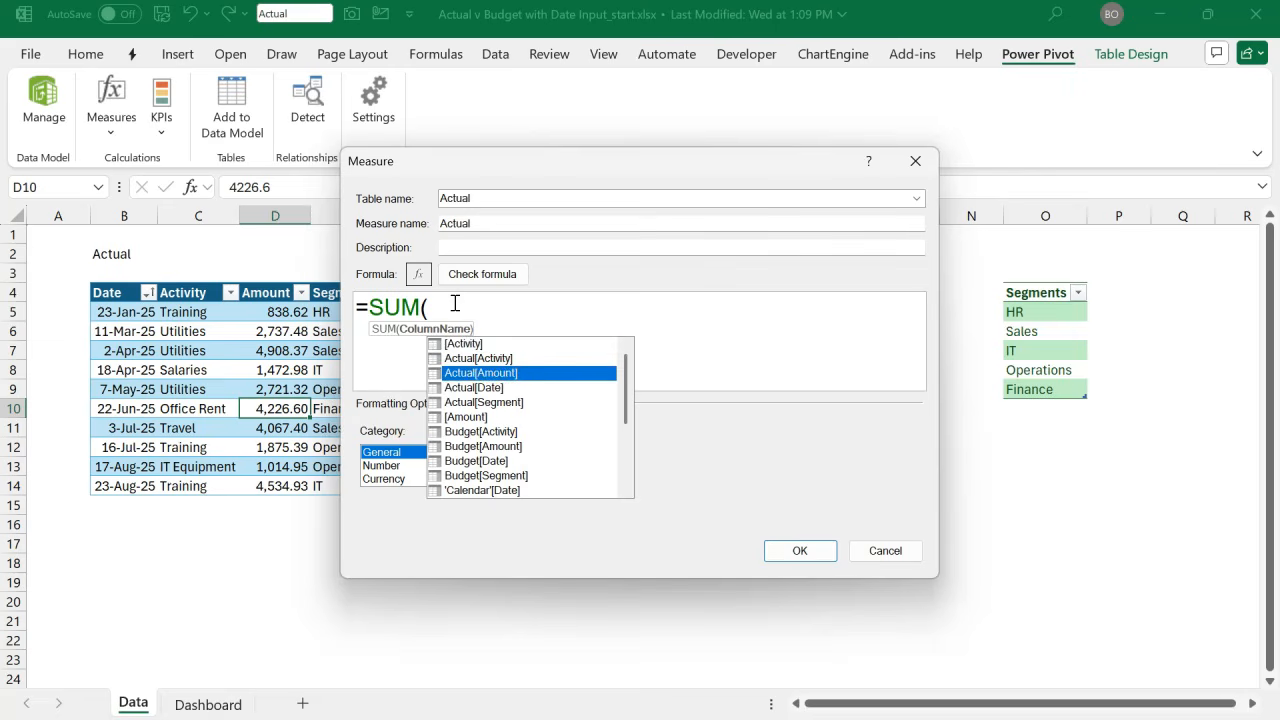
key(Tab)
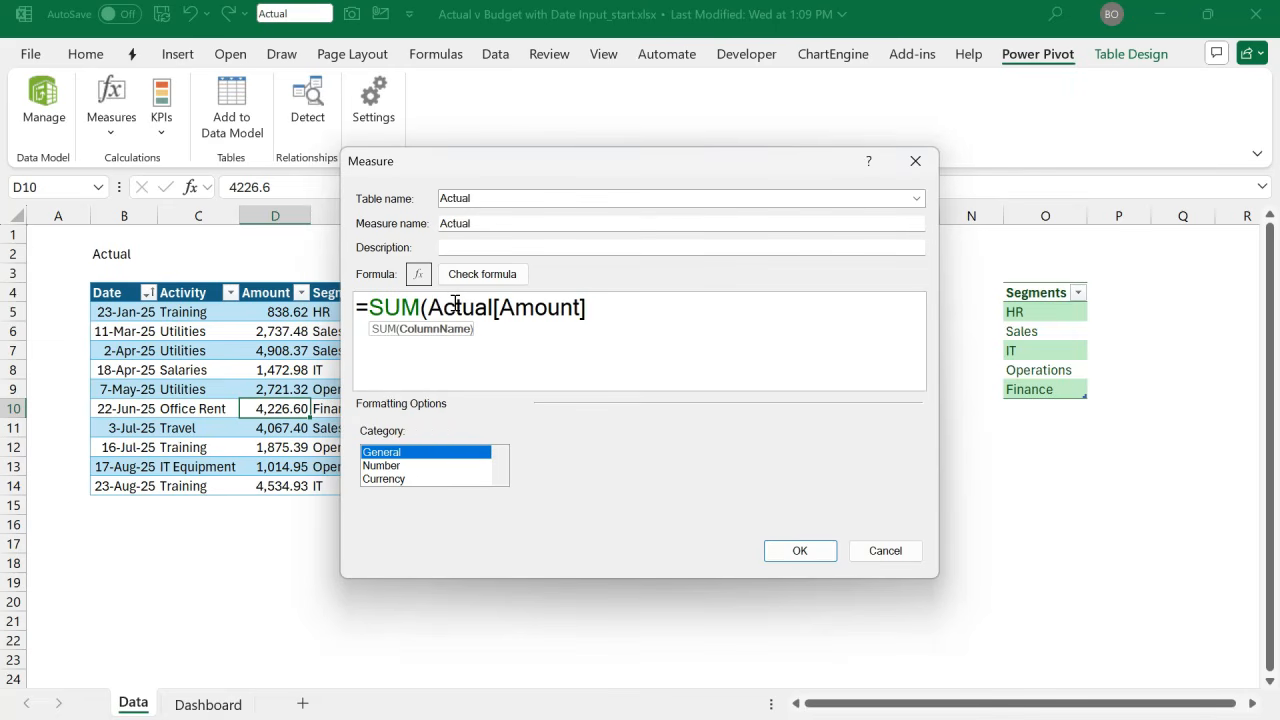
text())
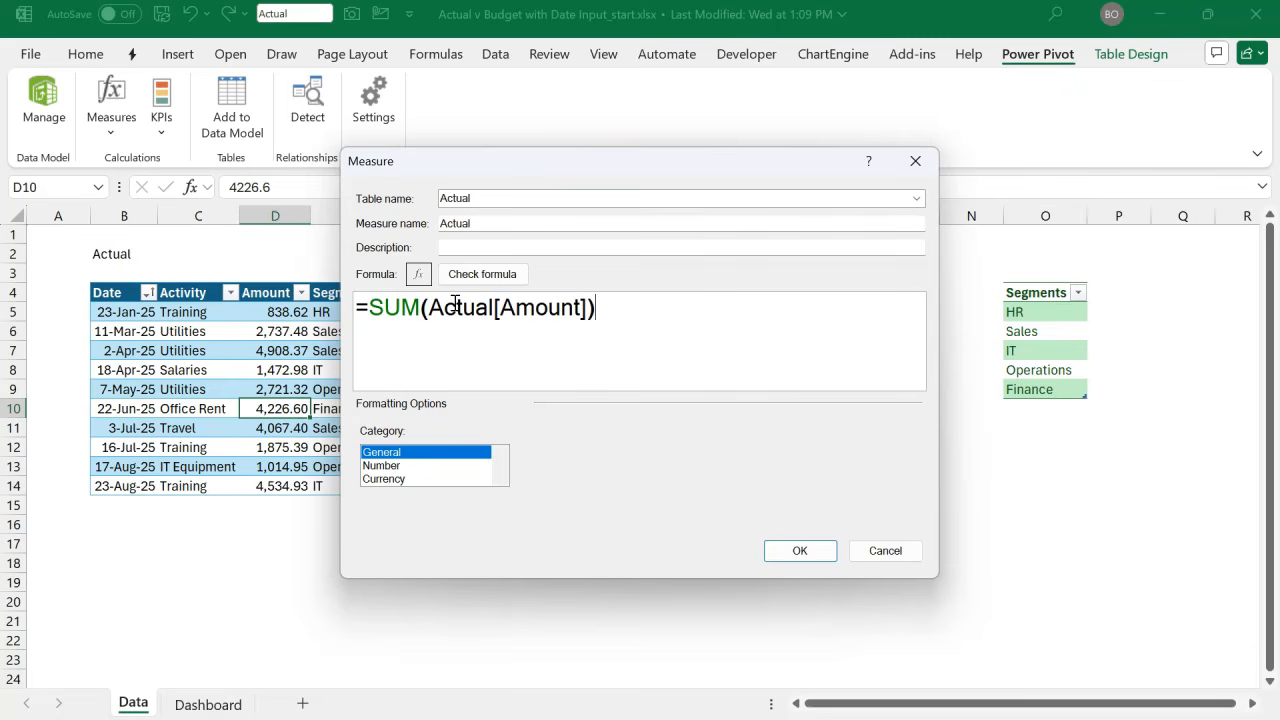
click(508, 277)
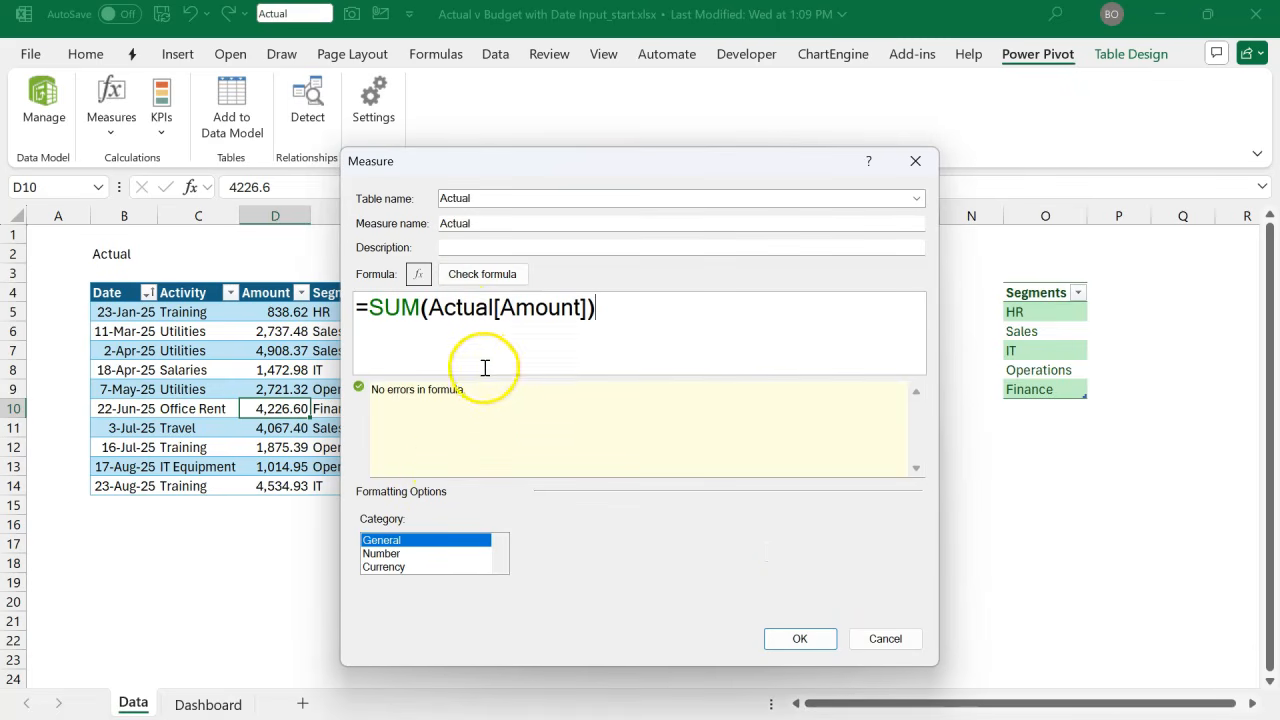
- Format the Actual measure as a number with a 1000 separator and save the measure
click(395, 555)
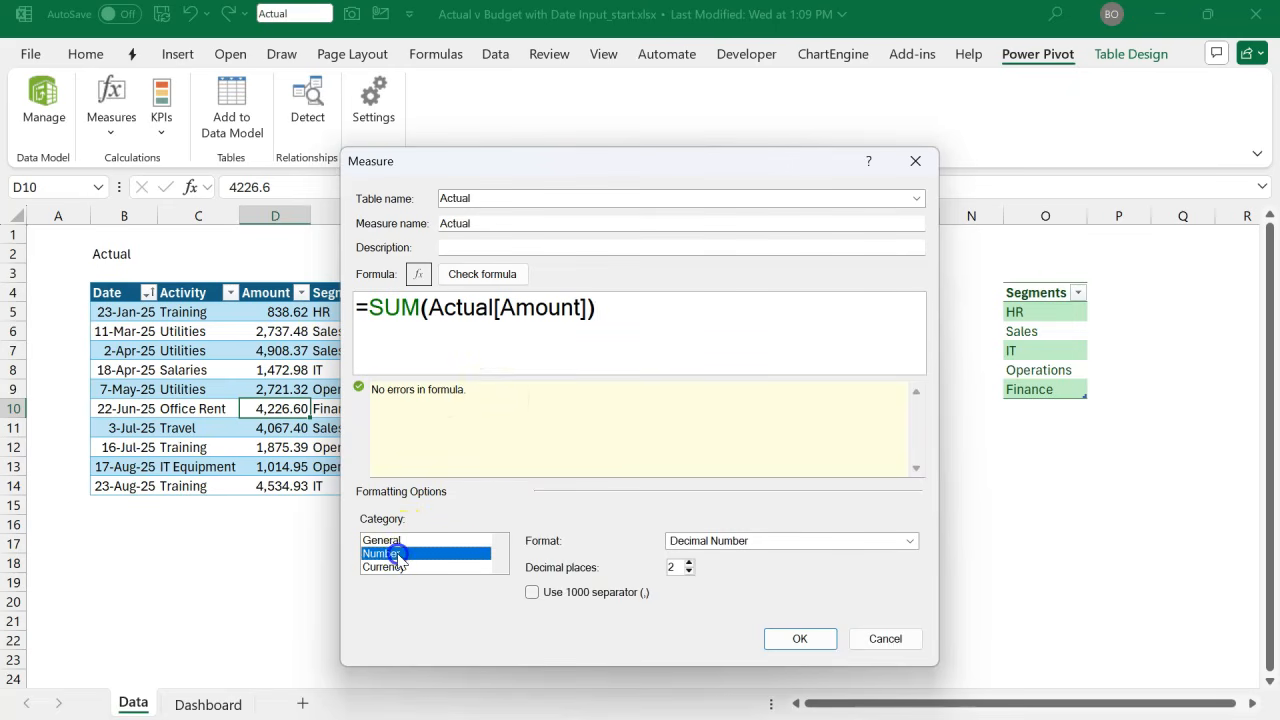
click(534, 593)
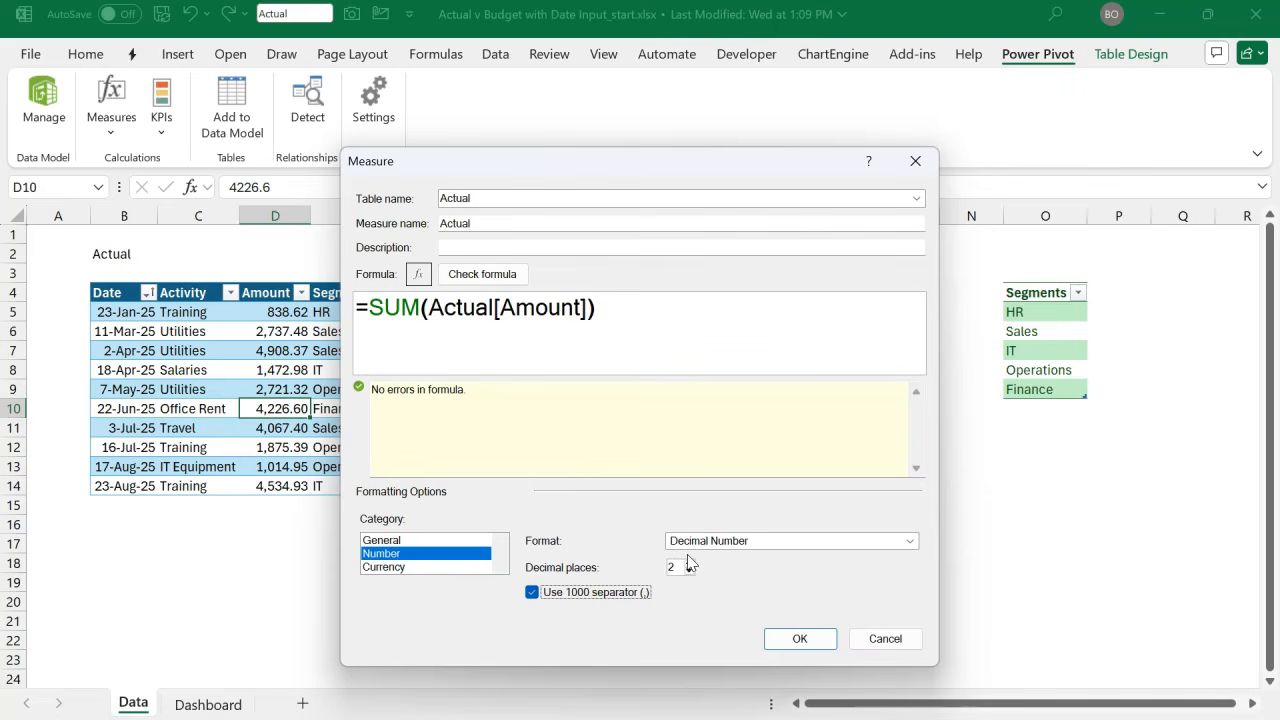
click(800, 638)
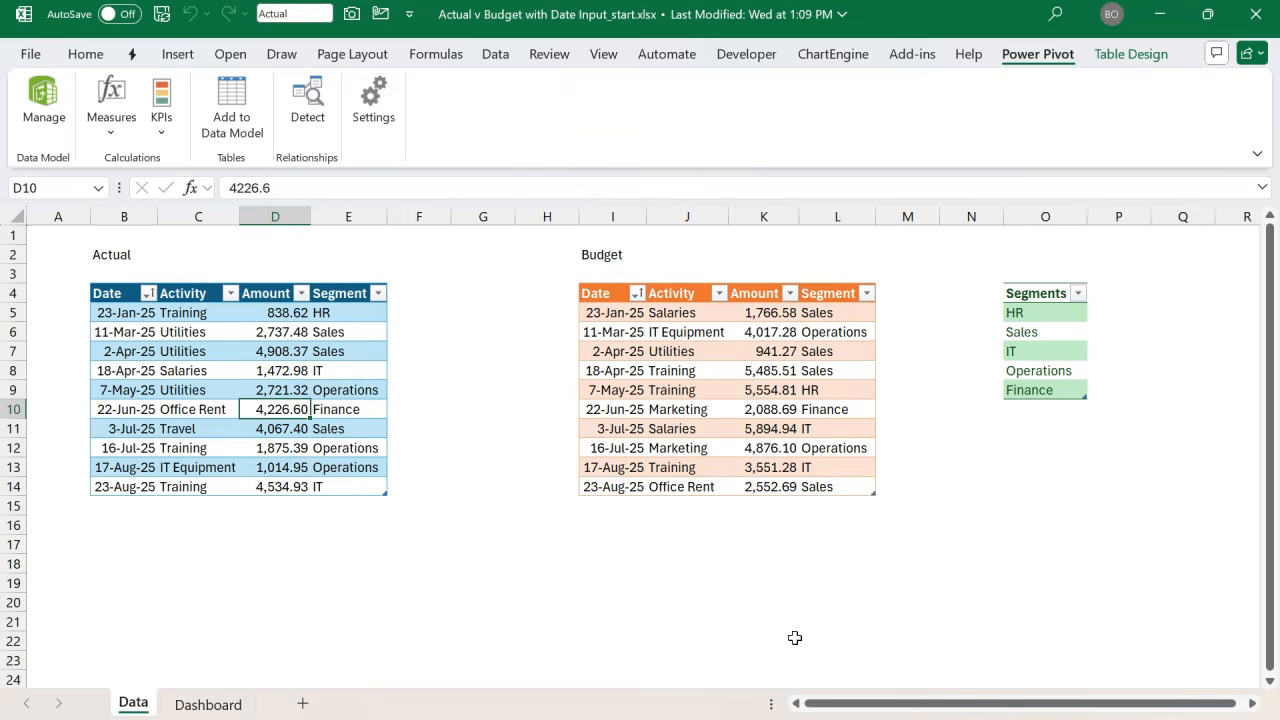
- Start another new measure in the Actual table and name it Budget
click(105, 115)
click(130, 163)
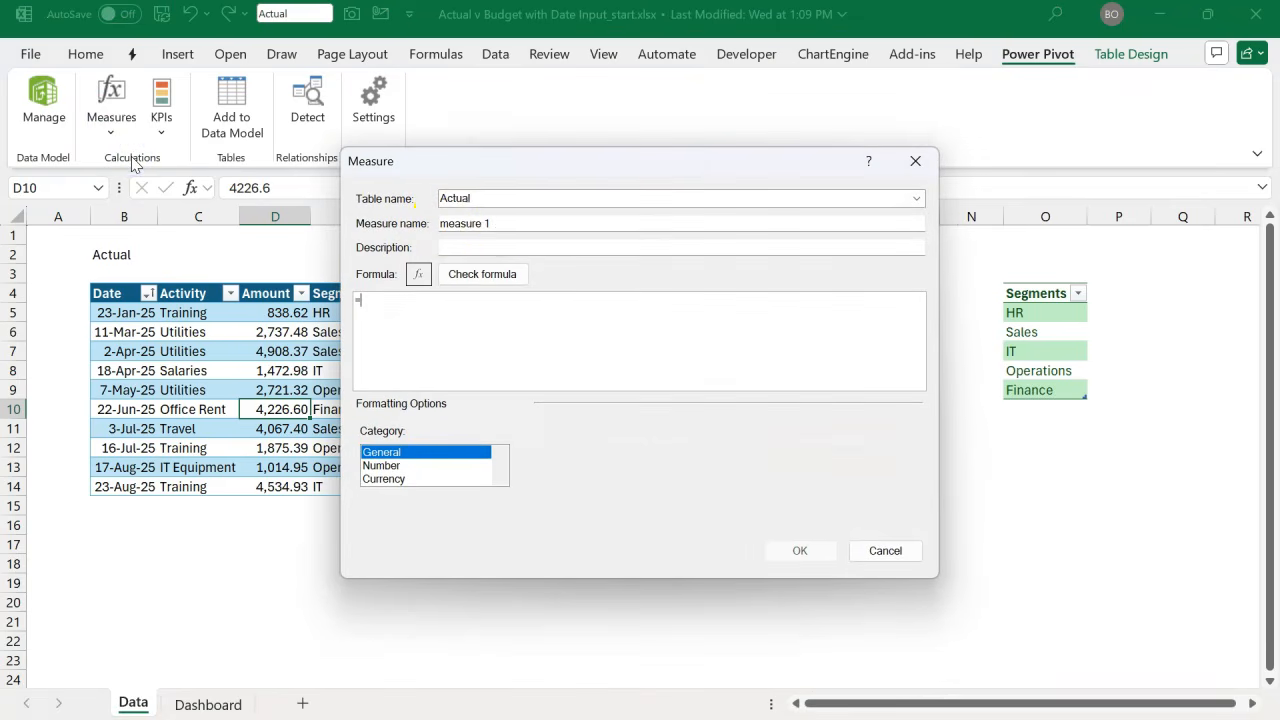
click(506, 221)
drag(506, 221, 366, 222)
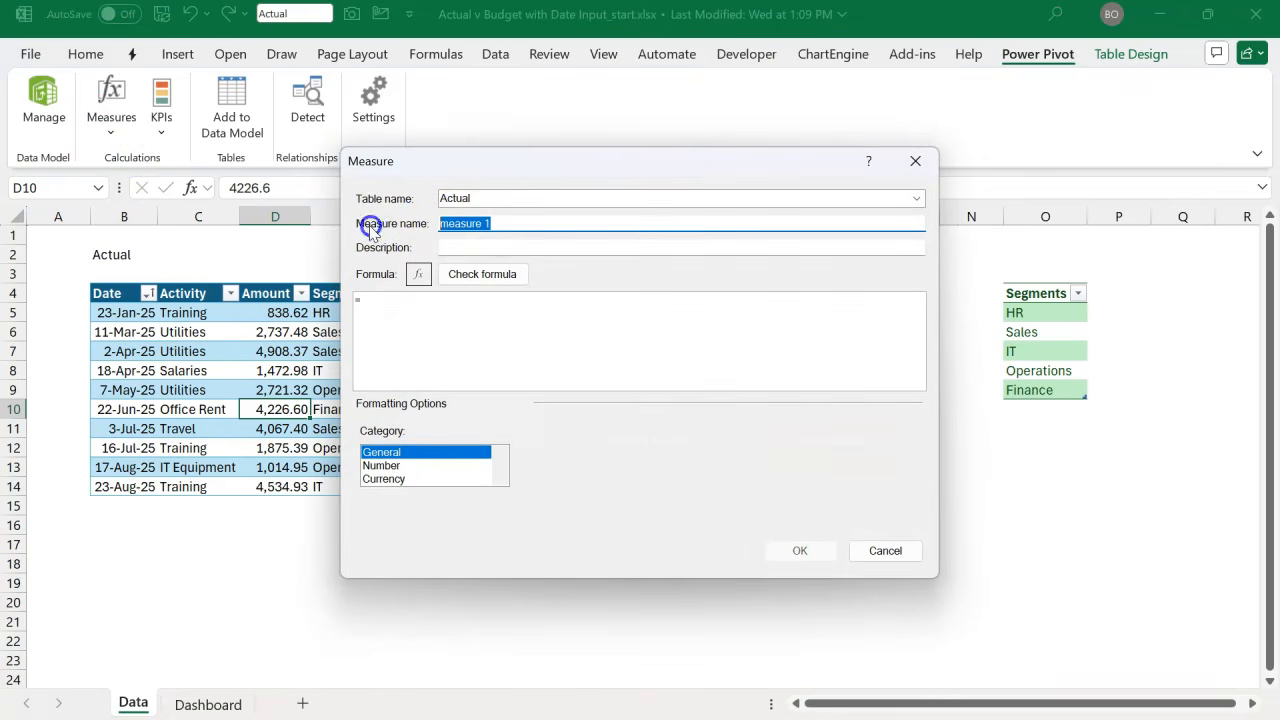
text(Budget)
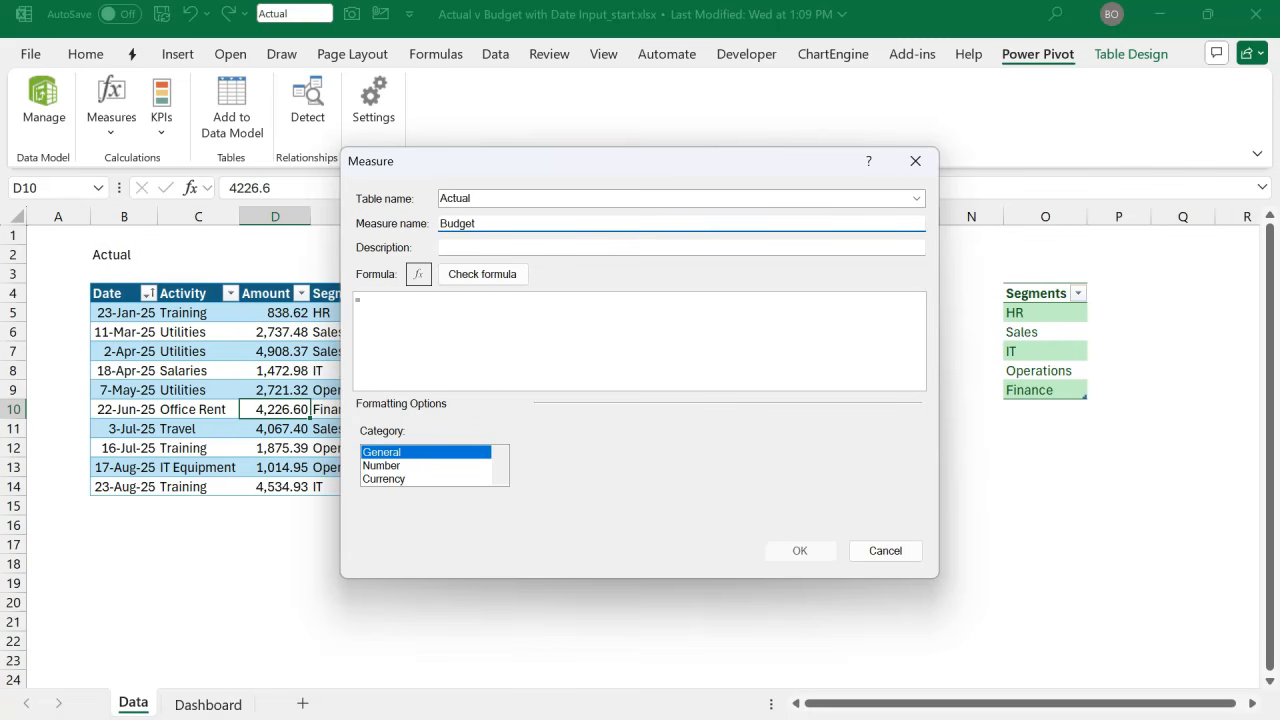
- Enter the formula =SUM(Budget[Amount]) for the Budget measure
click(436, 309)
text(sum(bu)
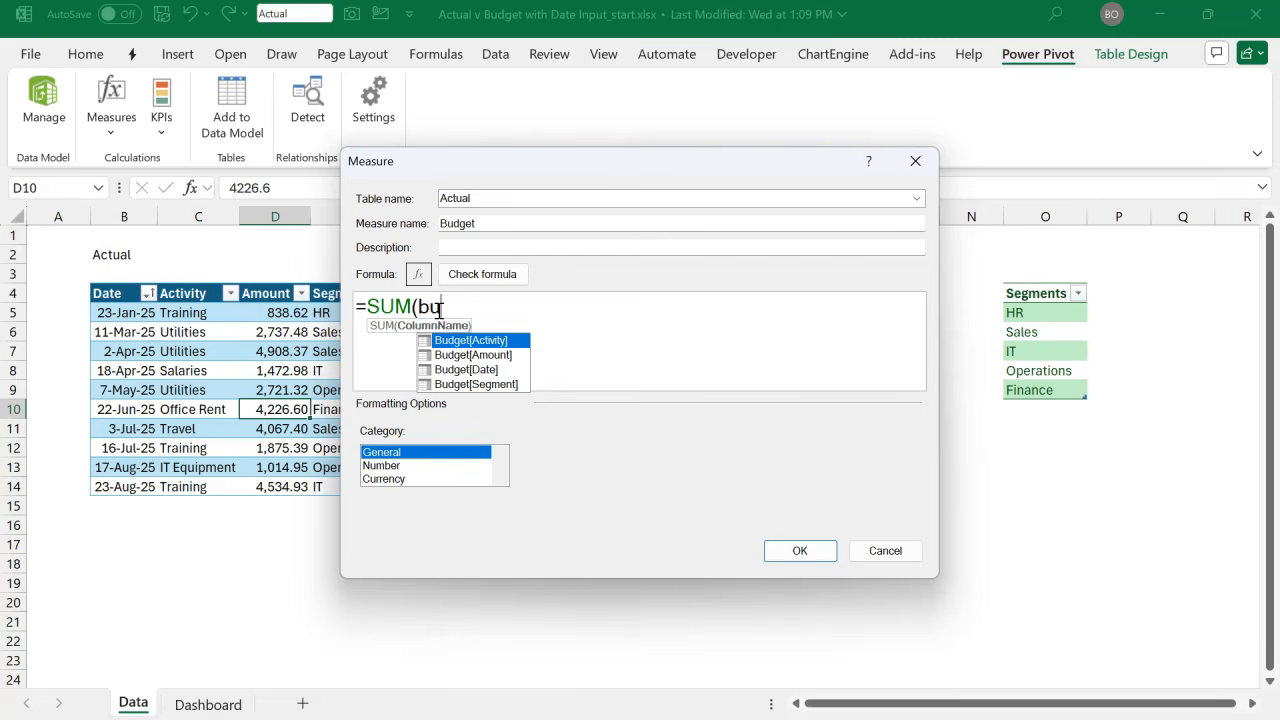
key(Down)
key(Tab)
text())
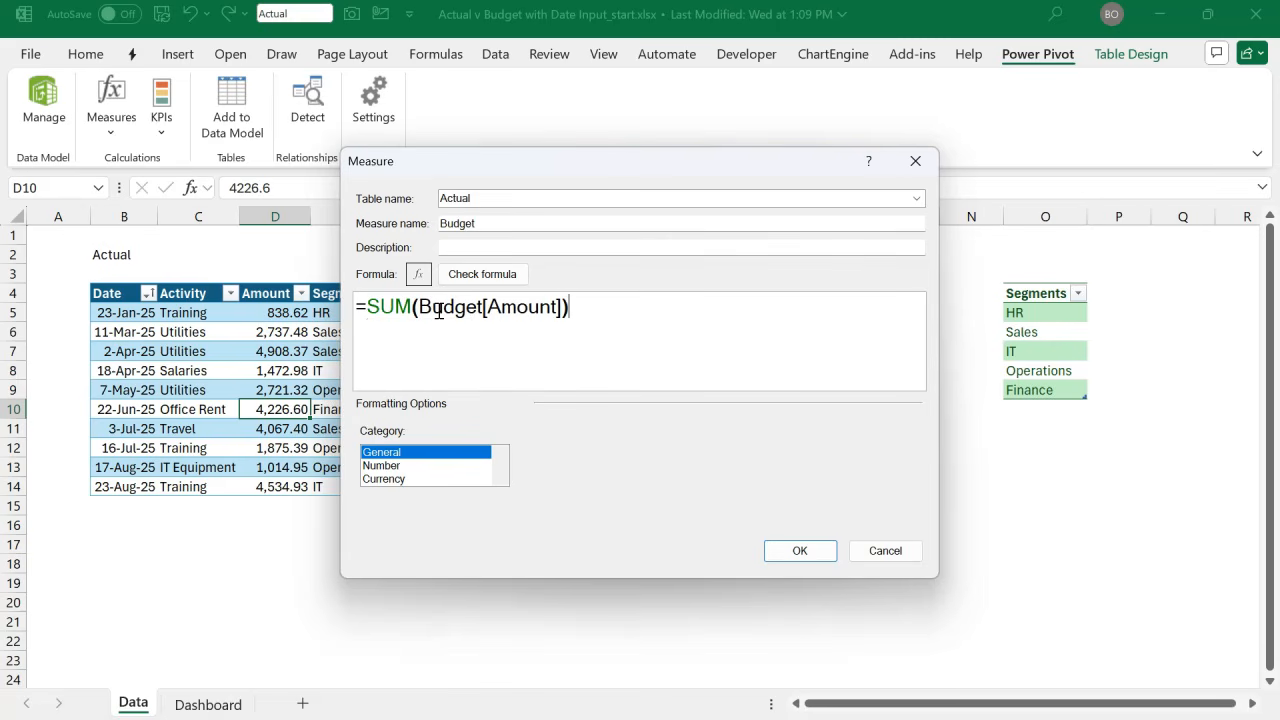
- Format the Budget measure as a number with a 1000 separator, check its formula for errors and save it
click(384, 465)
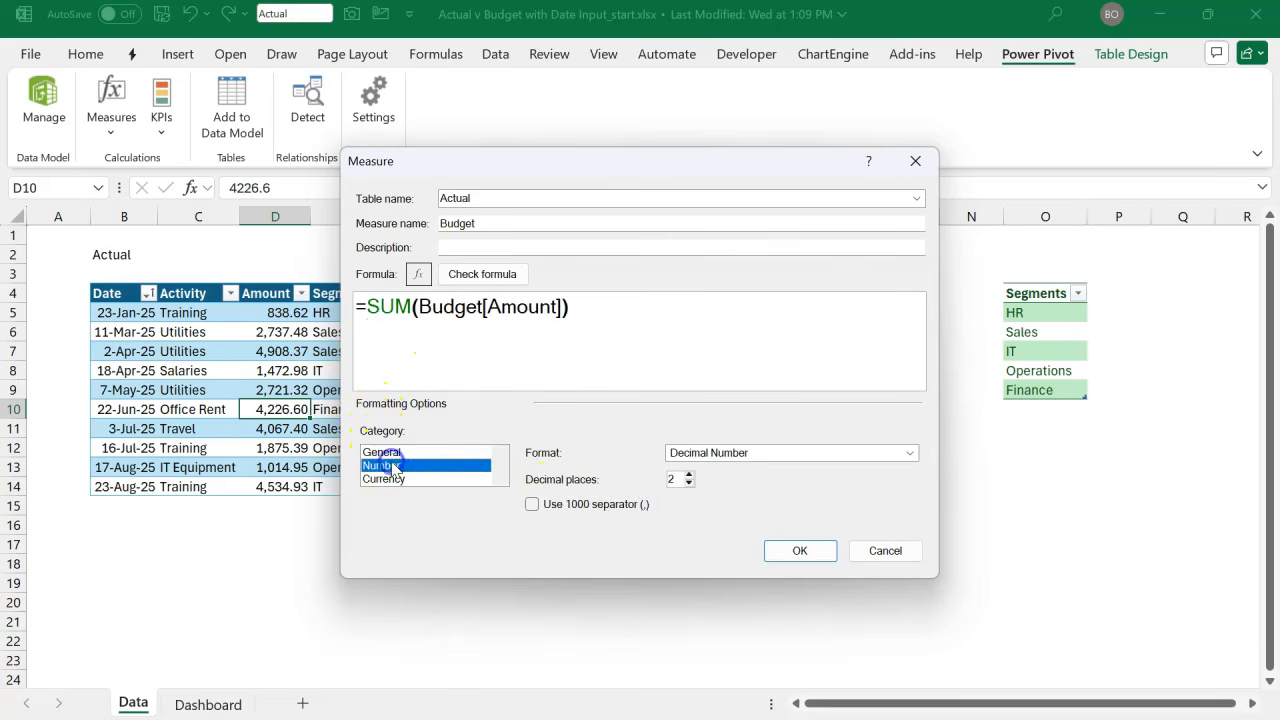
click(550, 506)
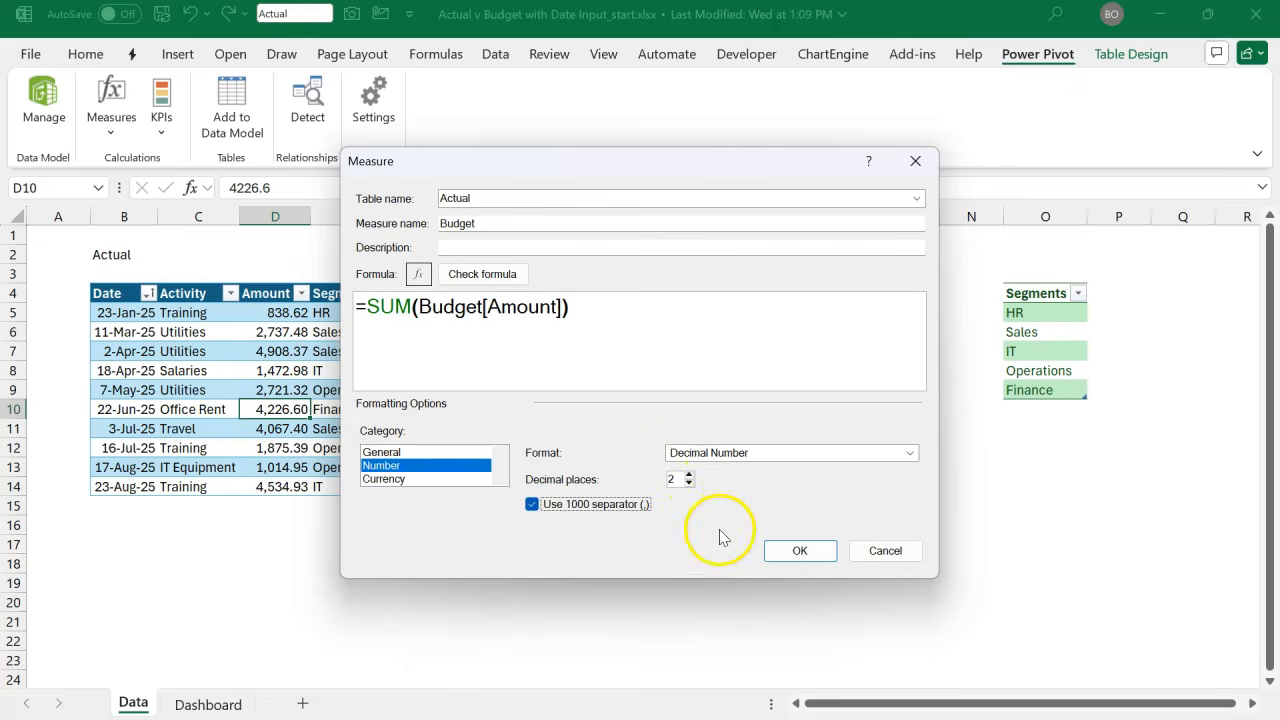
click(503, 283)
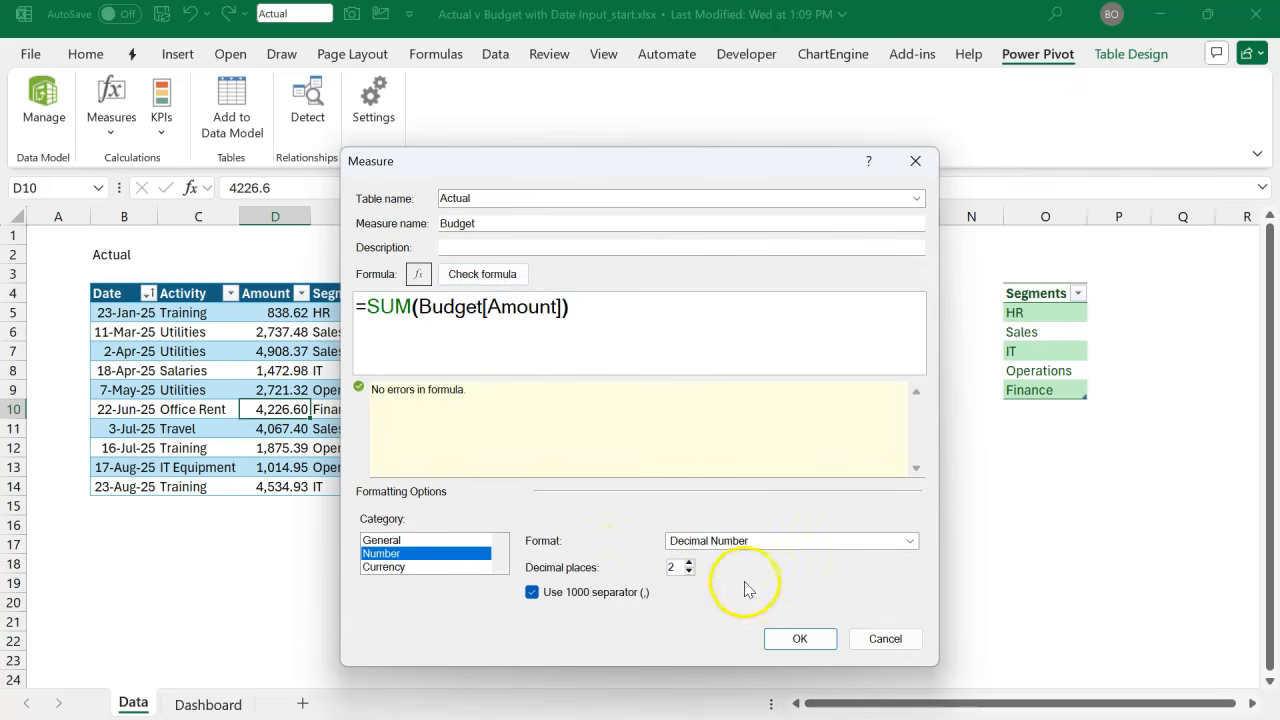
click(797, 639)
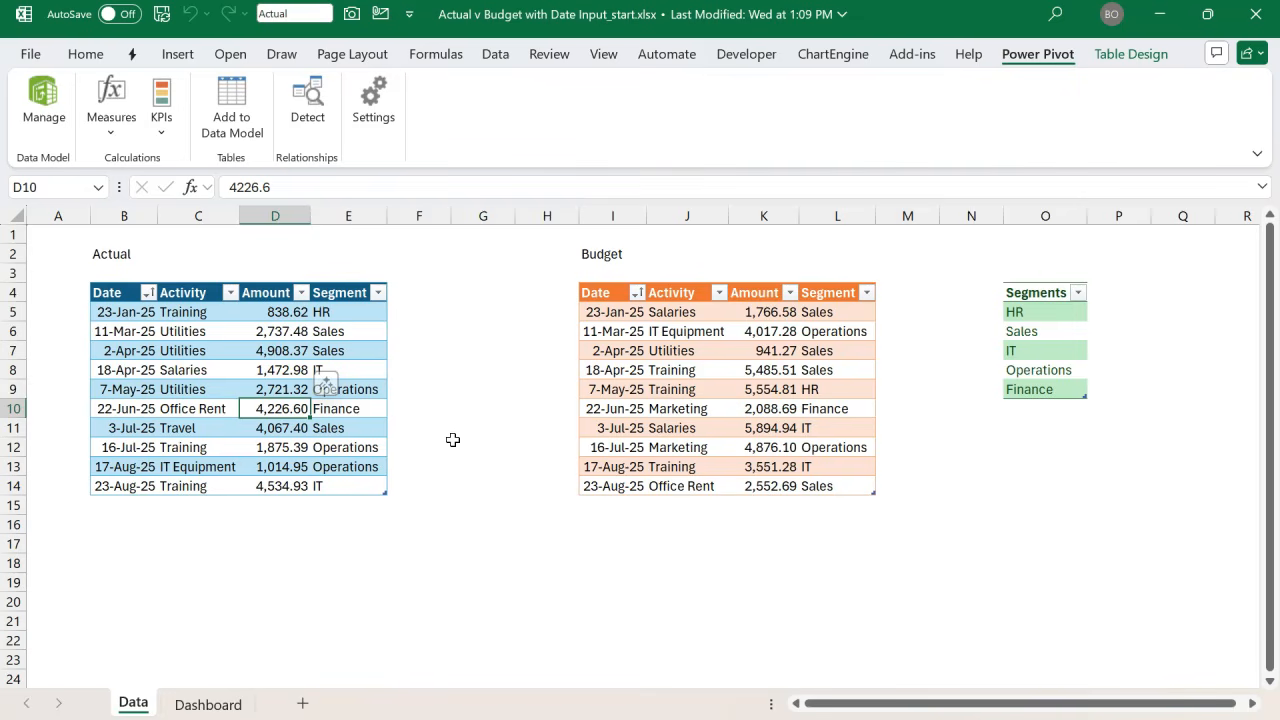
- Add a new worksheet after the Data sheet and rename it Calculations
click(302, 704)
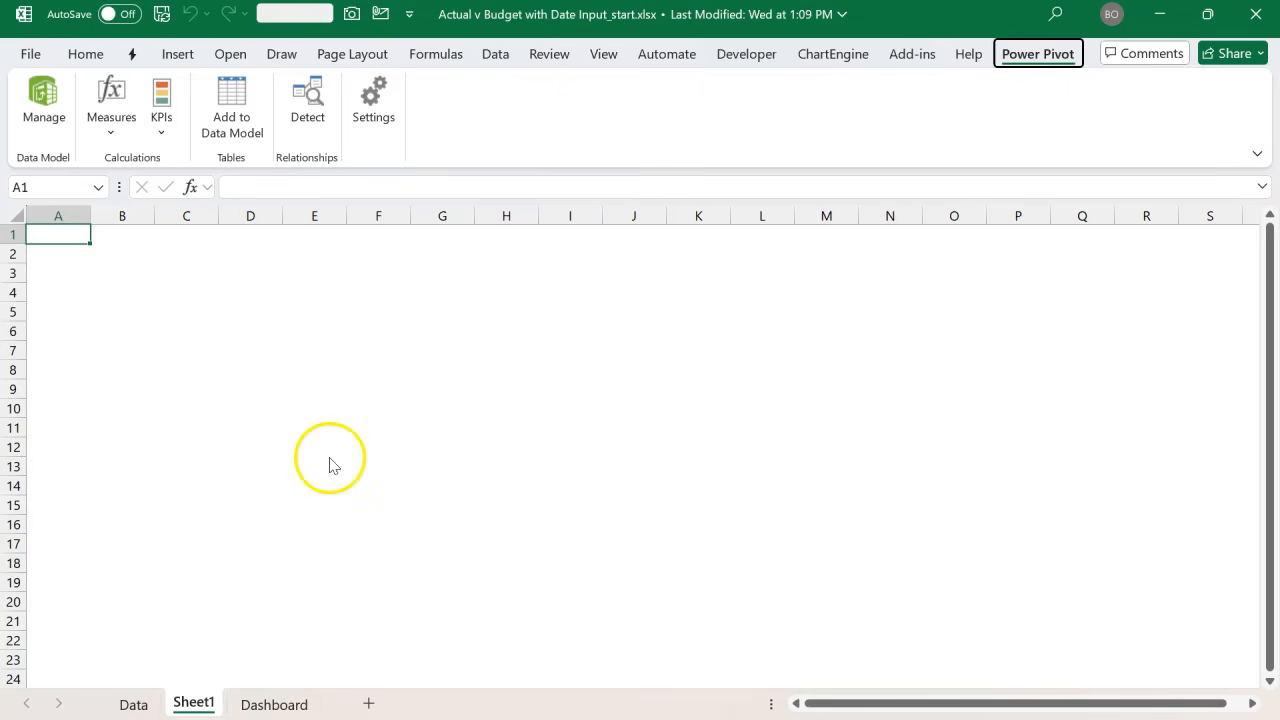
key(h)
key(o)
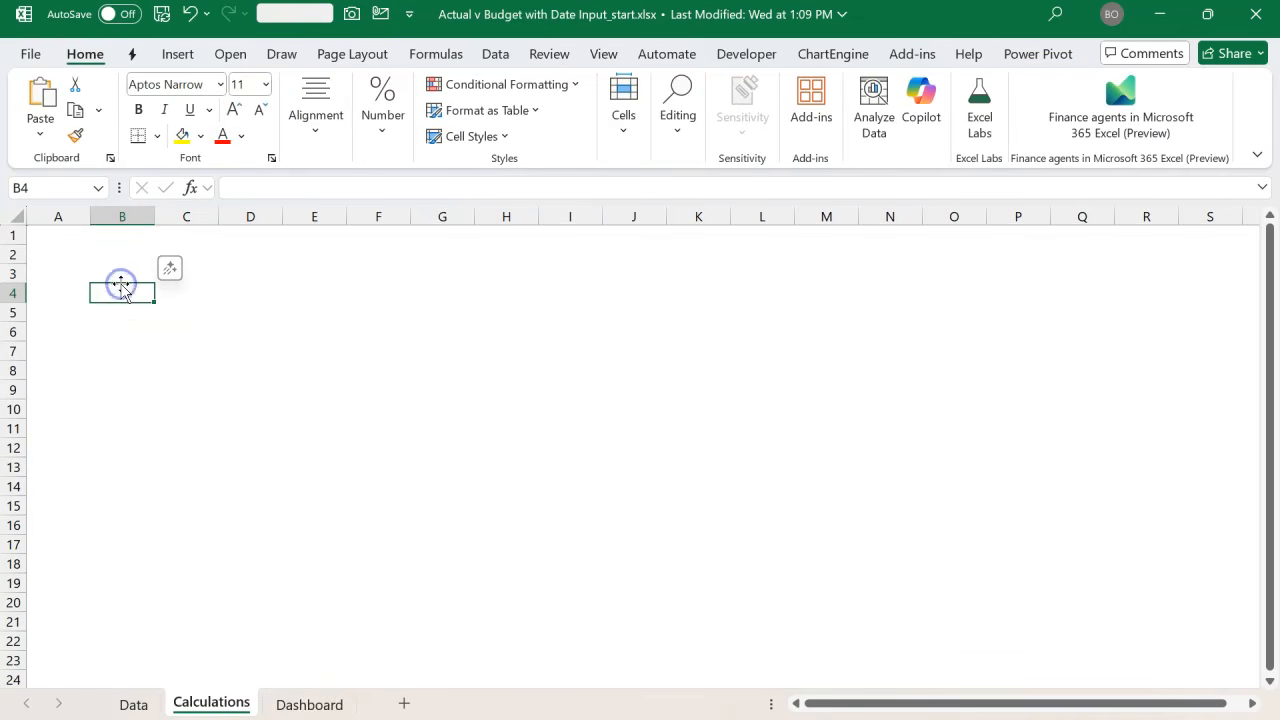
- Insert a PivotTable from the data model at cell B4 of the Calculations sheet
click(190, 62)
click(52, 130)
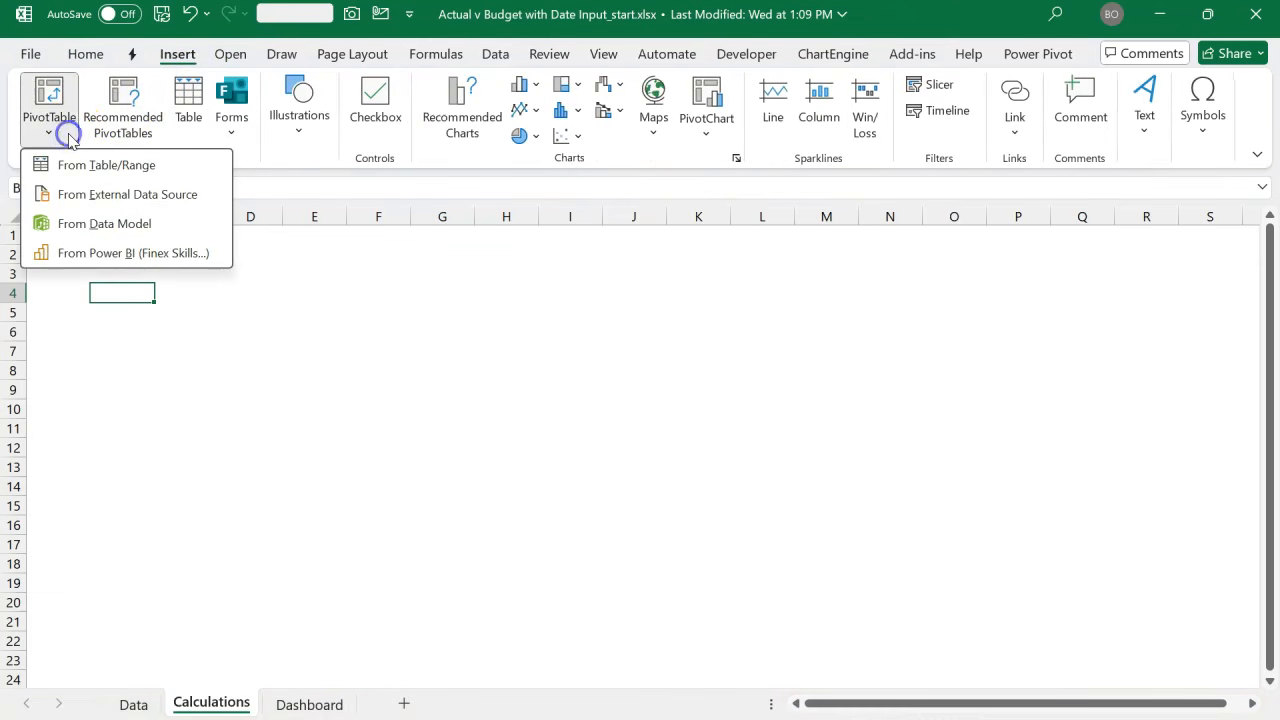
click(110, 226)
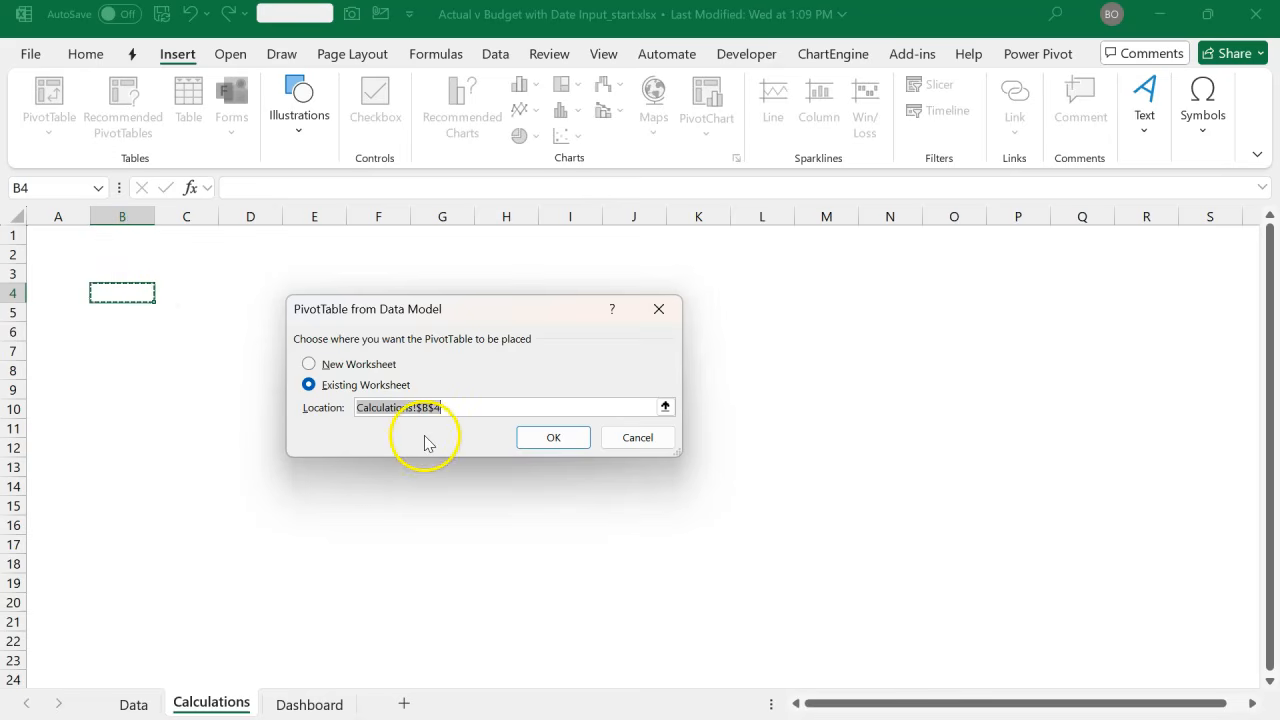
click(541, 435)
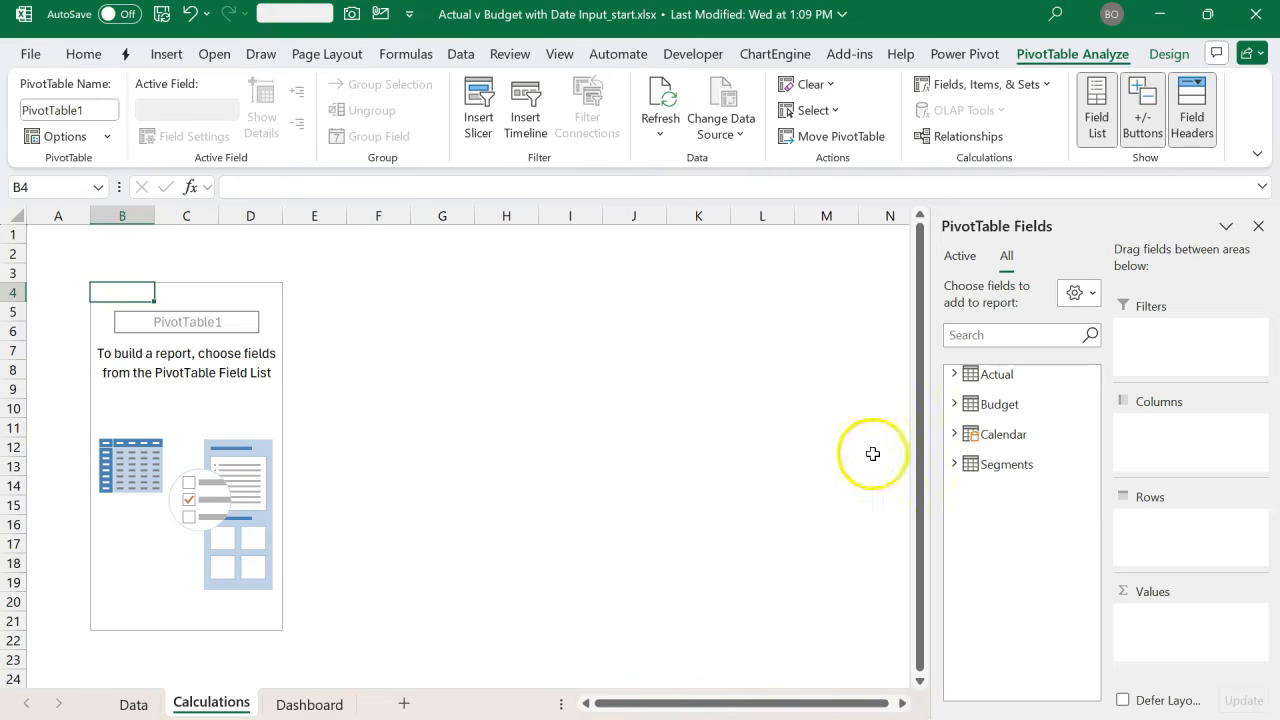
- Add the Actual and Budget measures from the Actual table to the PivotTable's values
click(953, 374)
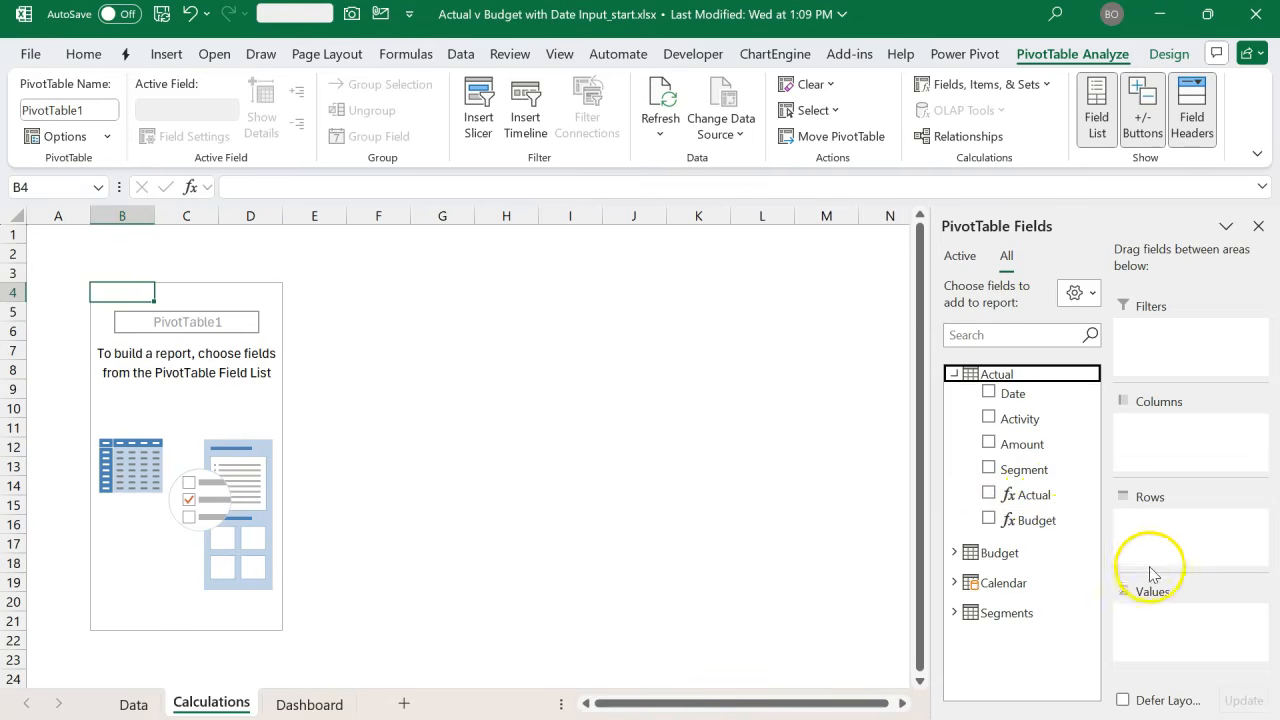
click(990, 494)
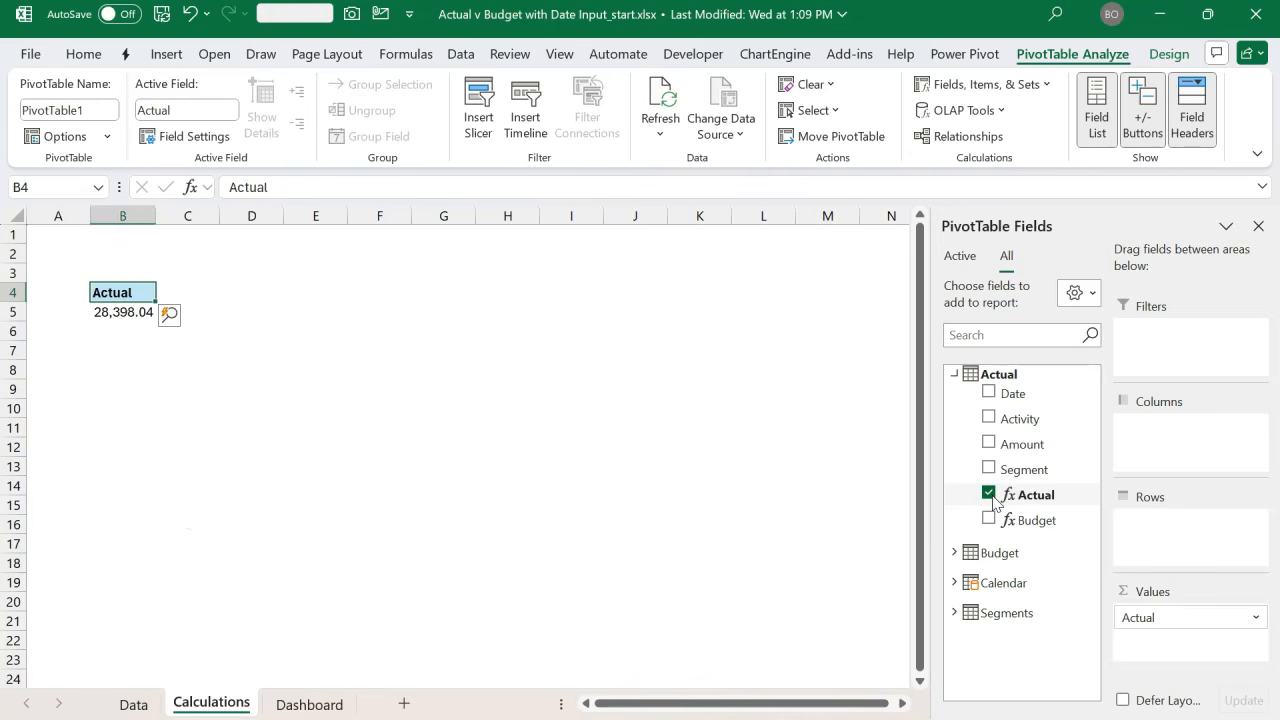
click(988, 520)
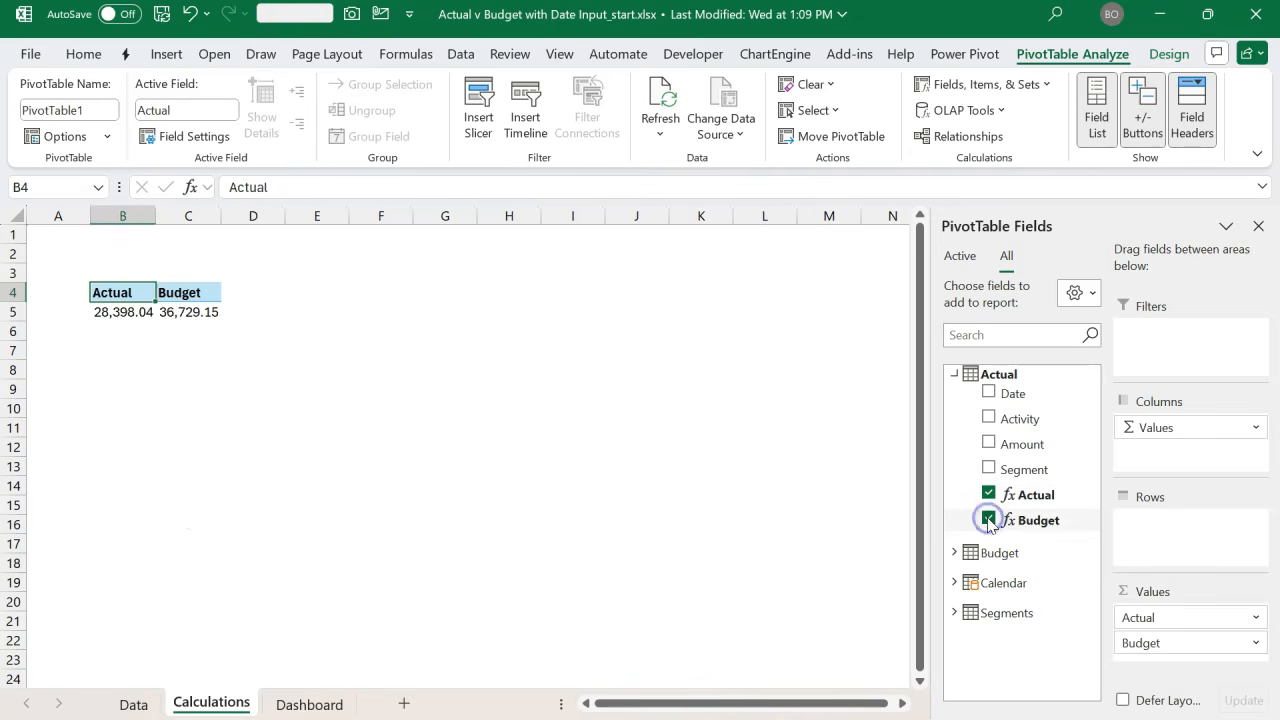
click(265, 316)
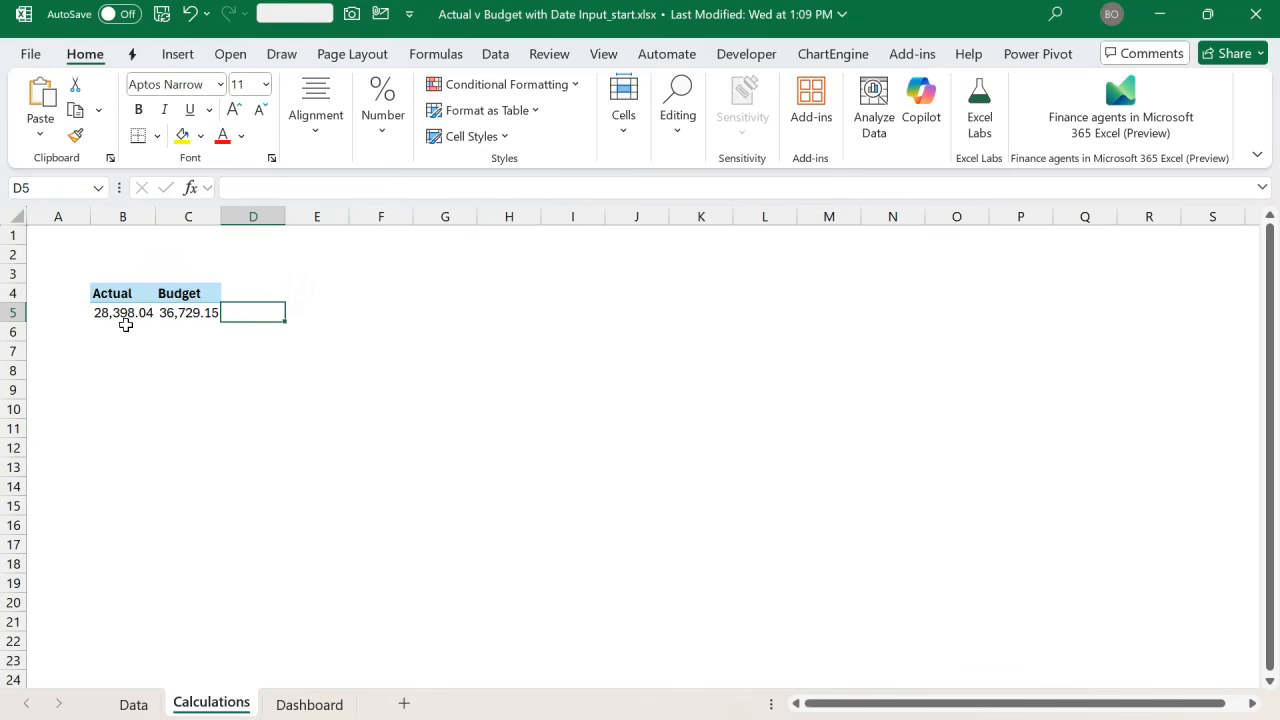
- Review the Dashboard sheet's Actual, Budget, Balance, Actual v Budget and Calendar placeholder boxes
click(143, 369)
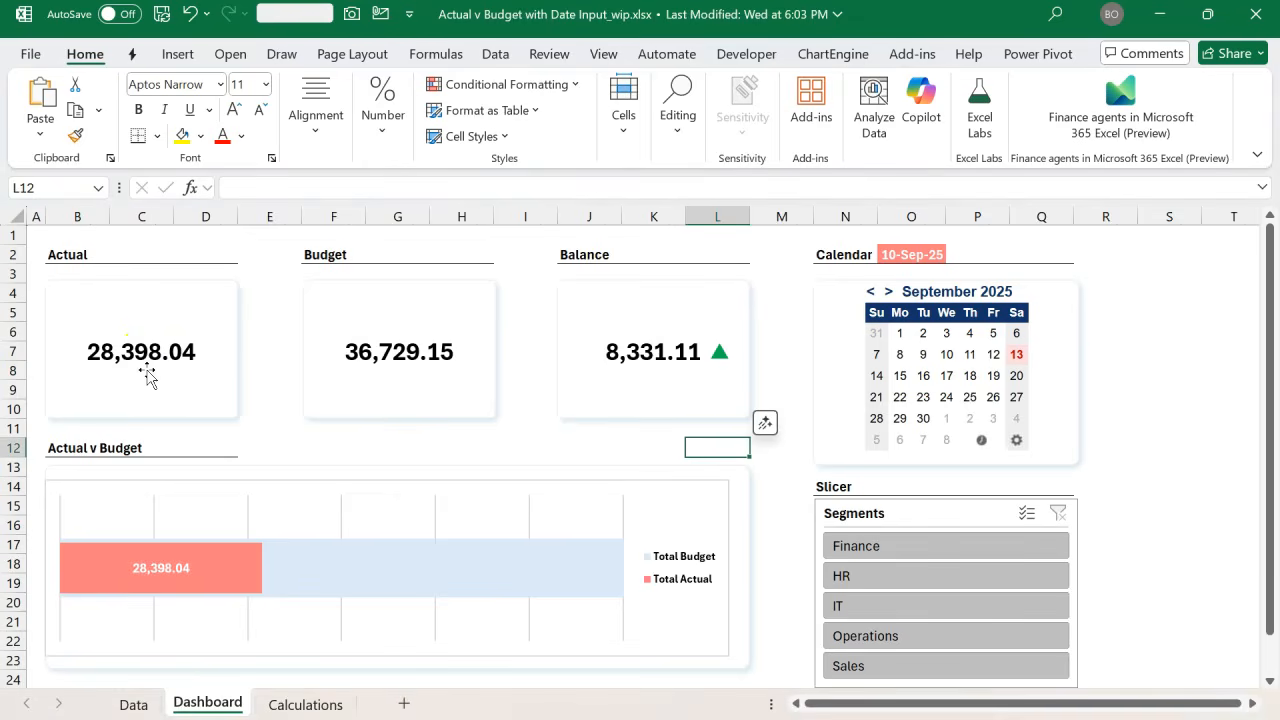
click(908, 256)
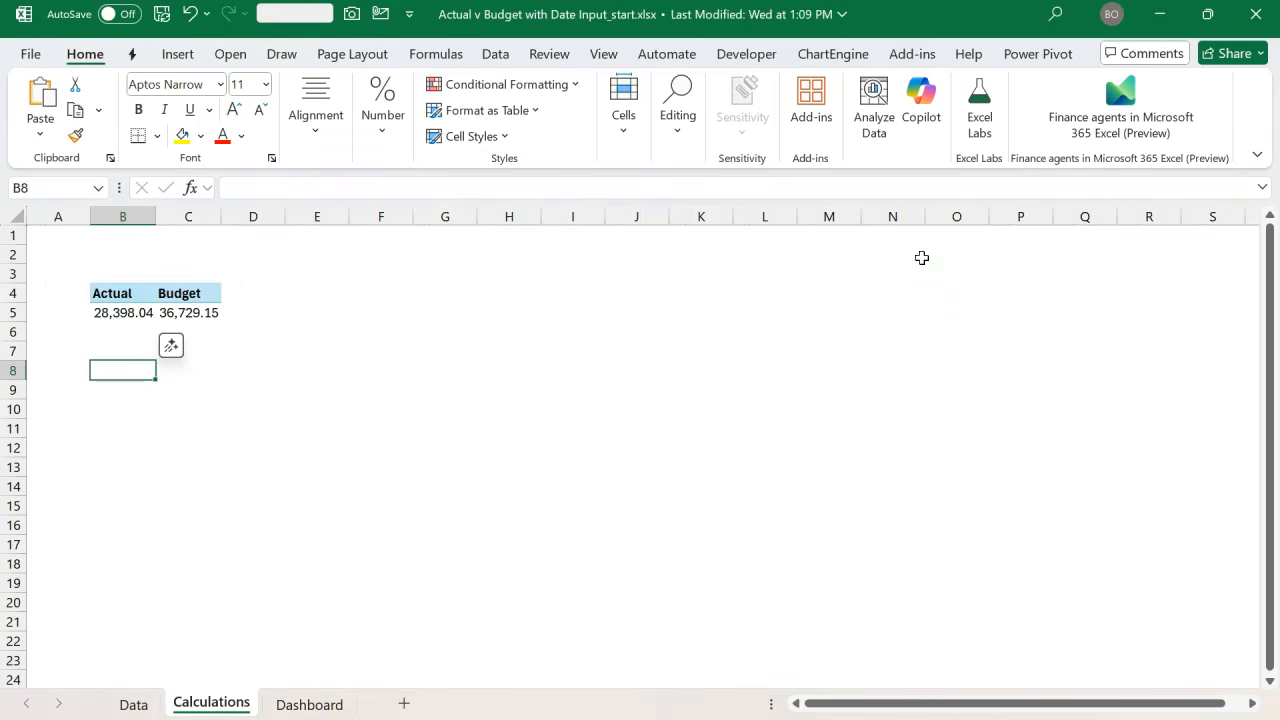
click(310, 703)
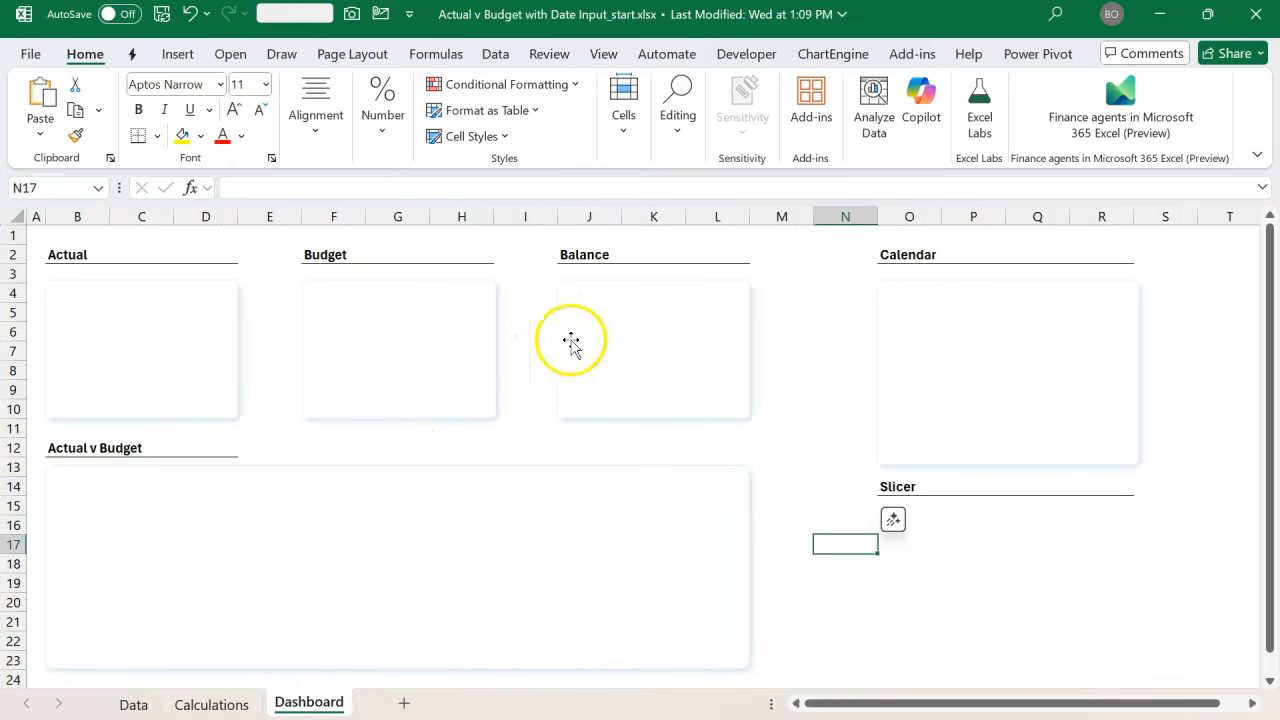
click(180, 341)
click(431, 337)
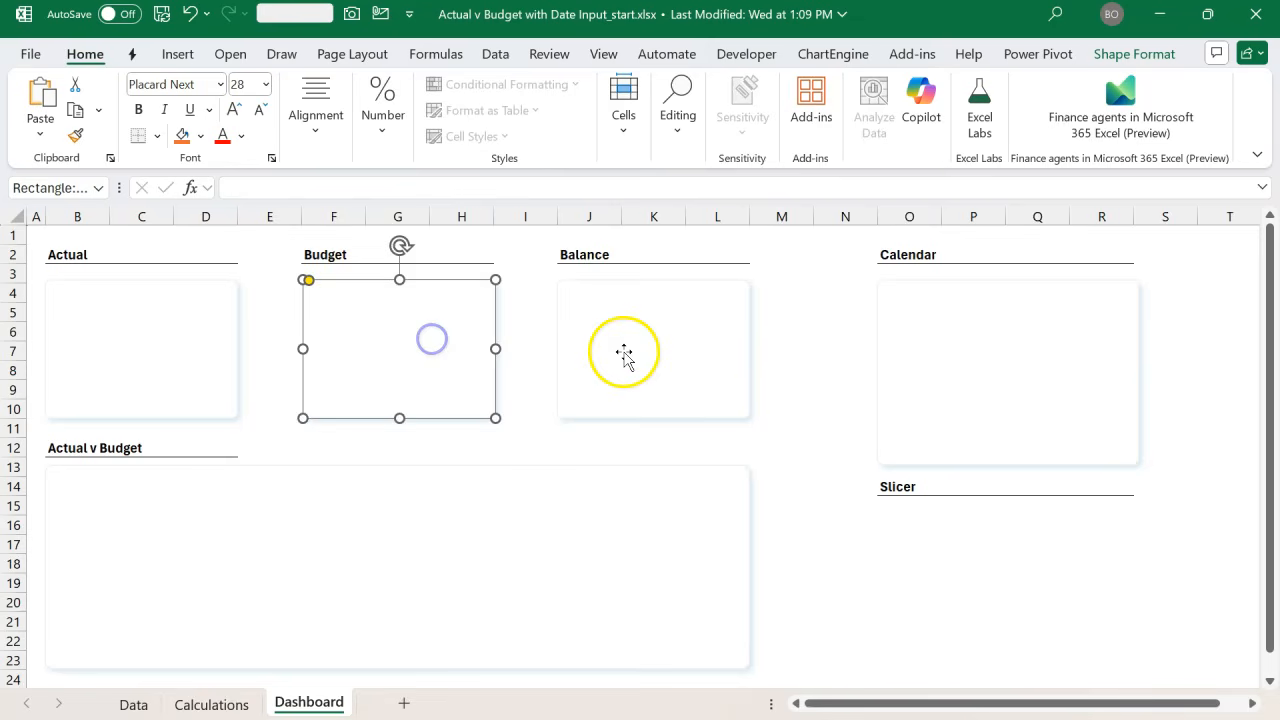
click(623, 349)
click(565, 503)
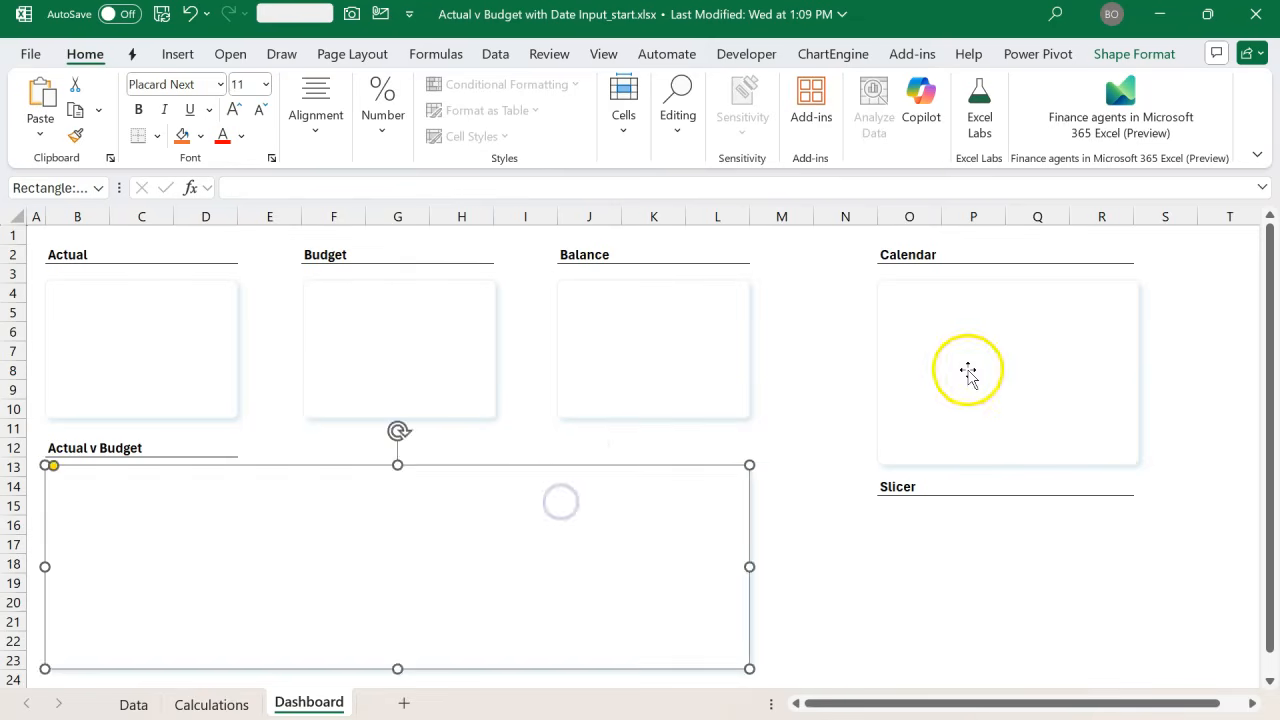
click(968, 374)
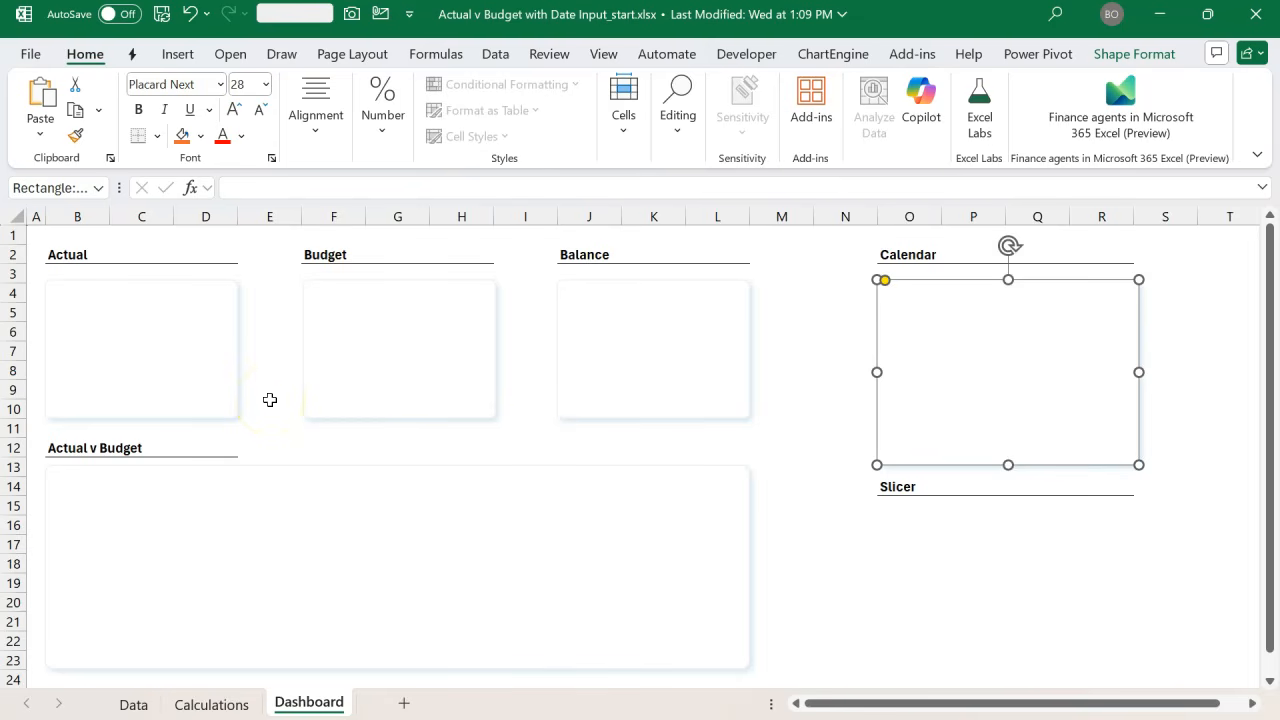
- Fill Dashboard cell P2 beside the Calendar heading yellow and enter today's date there in the 13-Sep-25 format
click(995, 258)
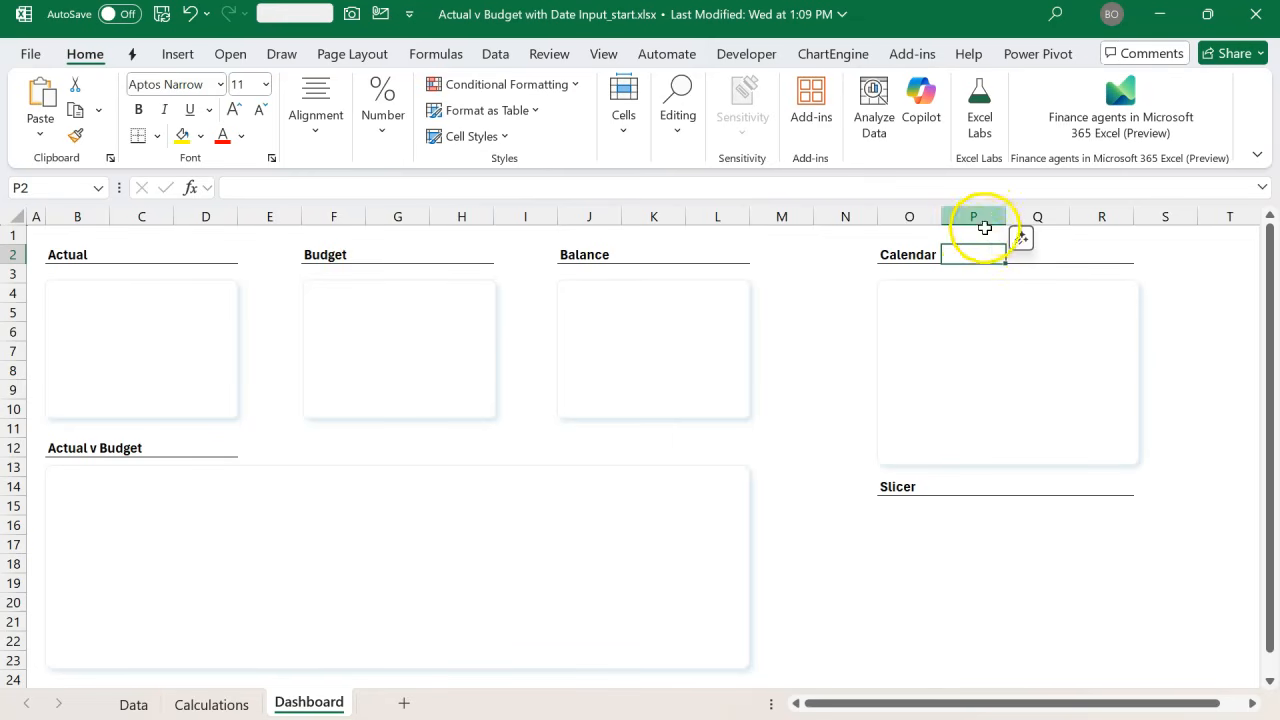
click(182, 136)
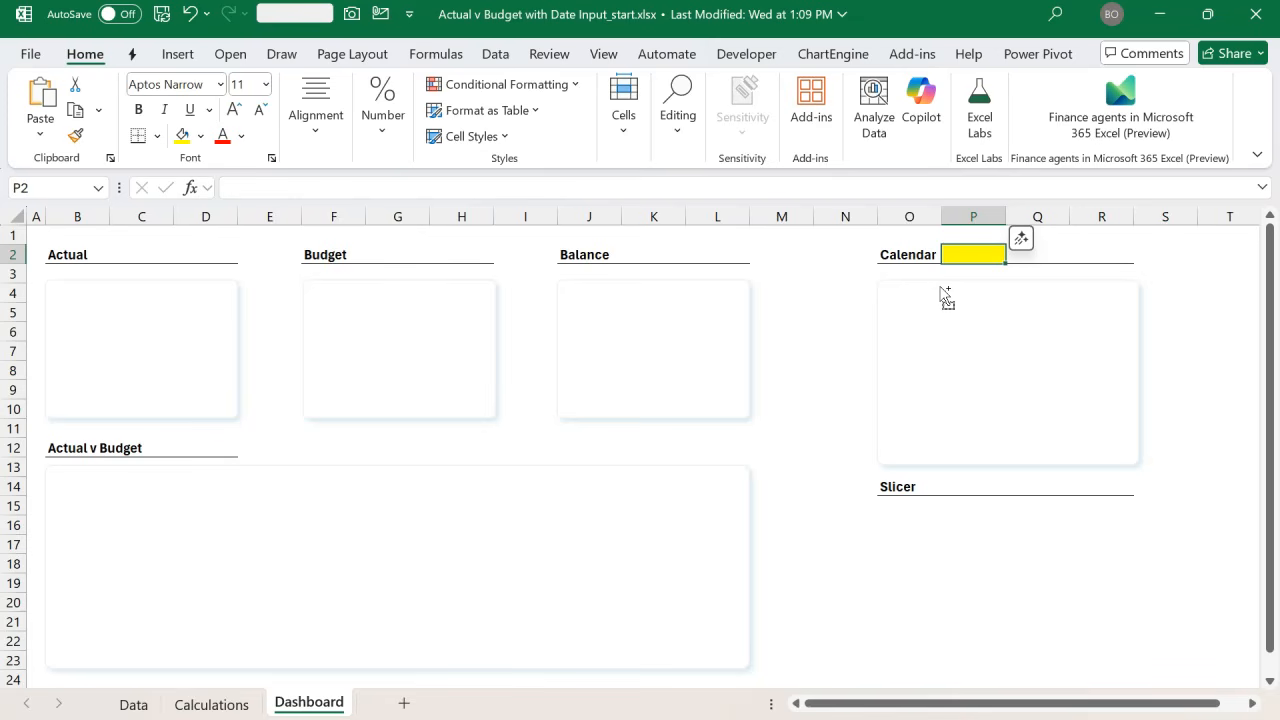
key(ctrl+semicolon)
key(Return)
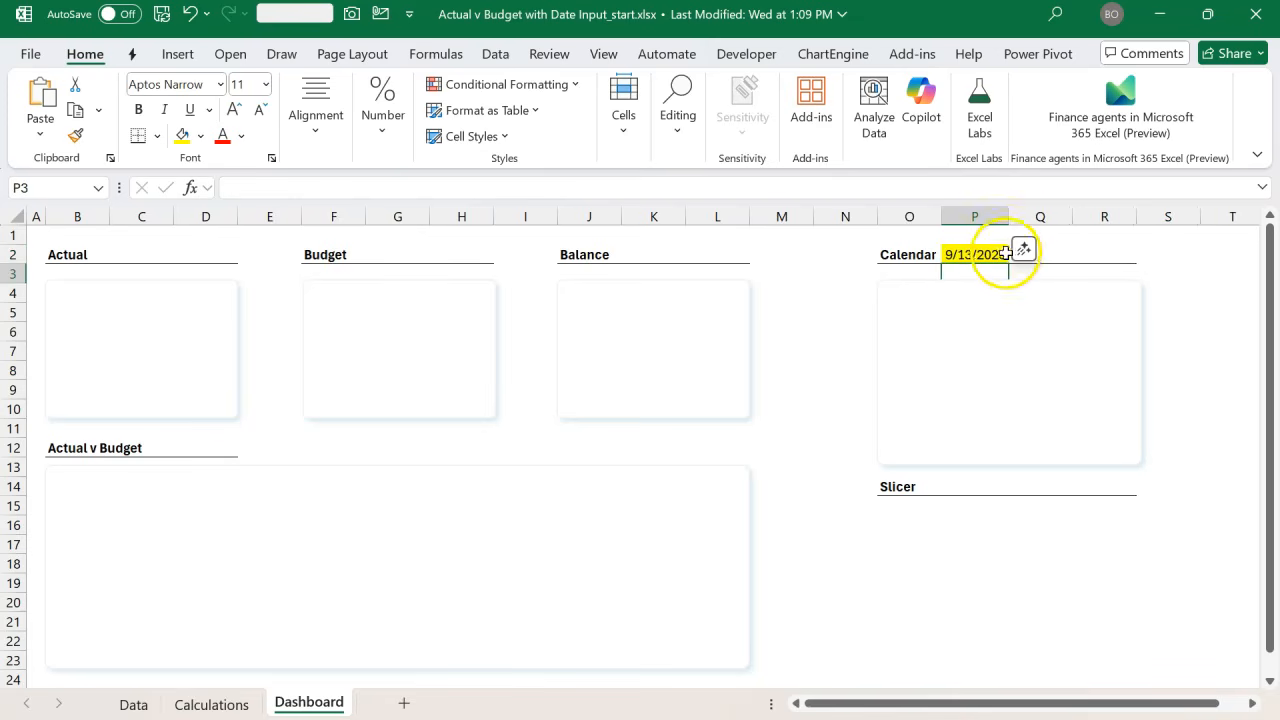
click(978, 254)
key(ctrl+shift+3)
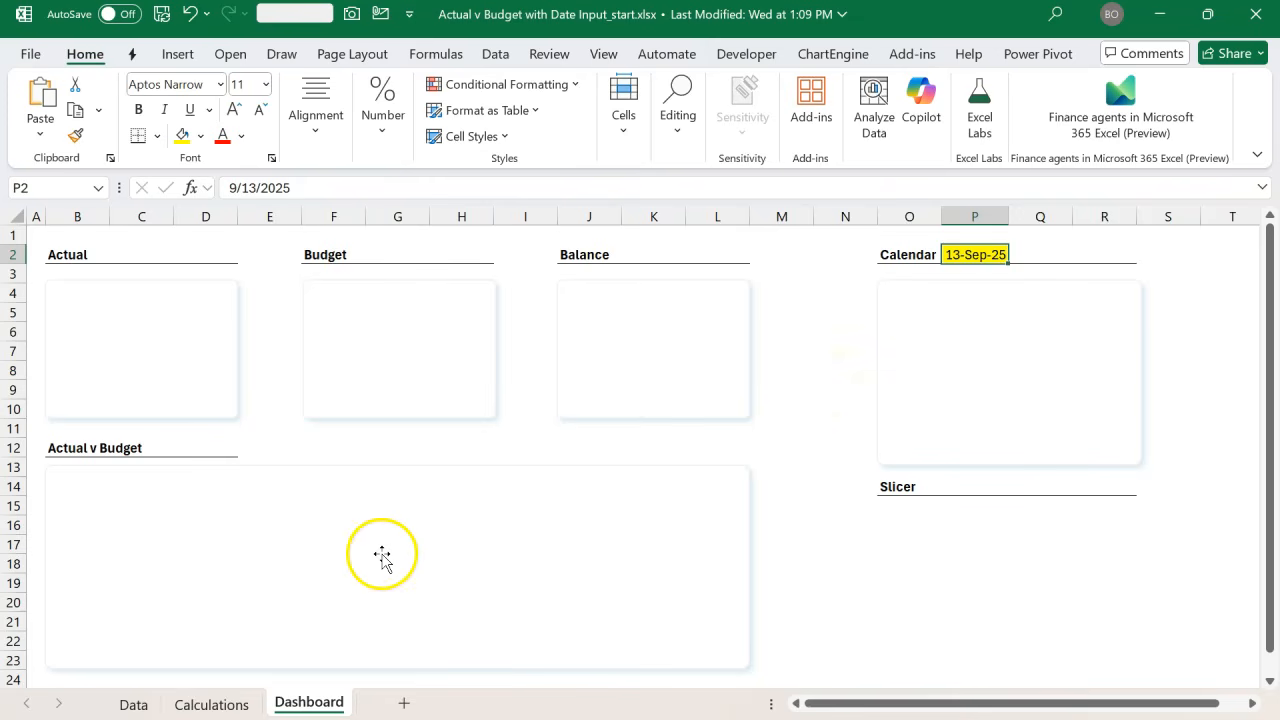
- Link cell R4 on the Data sheet to the dashboard date with the formula =Dashboard!P2
click(133, 704)
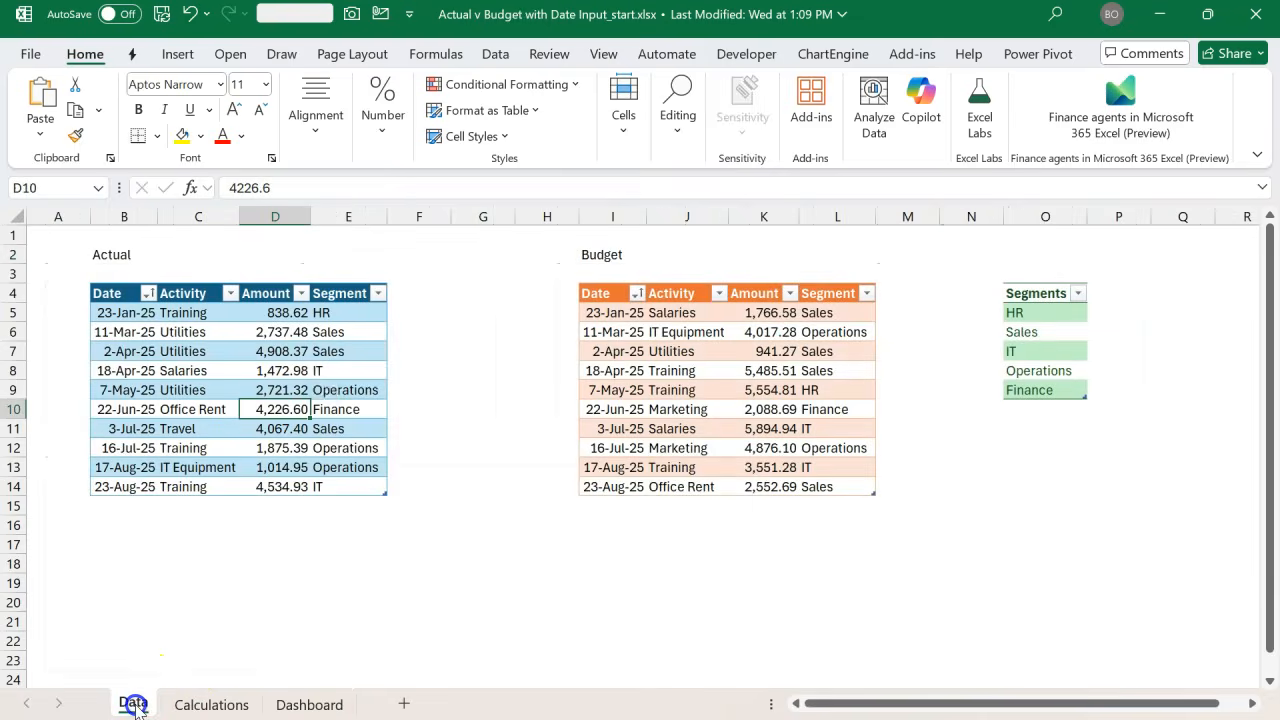
scroll(1014, 449, right, 3)
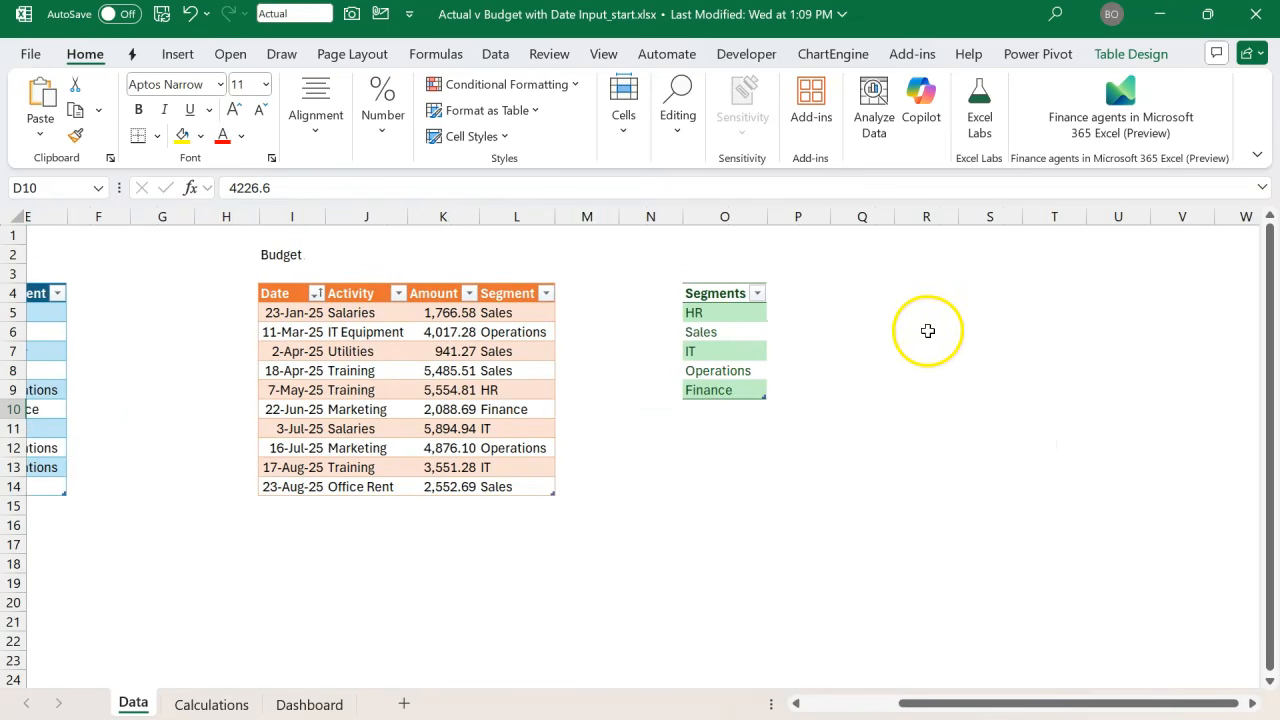
click(920, 297)
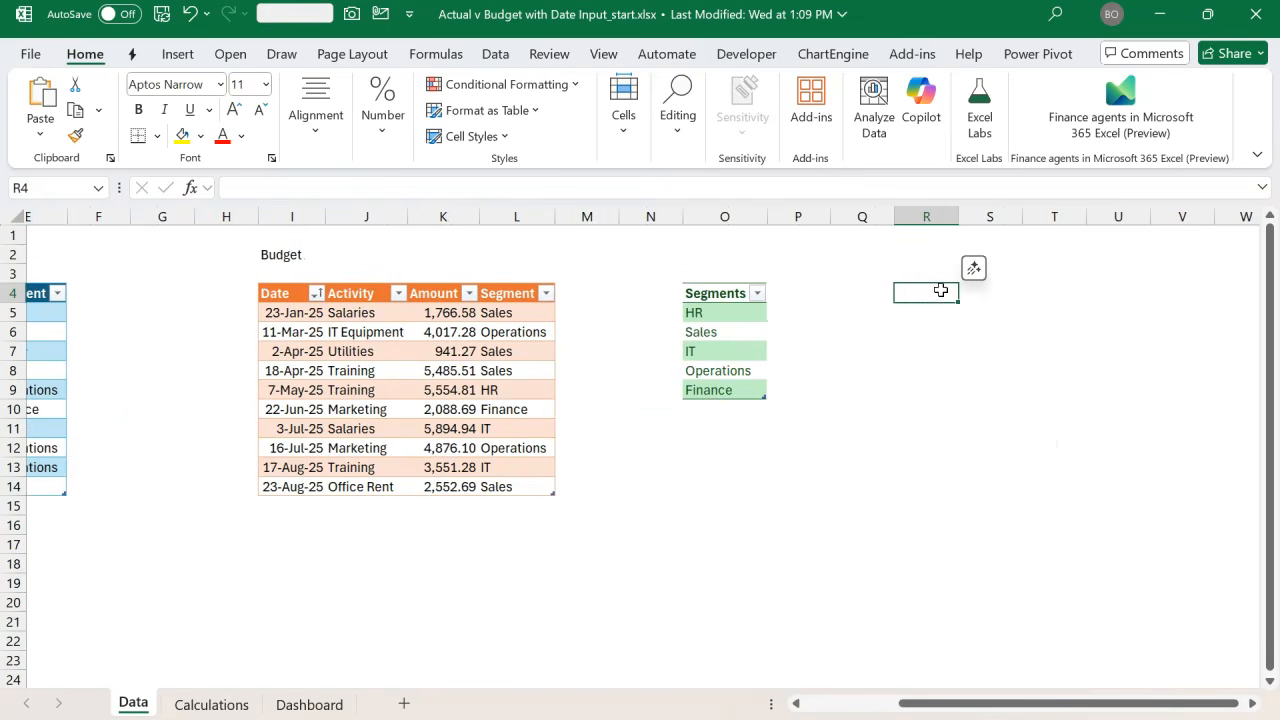
text(=)
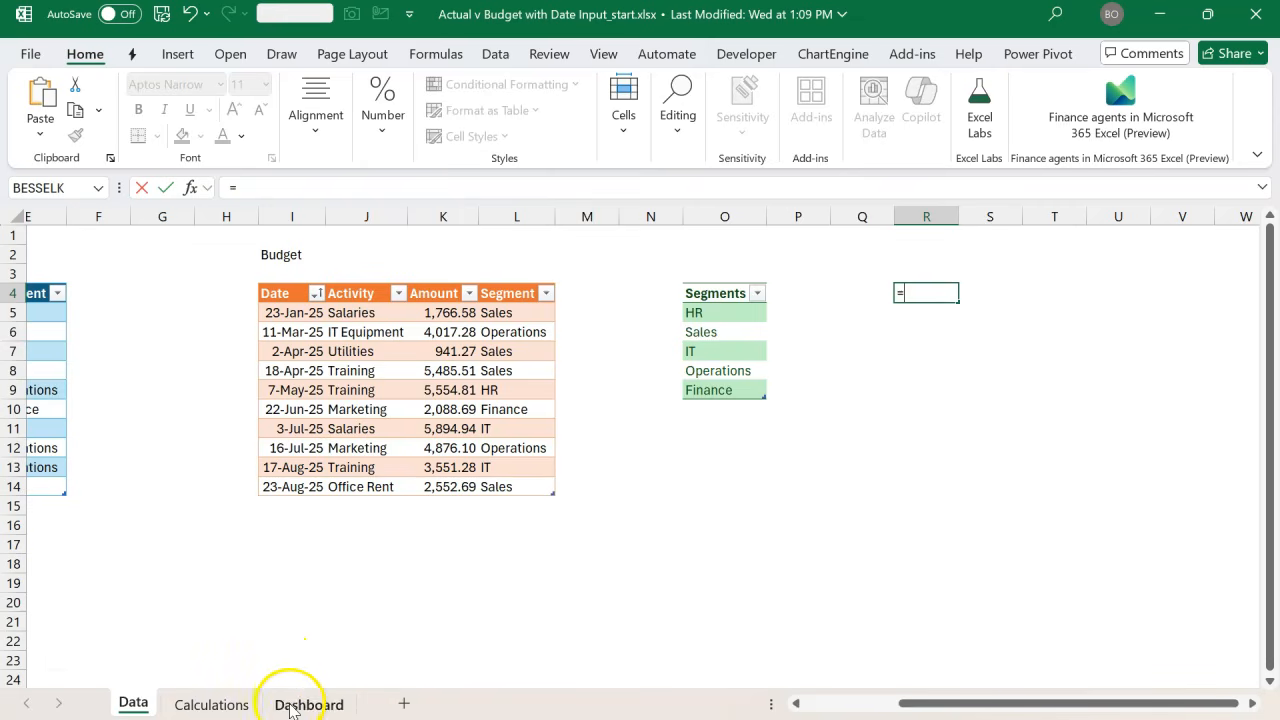
click(300, 703)
click(983, 255)
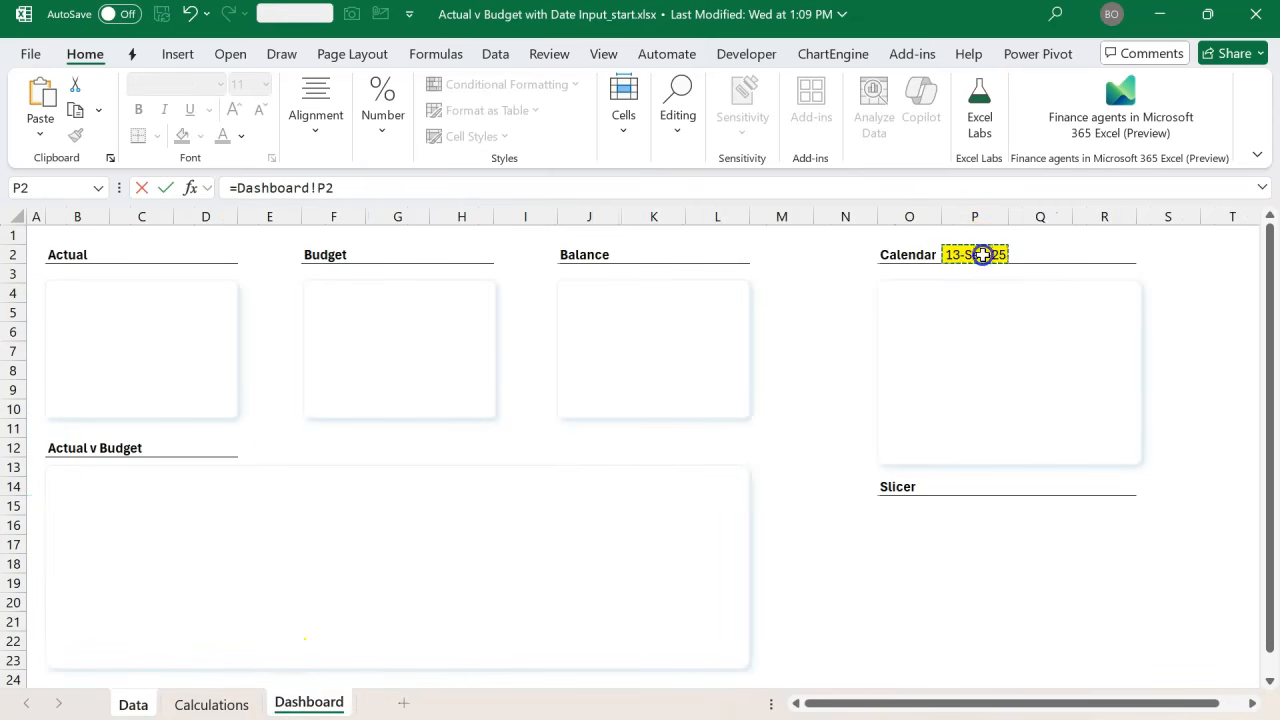
key(Return)
key(Return)
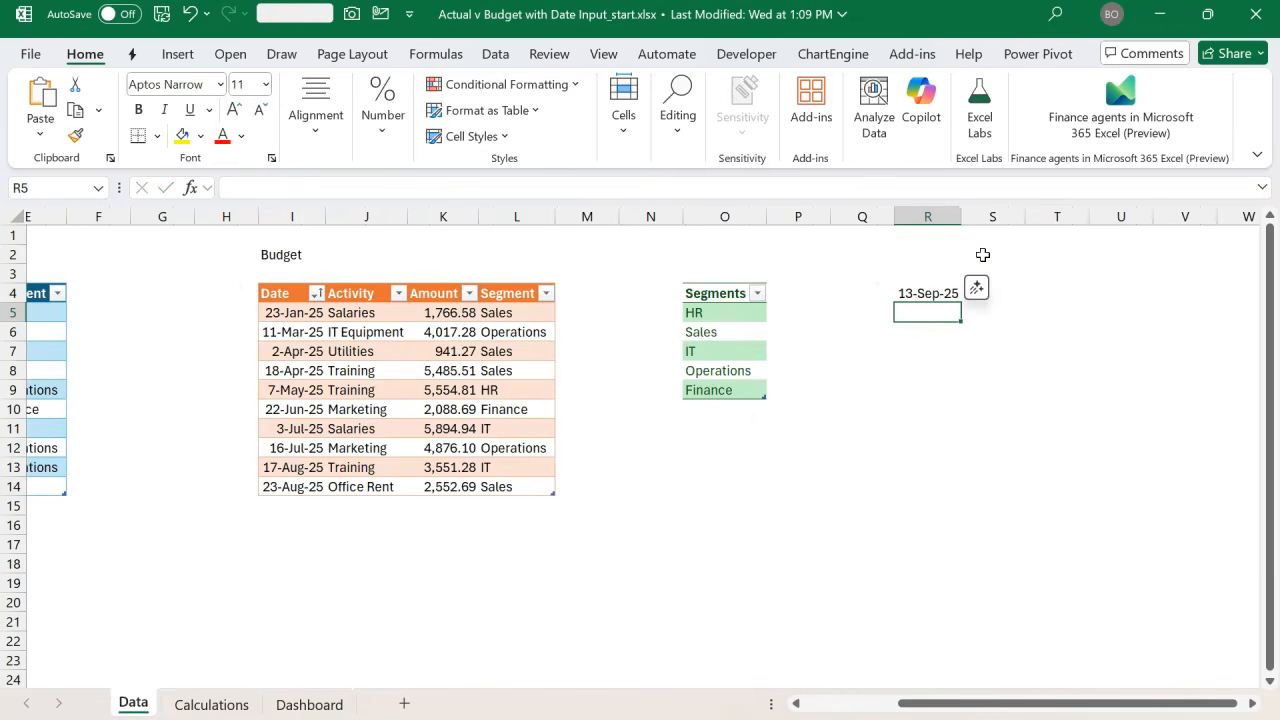
click(921, 292)
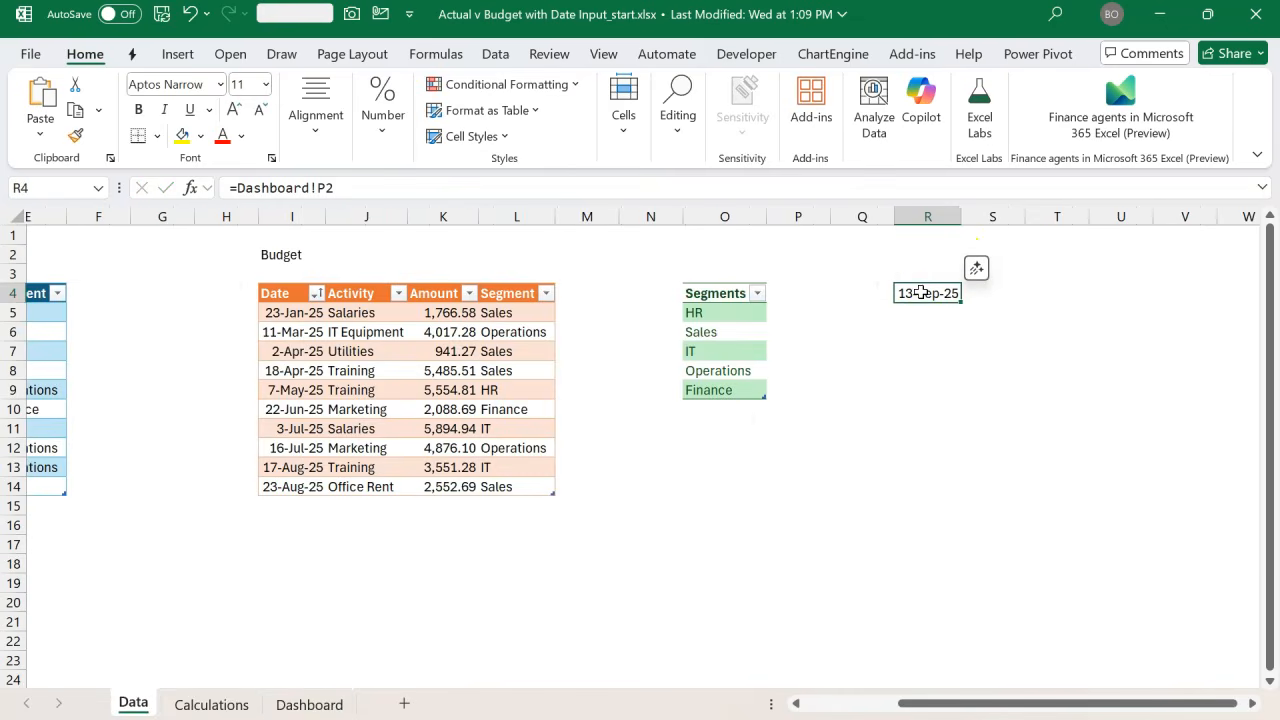
- Enter the header Date in cell R3 above the linked date
click(931, 273)
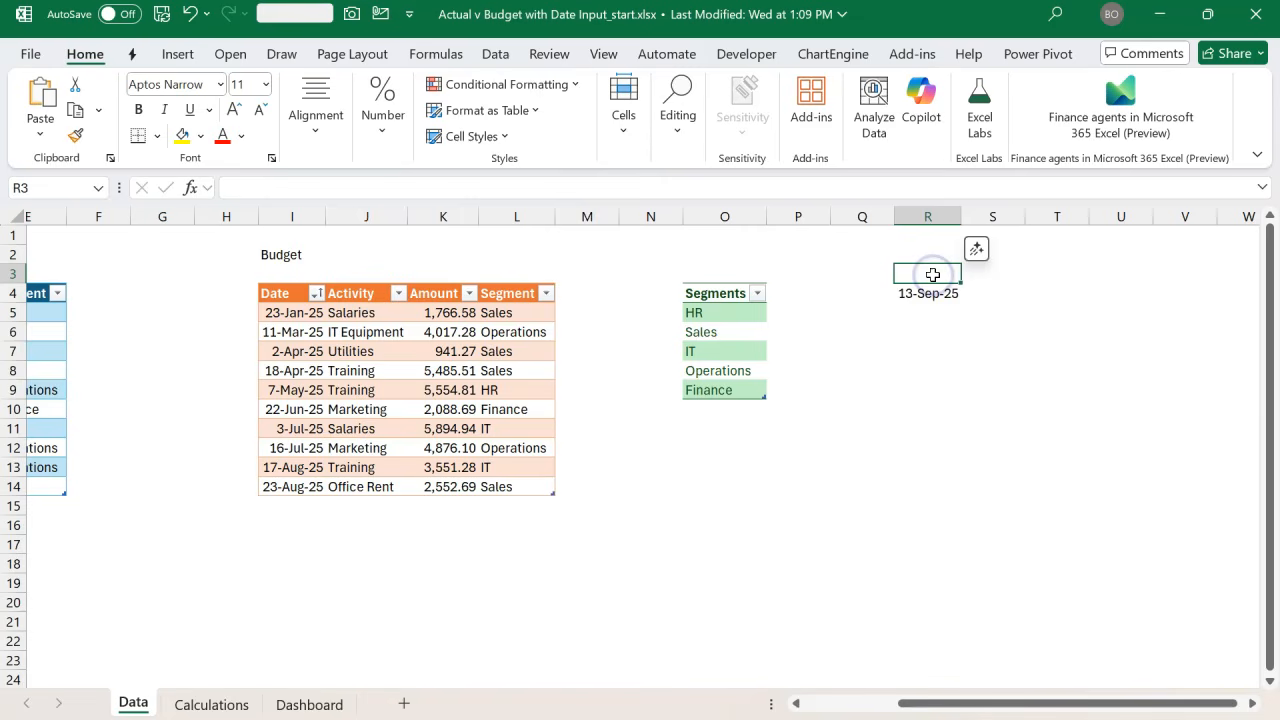
text(Date)
key(Return)
- Convert the range R3:R4 on the Data sheet into a table with headers and name the table Input
drag(932, 274, 930, 292)
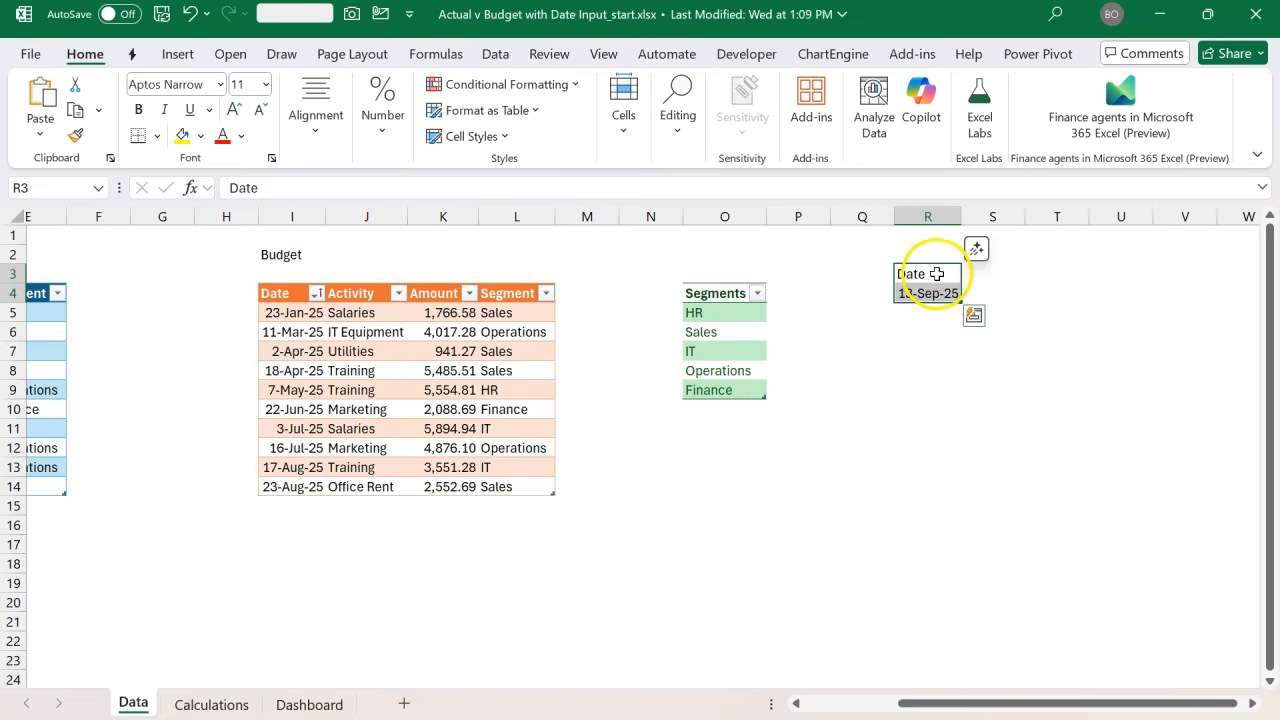
click(184, 60)
click(188, 98)
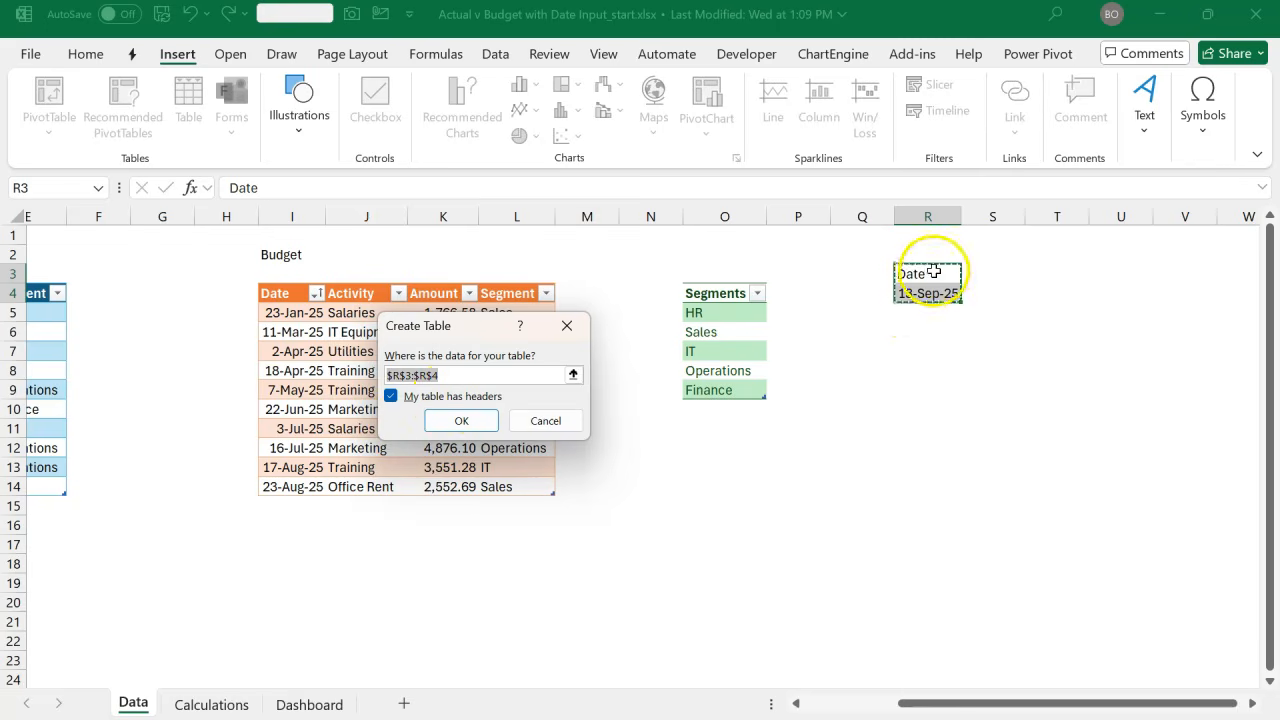
click(461, 420)
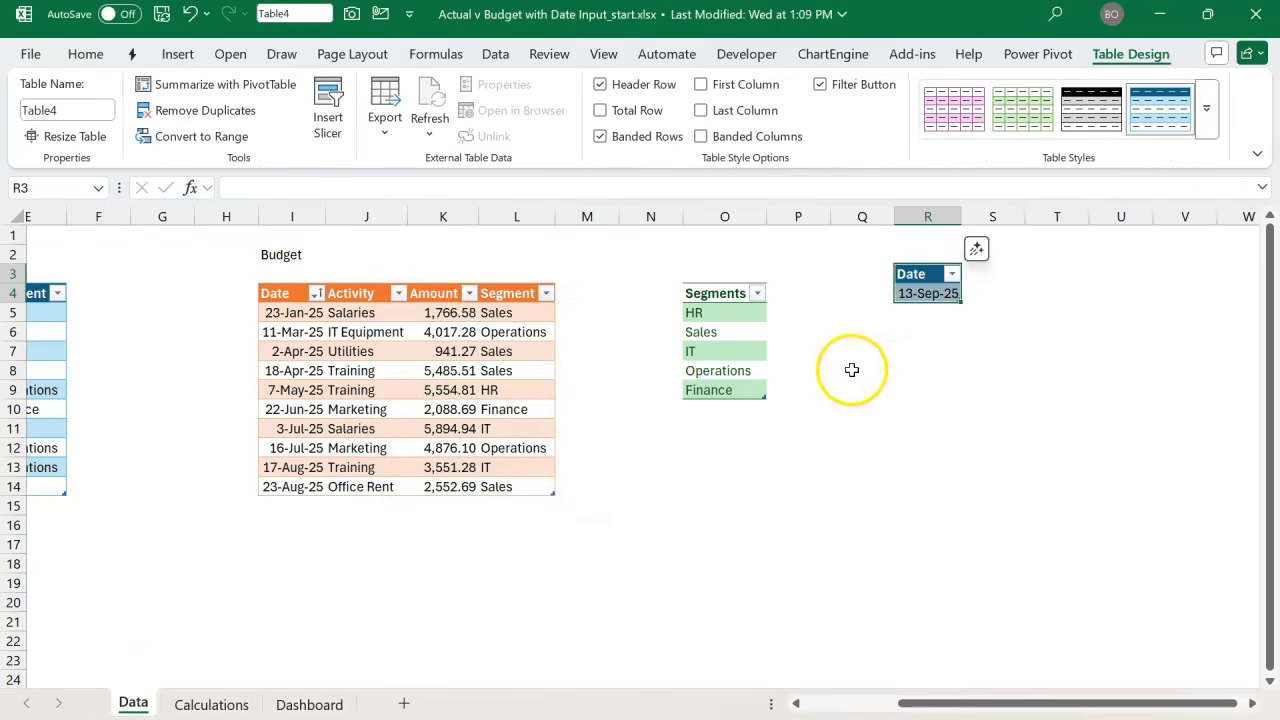
click(87, 111)
text(INp)
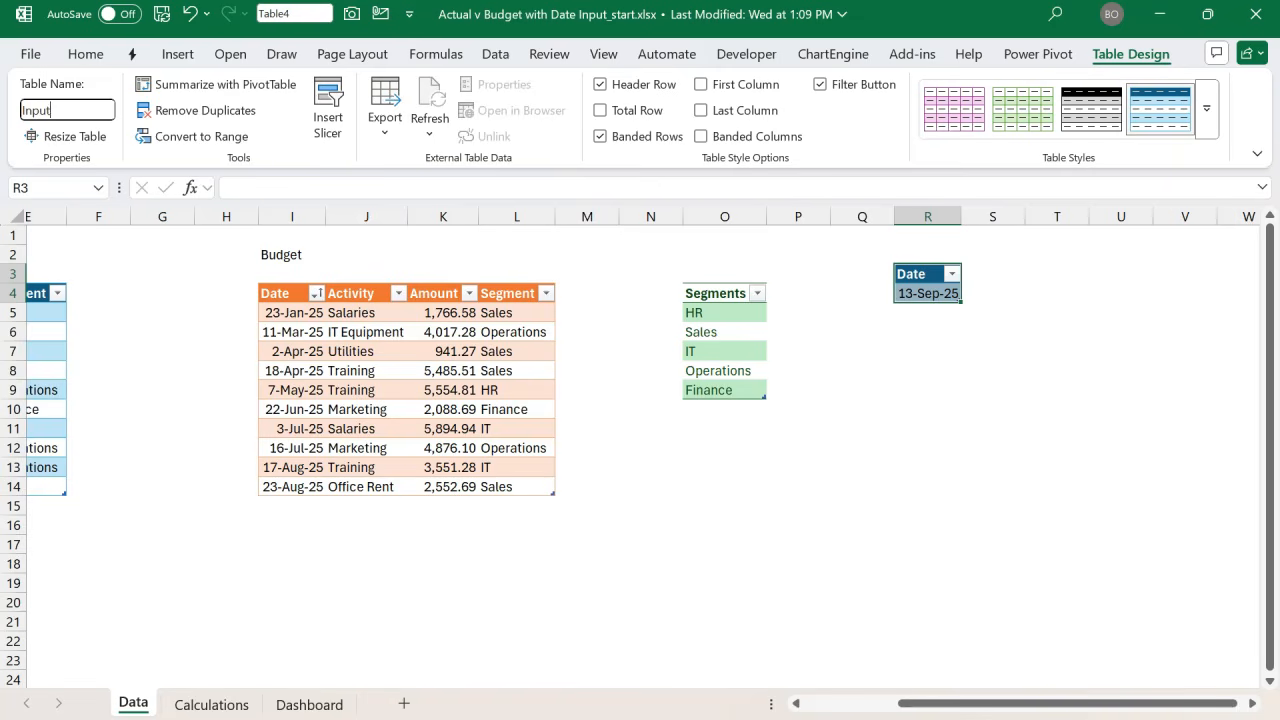
key(Return)
- Add the Input table to the data model and return to the worksheet
click(889, 272)
click(908, 287)
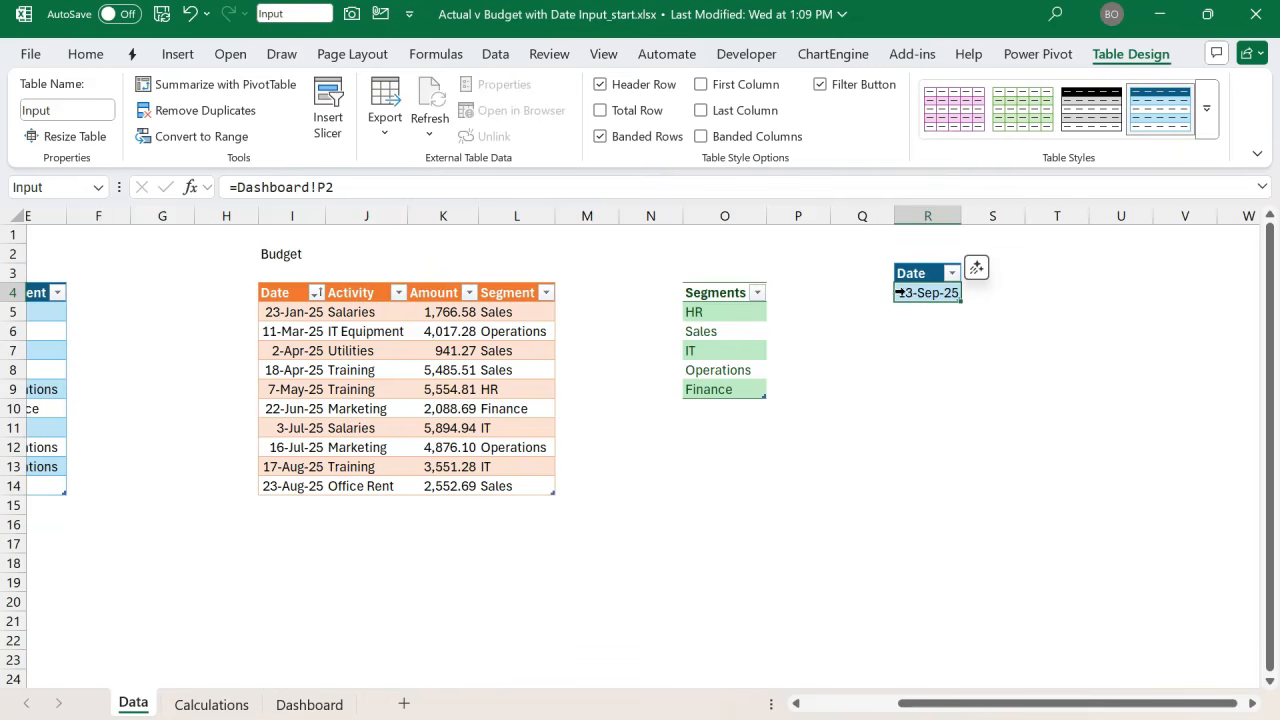
click(905, 292)
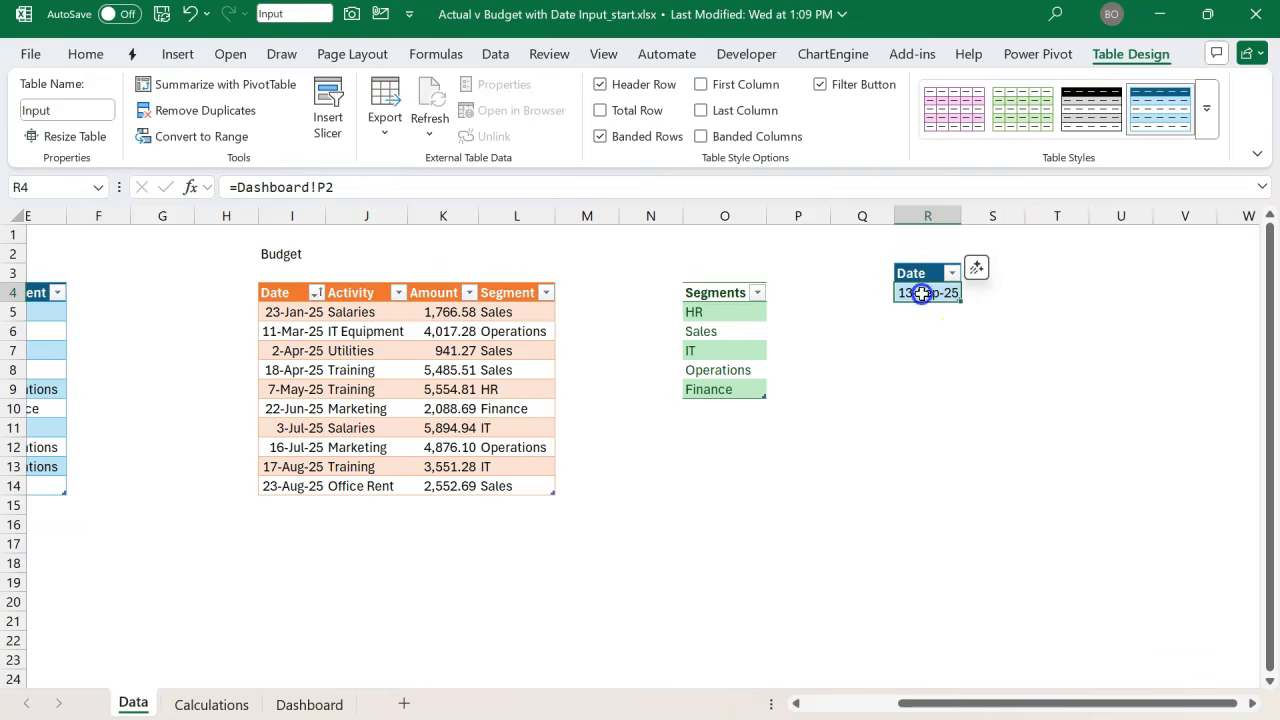
click(1021, 58)
click(226, 116)
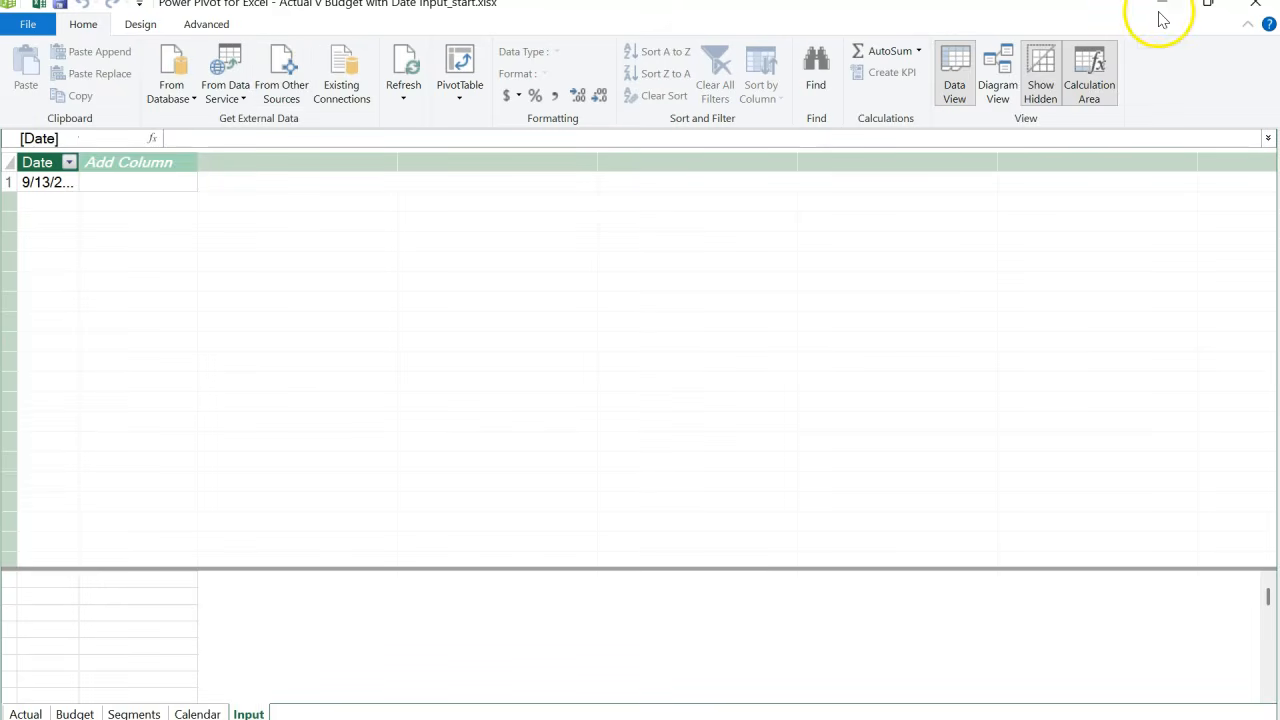
click(1257, 6)
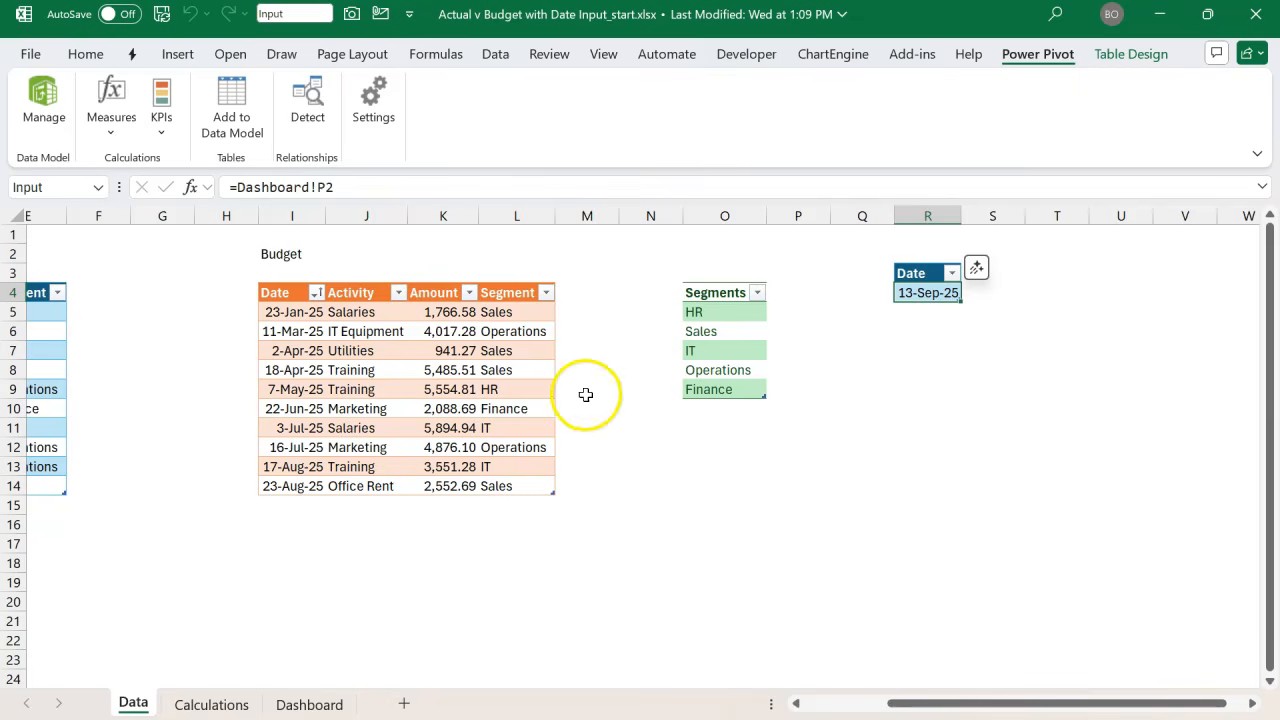
- Start a new Power Pivot measure in the Actual table and name it SelectedDate
click(114, 132)
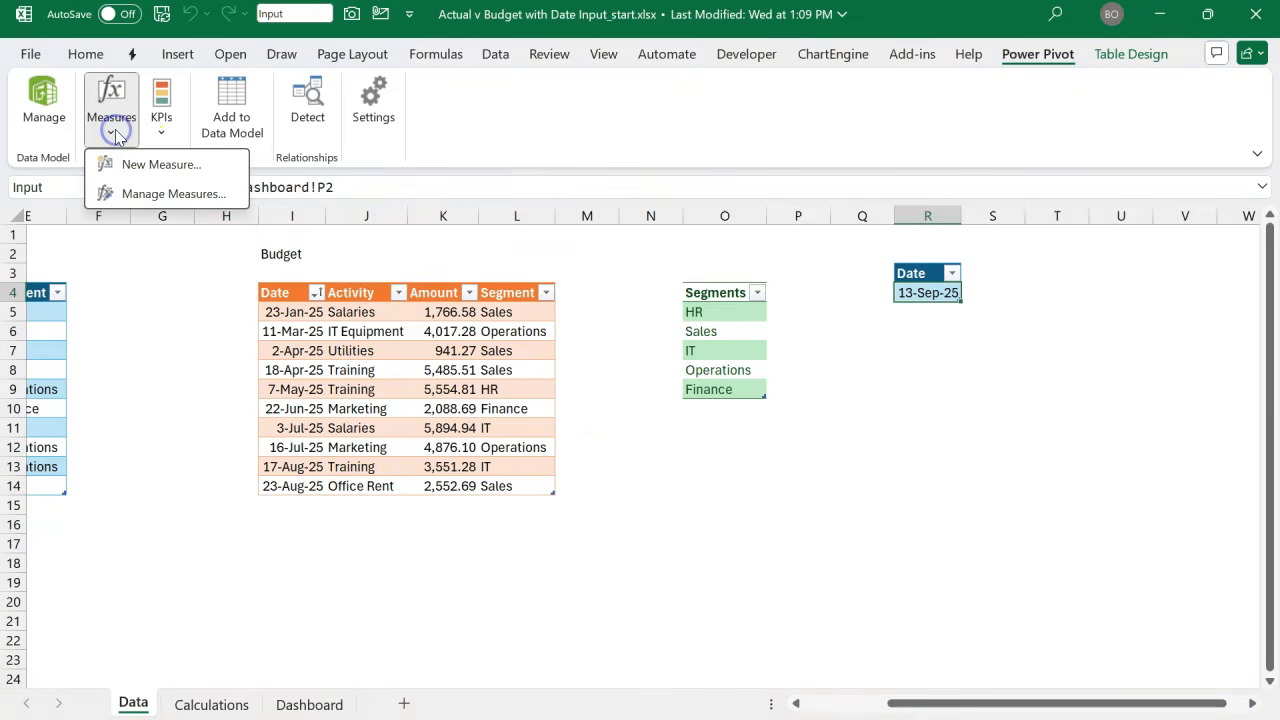
click(146, 166)
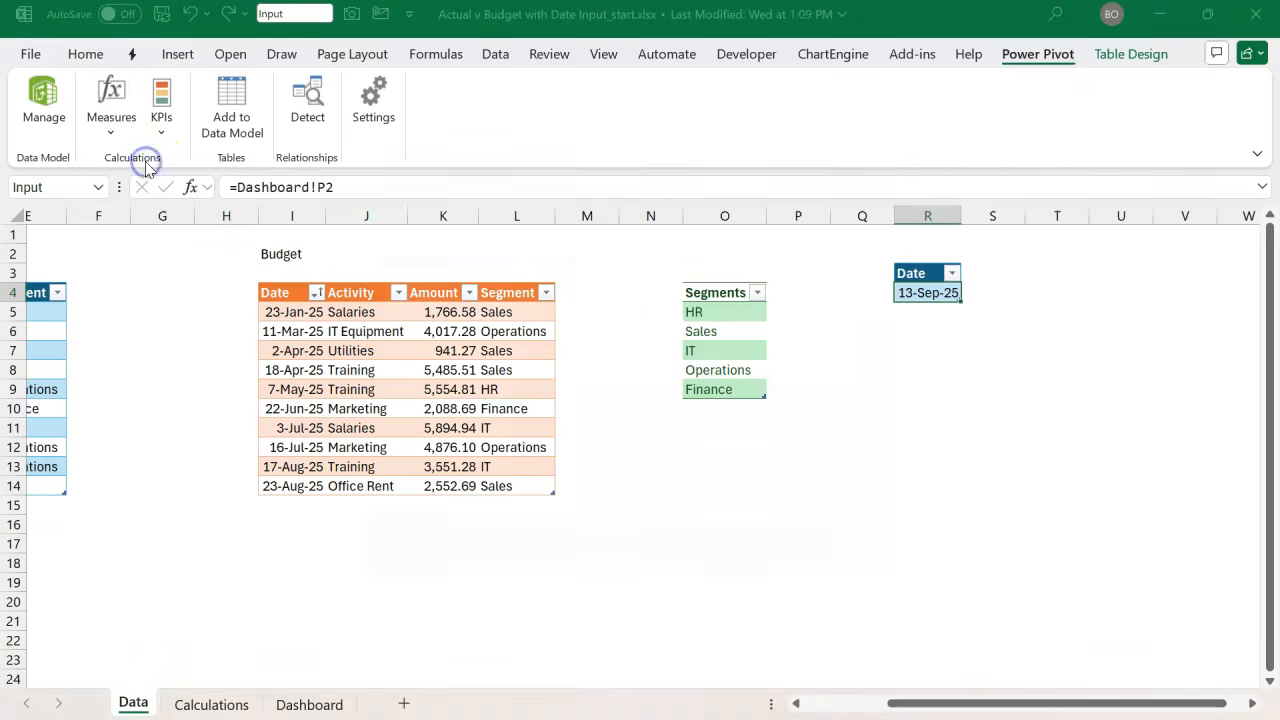
drag(521, 230, 406, 220)
text(SelectedDate)
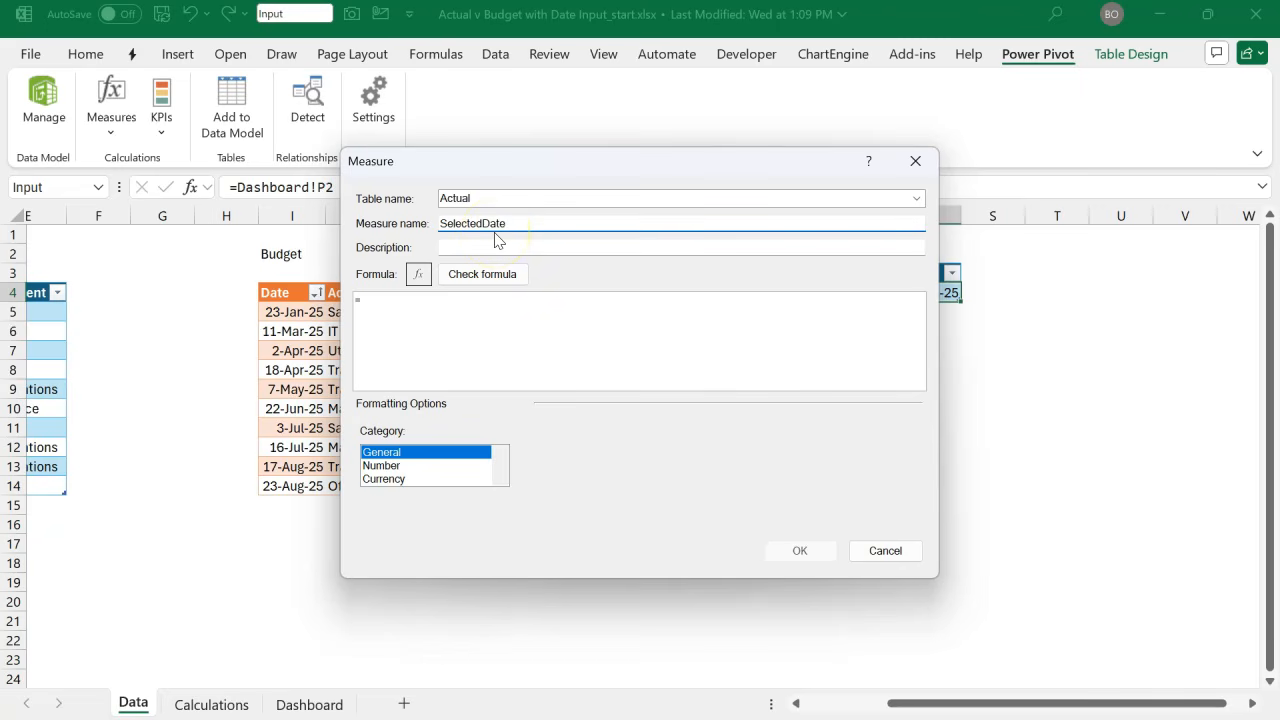
- Give the SelectedDate measure the formula =MAX(Input[Date]), check it for errors and save the measure
click(480, 307)
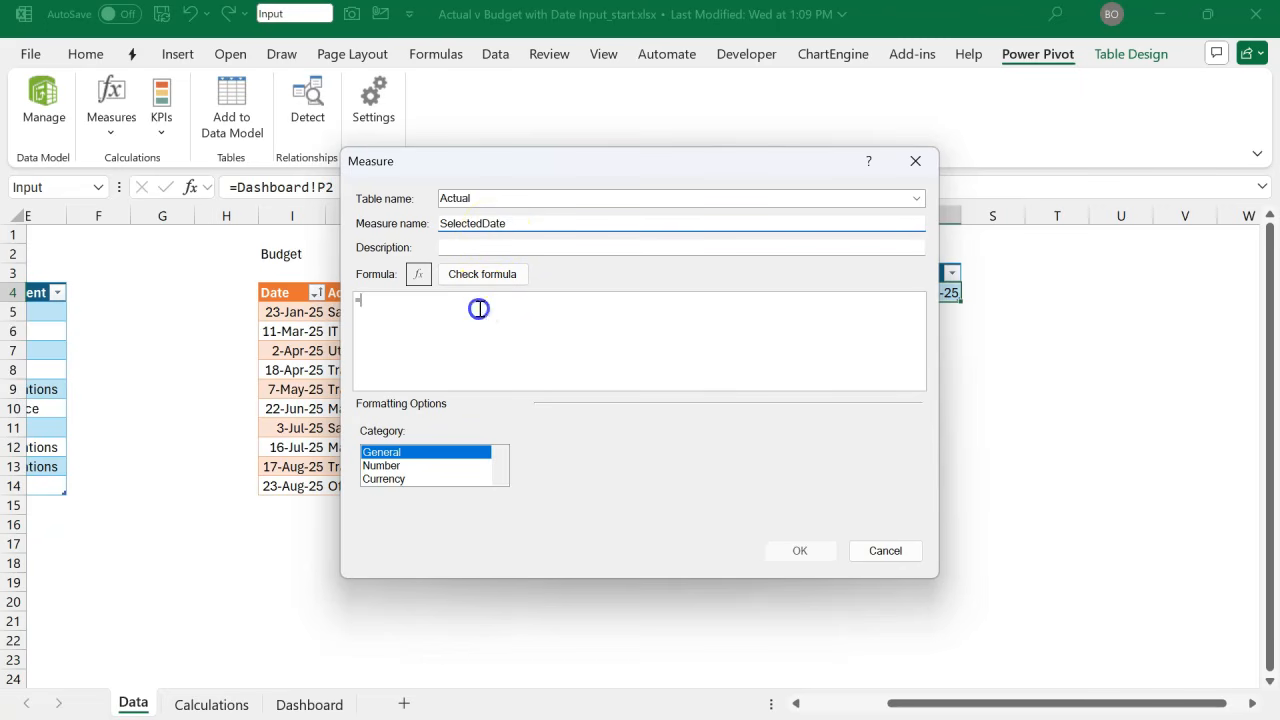
text(max()
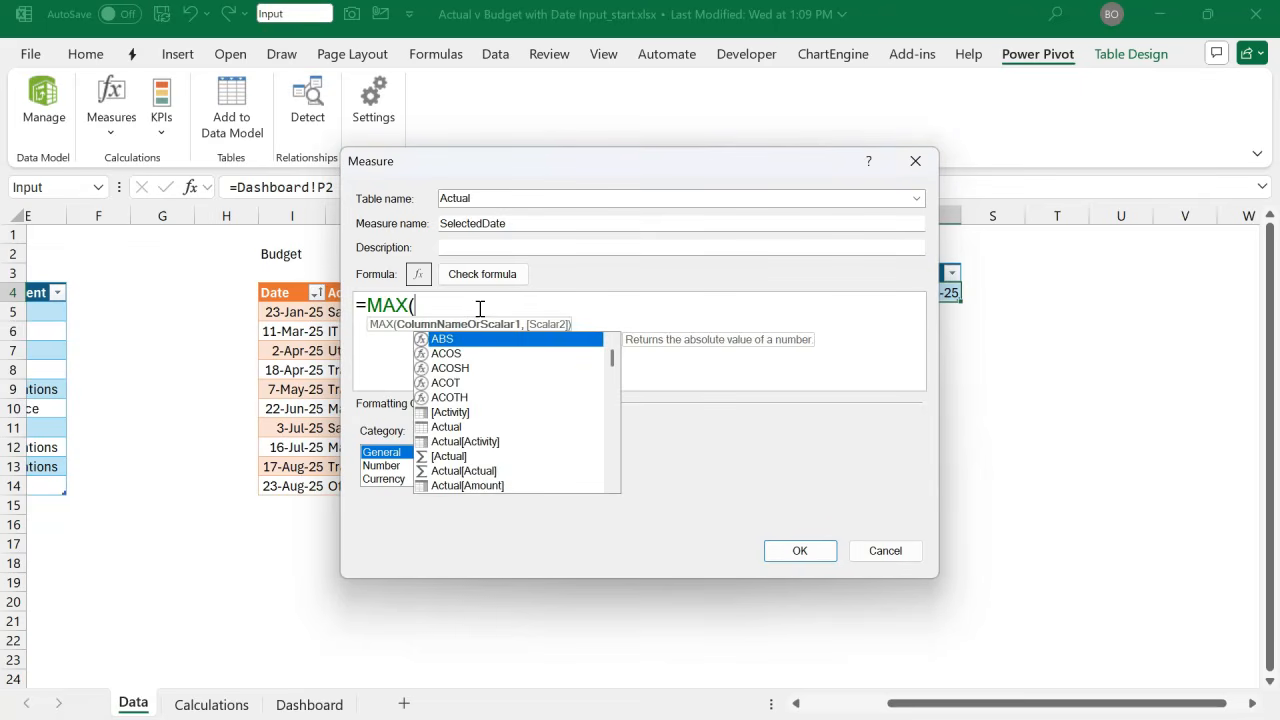
text(inp)
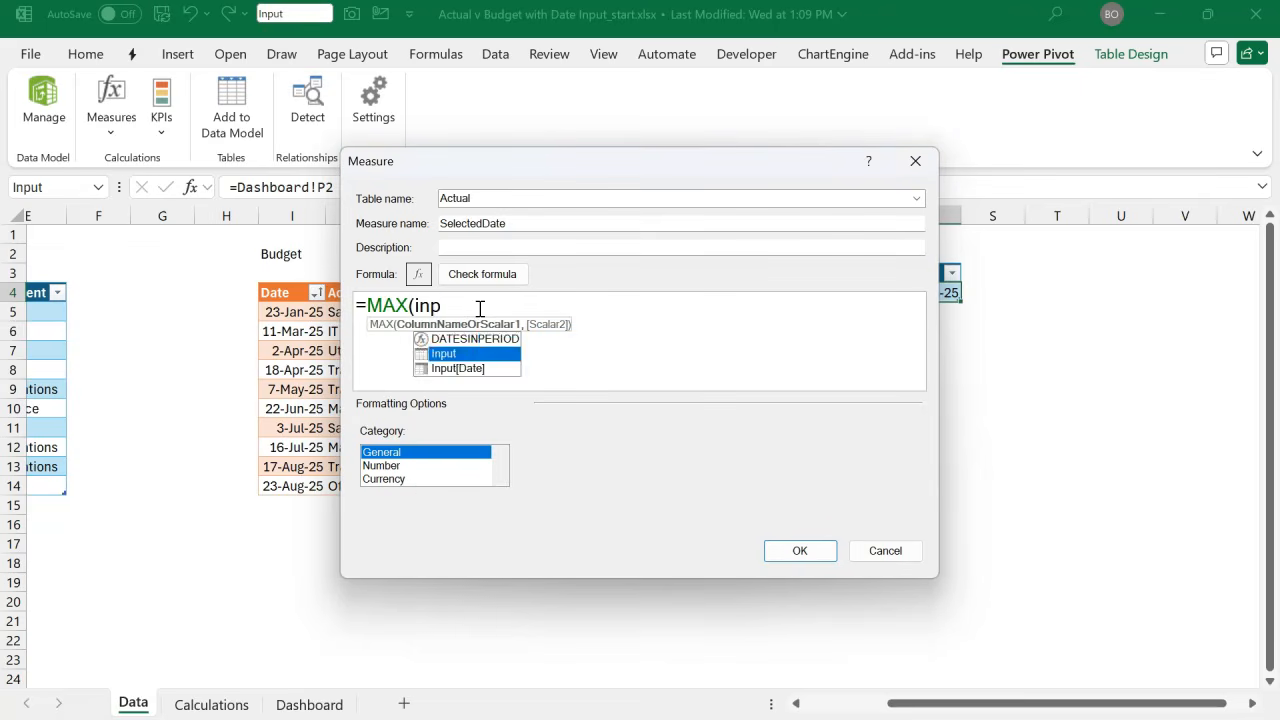
text(u)
key(Down)
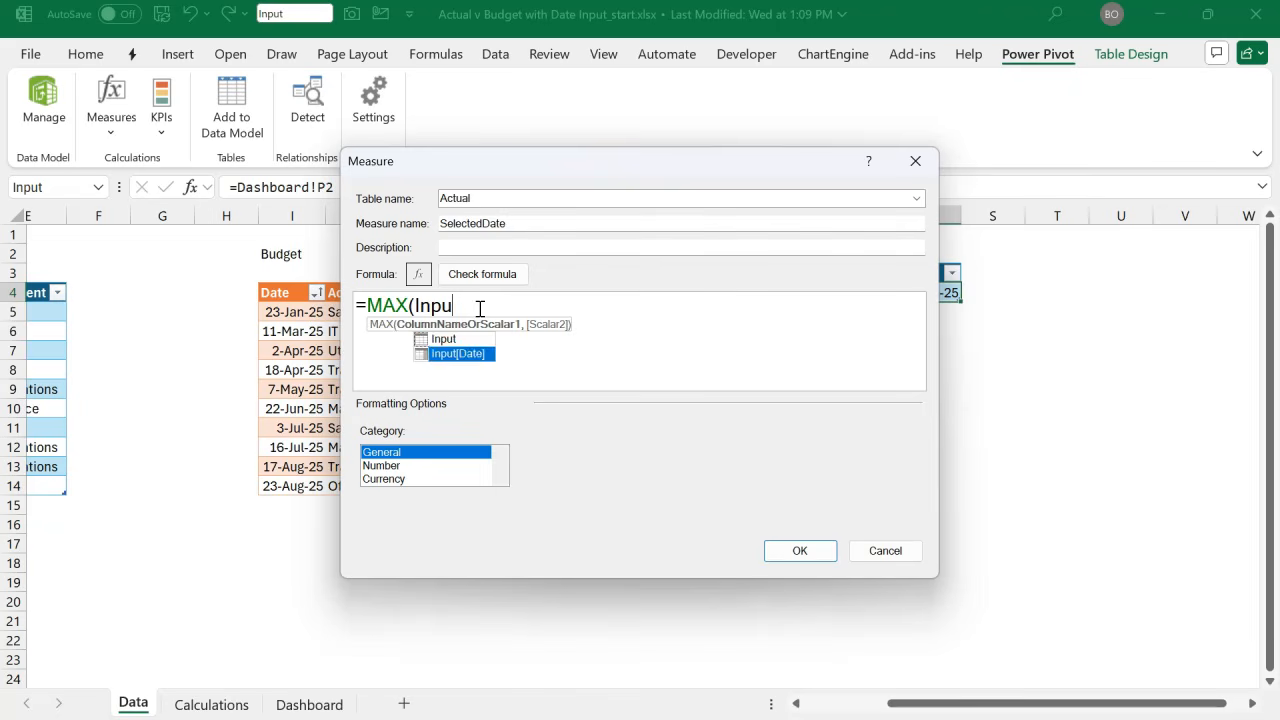
key(Tab)
text())
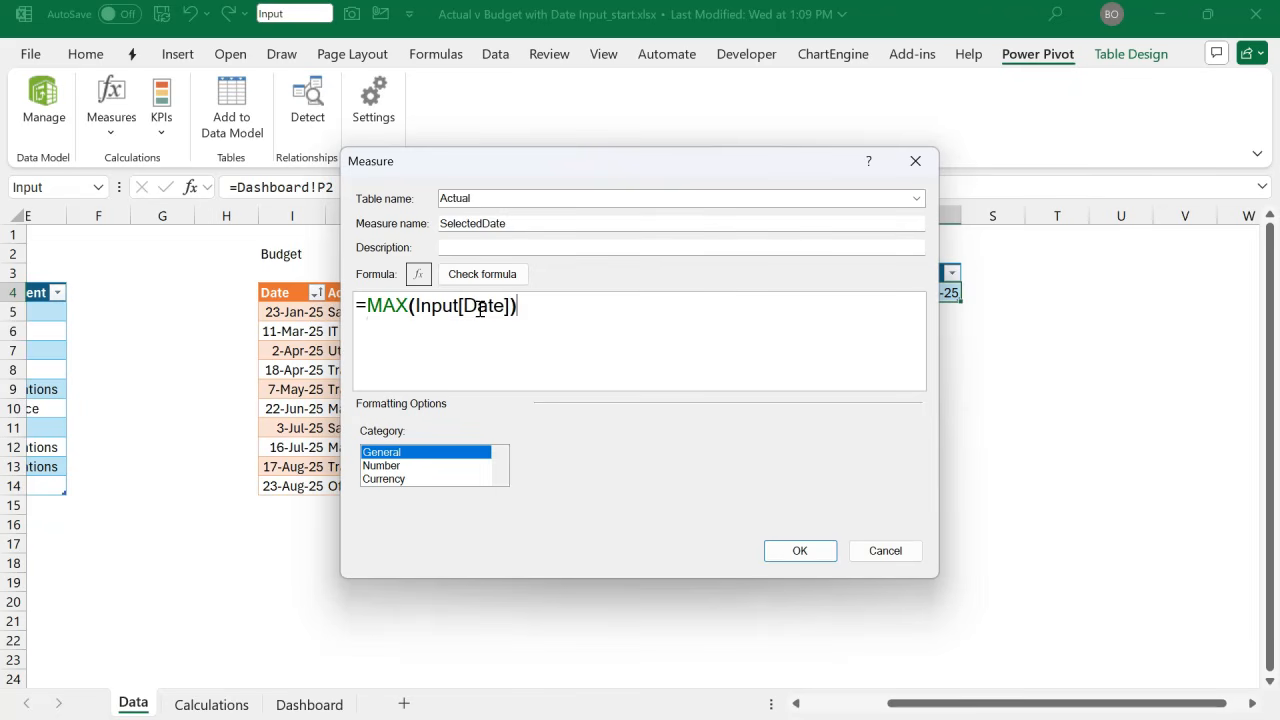
click(490, 276)
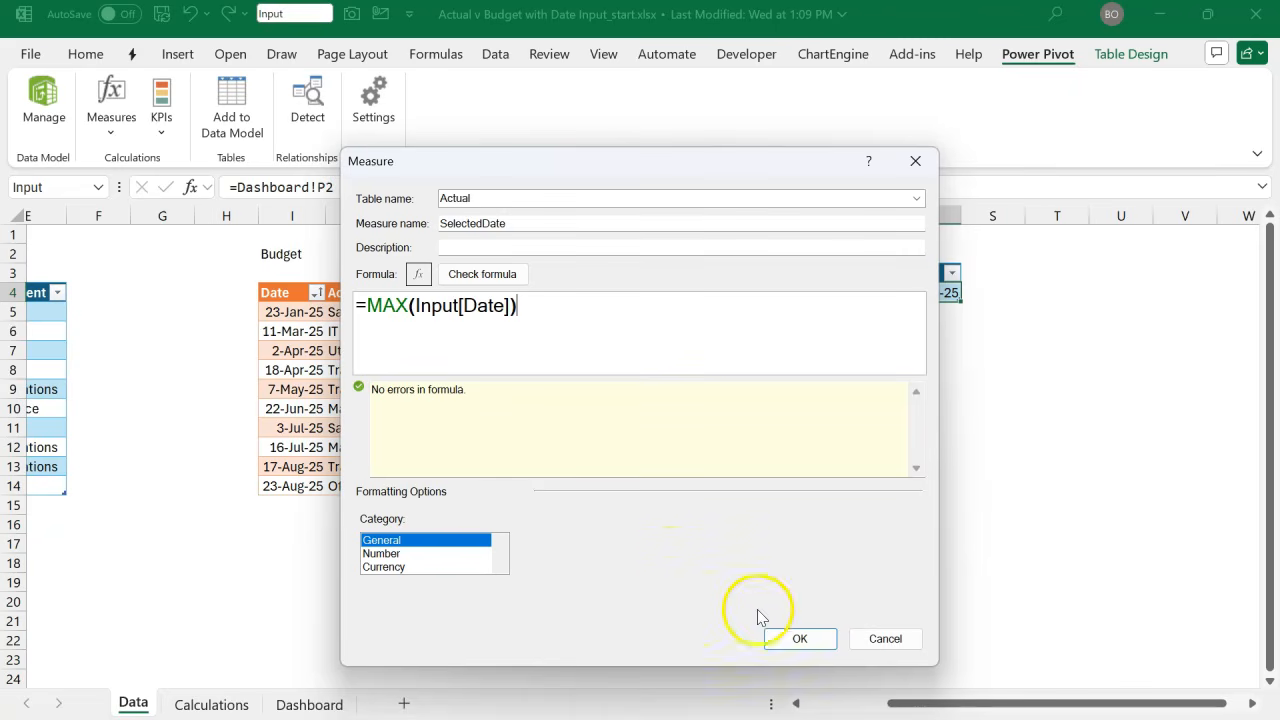
click(800, 639)
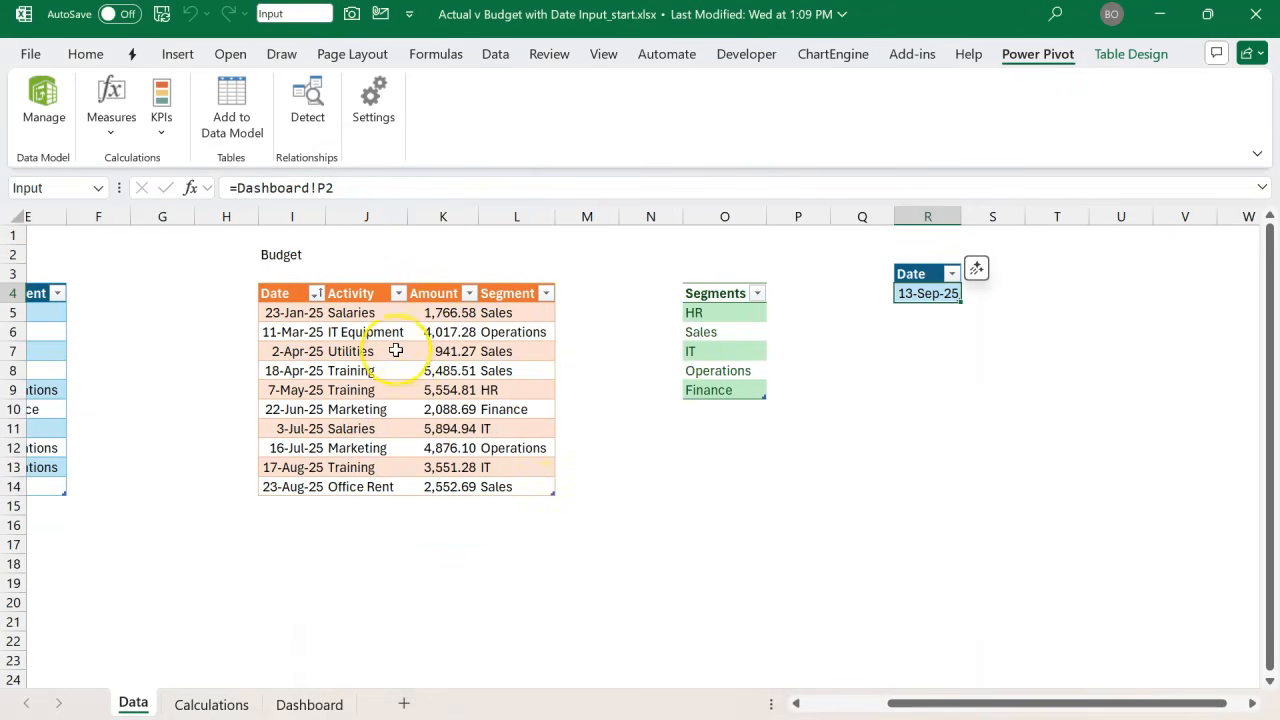
- Review the list of existing measures and their formulas
click(112, 130)
click(150, 193)
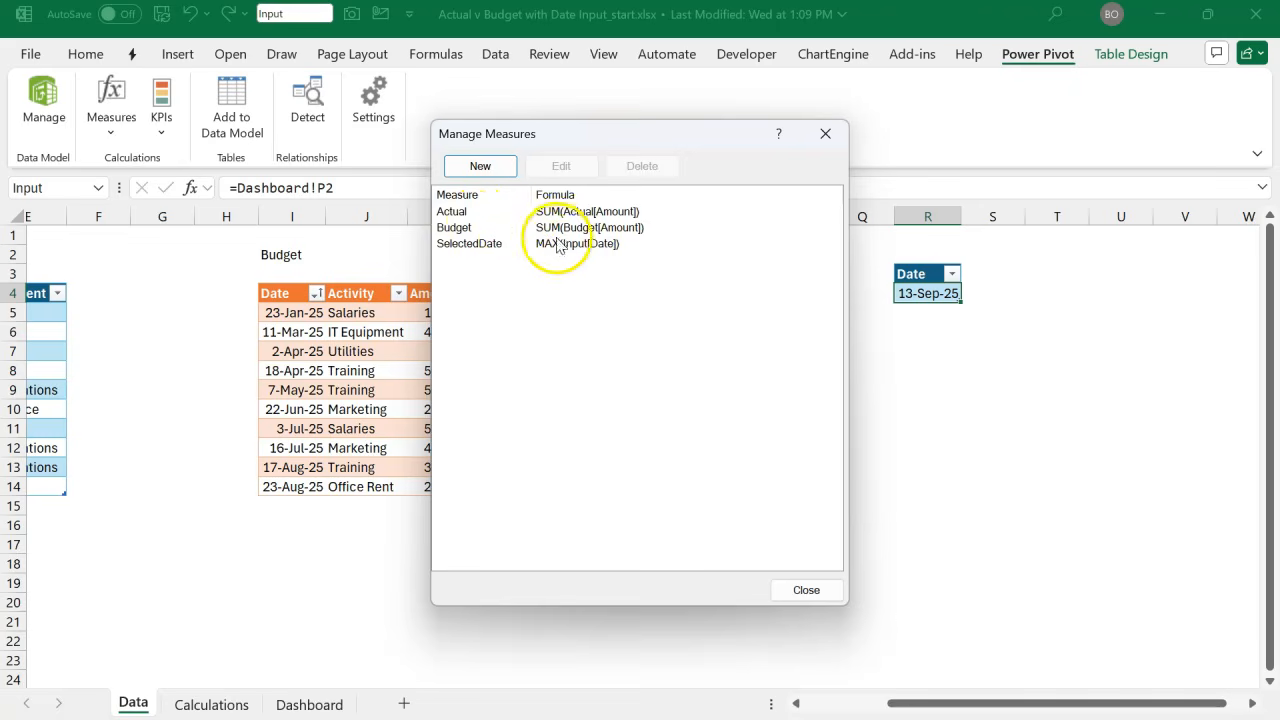
click(825, 135)
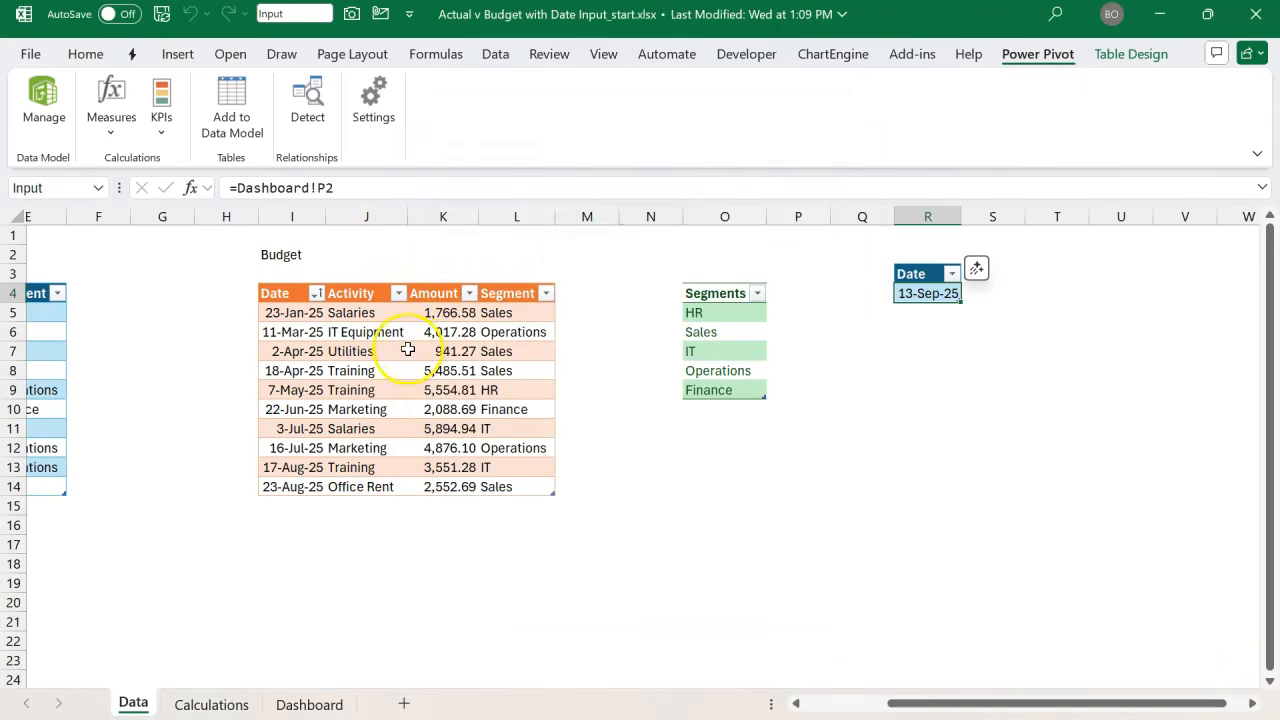
- Examine the Actual and Budget totals on the Calculations sheet and the source amounts dated up to 22-Jun-25 on the Data sheet
click(212, 703)
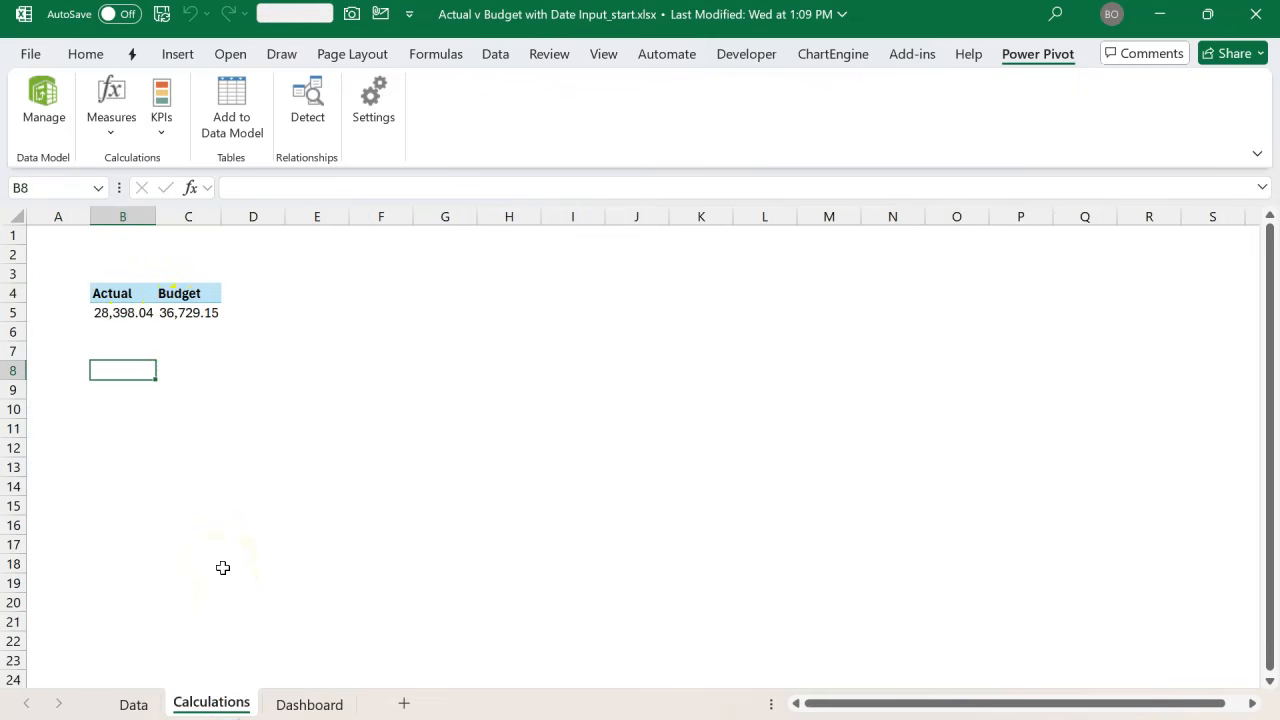
click(150, 704)
scroll(434, 368, left, 3)
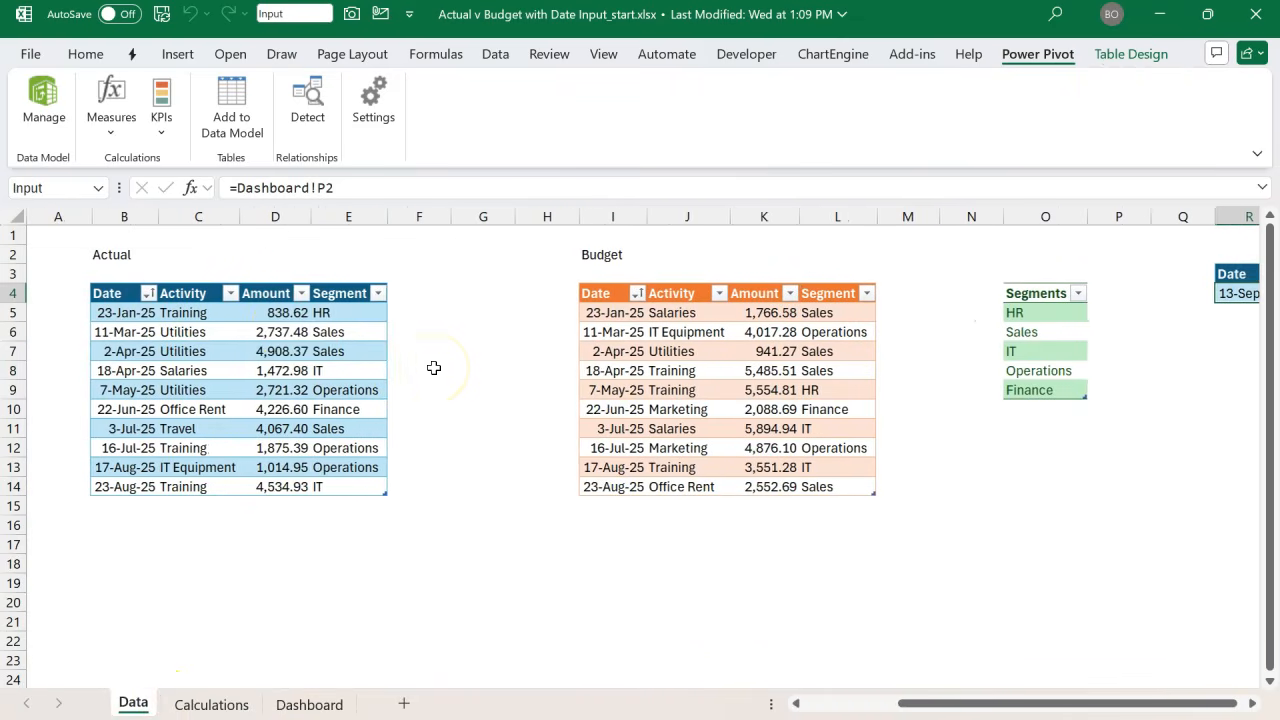
click(131, 410)
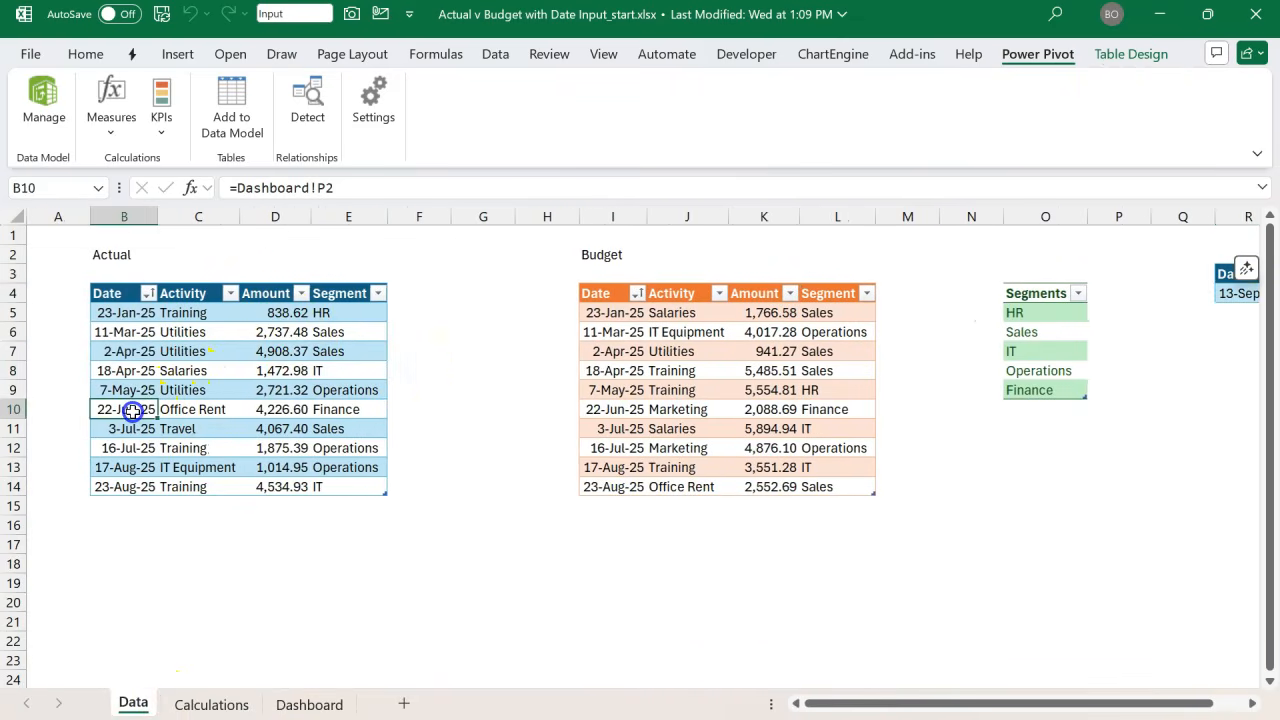
click(283, 312)
drag(283, 312, 279, 409)
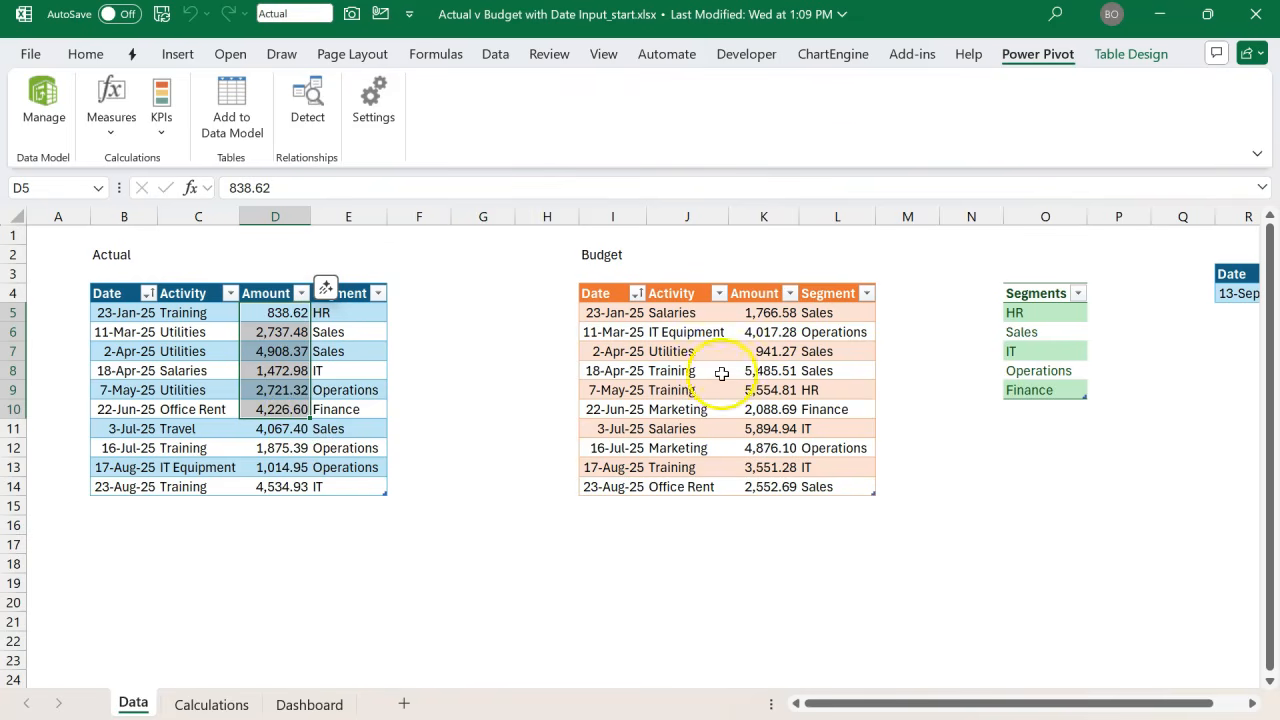
drag(774, 322, 777, 410)
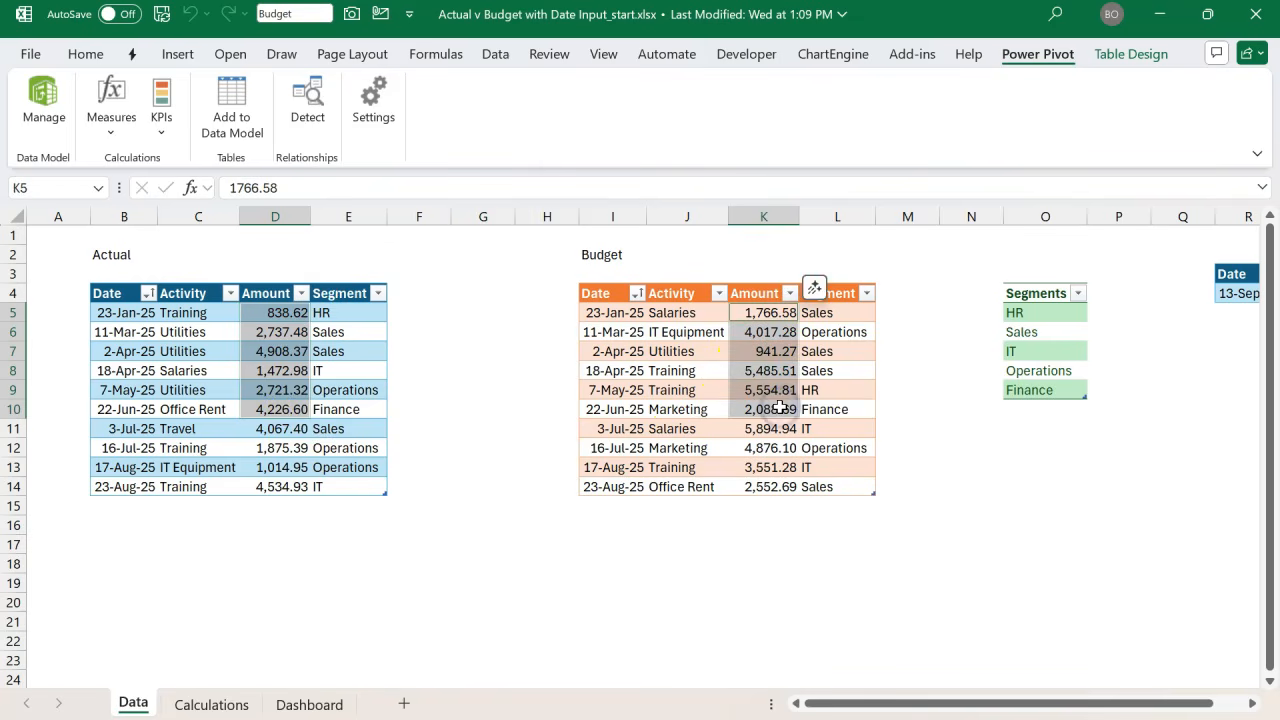
click(517, 497)
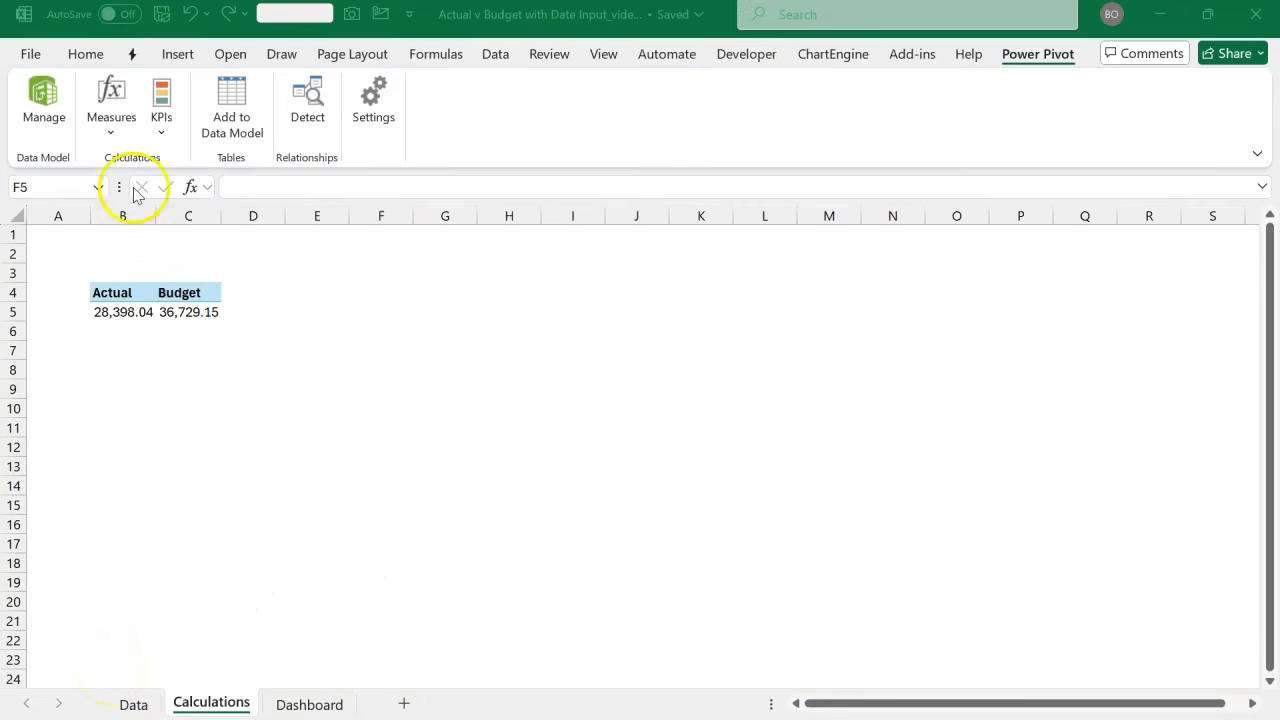
- Edit the existing Actual measure so that a CALCULATE function opens before SUM(Actual[Amount]), with the SUM on its own line
click(115, 125)
click(116, 128)
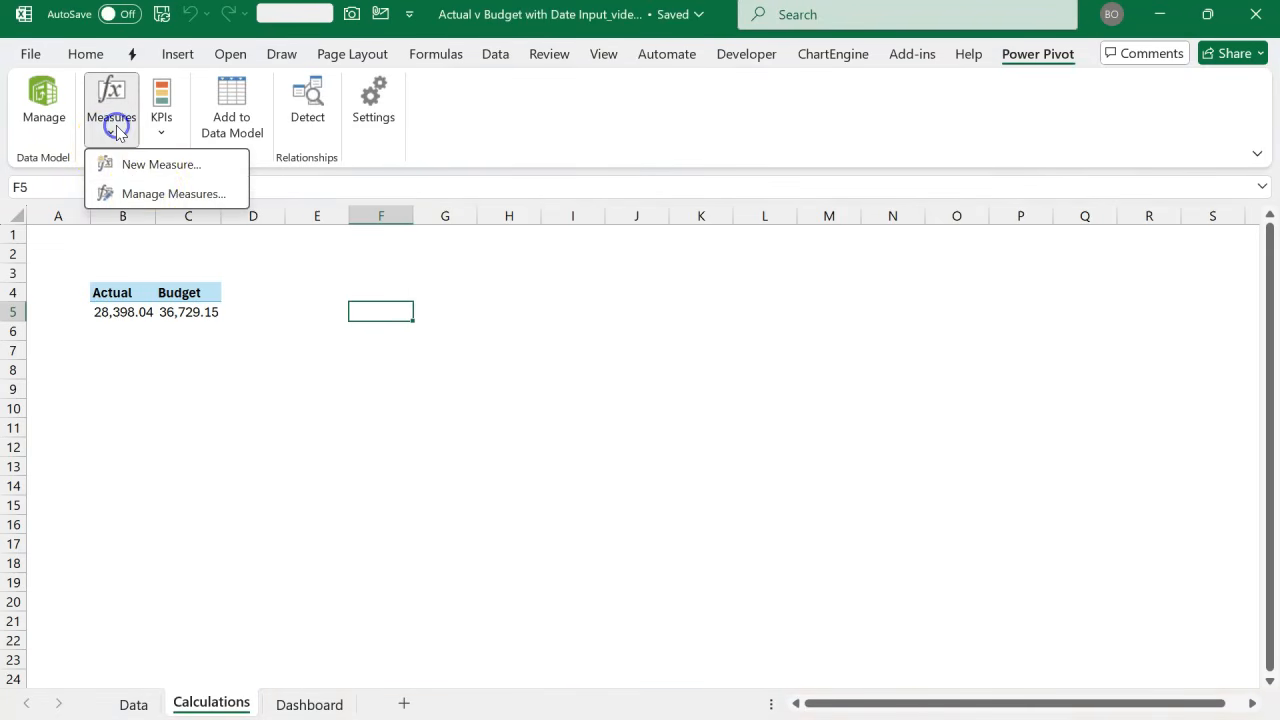
click(160, 194)
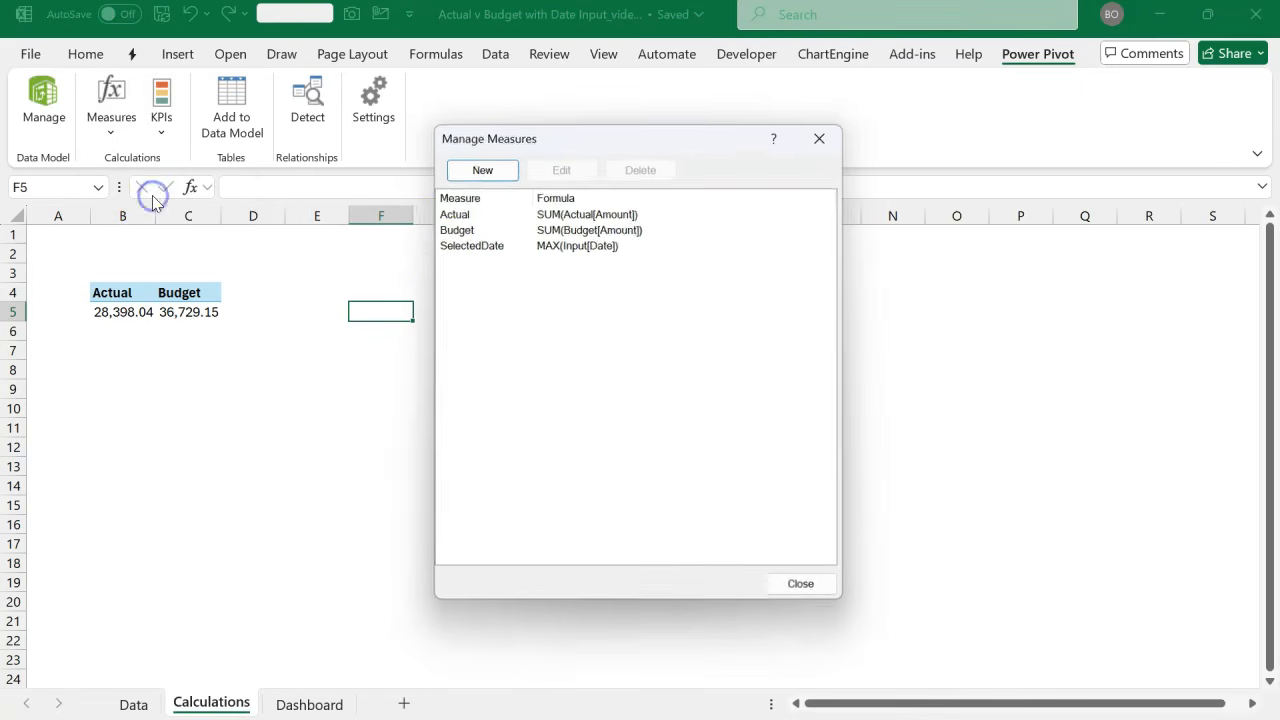
click(468, 214)
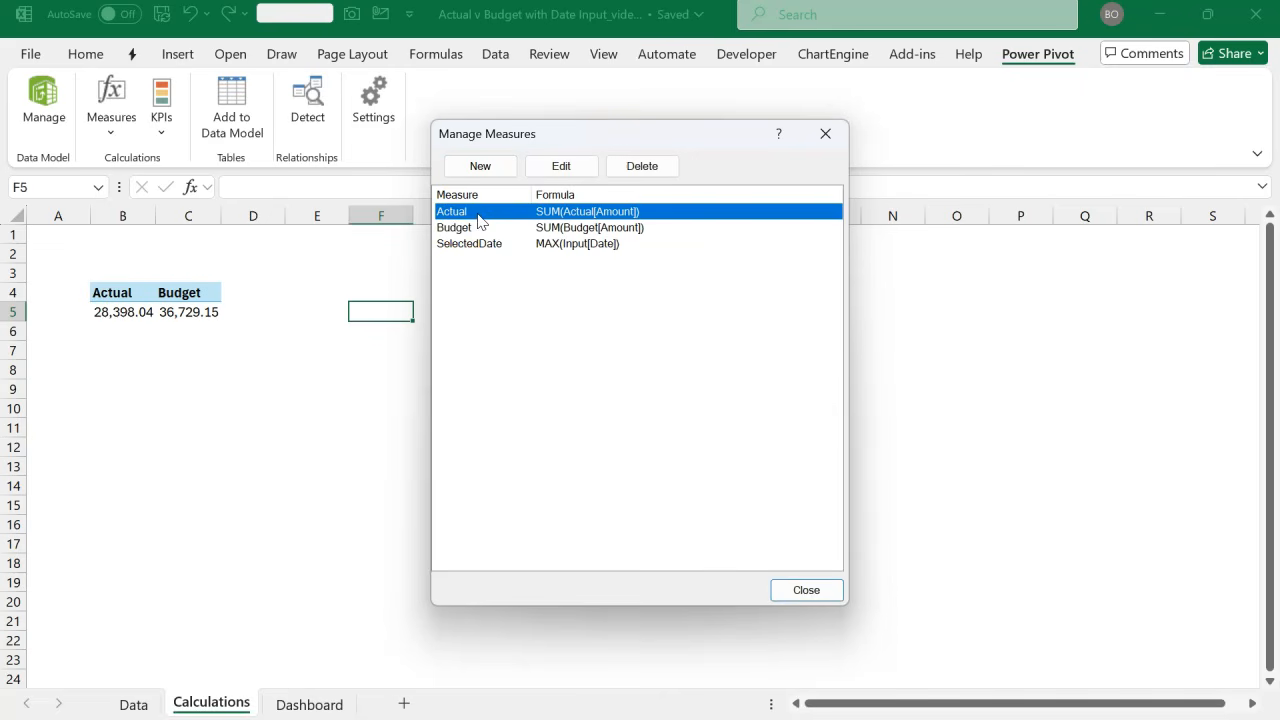
click(566, 167)
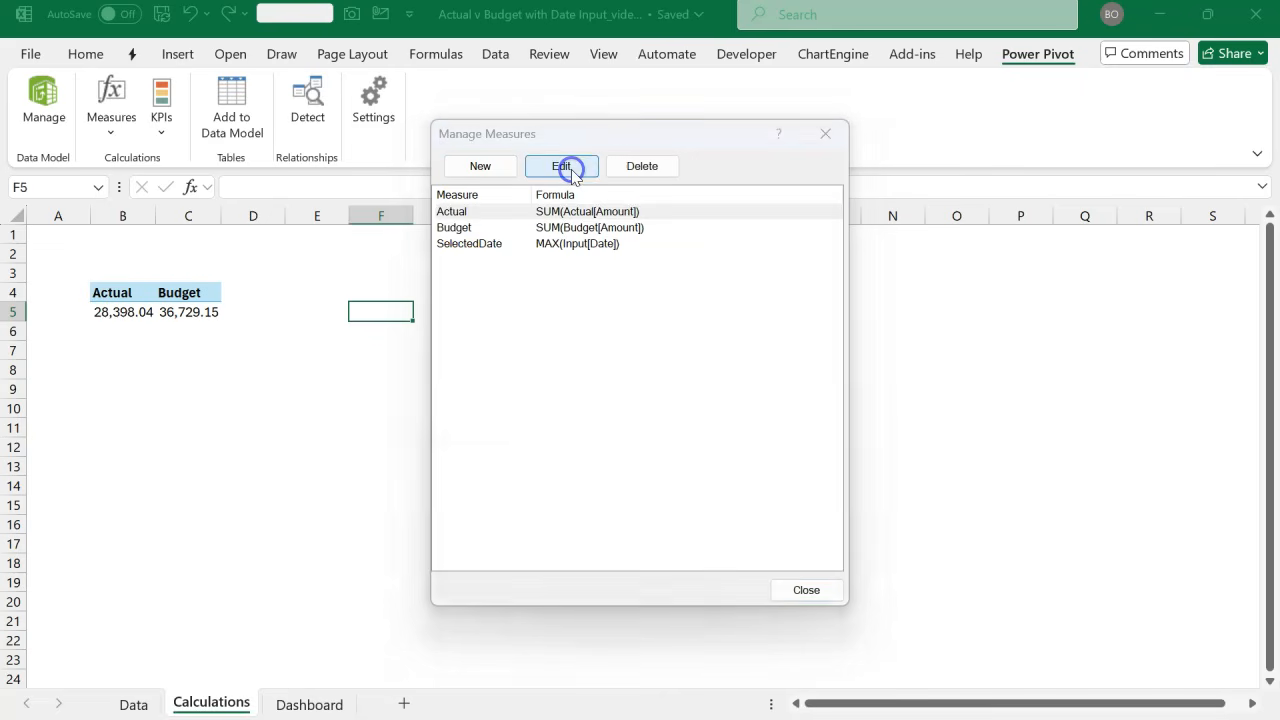
click(542, 310)
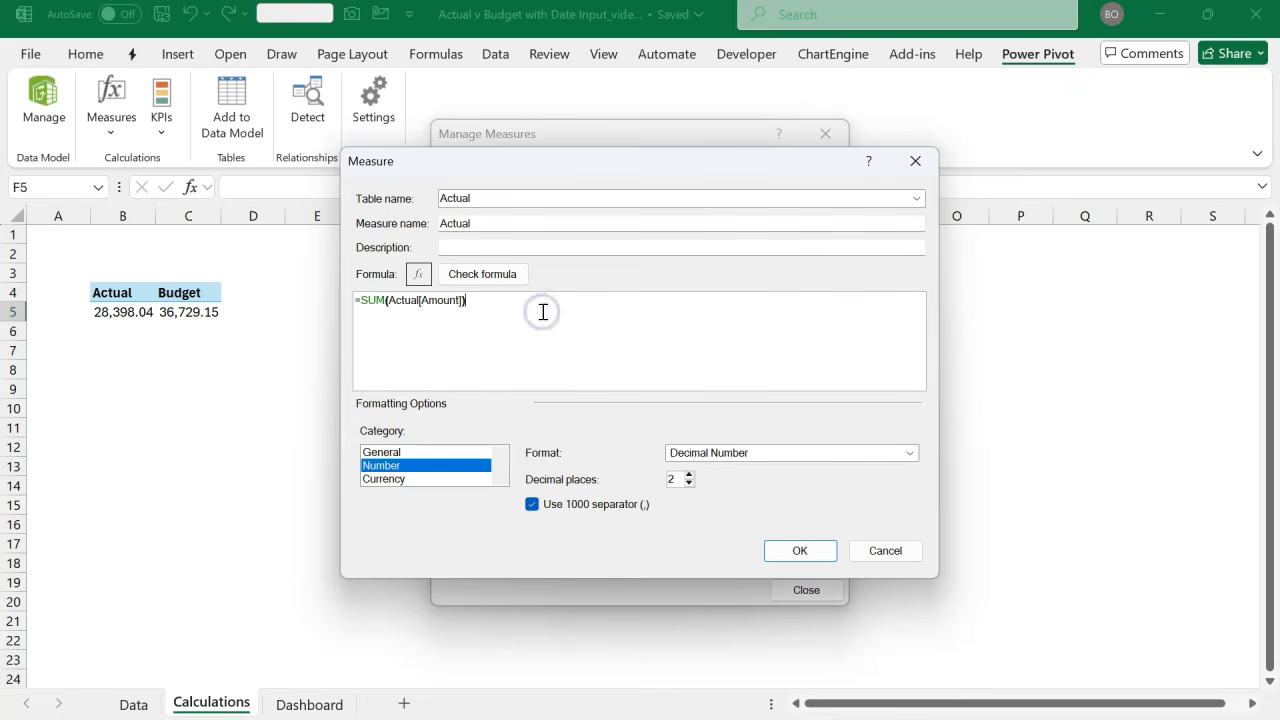
scroll(542, 312, up, 3)
click(368, 306)
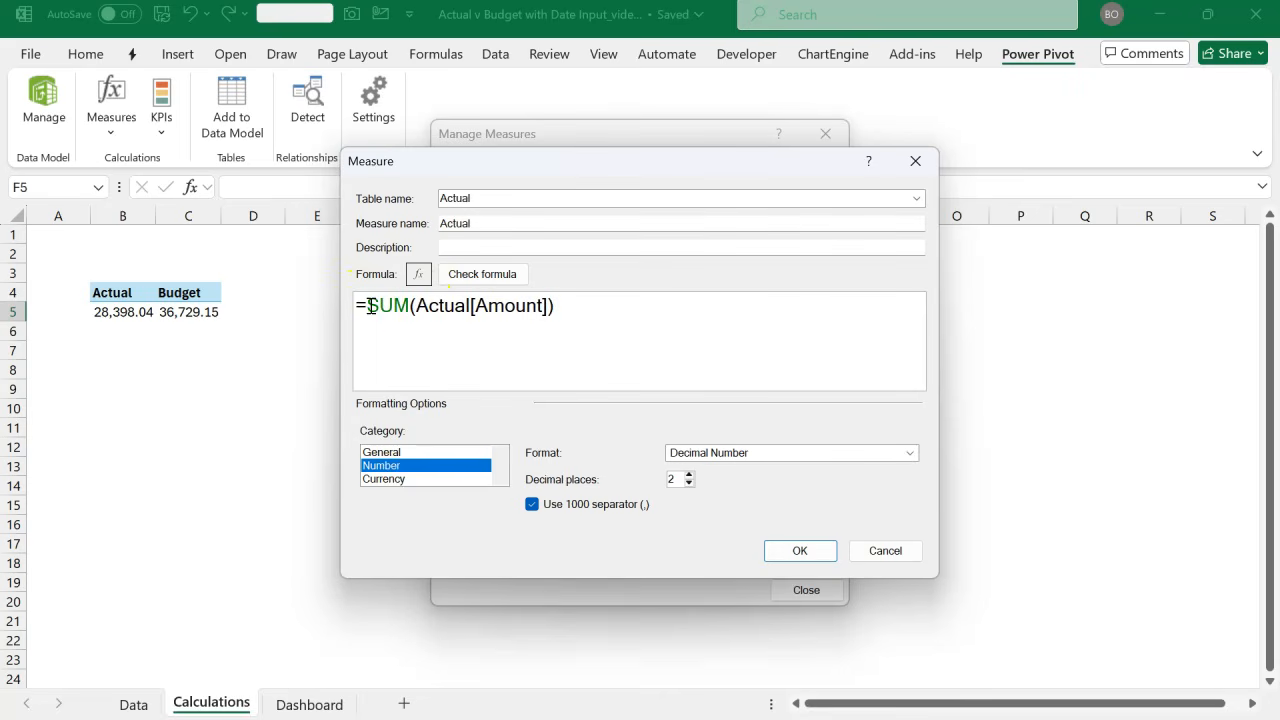
key(shift+Return)
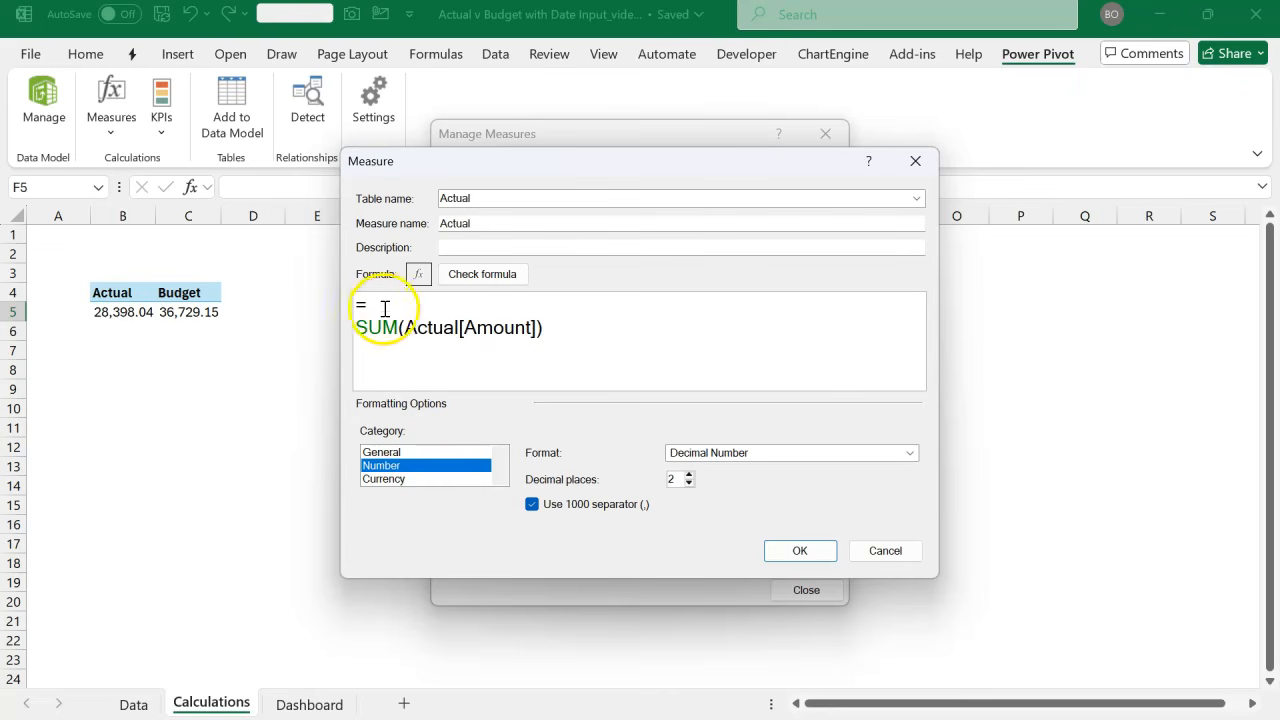
click(413, 307)
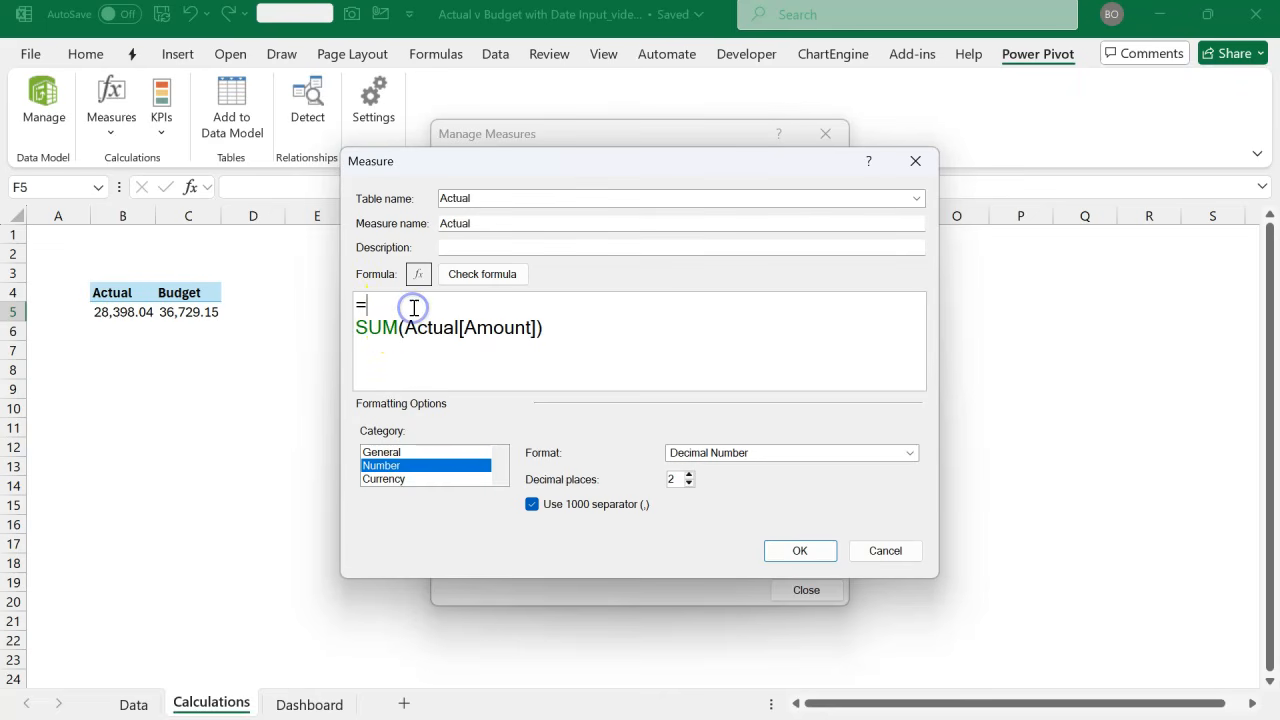
text(ca)
click(413, 307)
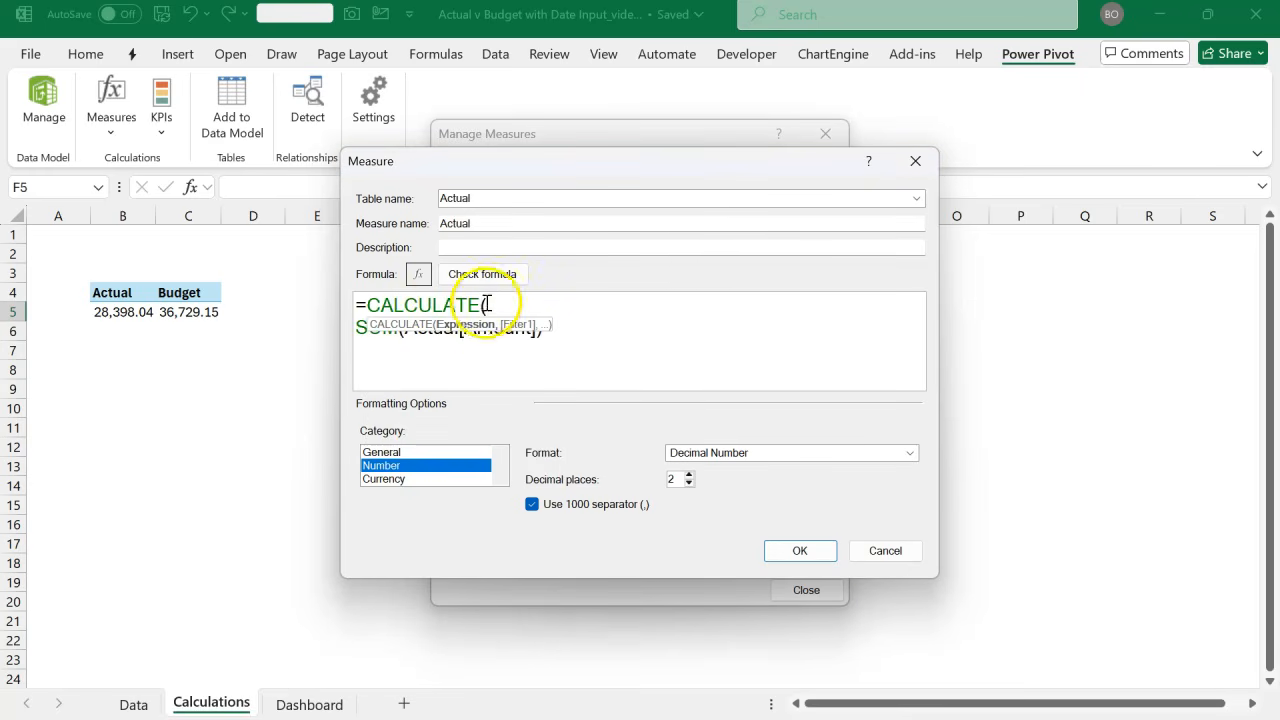
- Start a FILTER function on a new line as CALCULATE's filter argument, following SUM(Actual[Amount]) and a comma
click(449, 343)
drag(549, 330, 366, 330)
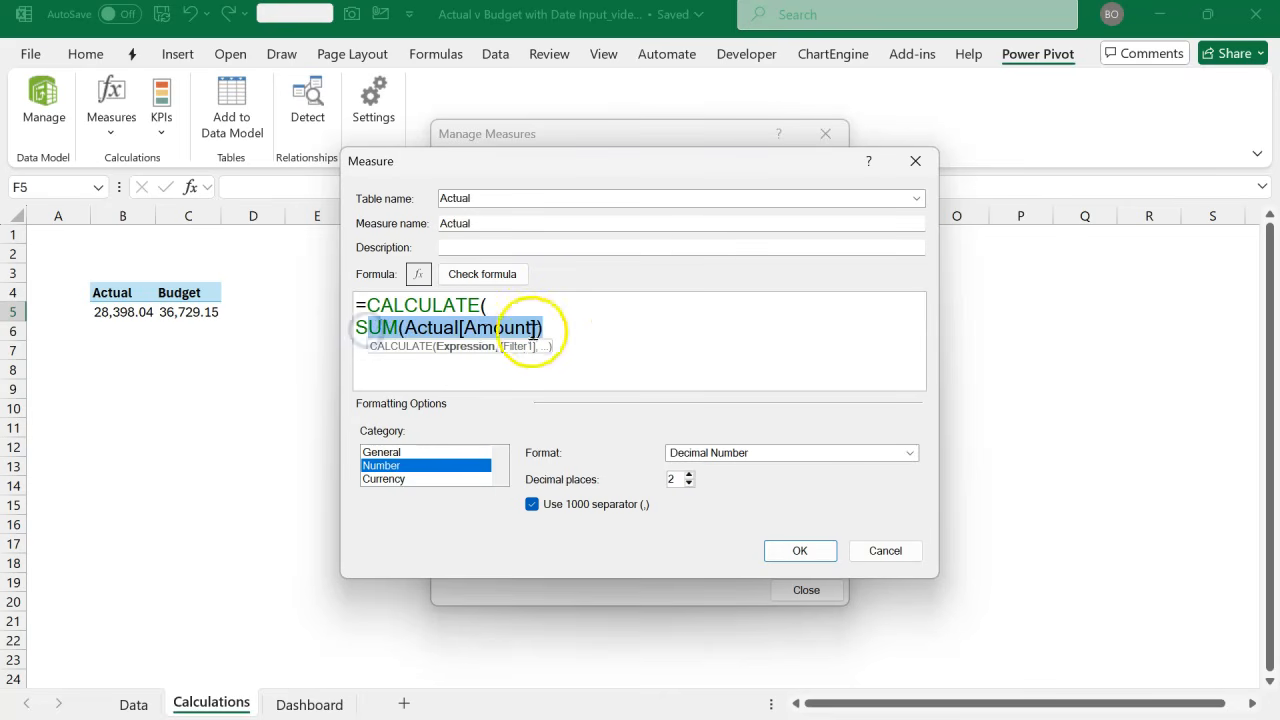
click(587, 330)
text(,)
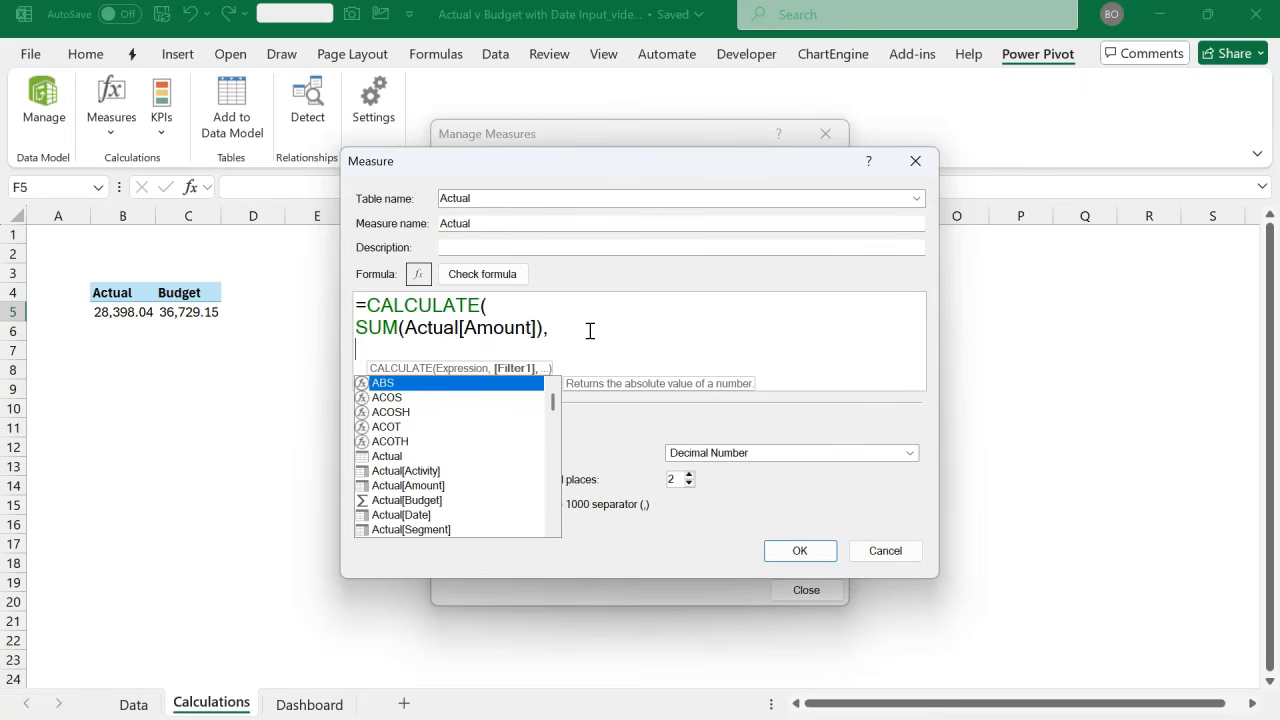
text(fil)
key(Tab)
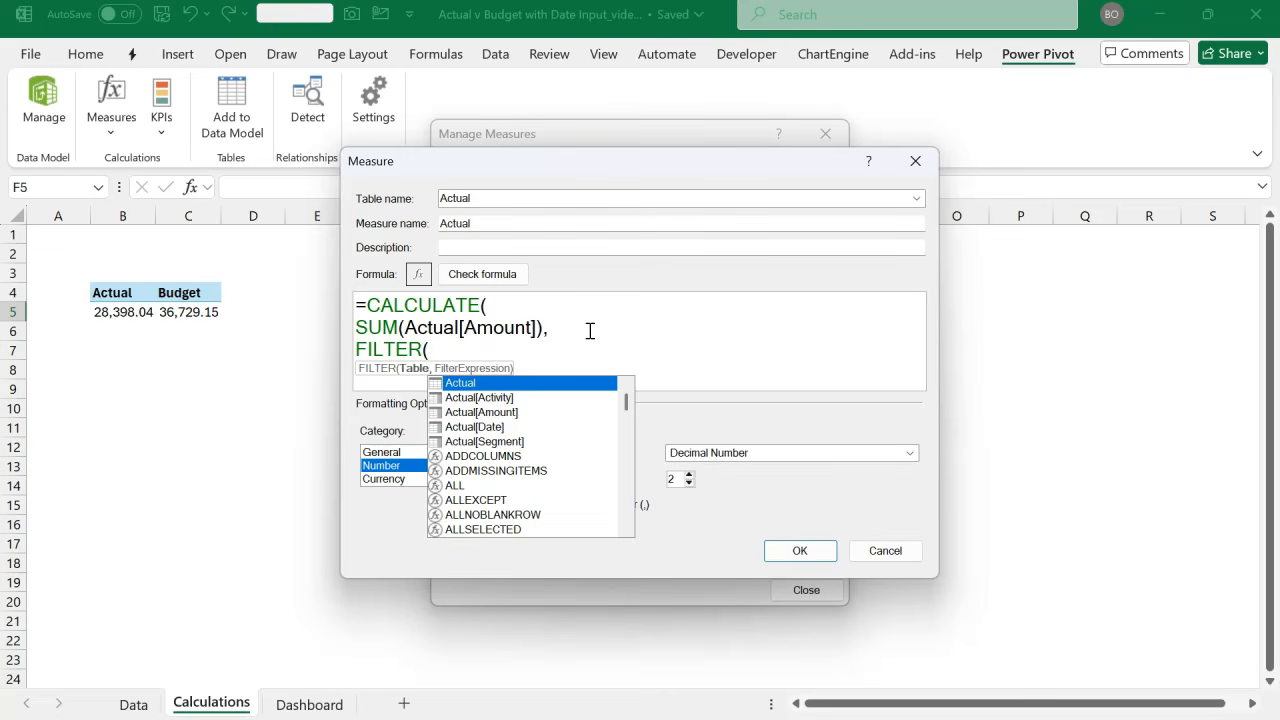
- Use ALL('Calendar'[Date]) as the table argument of the FILTER function in the Actual measure
text(a)
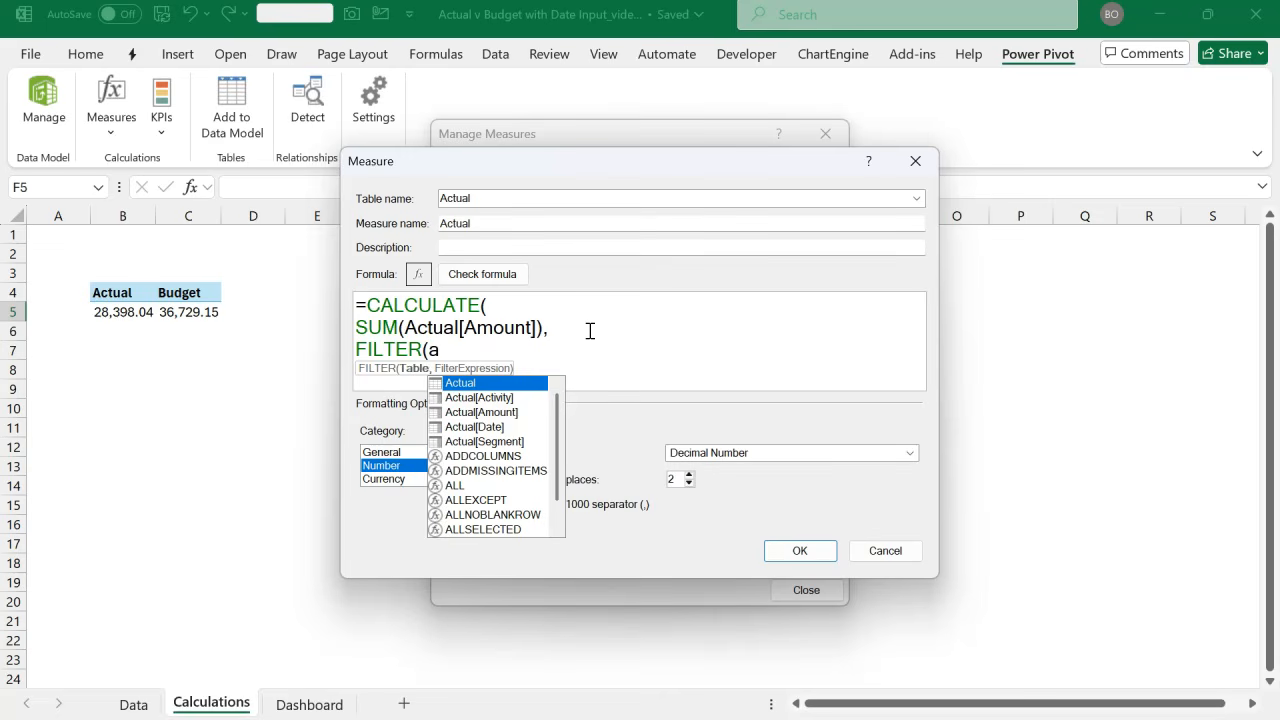
text(ll)
key(Tab)
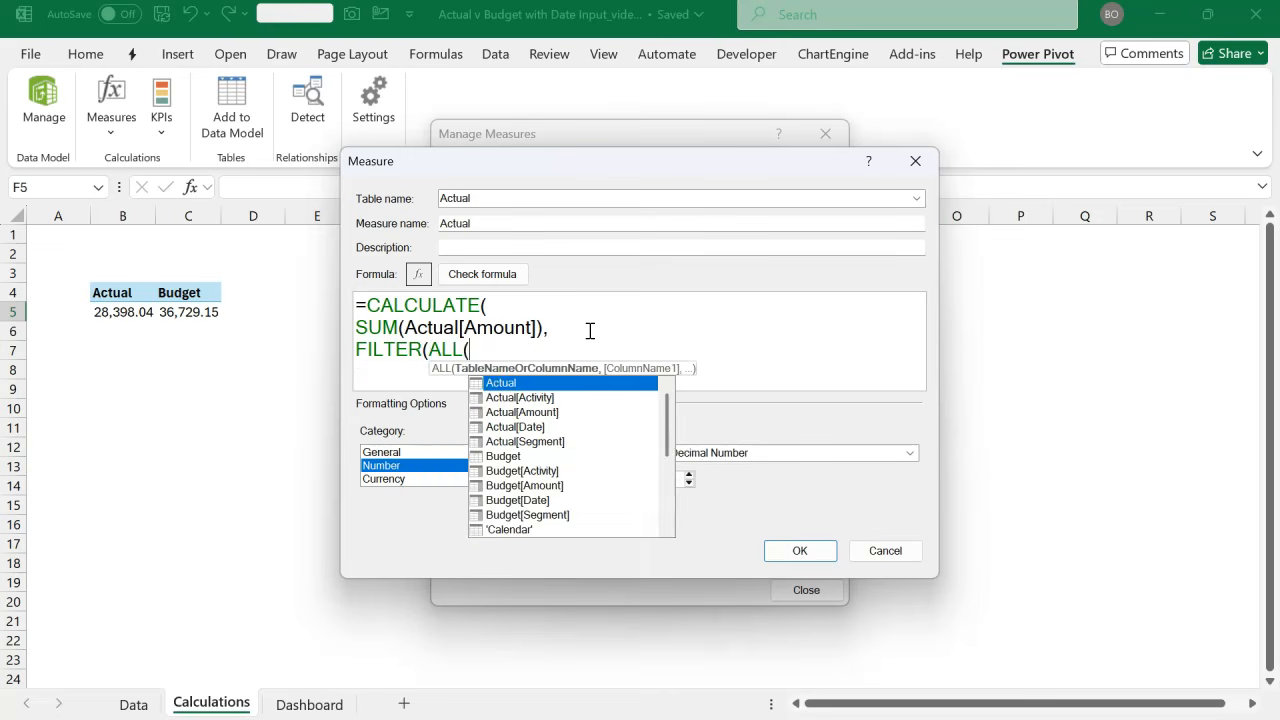
text(c)
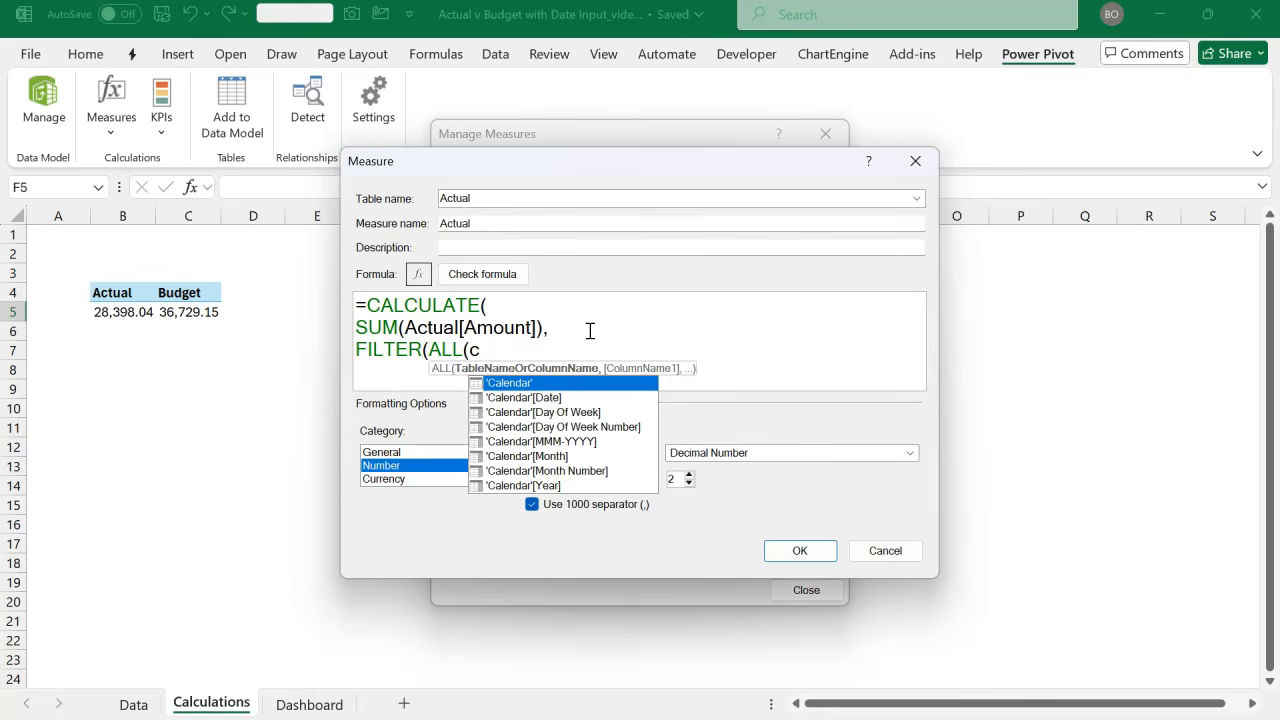
key(Down)
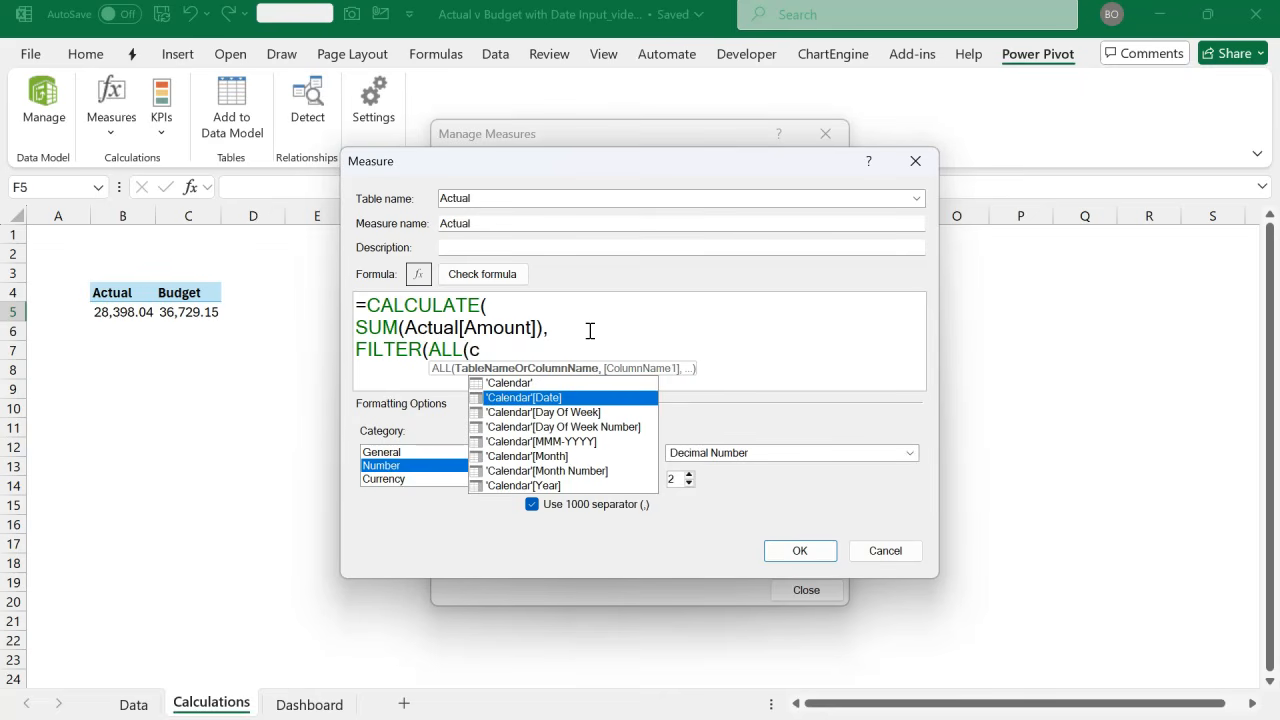
key(Tab)
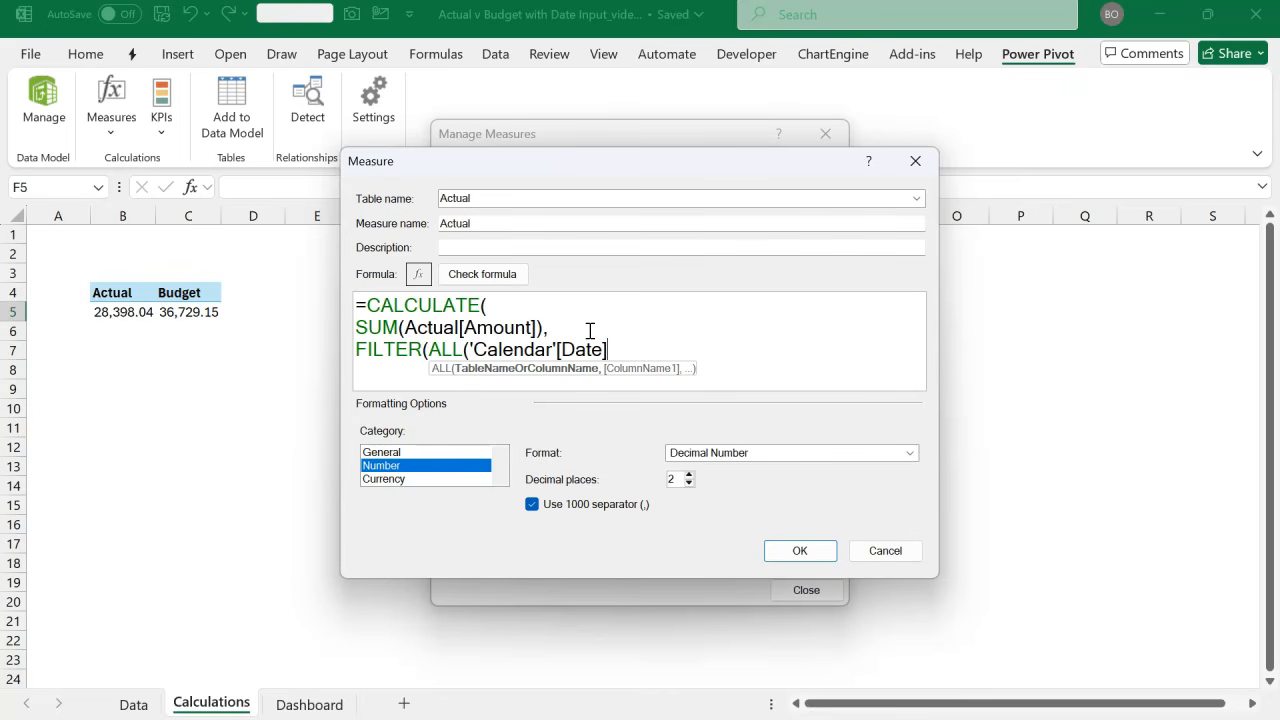
text())
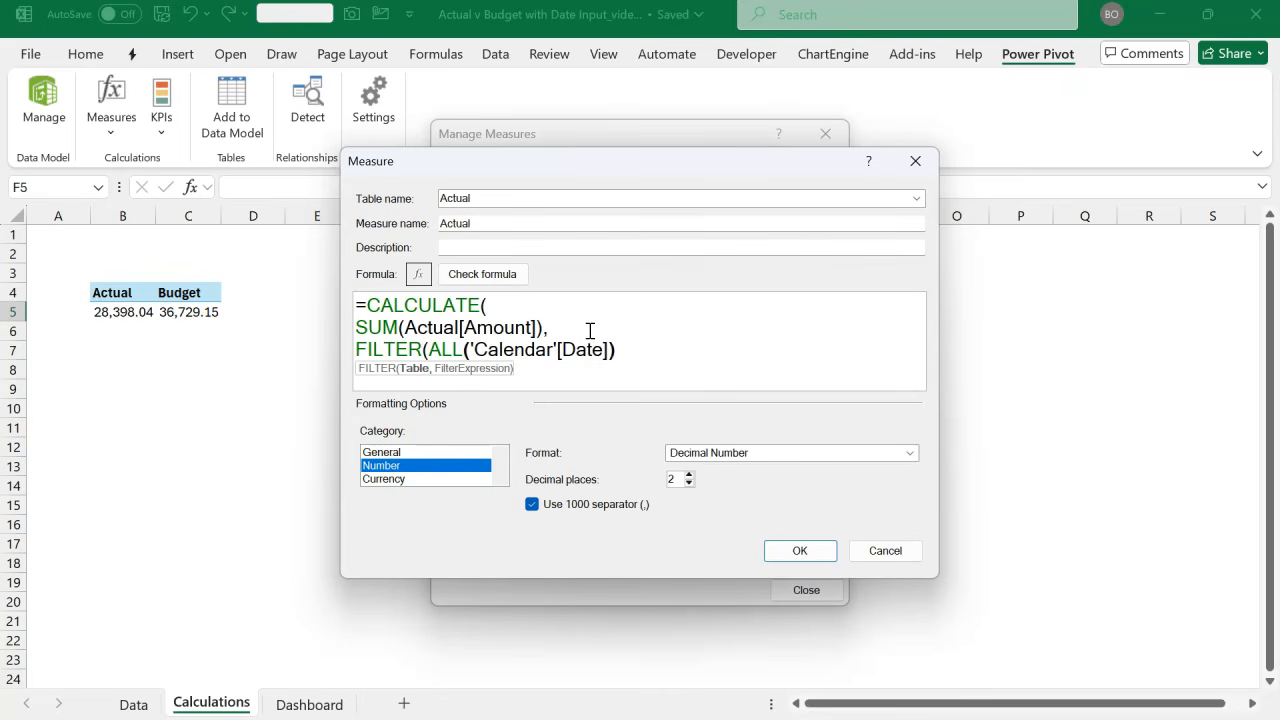
- Begin the FILTER expression of the Actual measure with the 'Calendar'[Date] column
text(,)
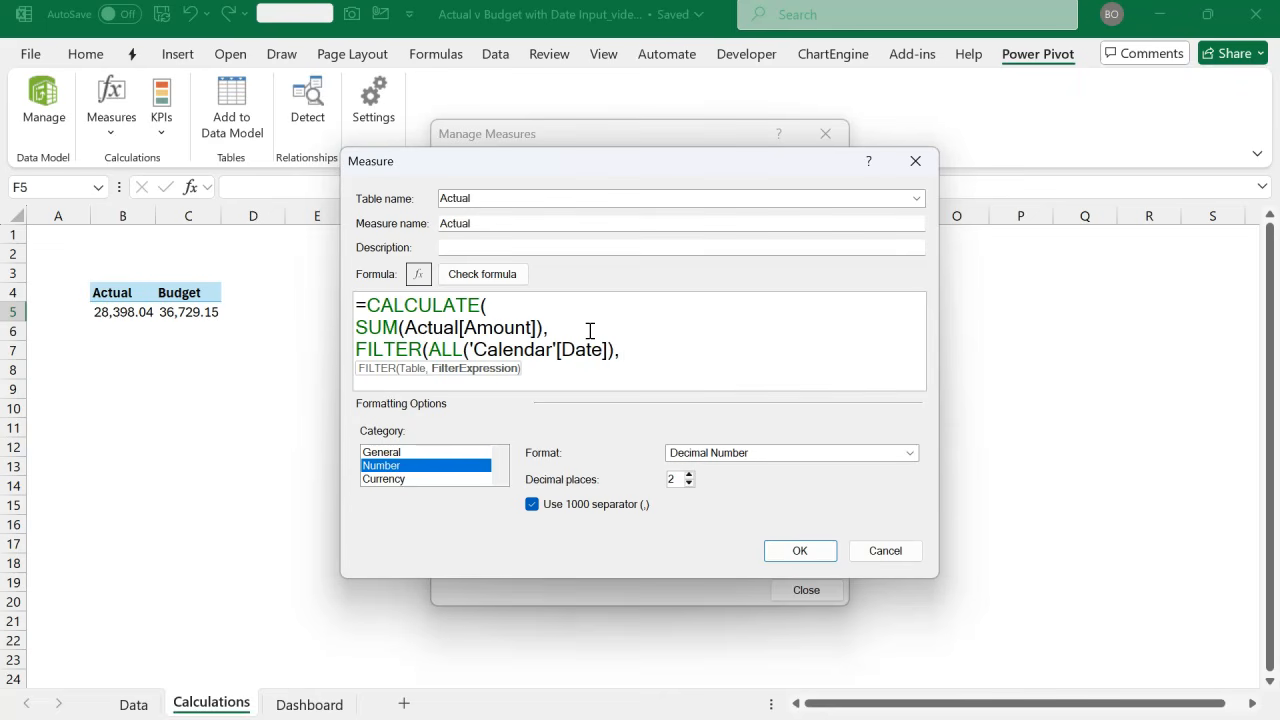
text([c)
key(BackSpace)
key(BackSpace)
text(c)
key(Down)
key(Down)
key(Down)
key(Down)
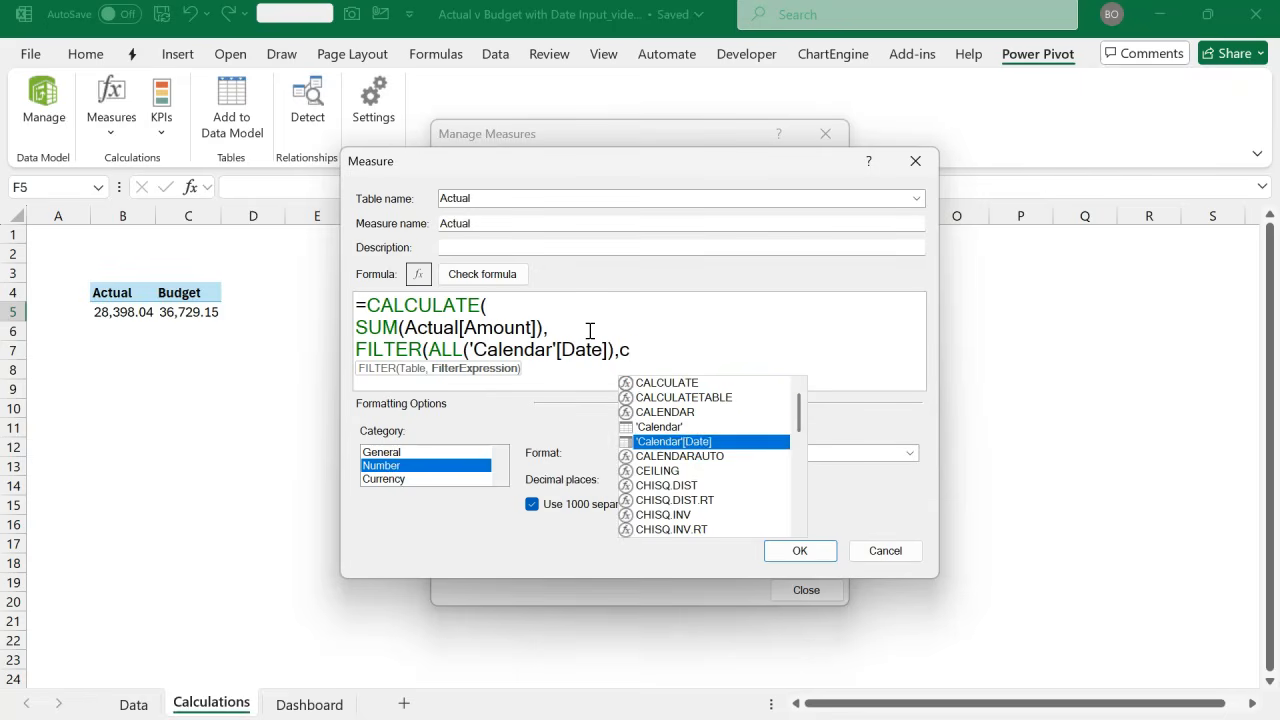
key(Tab)
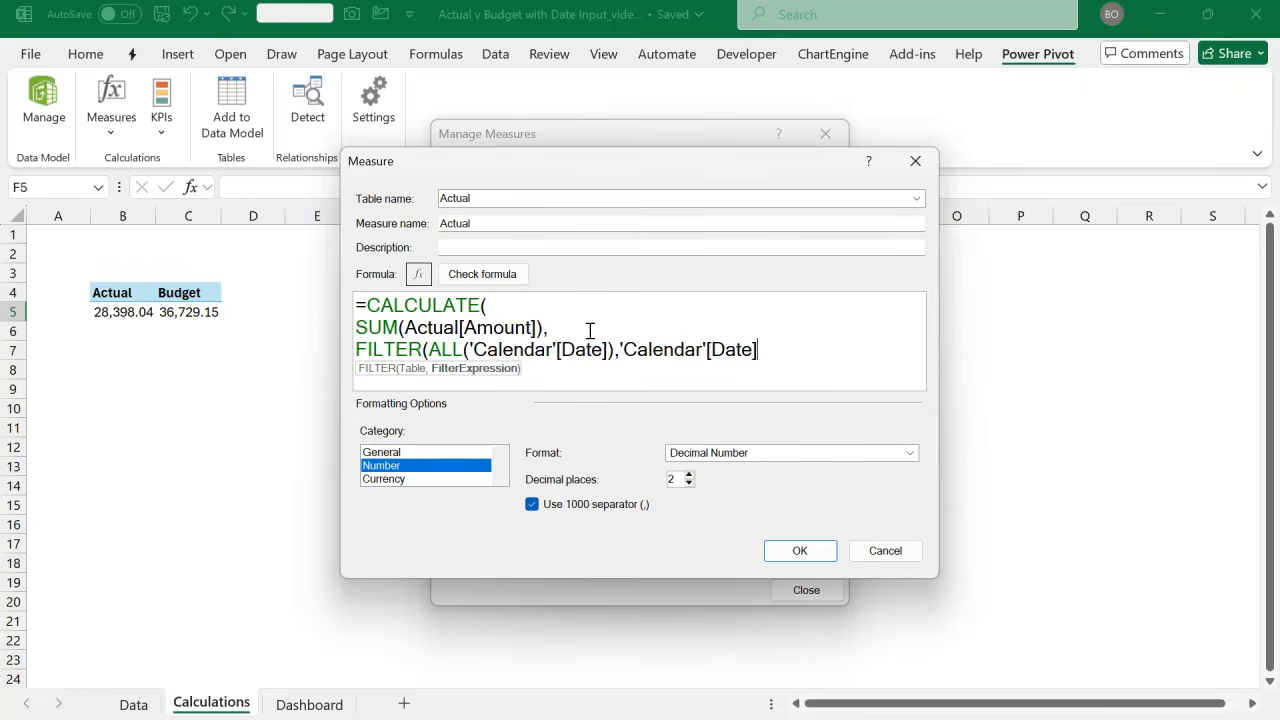
- Complete the filter condition with <=[SelectedDate] and close both the FILTER and CALCULATE functions
text(<=[)
key(Down)
key(Down)
key(Tab)
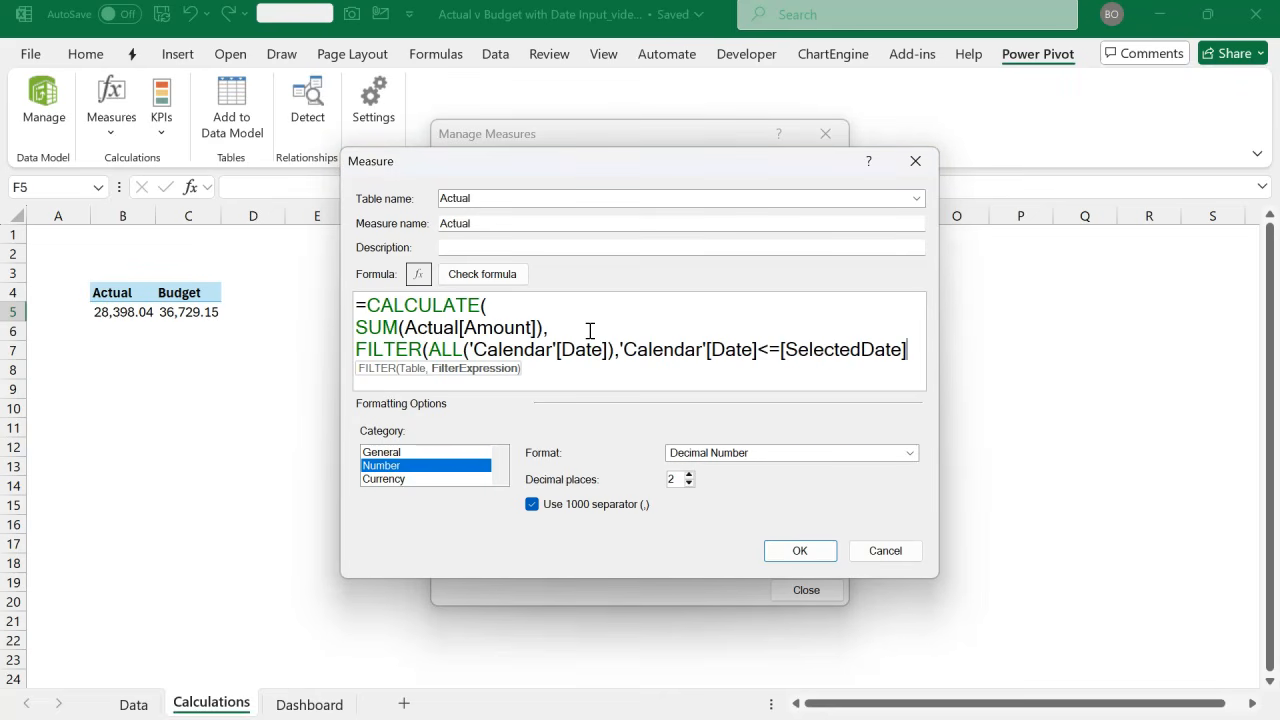
text())
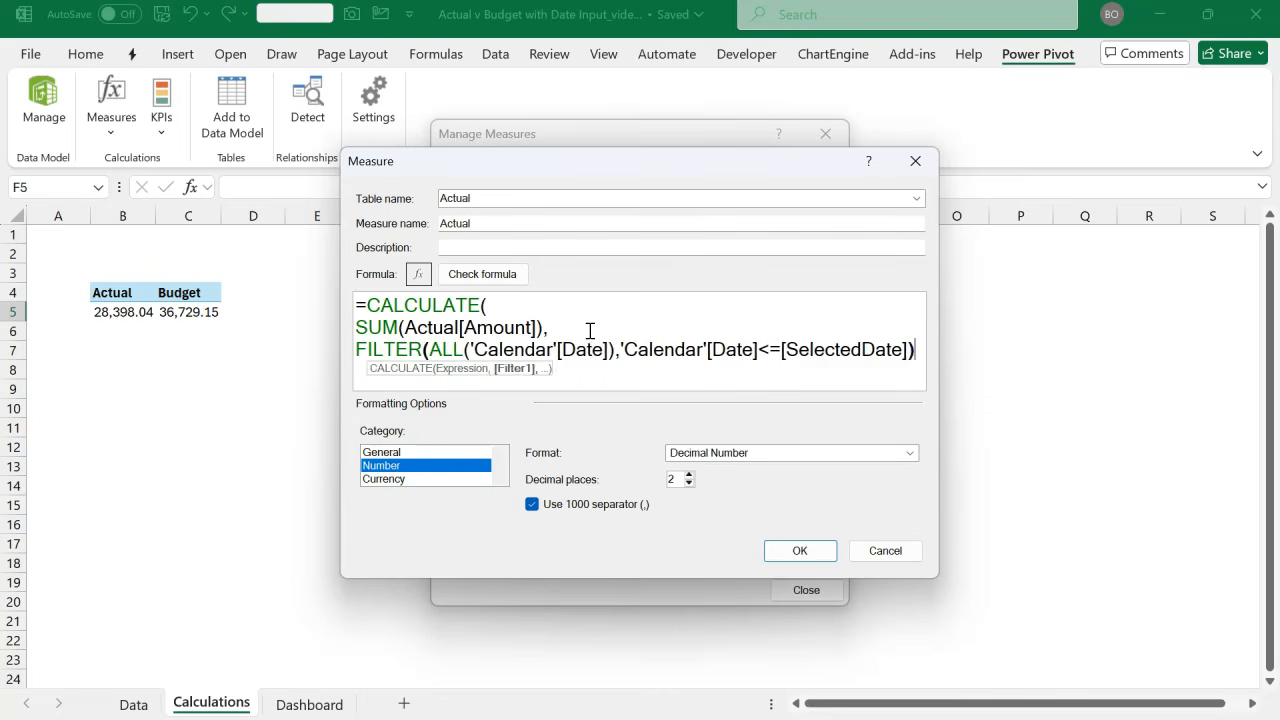
text())
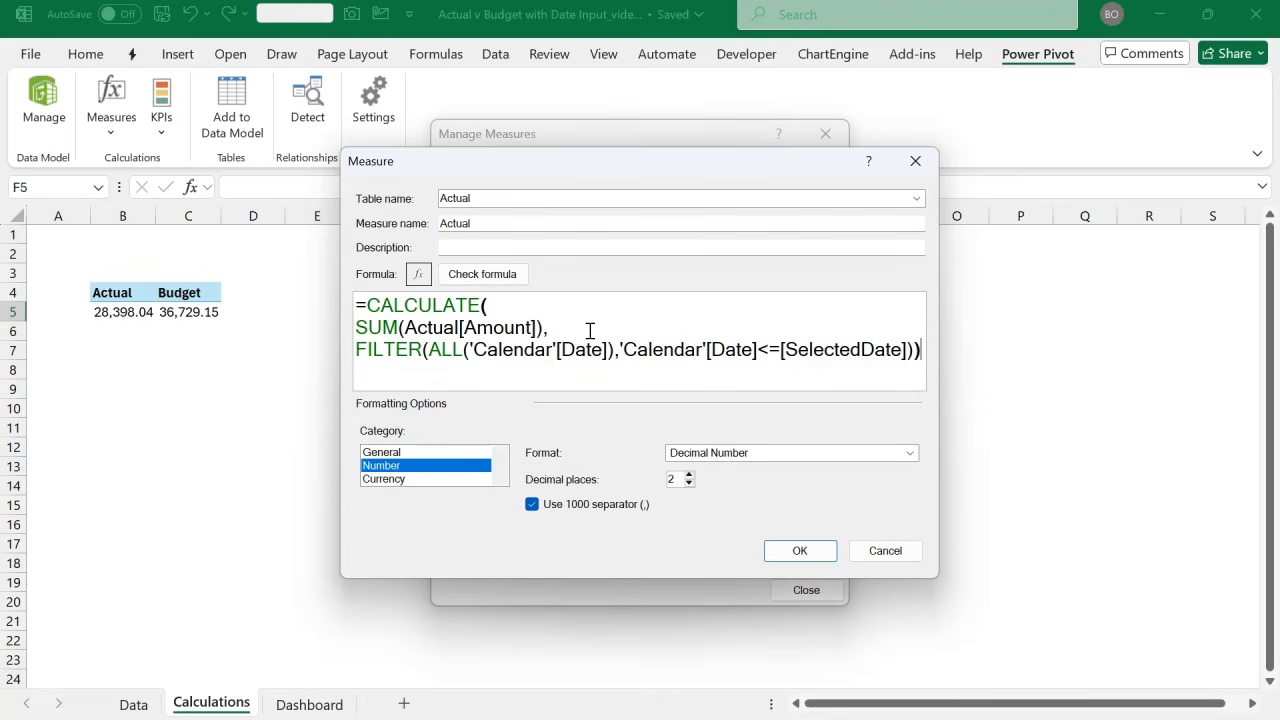
- Review the Actual measure's formula, check it for errors and save the measure
drag(546, 328, 408, 328)
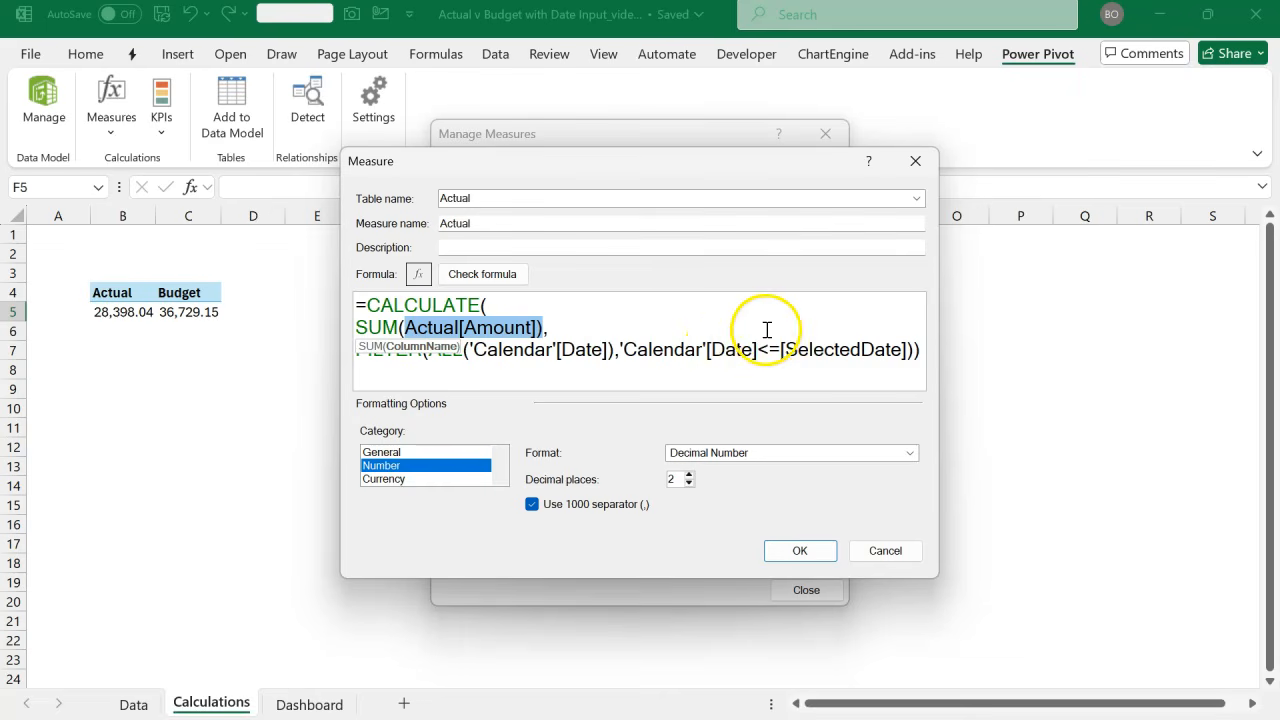
drag(779, 350, 909, 364)
click(510, 277)
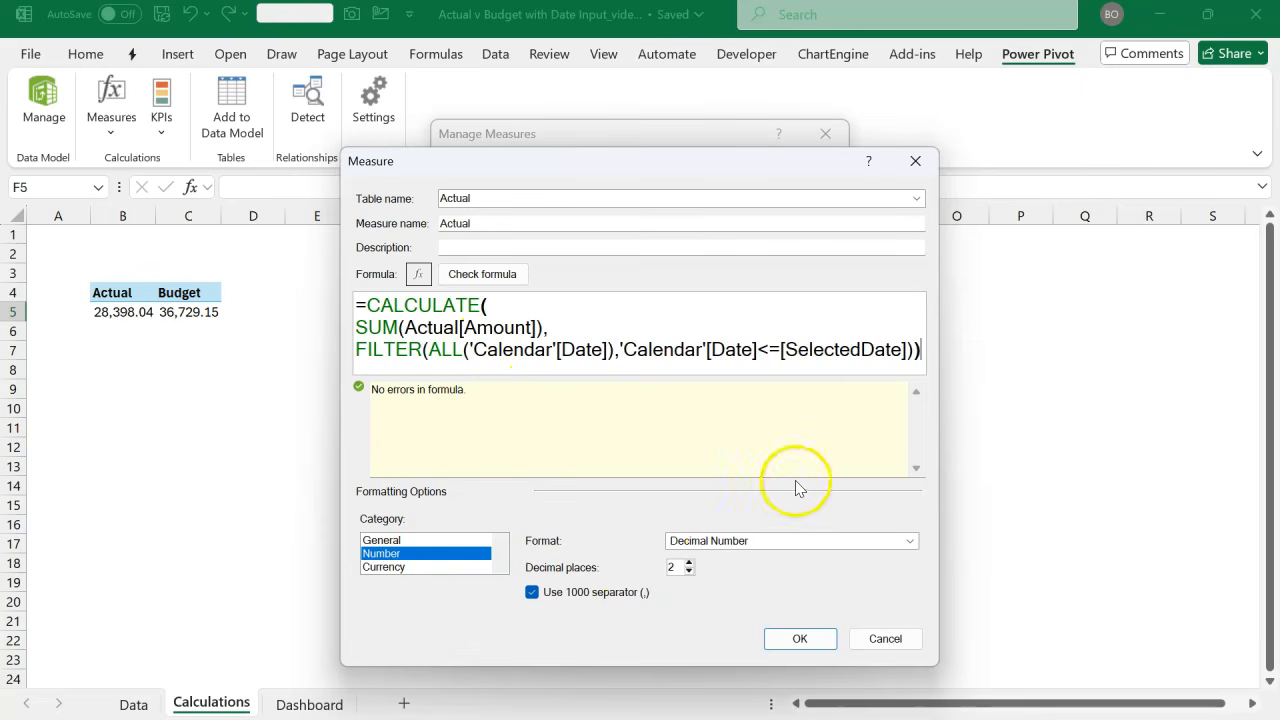
click(799, 642)
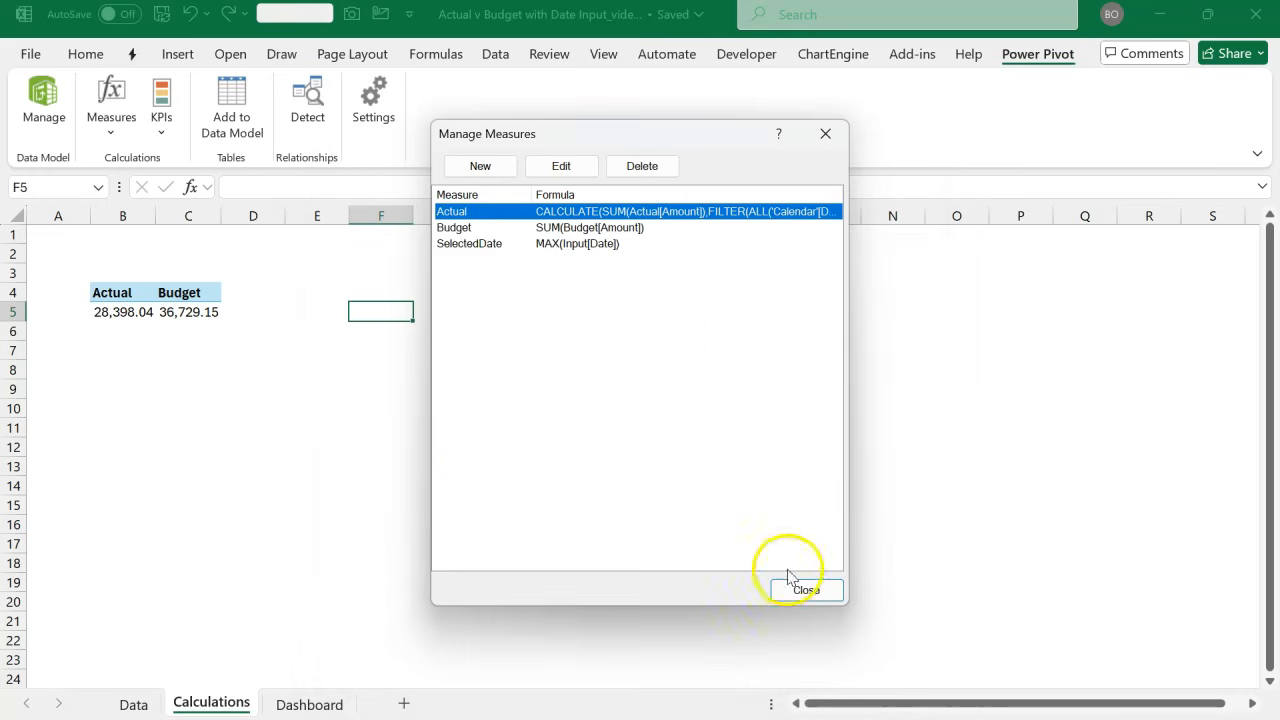
- Edit the Budget measure so that CALCULATE( precedes SUM(Budget[Amount]), then add a comma and a new line for the filter argument
click(465, 229)
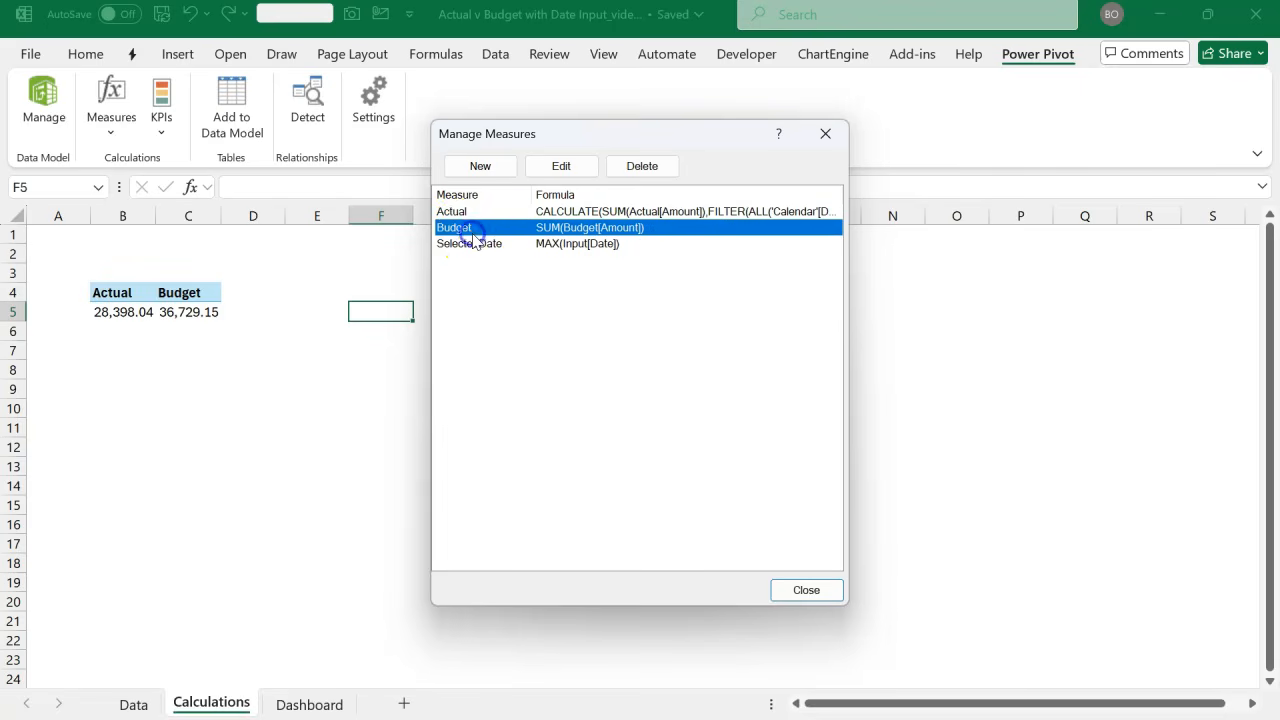
click(565, 170)
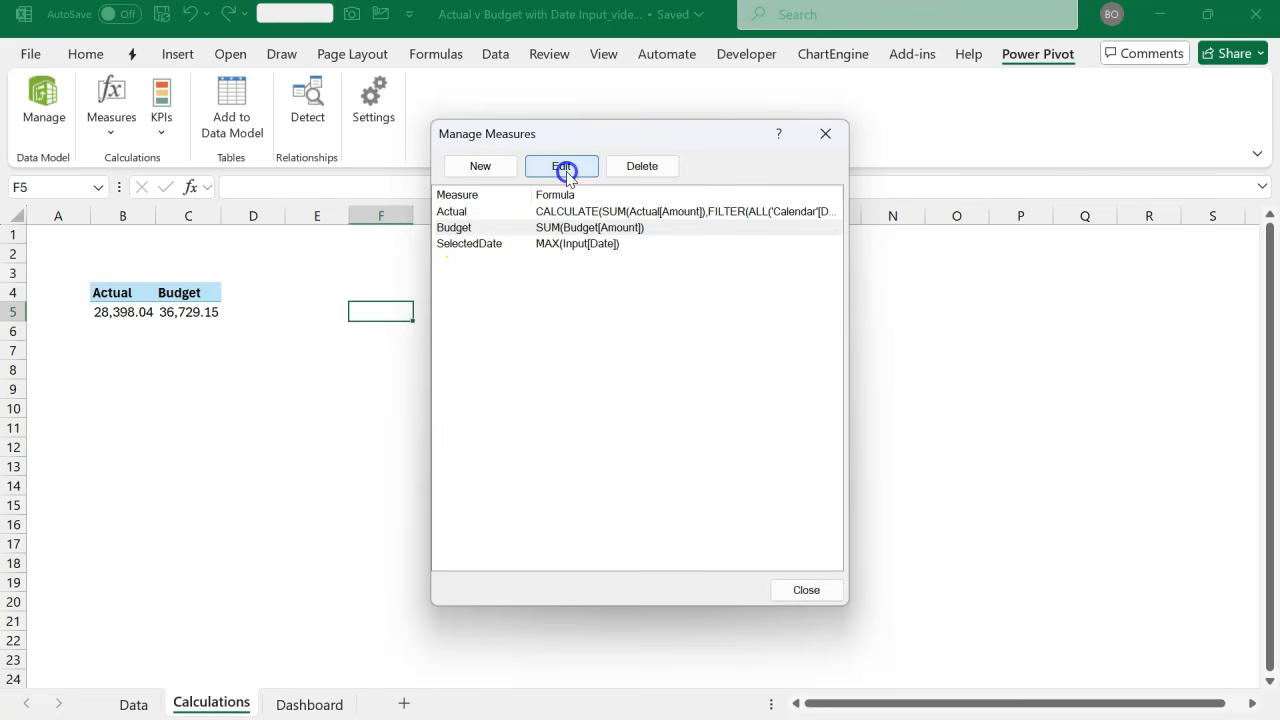
click(414, 306)
text(cal)
key(Tab)
ctrl+scroll(414, 306, up, 2)
click(593, 339)
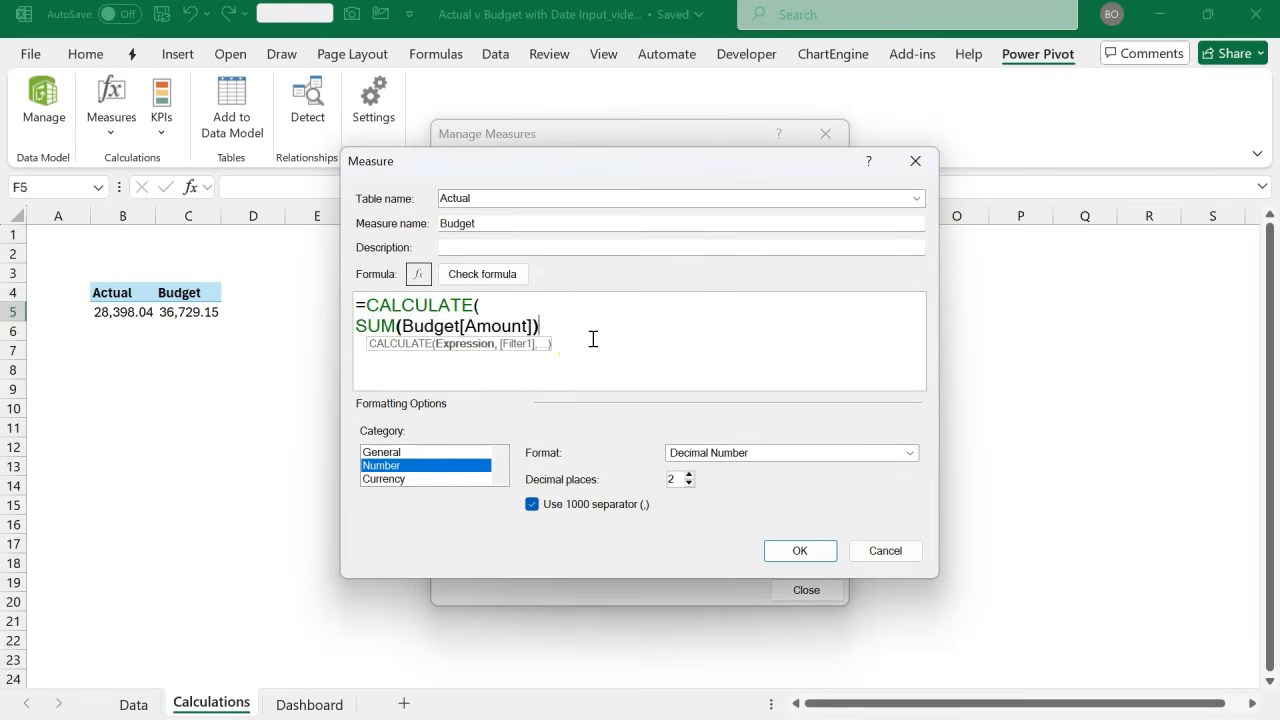
text(,)
key(shift+Return)
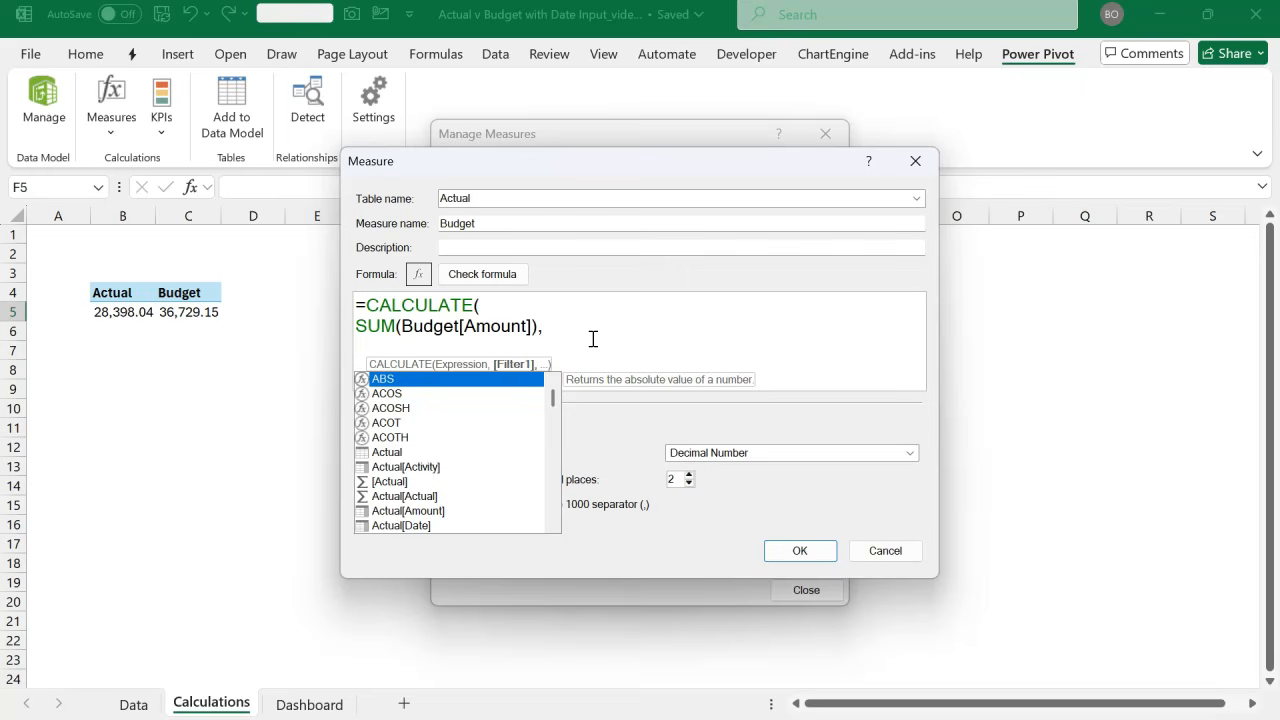
- Begin the Budget measure's filter argument with FILTER(ALL('Calendar'[Date]), on the new formula line
text(filter(a)
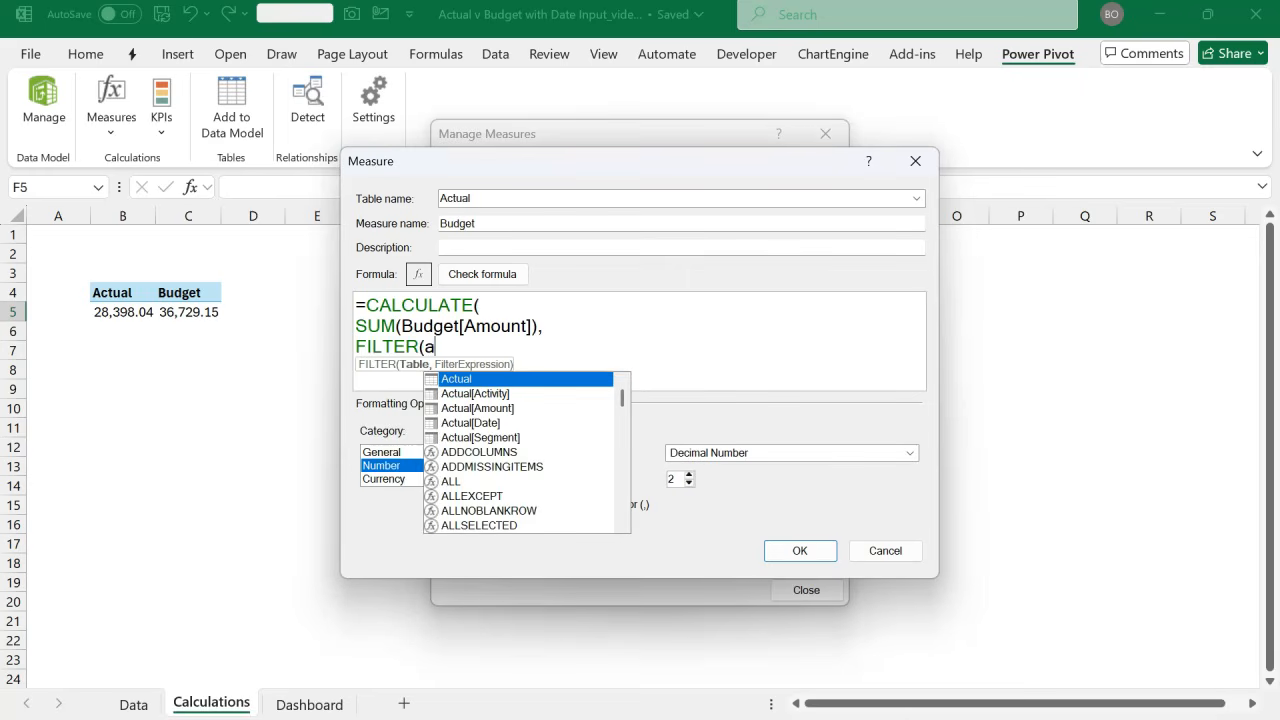
text(l)
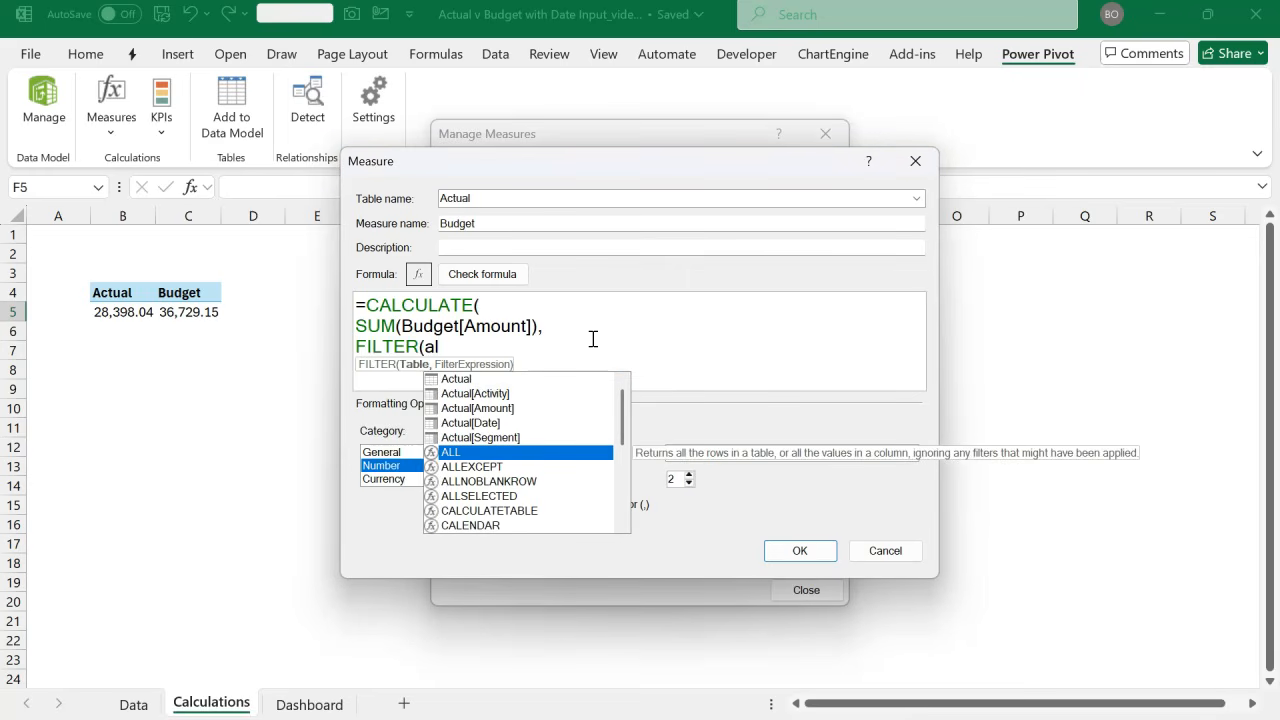
key(Tab)
text(ca)
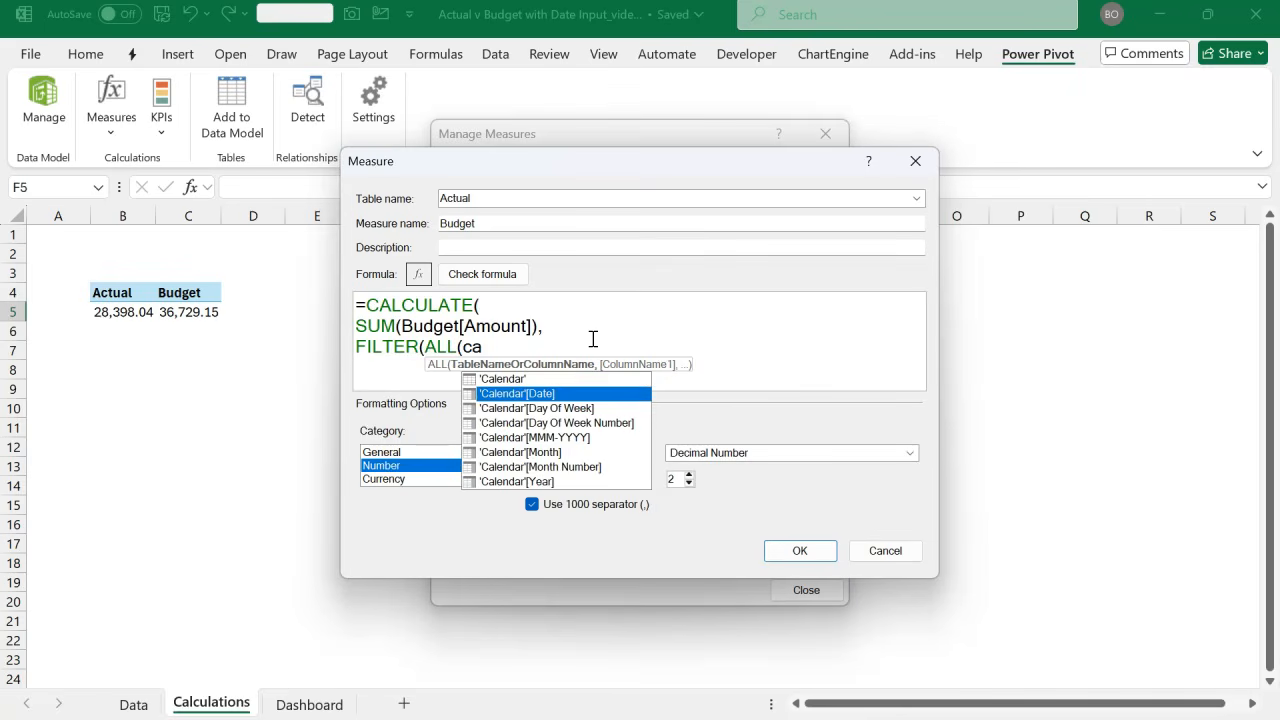
key(Tab)
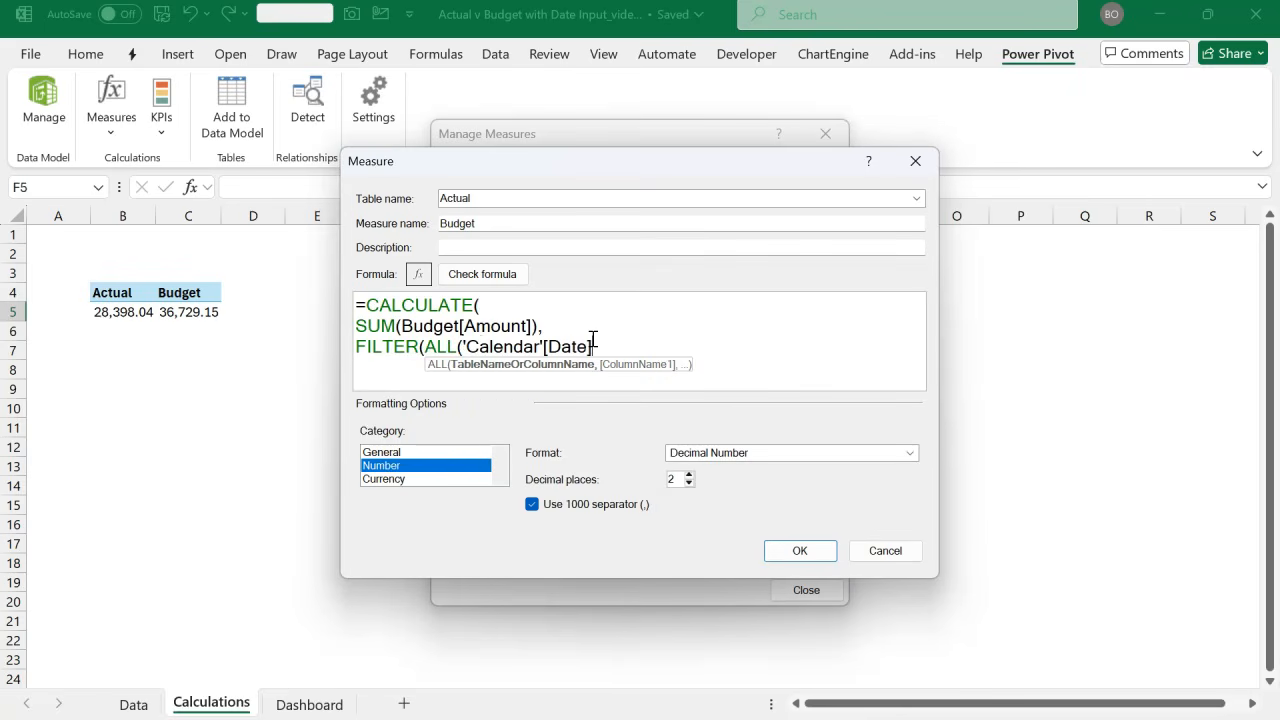
text(),)
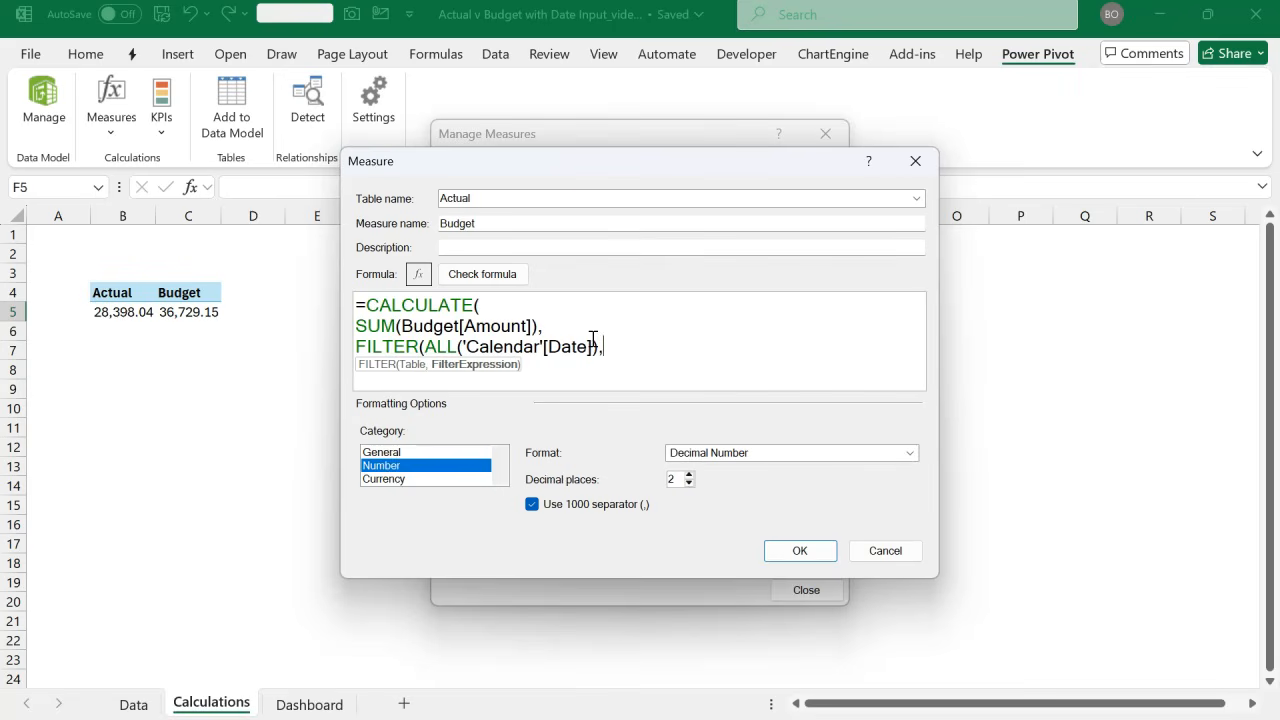
- Start the FILTER condition of the Budget measure with the 'Calendar'[Date] column
text(cal)
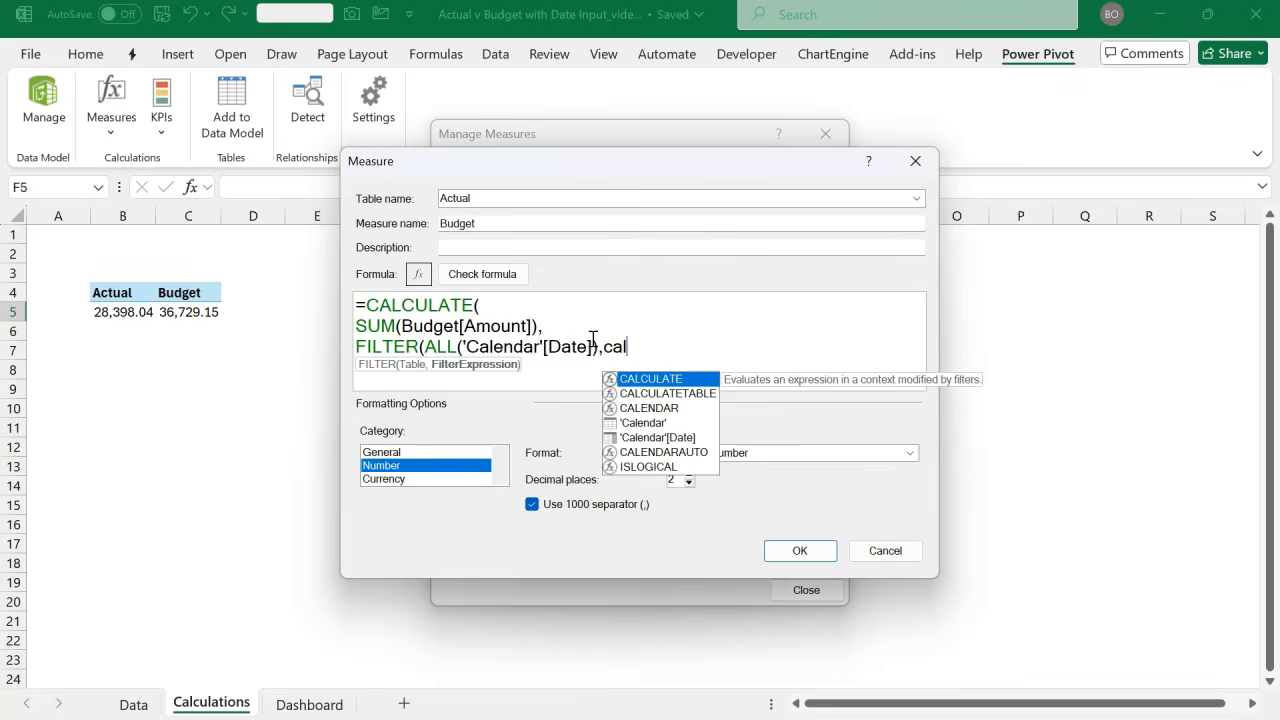
key(Down)
key(Down)
key(Down)
key(Down)
key(Tab)
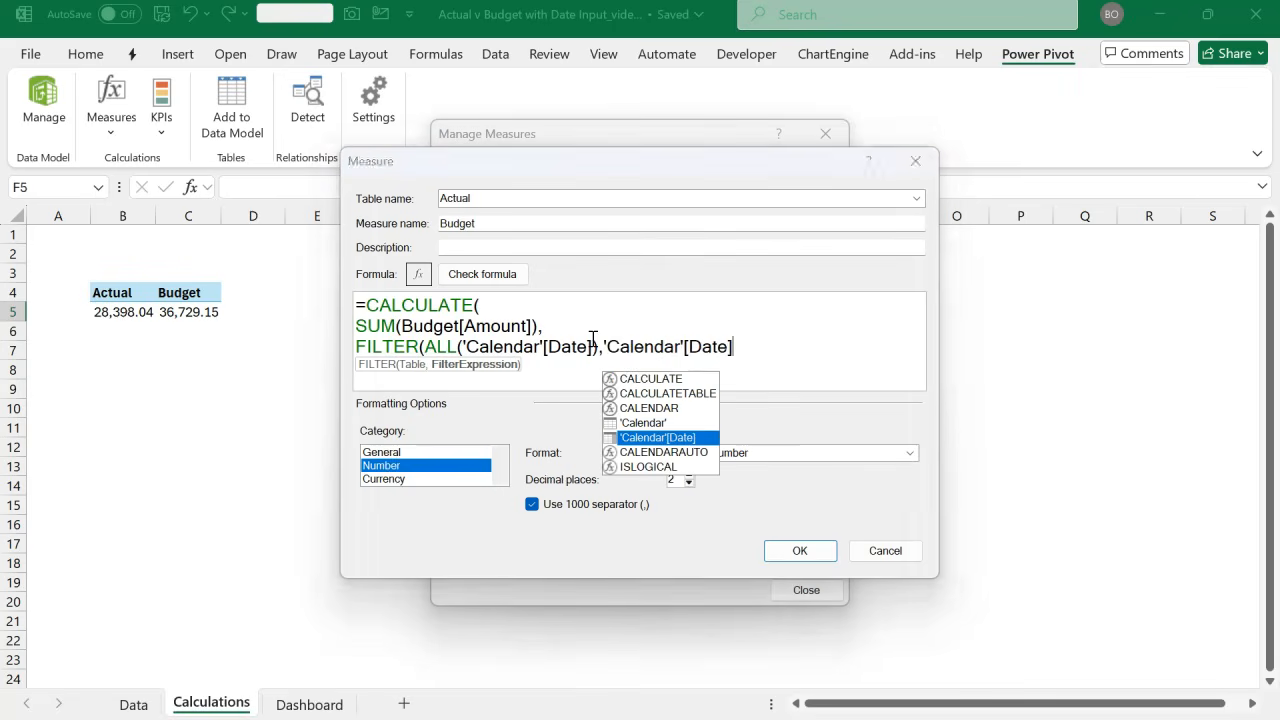
- Complete the Budget measure's condition with <=[SelectedDate], close both functions, then check the formula and save the measure
text(<=)
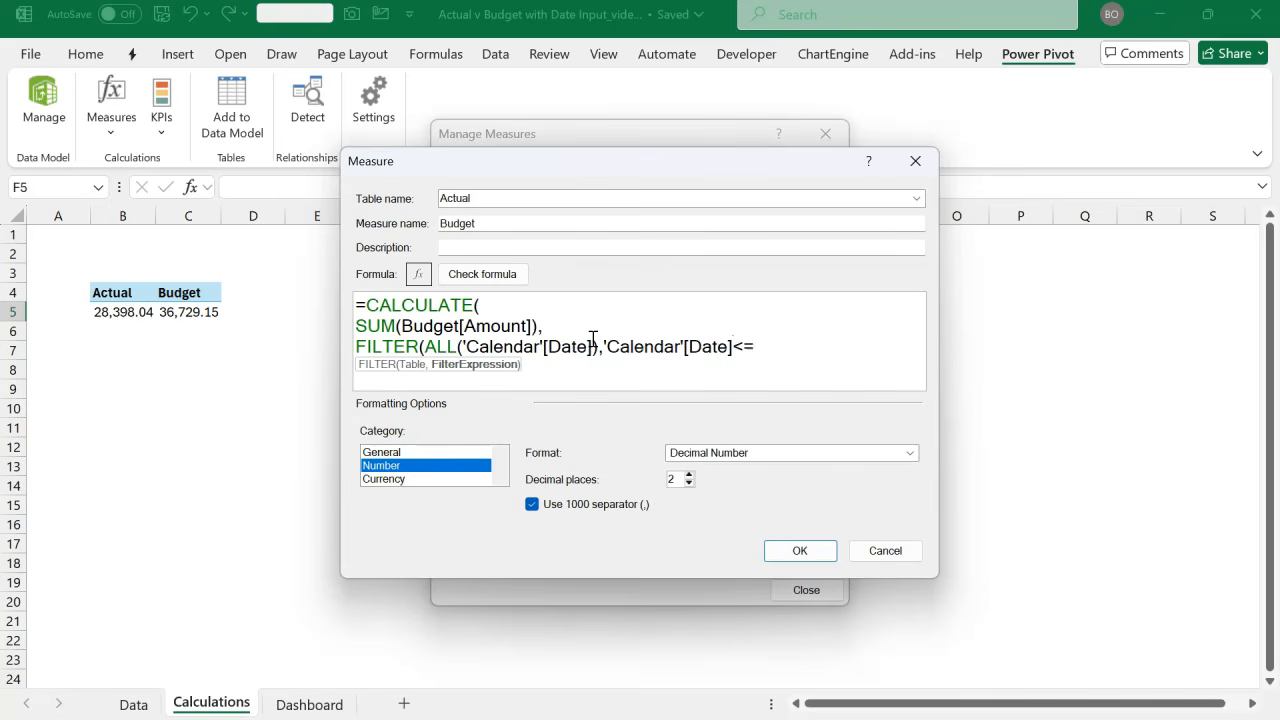
text([)
key(Down)
key(Down)
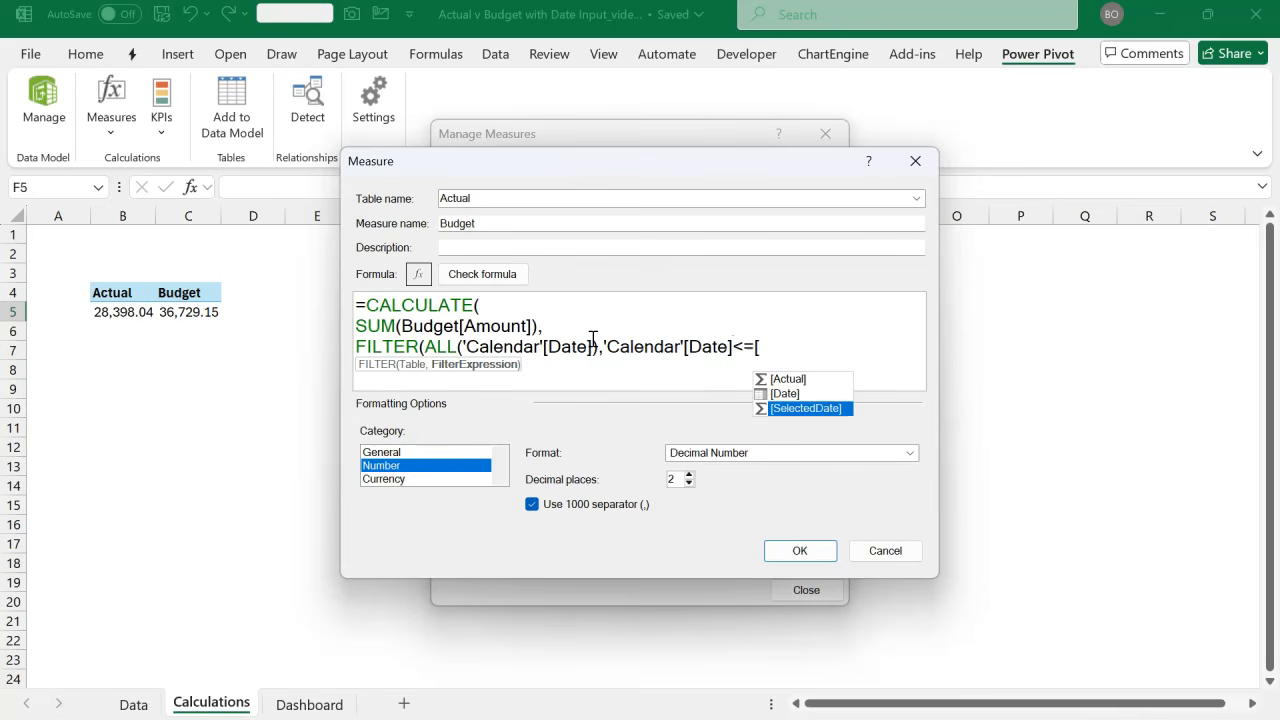
key(Tab)
text())
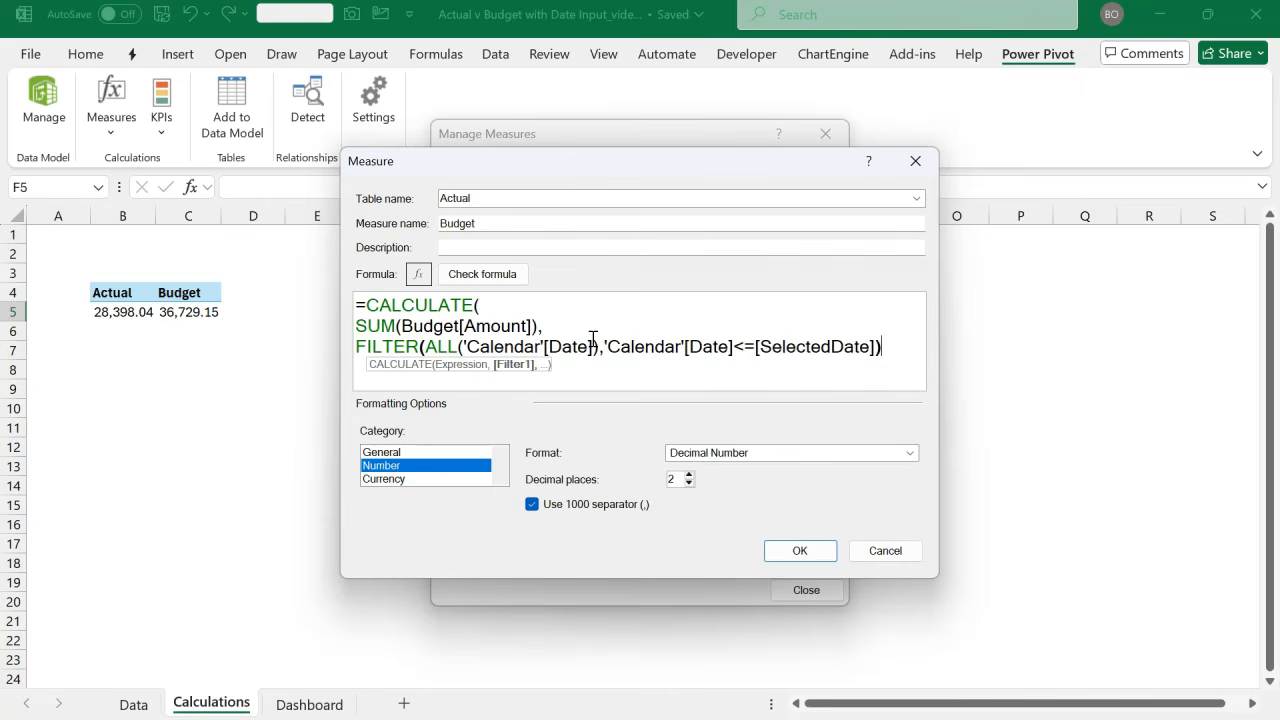
text())
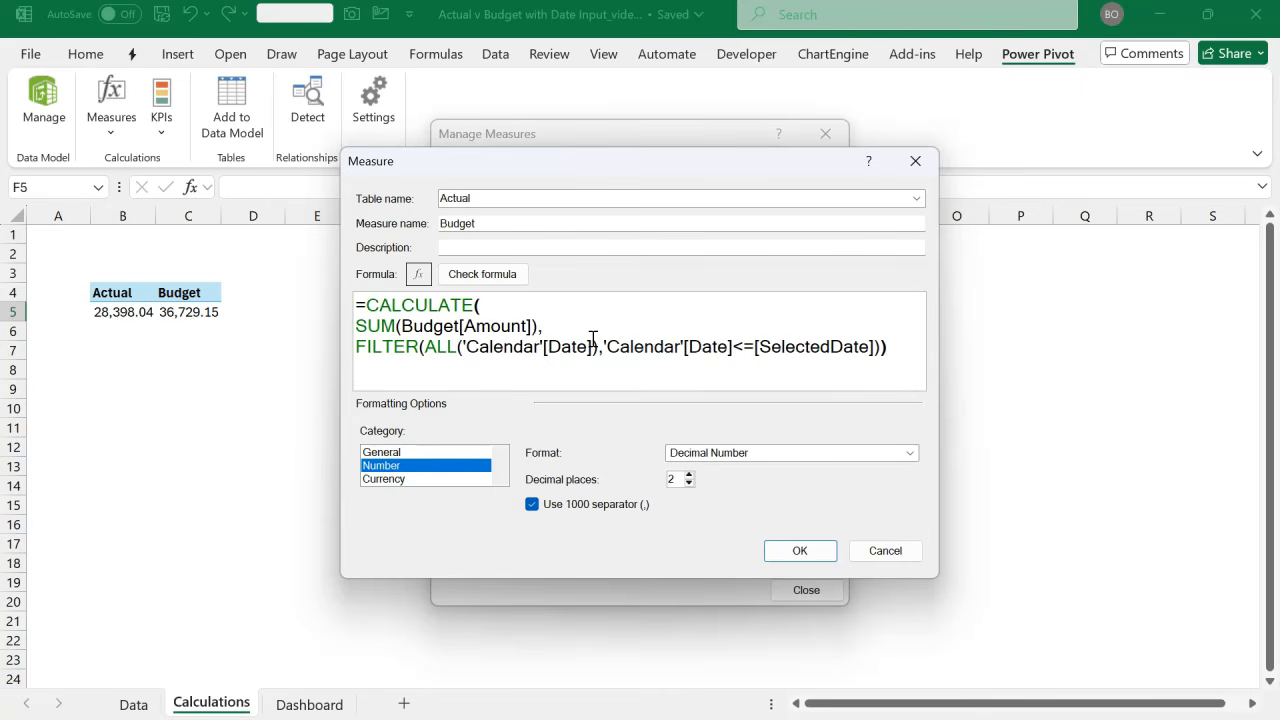
click(522, 275)
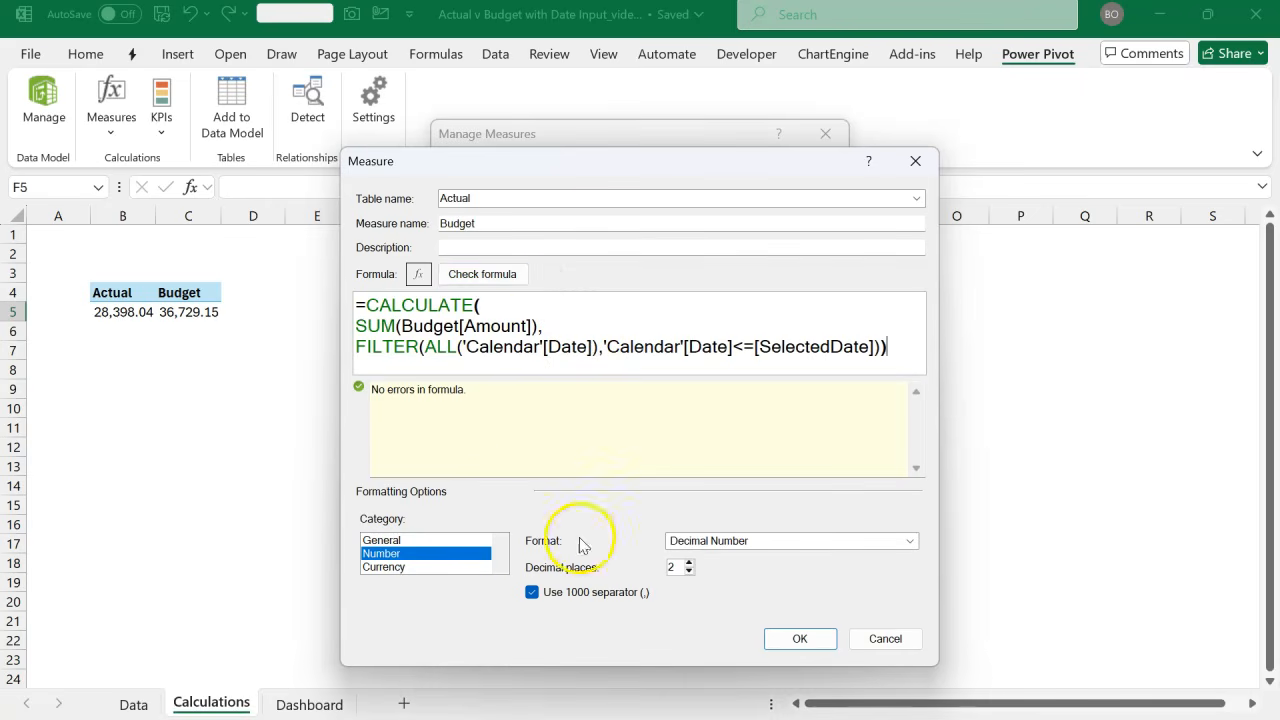
click(792, 638)
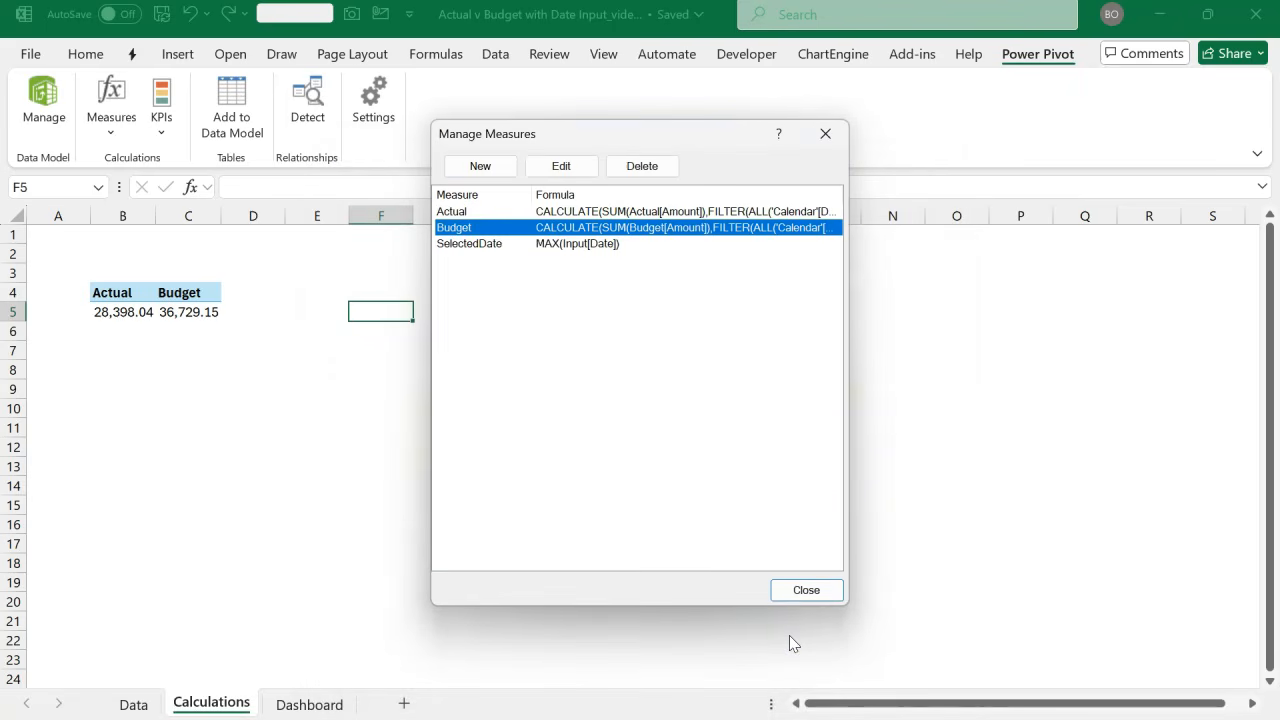
- Create a new measure named Variance in the Actual table with the formula =[Budget] - [Actual]
click(495, 175)
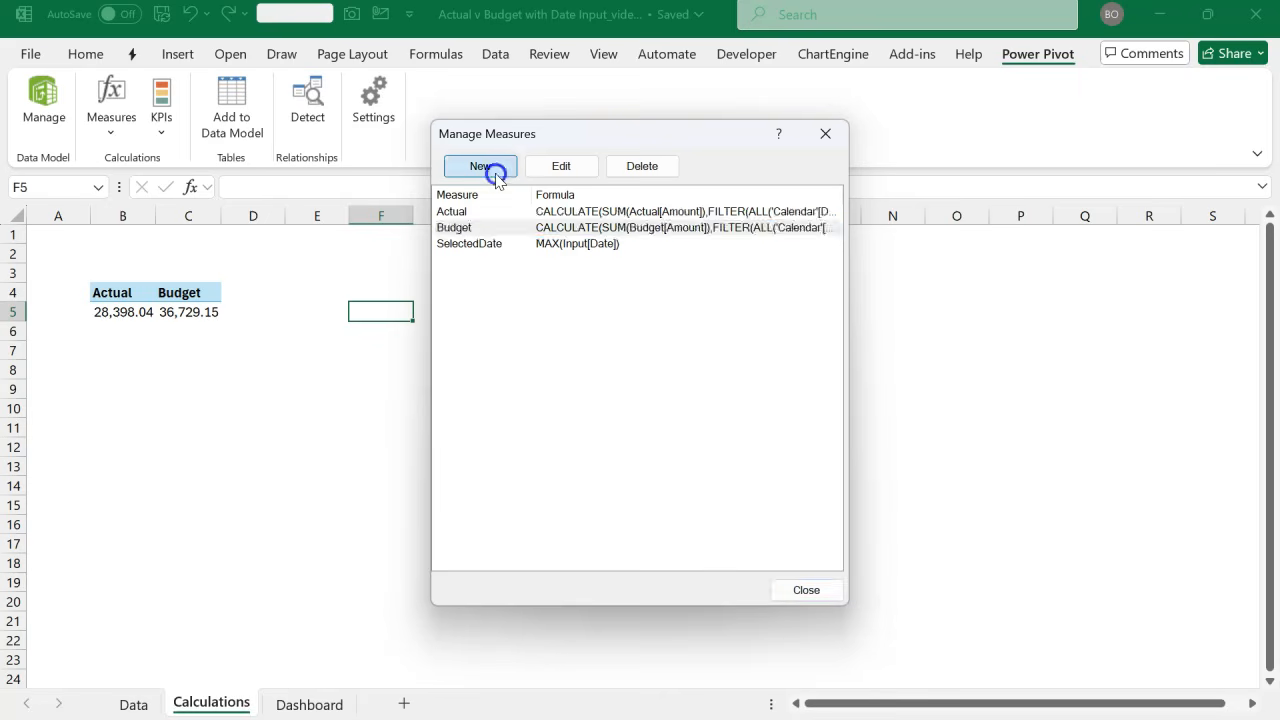
drag(511, 223, 394, 223)
text(Variance)
click(409, 317)
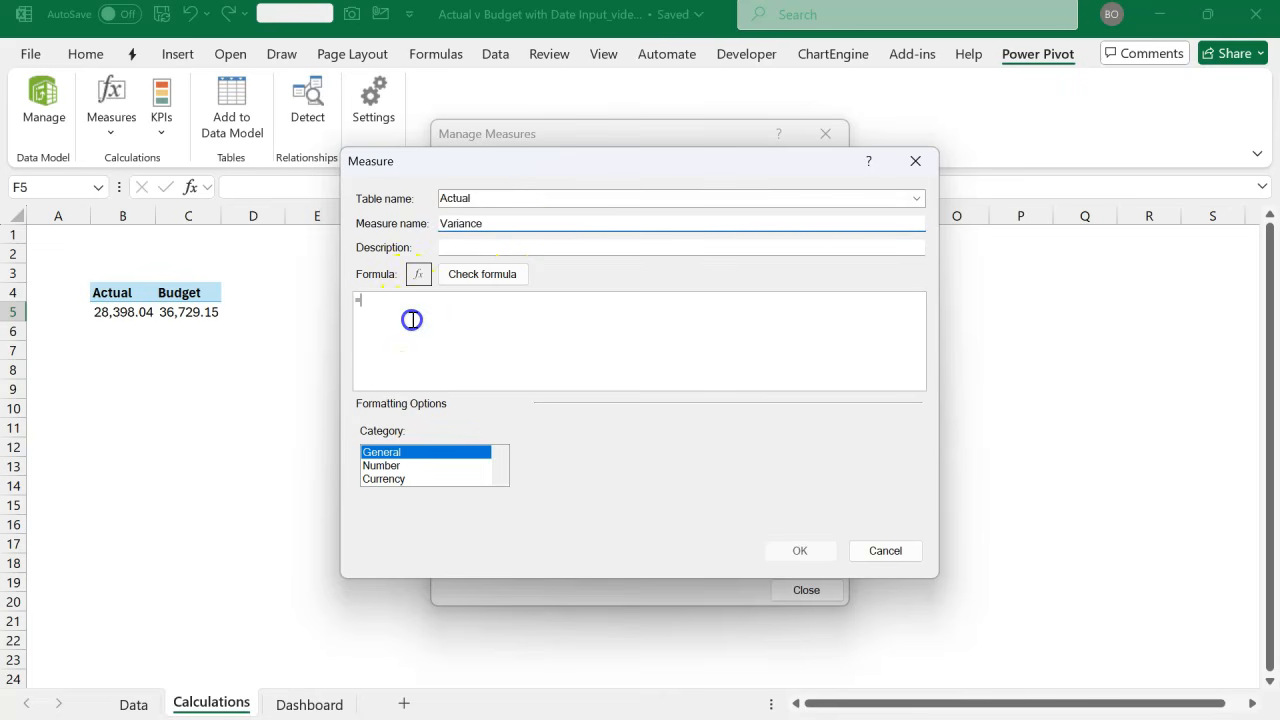
text([)
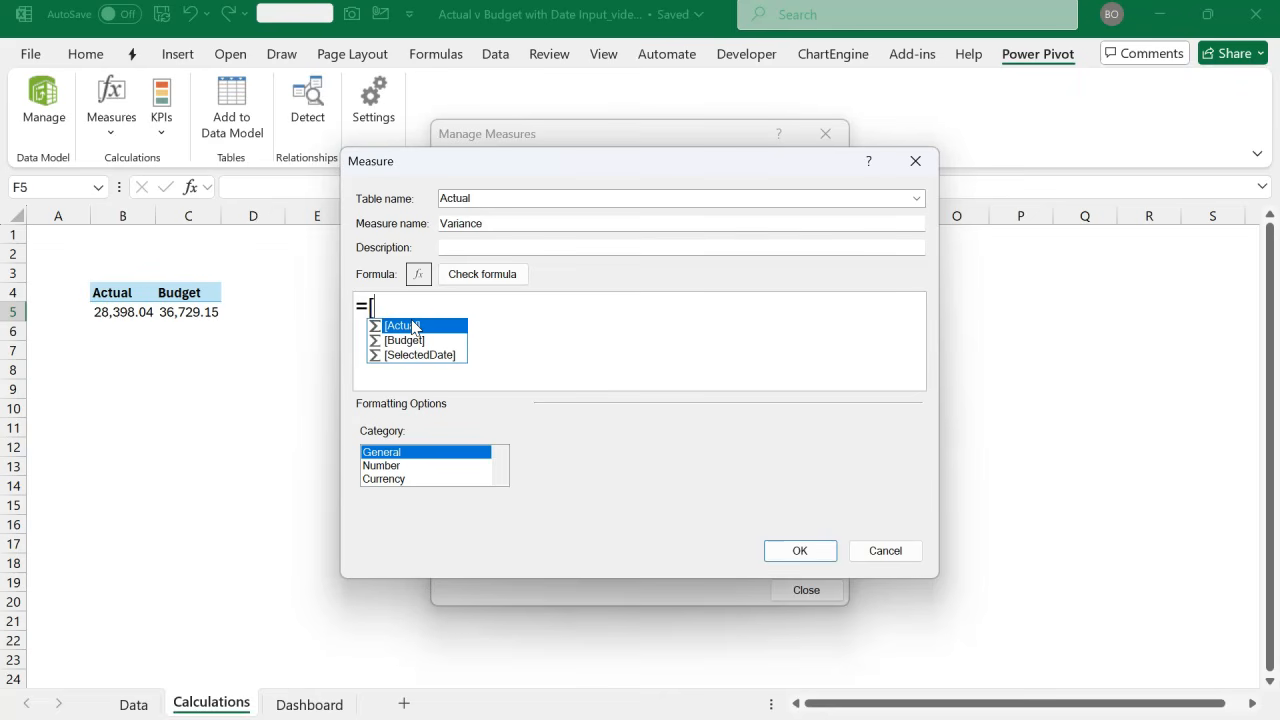
key(Down)
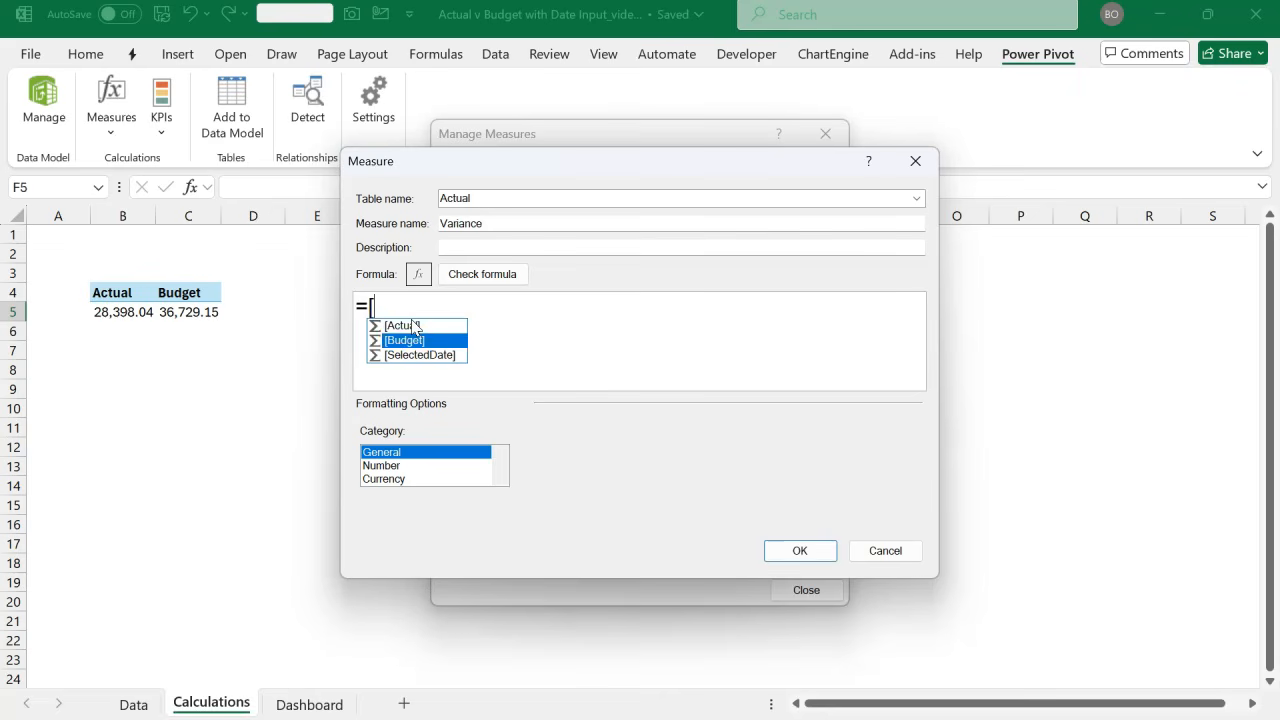
key(Tab)
text(- [)
key(Tab)
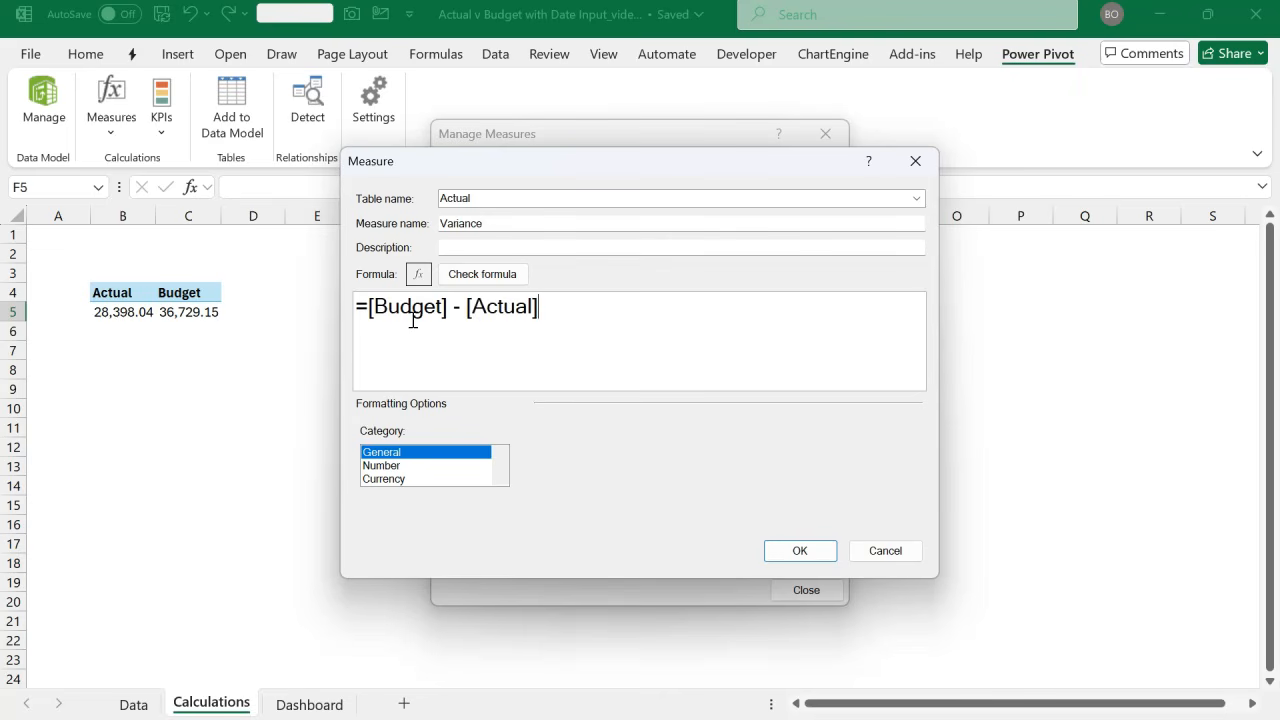
- Check the Variance formula, format it as a Number with the 1000 separator, save it and close the measure manager
click(481, 276)
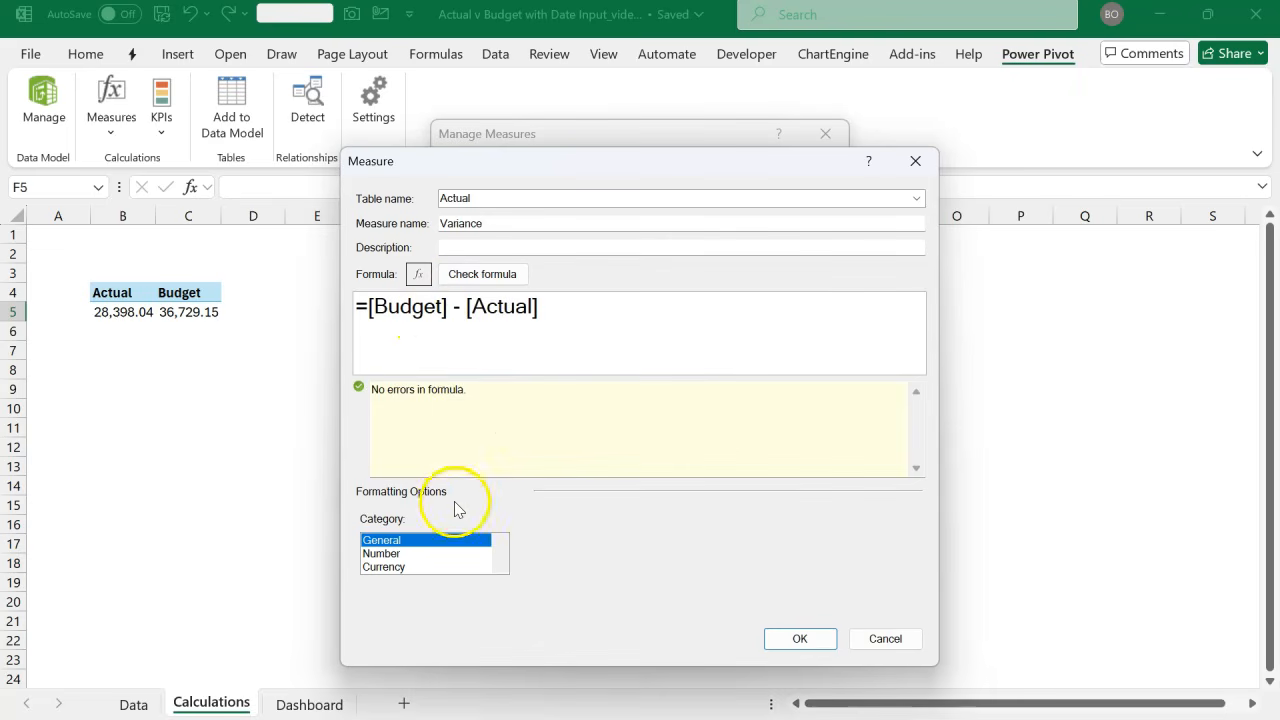
click(404, 554)
click(532, 594)
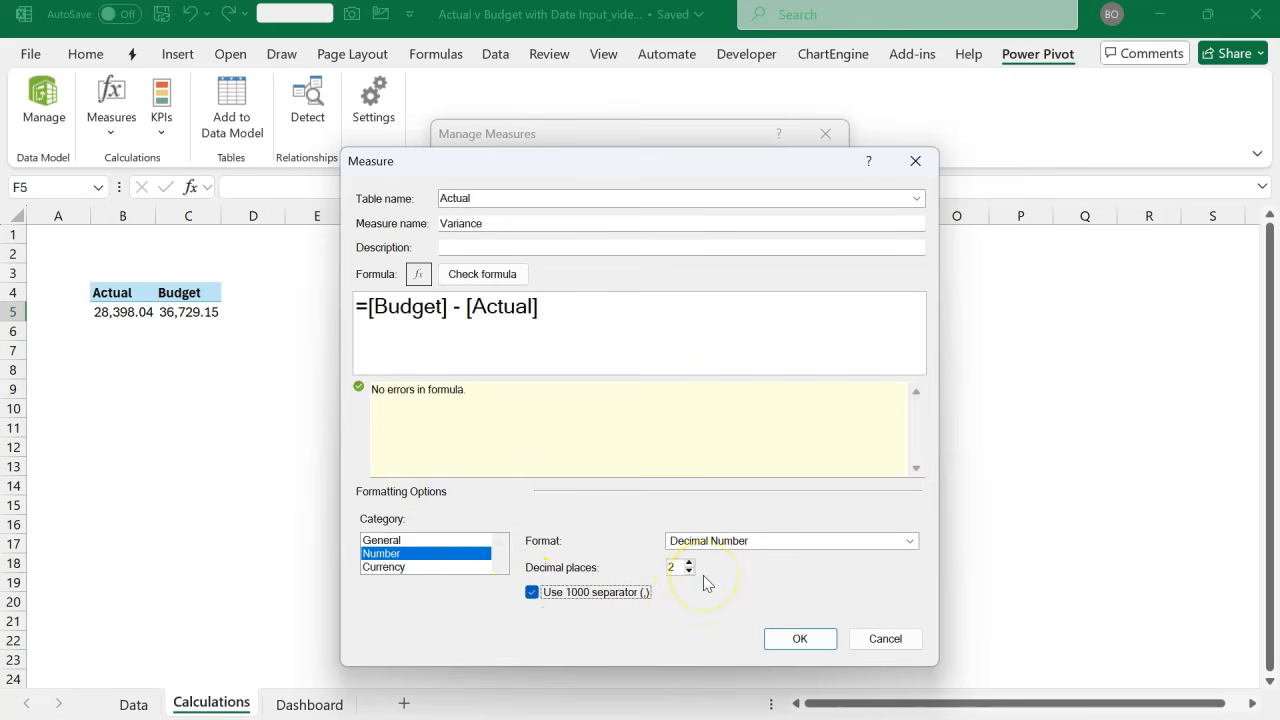
click(792, 638)
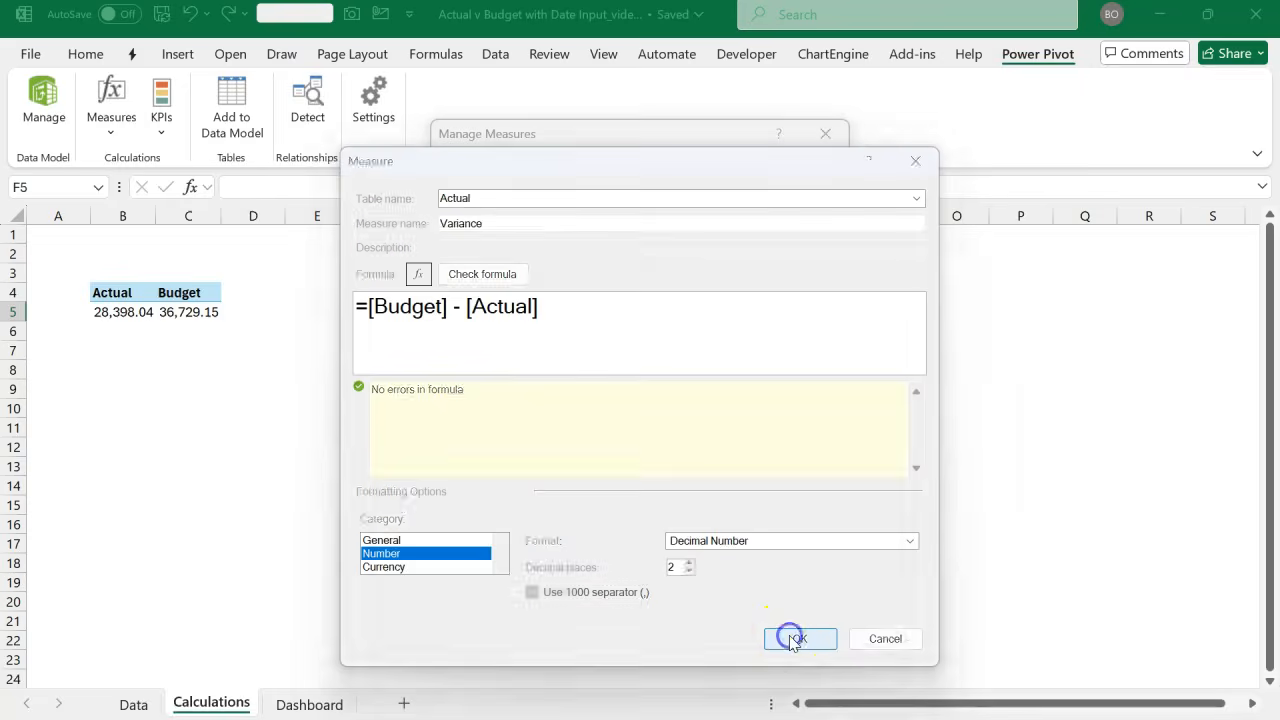
click(823, 590)
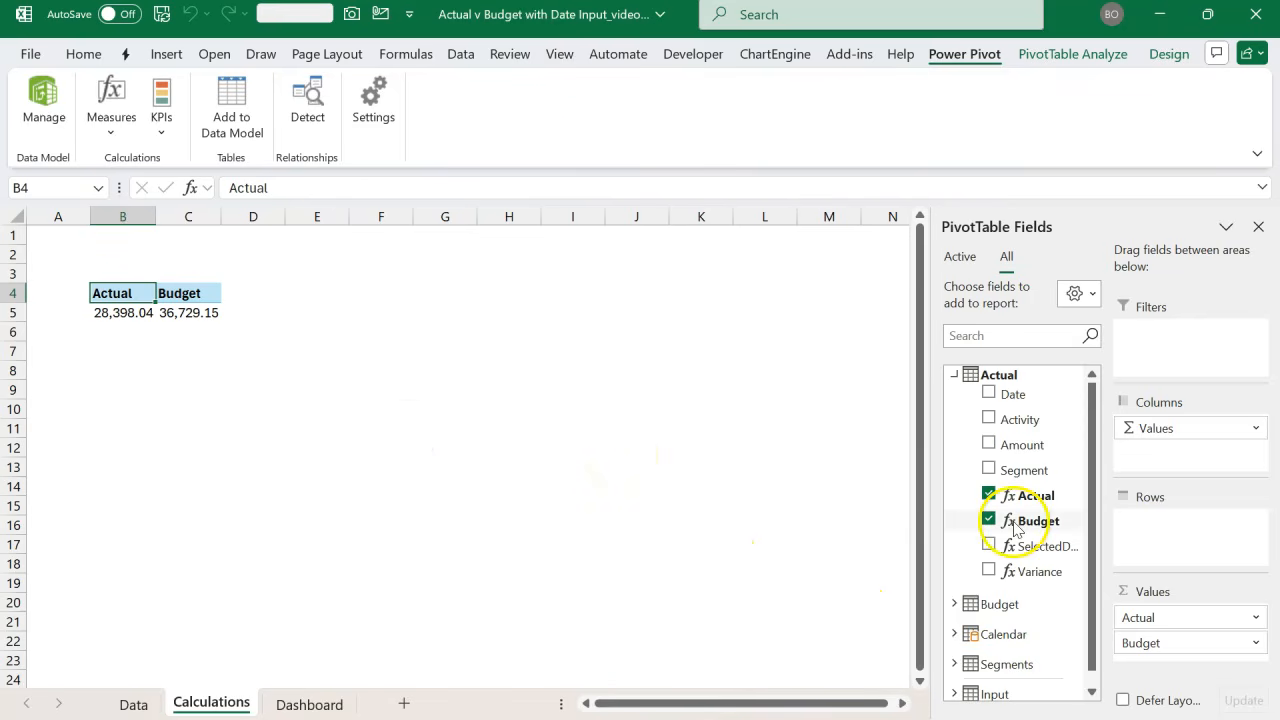
- Add the Variance measure to the PivotTable values and close the field list
click(988, 571)
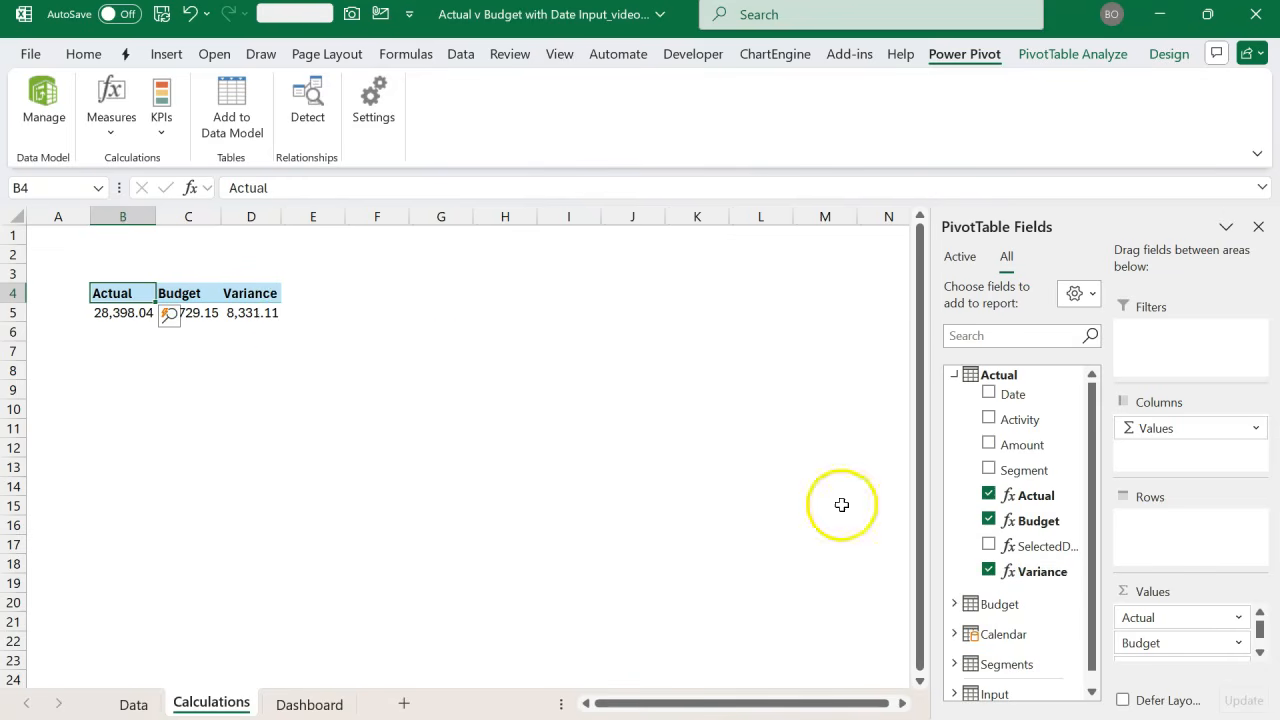
click(254, 317)
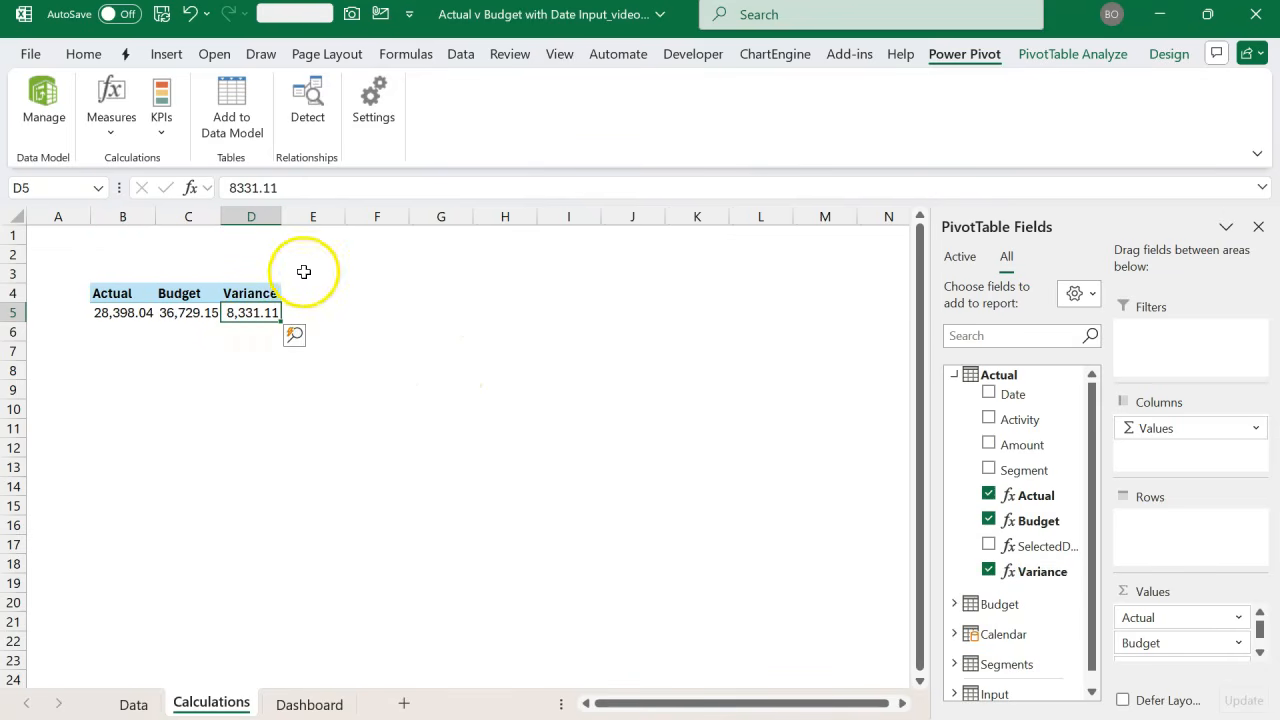
click(1258, 227)
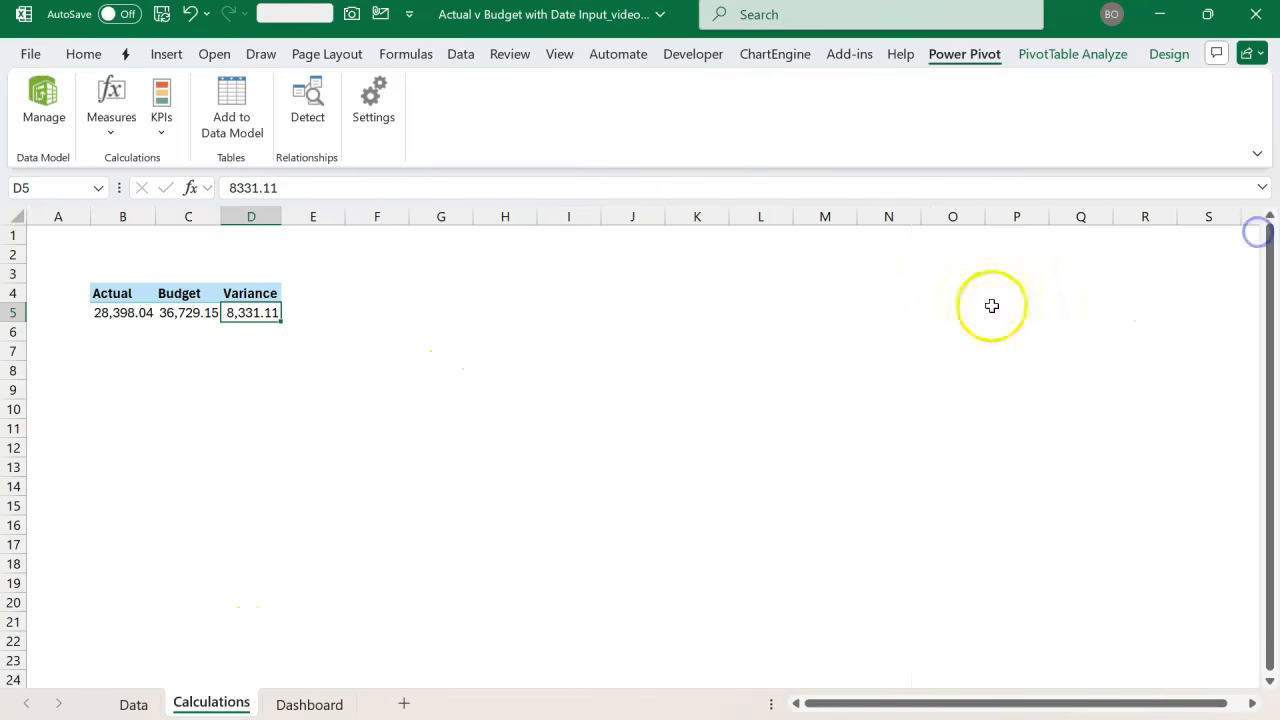
- Check the Data sheet for the 22-Jun-25 entries in the Actual and Budget tables, then return to the Calculations sheet
click(316, 698)
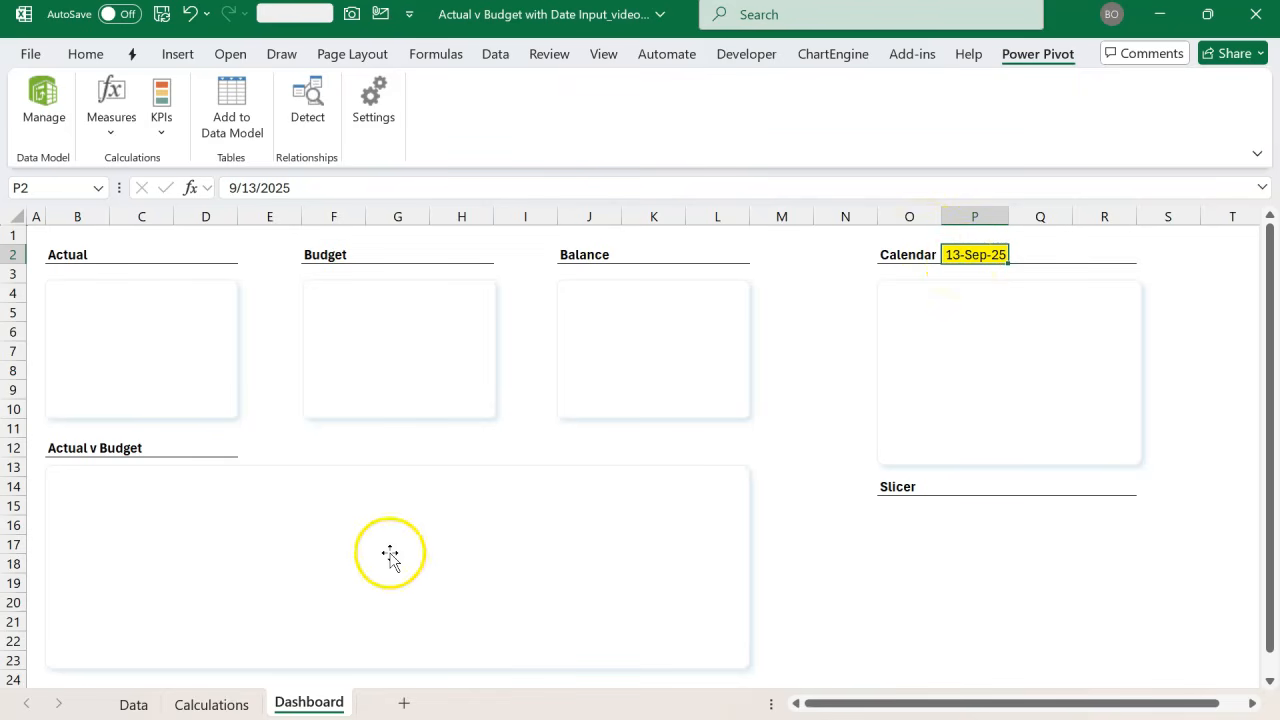
click(134, 704)
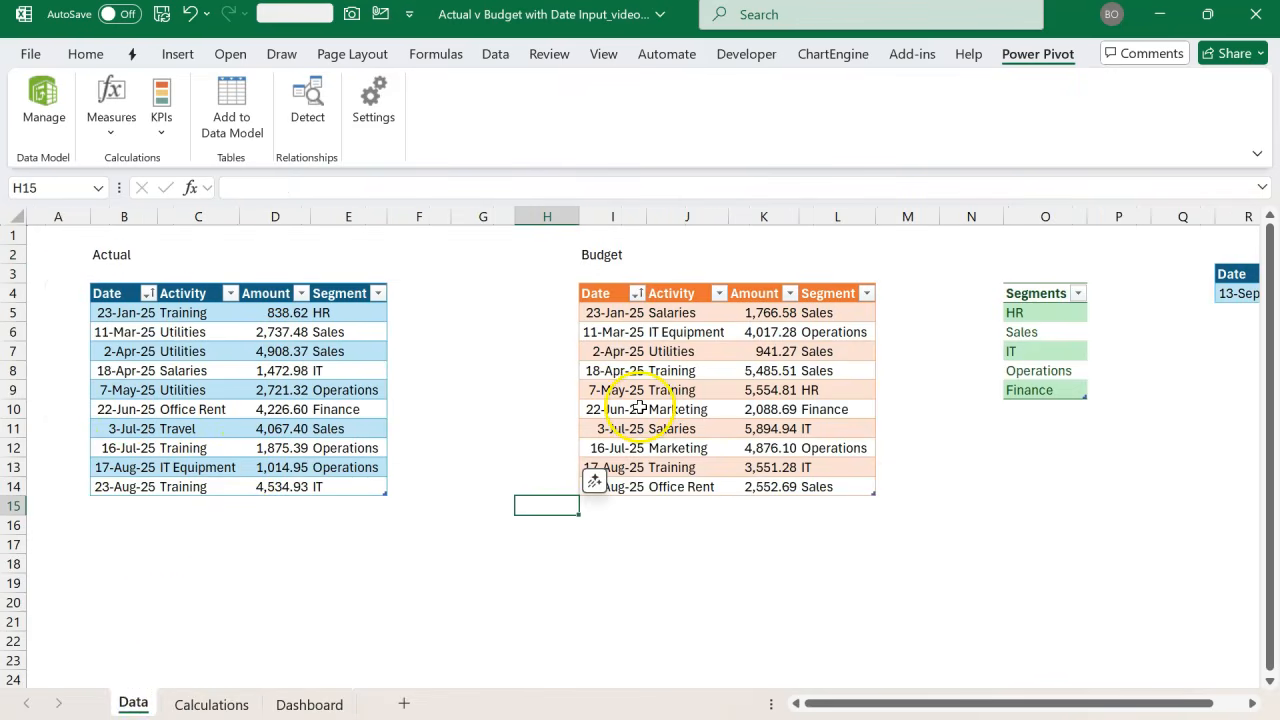
click(122, 410)
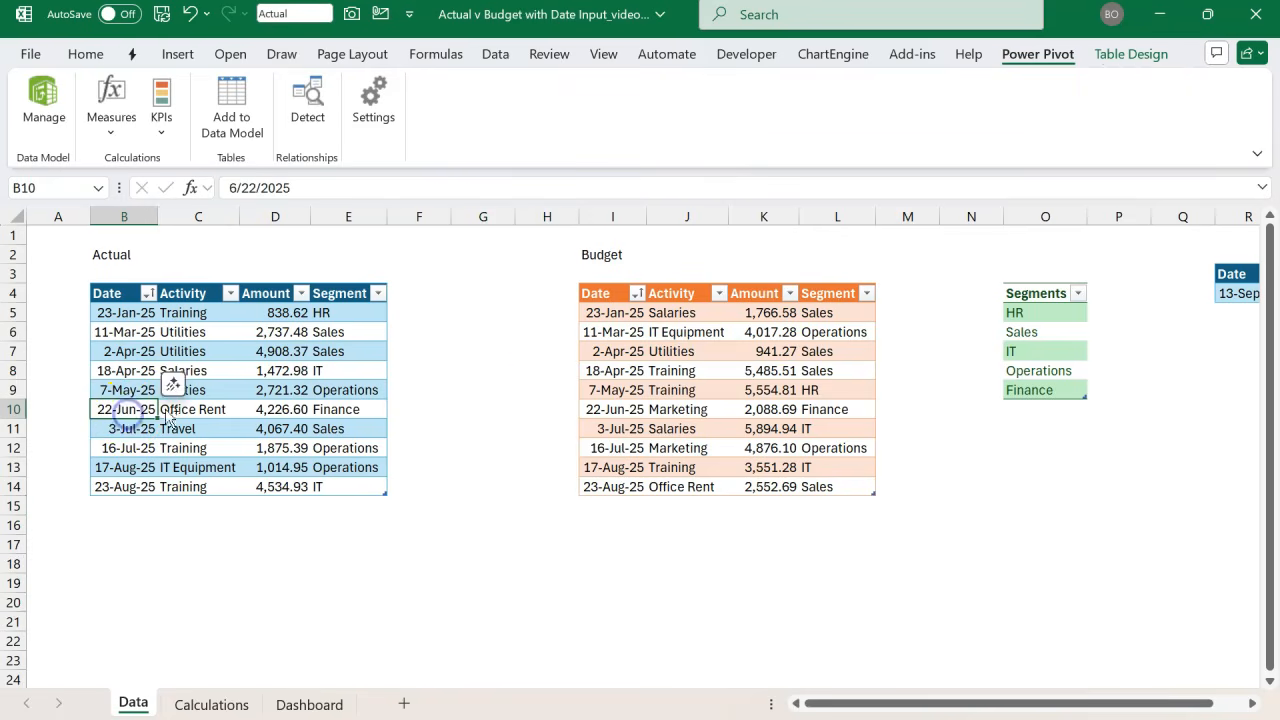
click(614, 410)
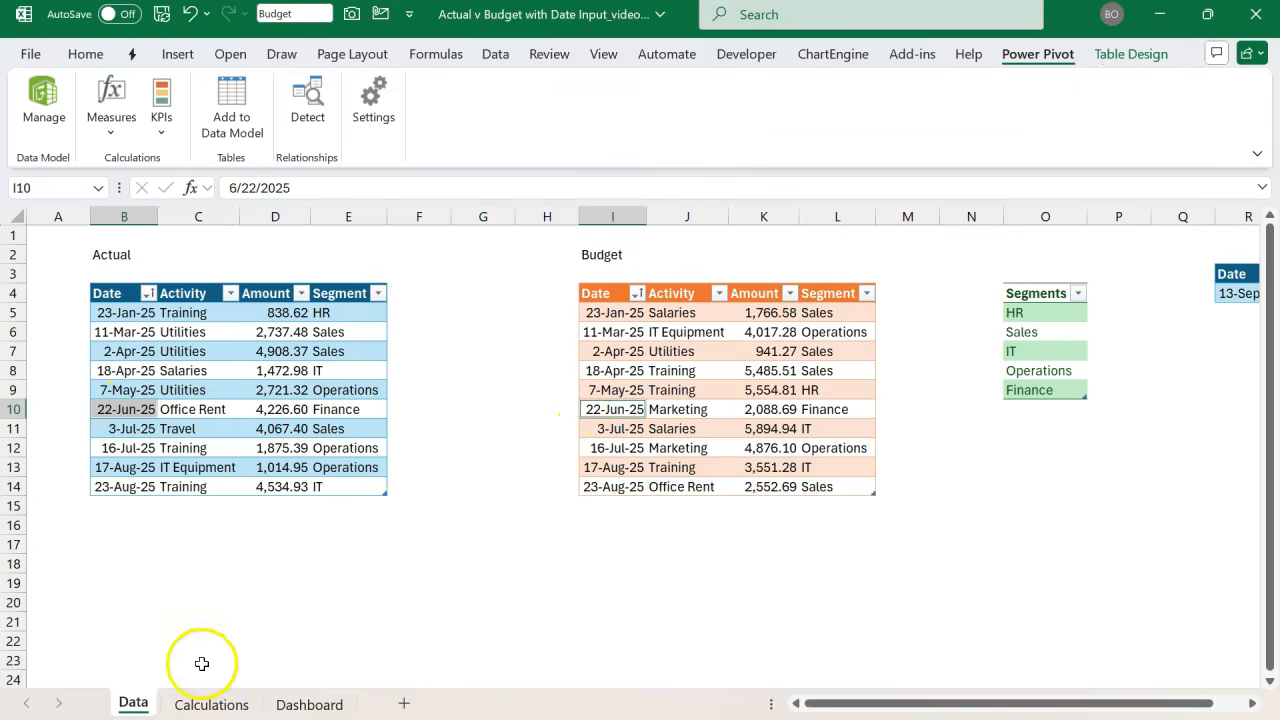
click(211, 705)
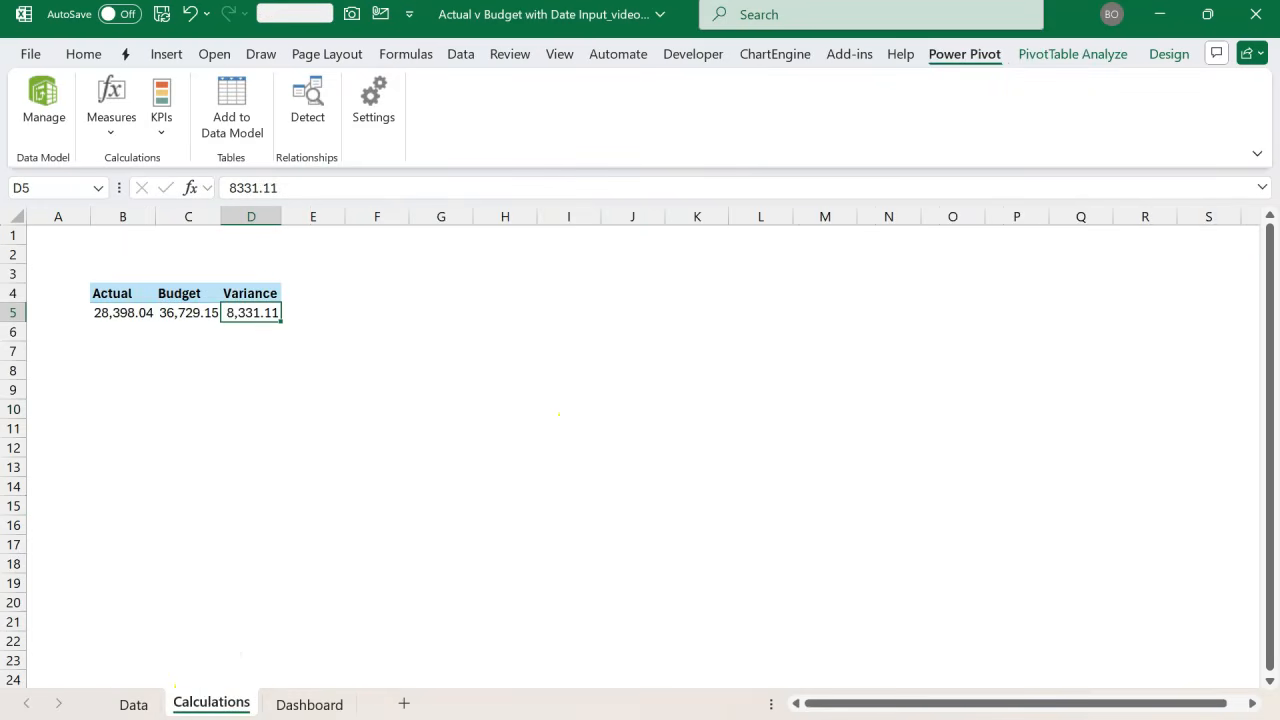
click(317, 660)
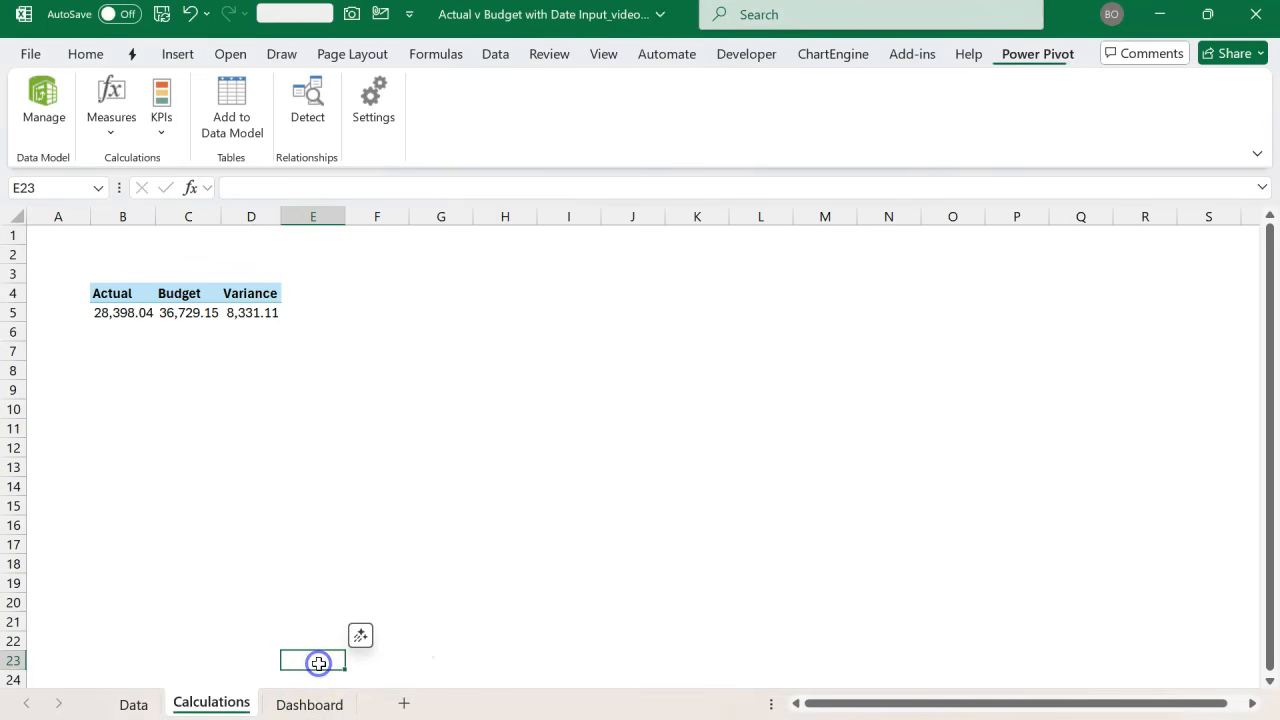
- Set the Calendar date in cell P2 of the Dashboard sheet to 6/22/2025 and go back to the Calculations sheet
click(311, 705)
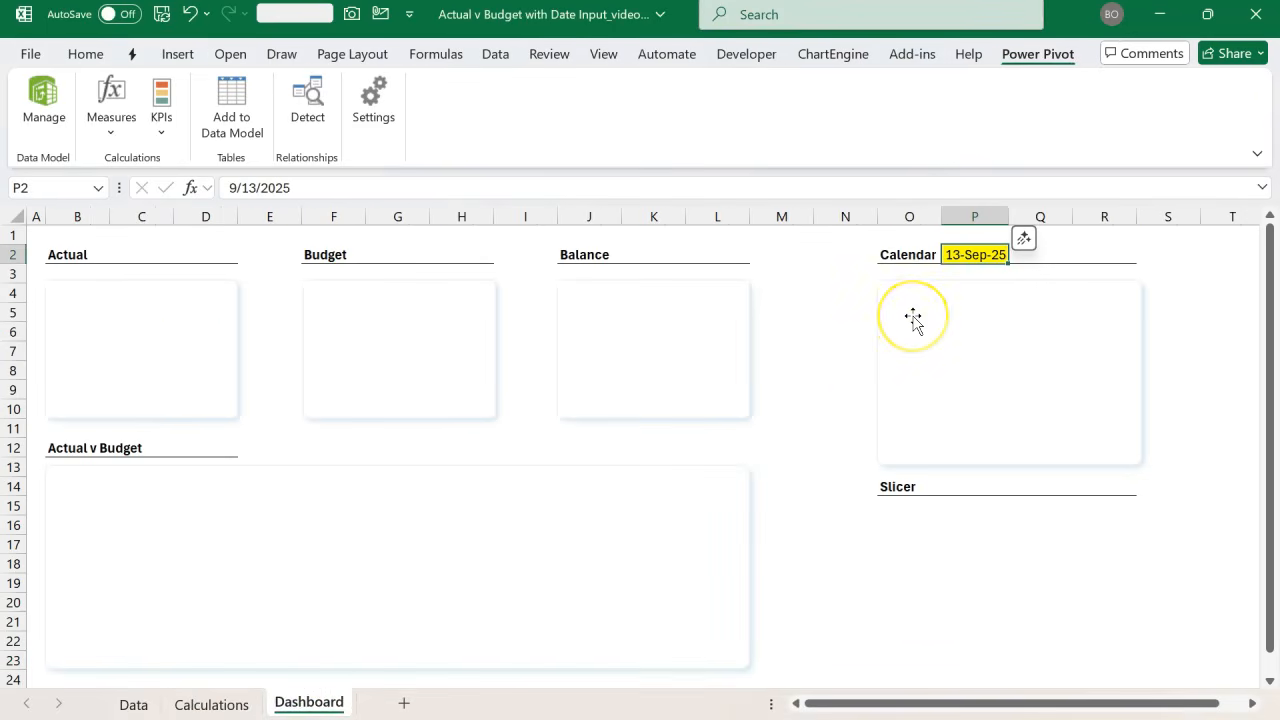
text(6/22/2025)
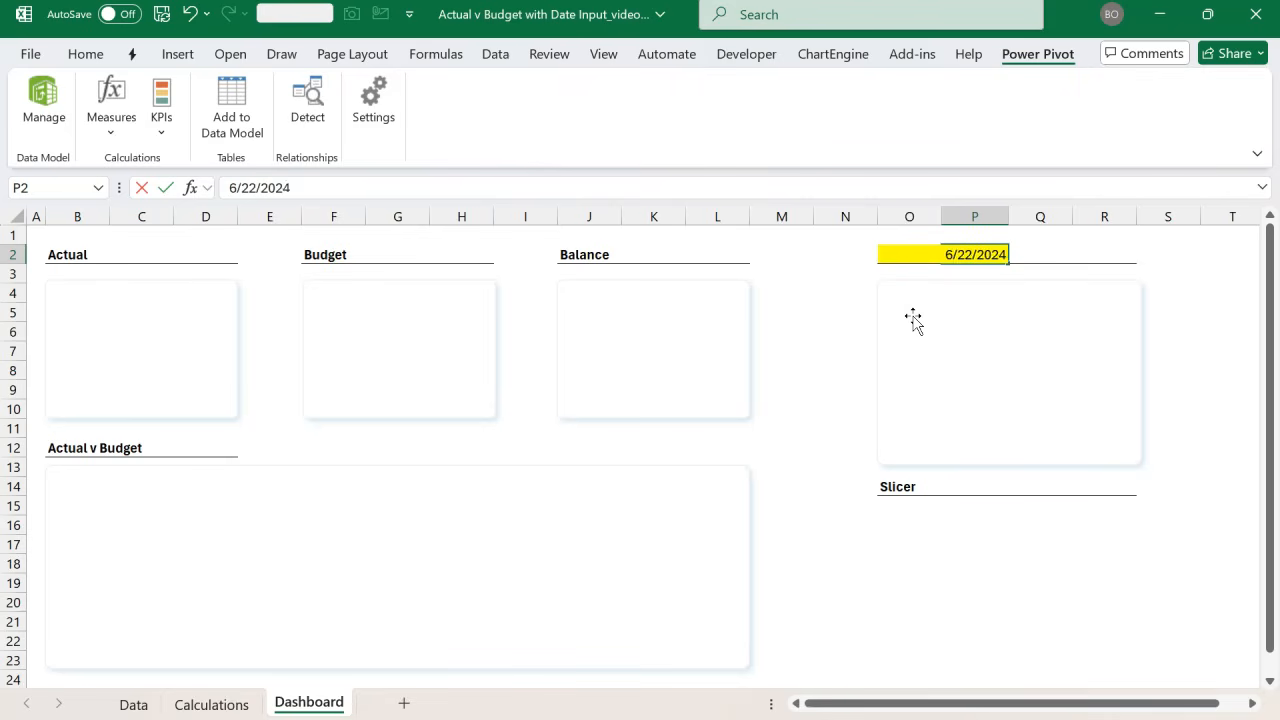
key(Return)
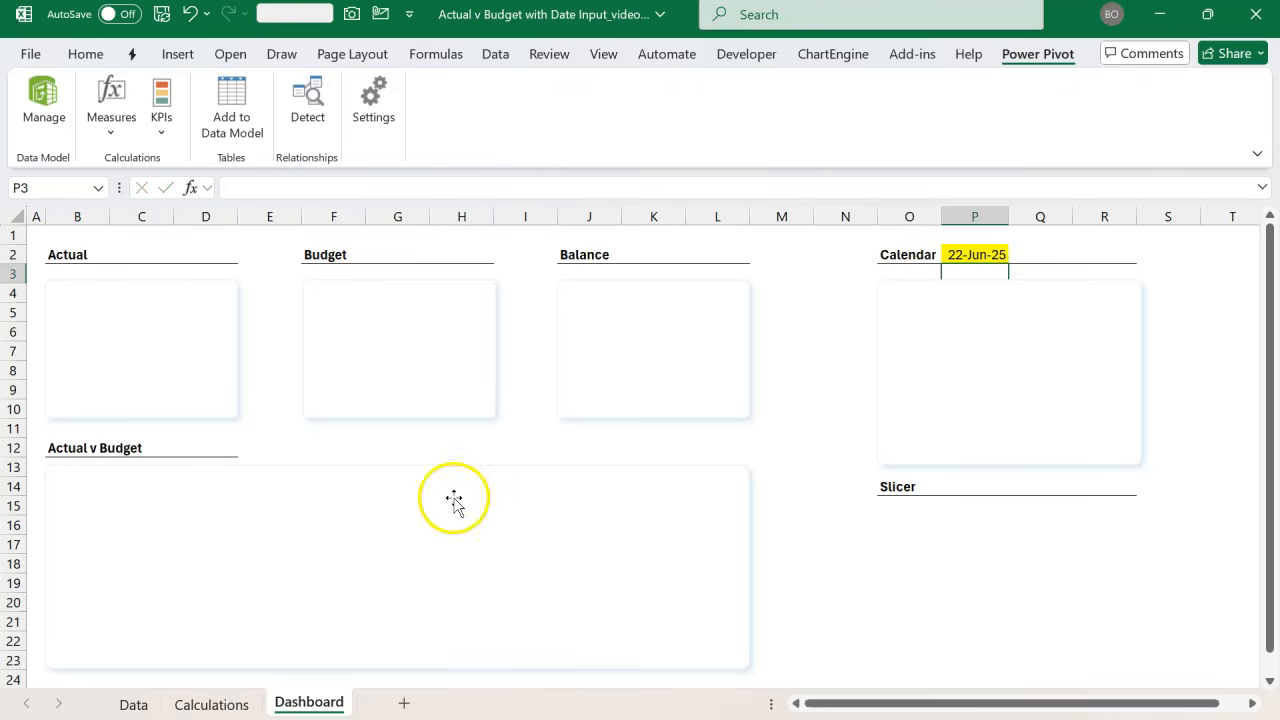
click(196, 702)
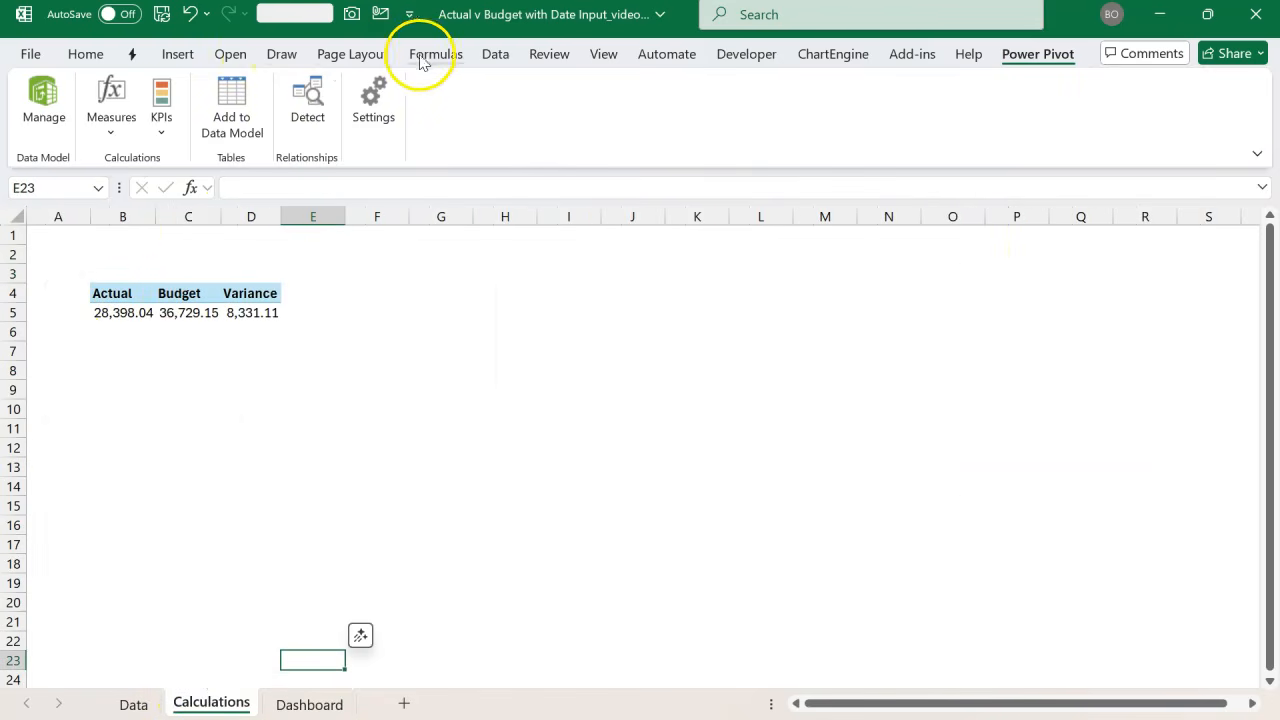
- Refresh all data connections and check the Actual, Budget and Variance values in the PivotTable on the Calculations sheet
click(492, 54)
click(186, 127)
click(220, 162)
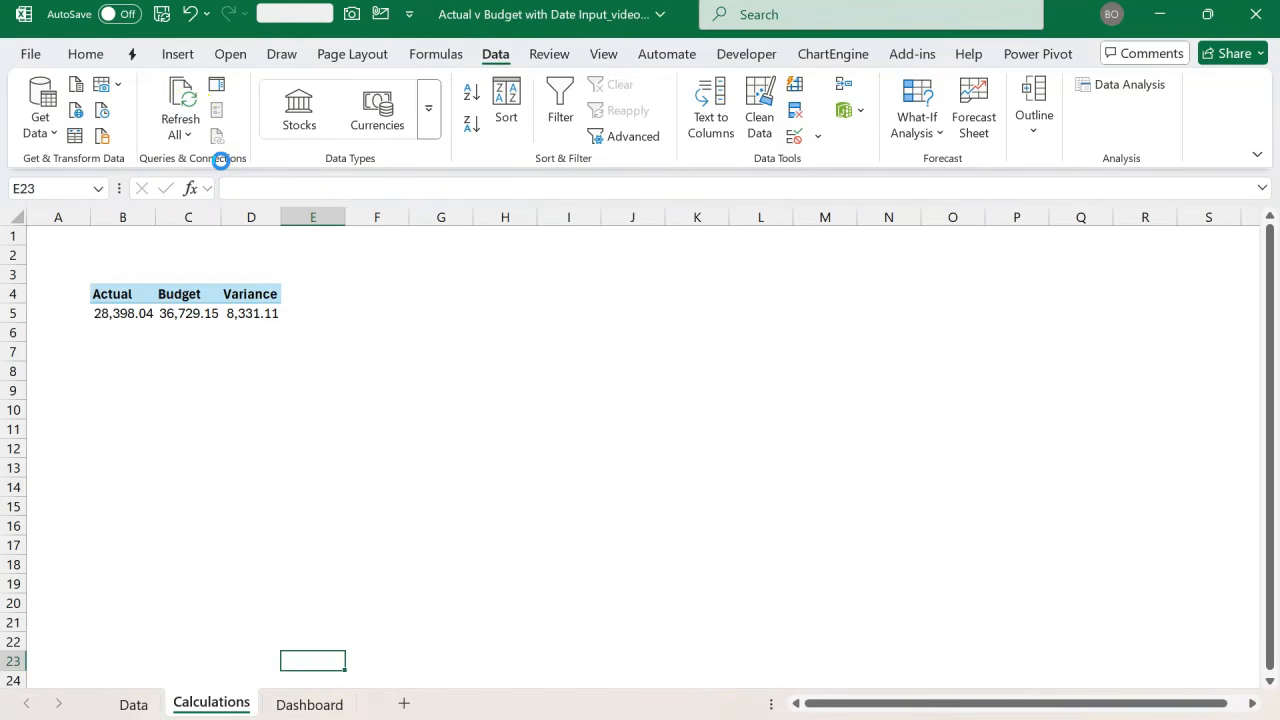
click(133, 318)
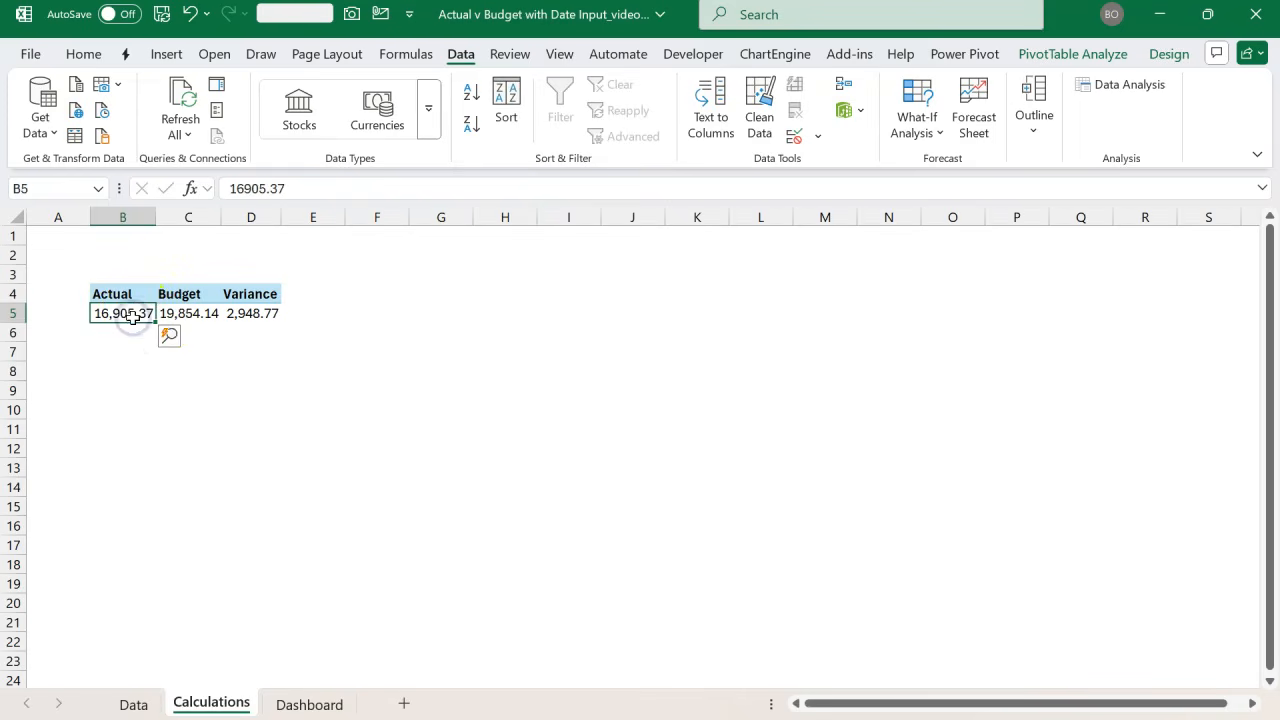
click(200, 311)
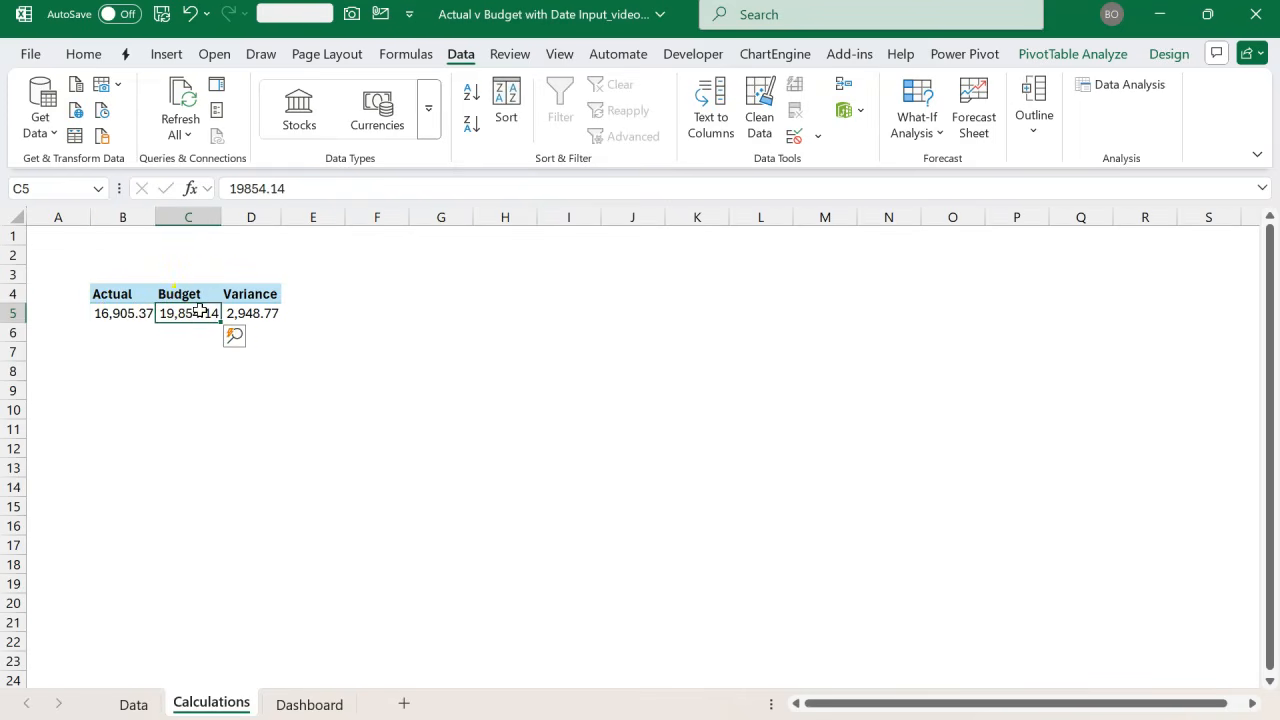
click(249, 313)
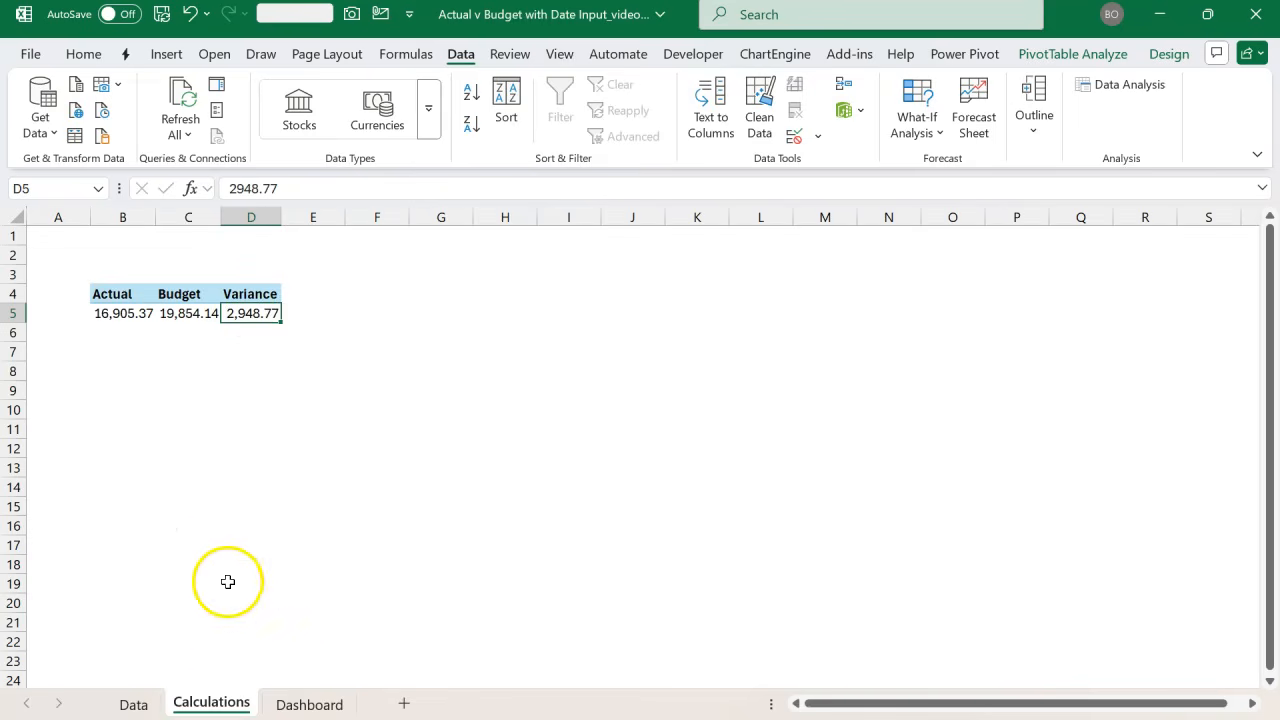
- Review the Amount entries up to 22-Jun-25 in the Actual and Budget tables, then return to the Calendar date on the Dashboard sheet
click(300, 704)
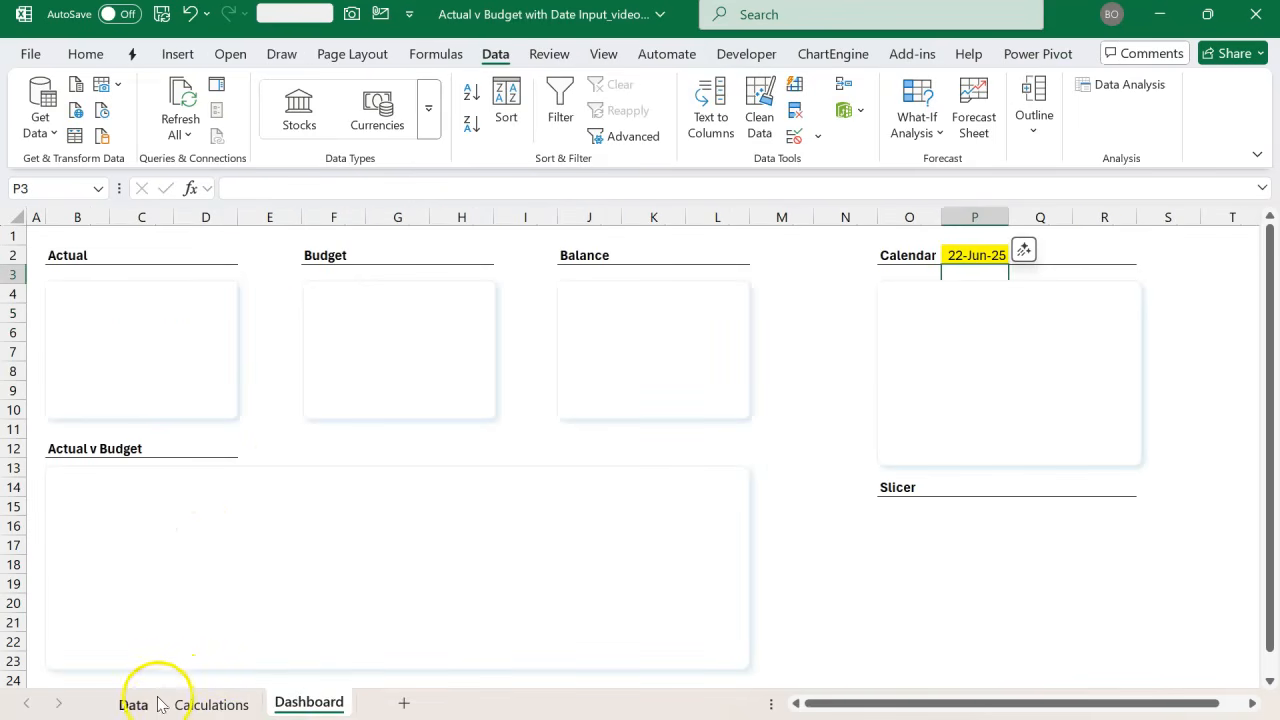
click(134, 703)
drag(285, 316, 284, 406)
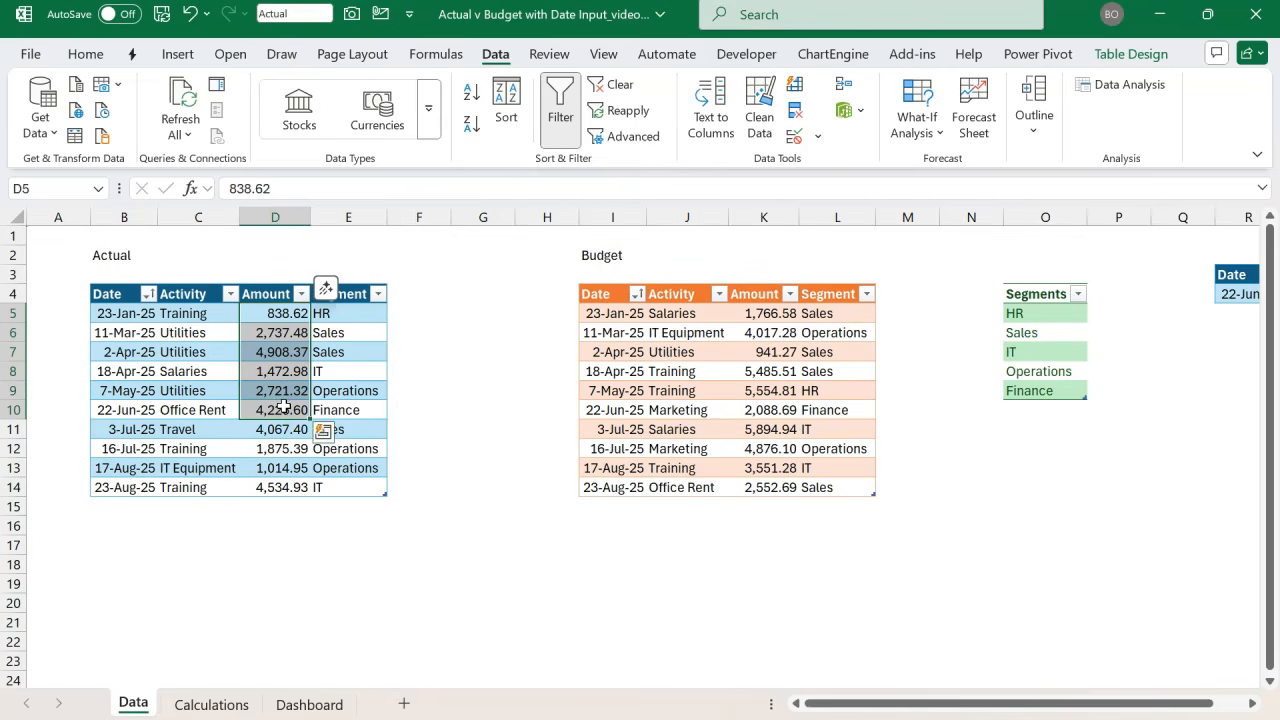
click(763, 314)
drag(763, 314, 763, 411)
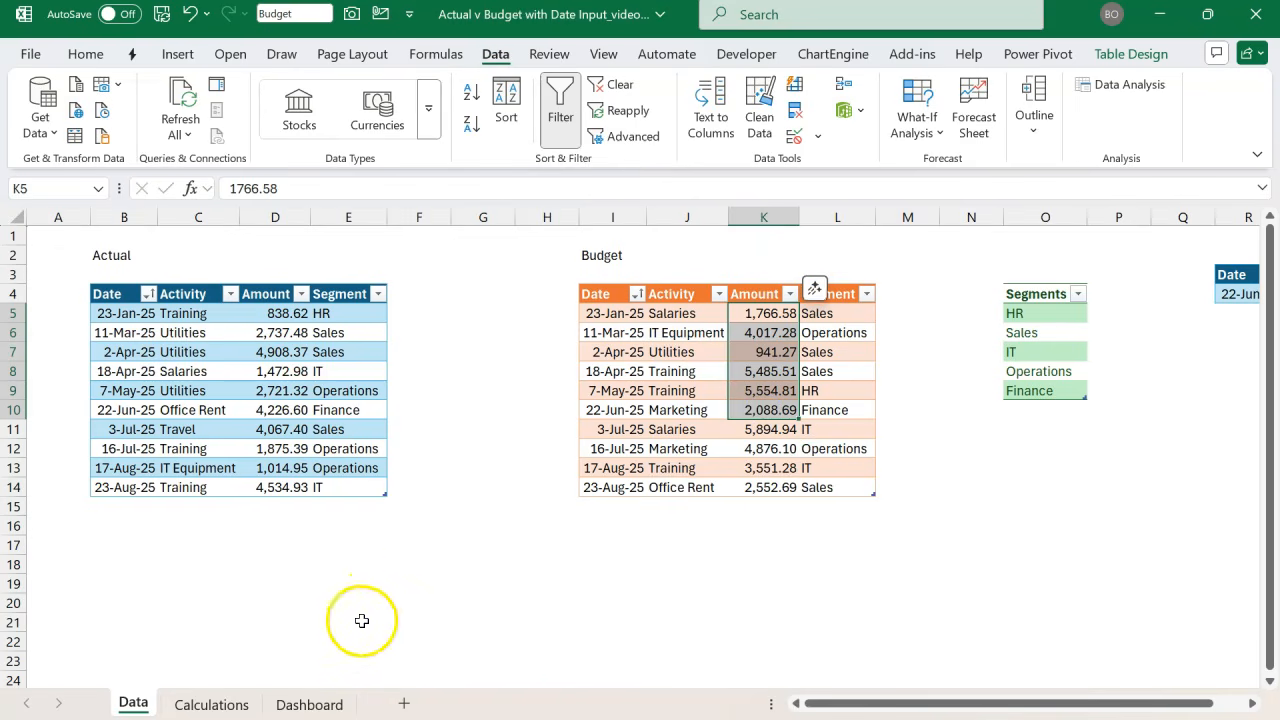
click(312, 704)
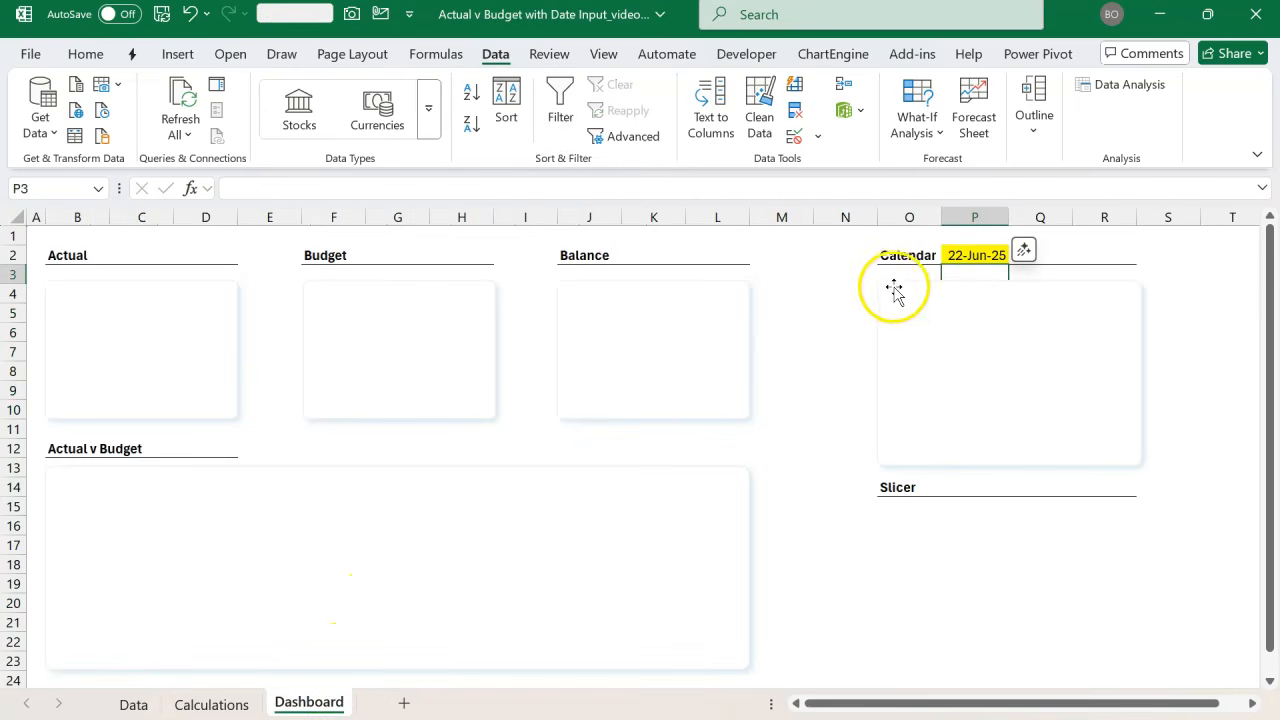
click(963, 257)
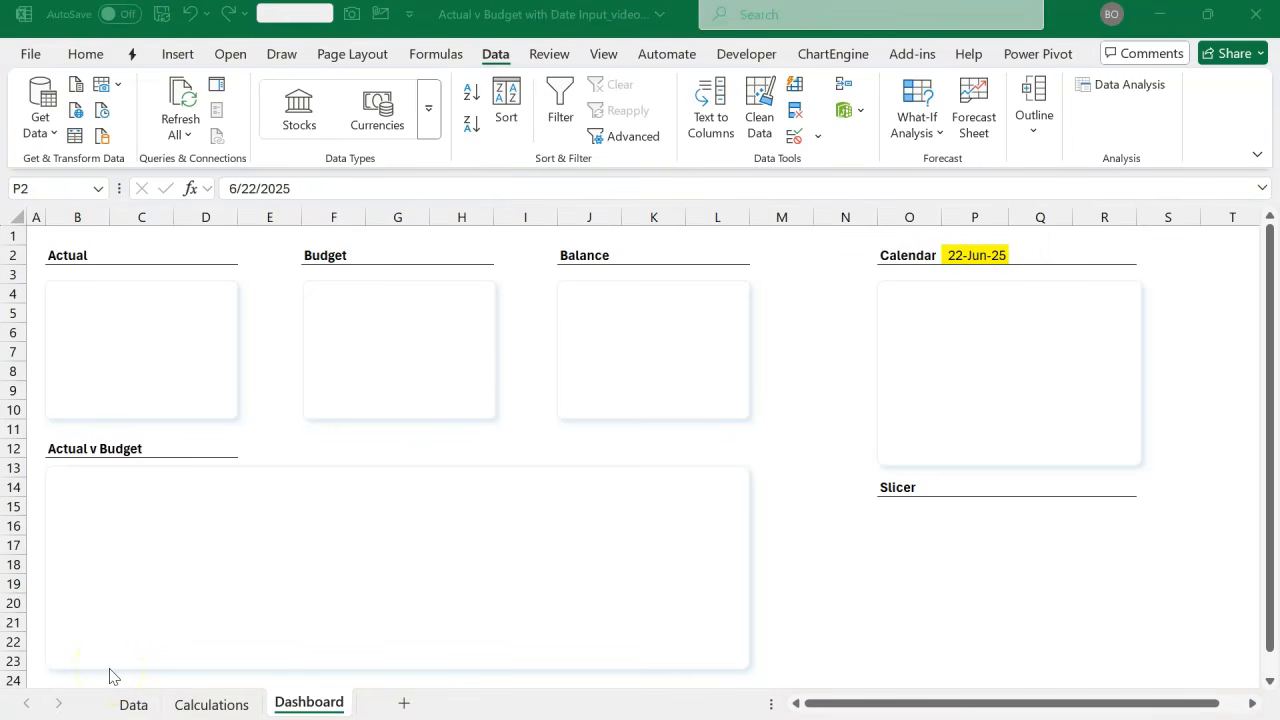
- Review the PivotTable on the Calculations sheet, then examine the Actual, Budget, Balance and Calendar placeholder rectangles on the Dashboard sheet
click(224, 707)
click(300, 703)
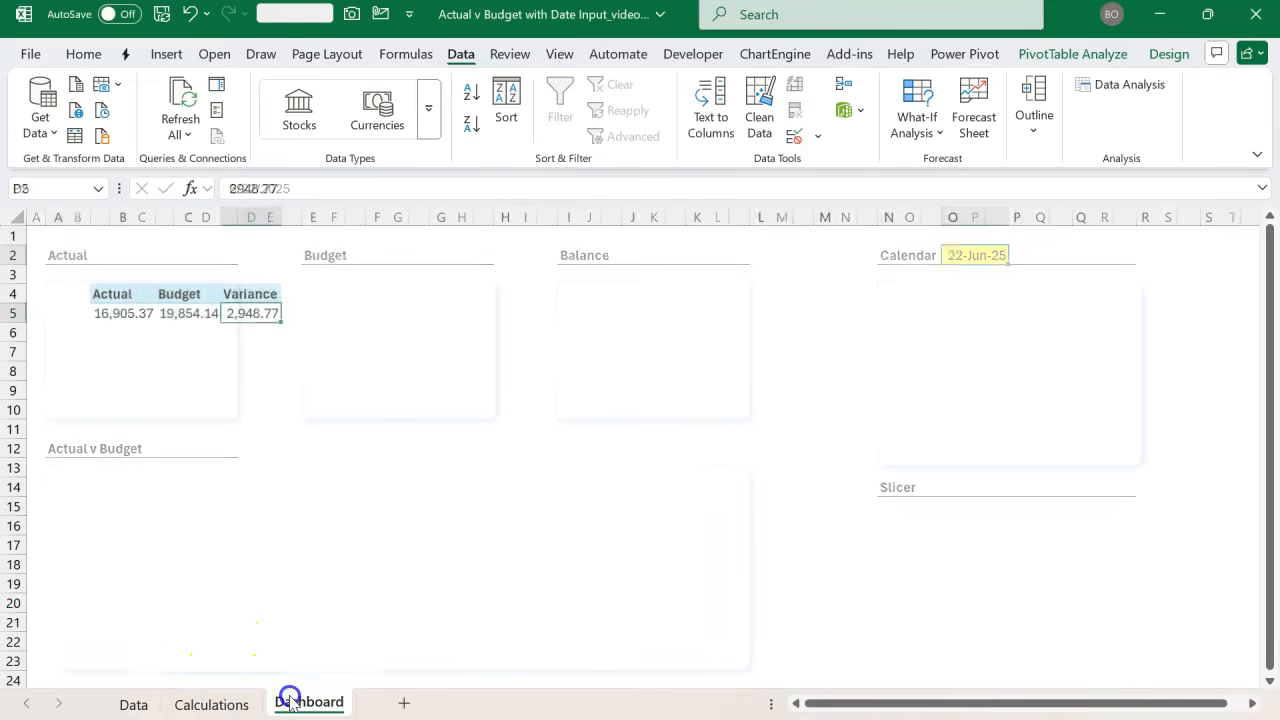
click(231, 390)
click(388, 382)
click(612, 376)
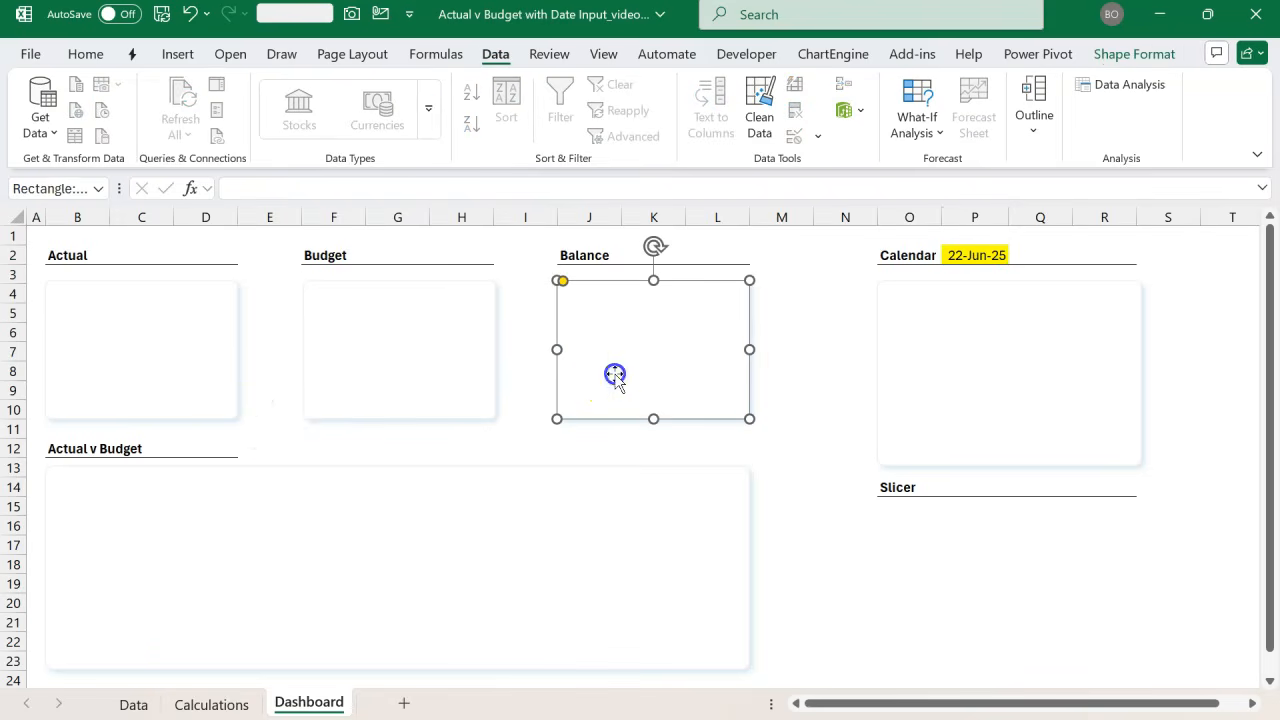
click(936, 386)
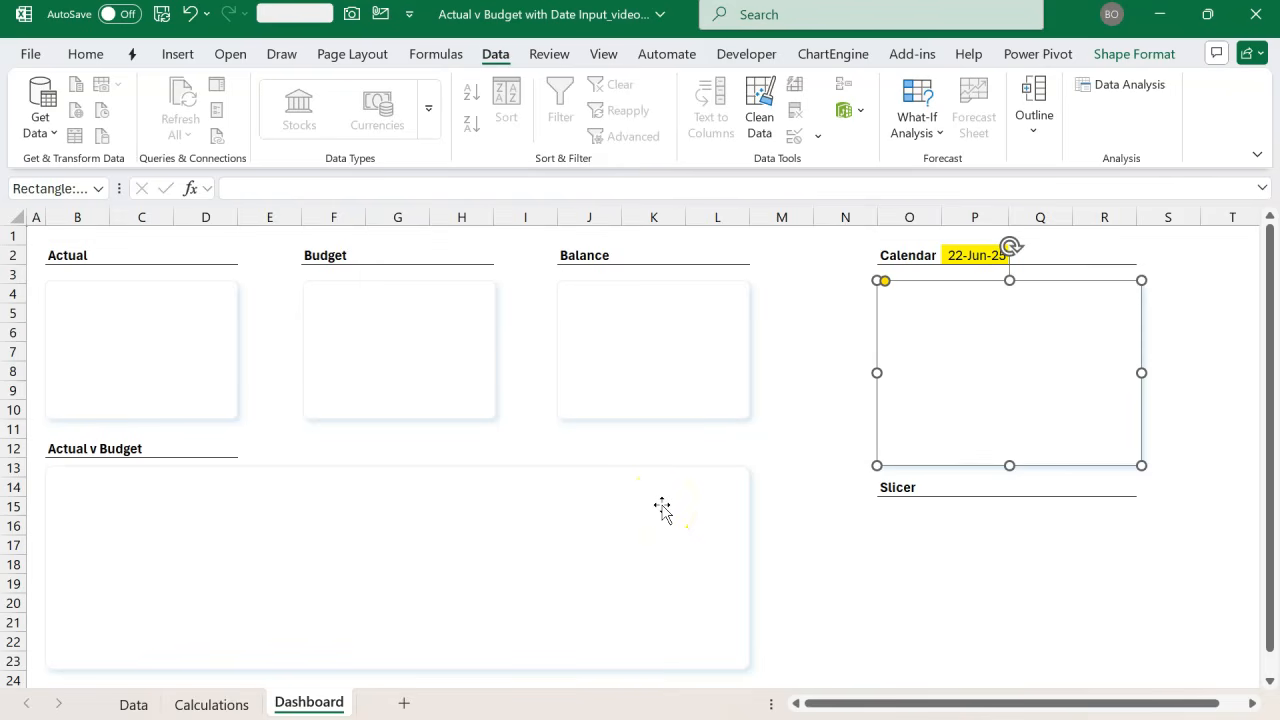
click(228, 389)
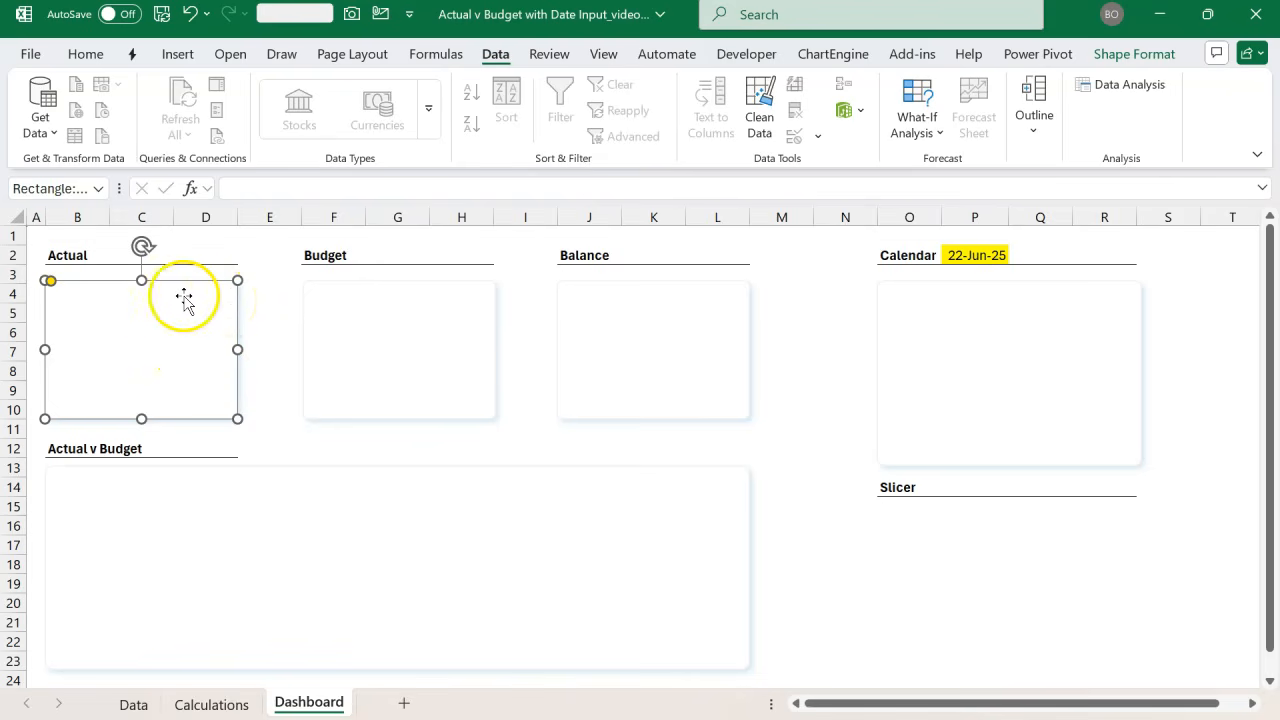
- Link the Actual card on the Dashboard to the actual total with the formula =Calculations!B5
click(283, 192)
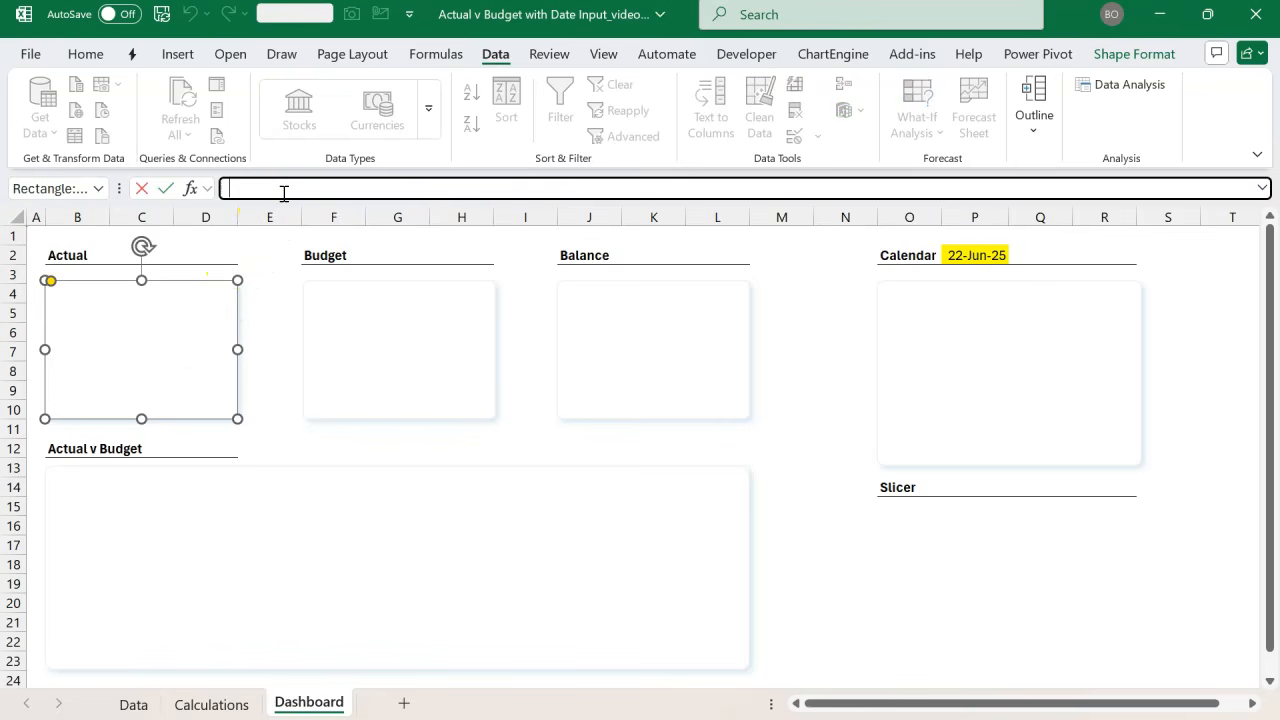
text(=)
click(222, 703)
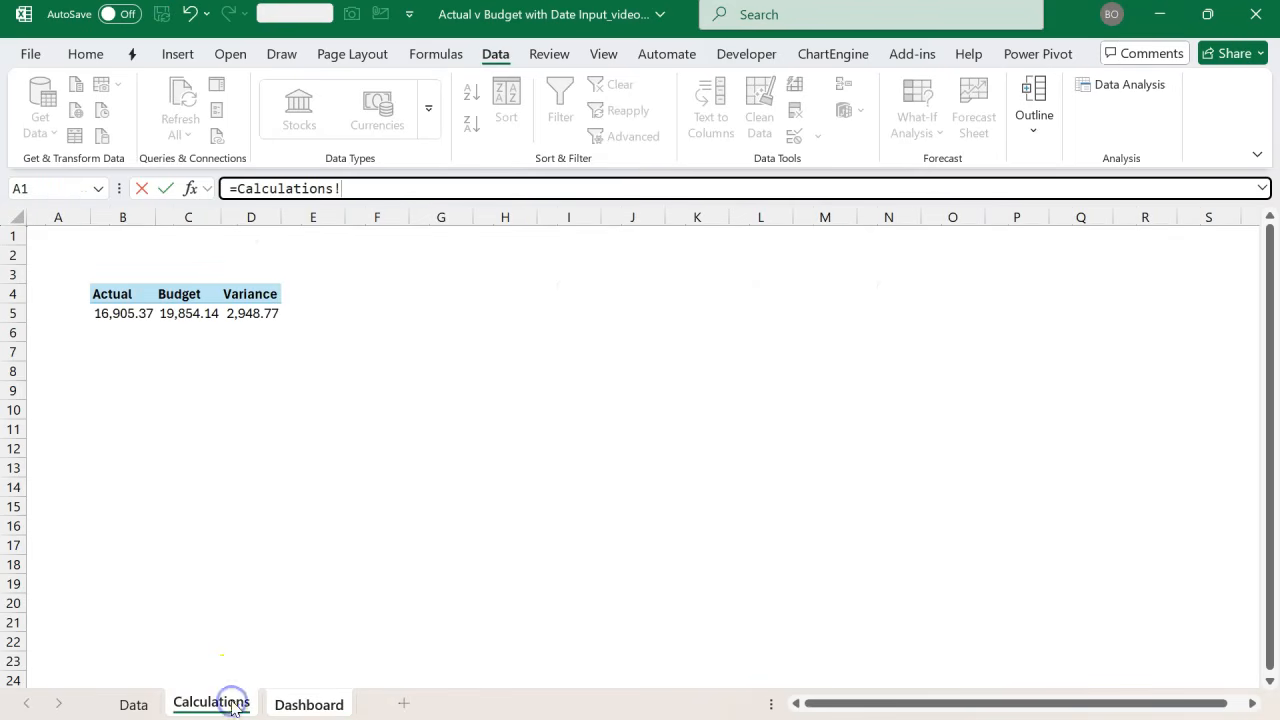
click(123, 313)
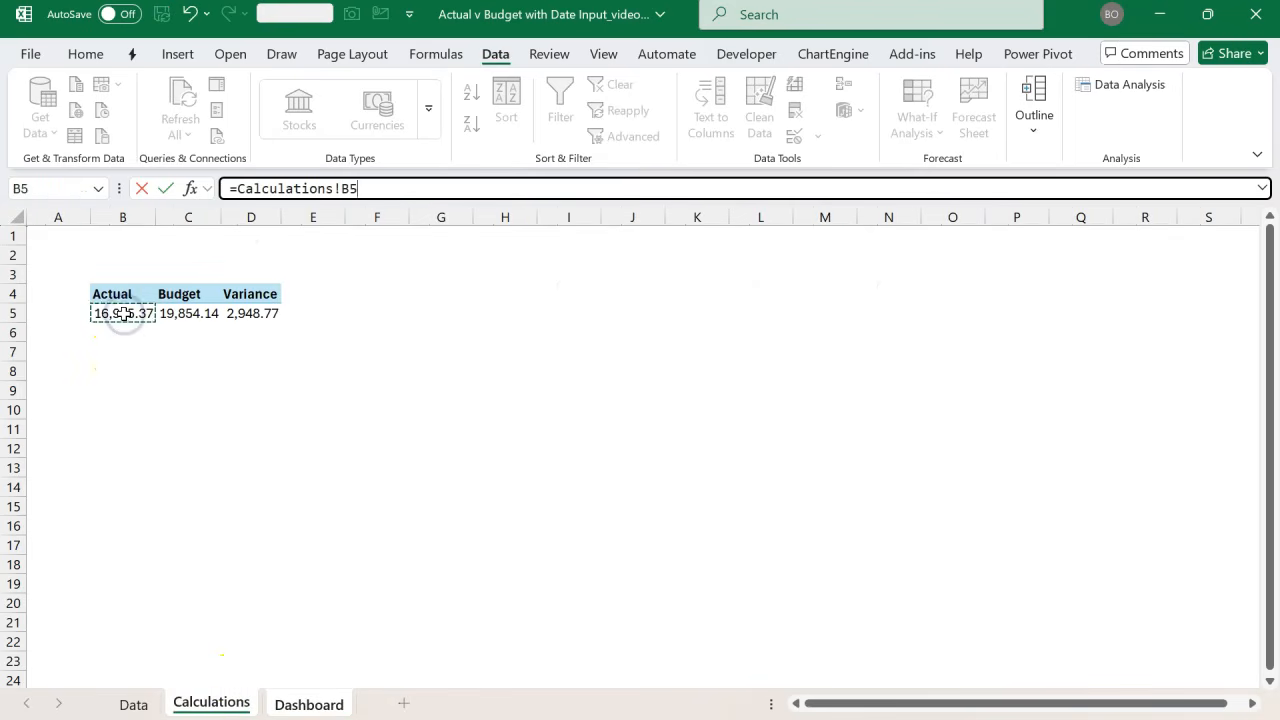
key(Return)
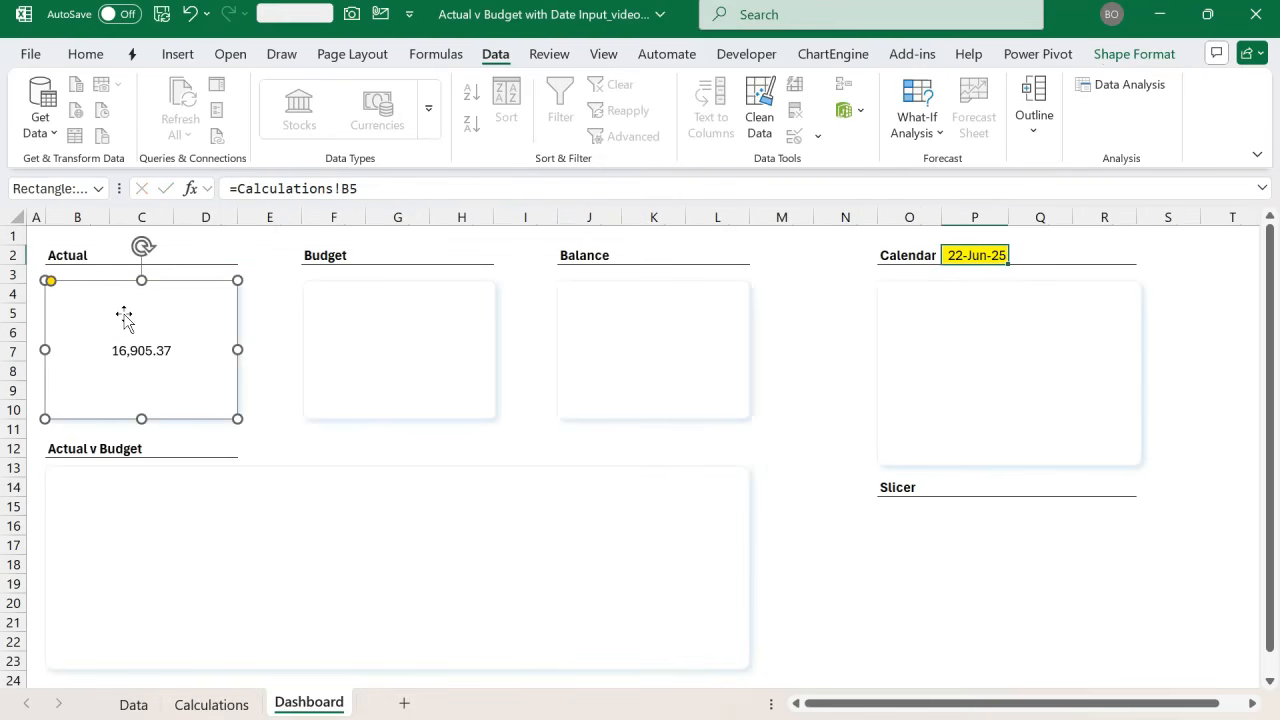
- Check the Generate GetPivotData option of the PivotTable on the Calculations sheet
click(211, 703)
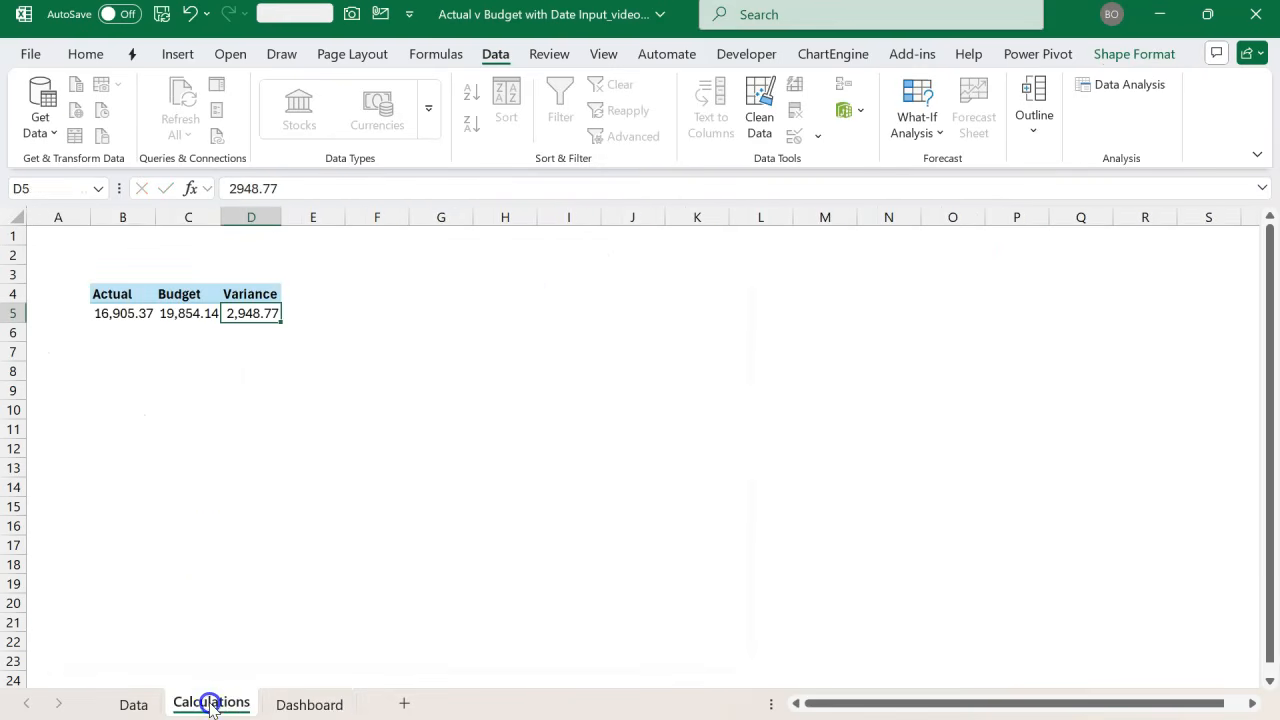
click(172, 310)
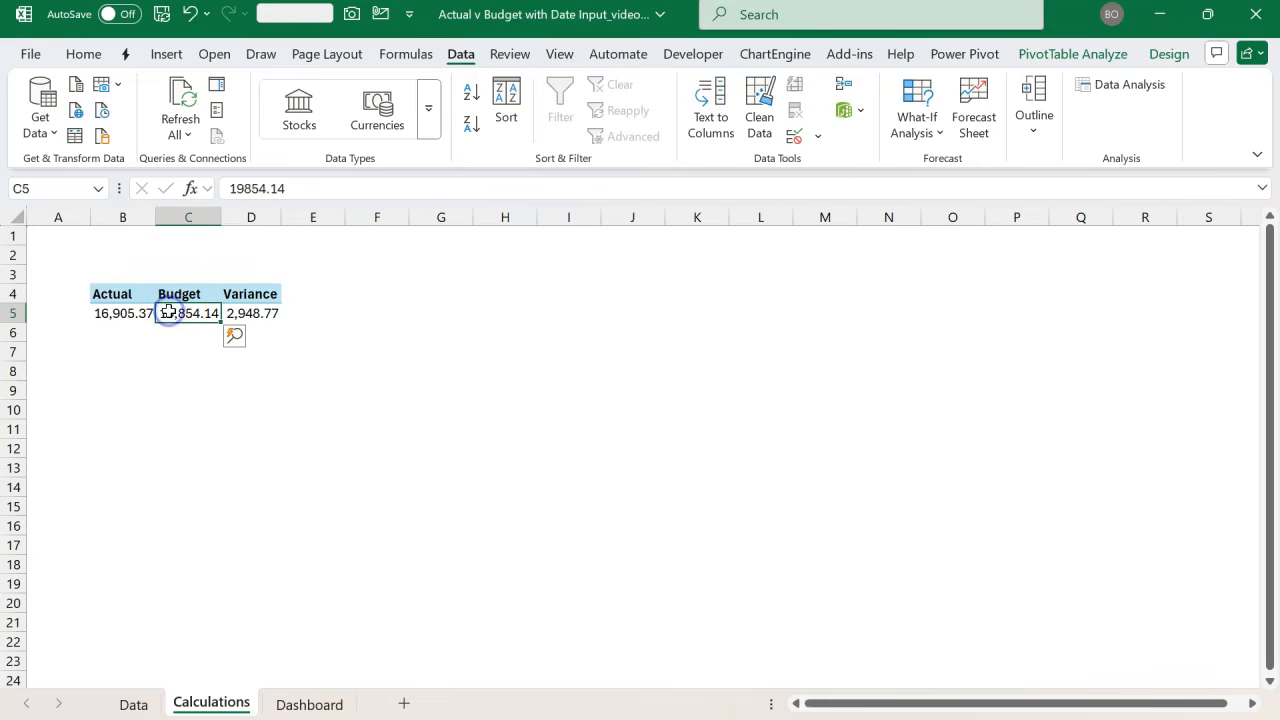
click(1088, 56)
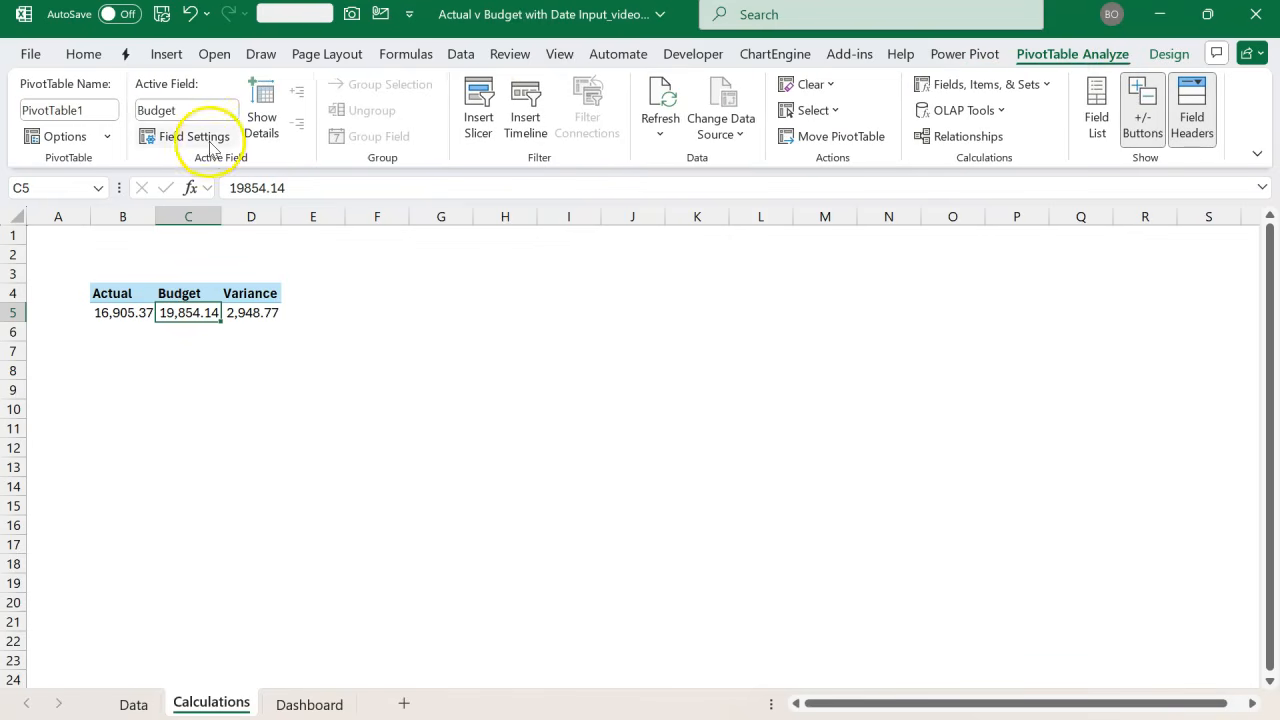
click(106, 136)
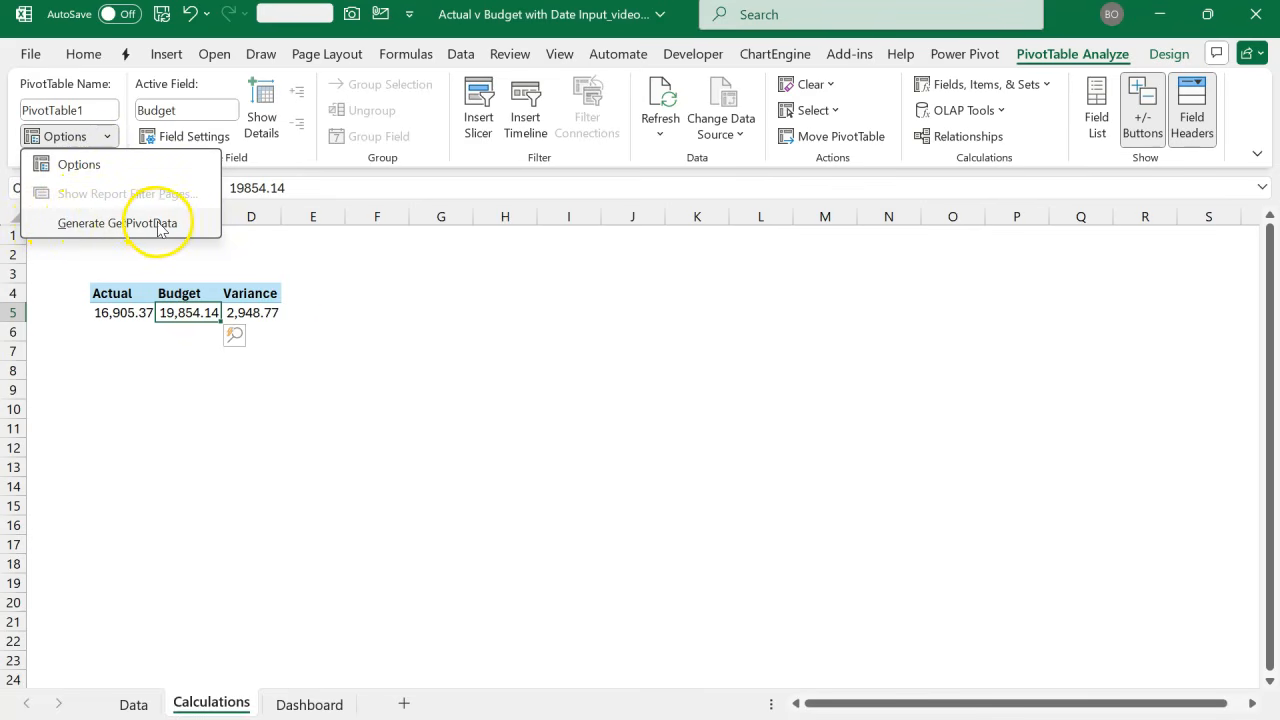
click(350, 338)
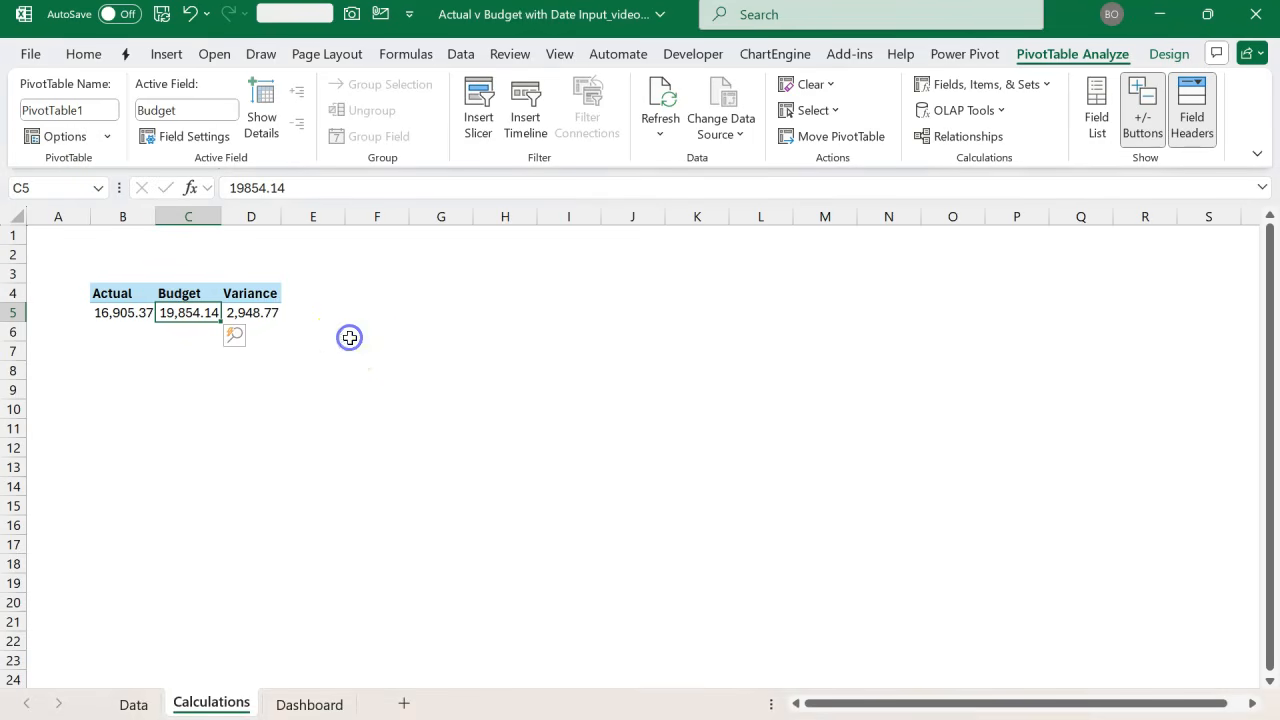
- Link the Budget card on the Dashboard to the budget total with the formula =Calculations!C5
click(287, 703)
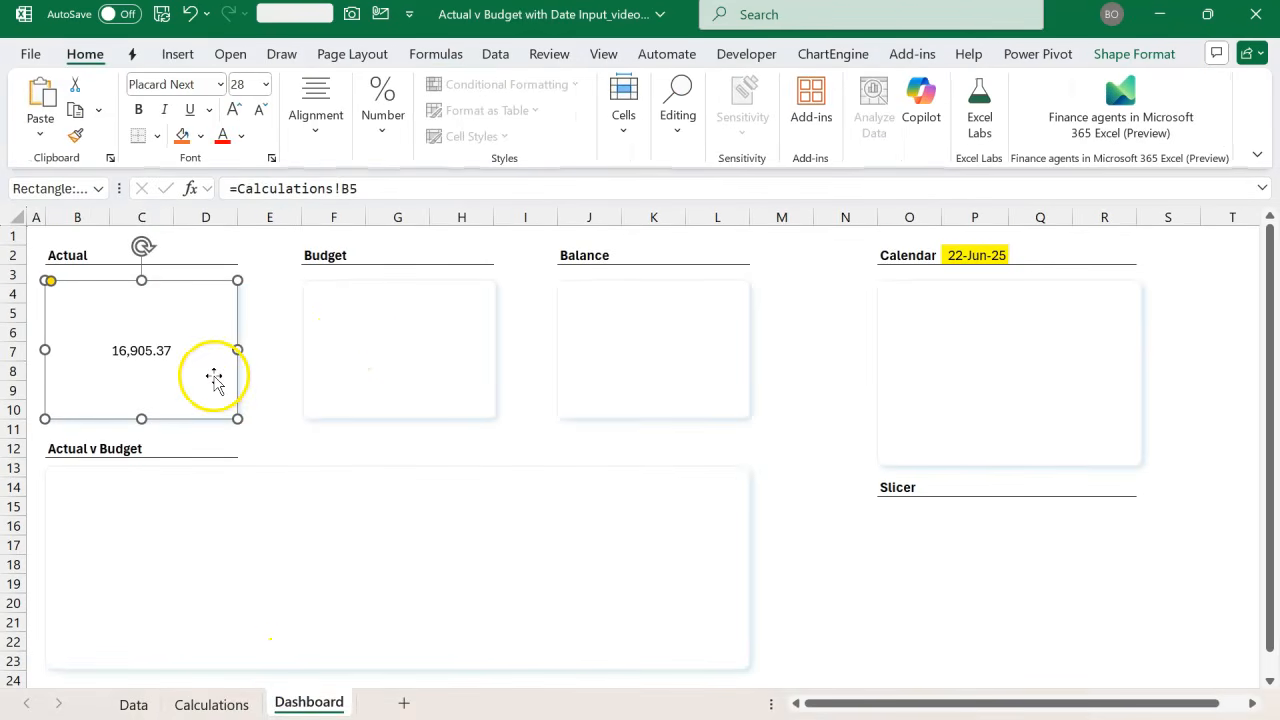
click(354, 347)
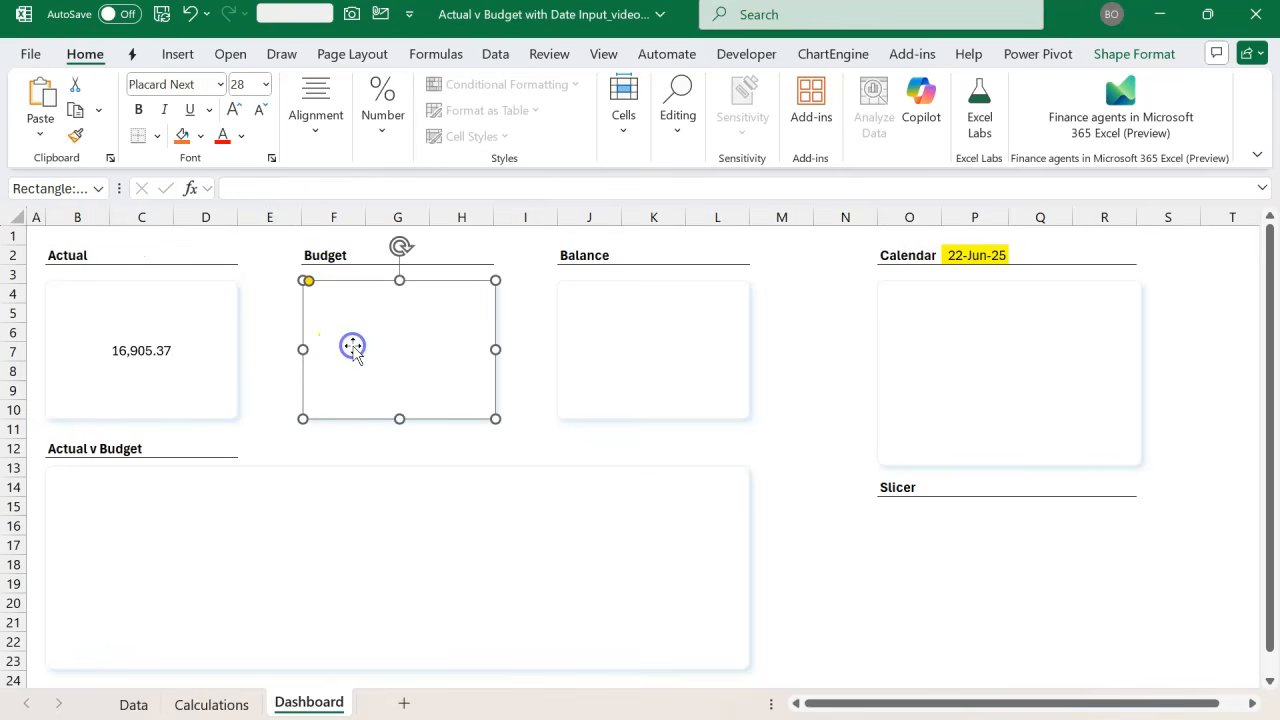
click(357, 190)
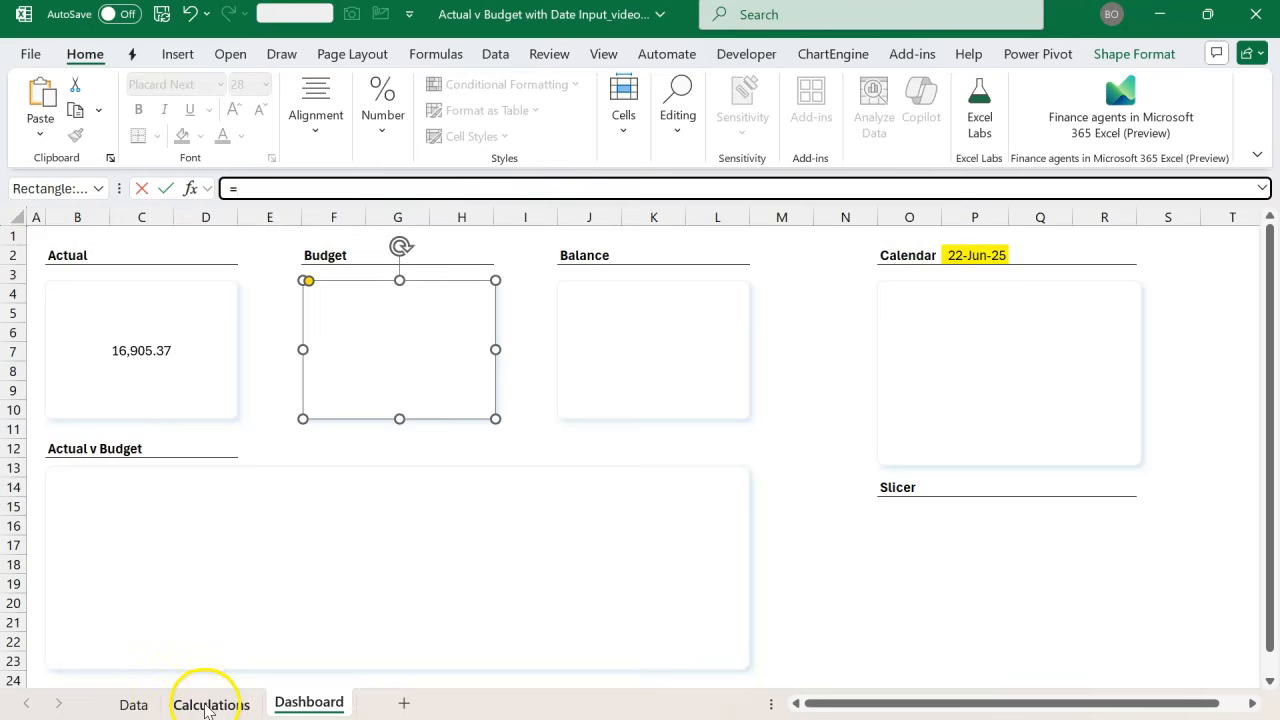
click(208, 706)
click(188, 312)
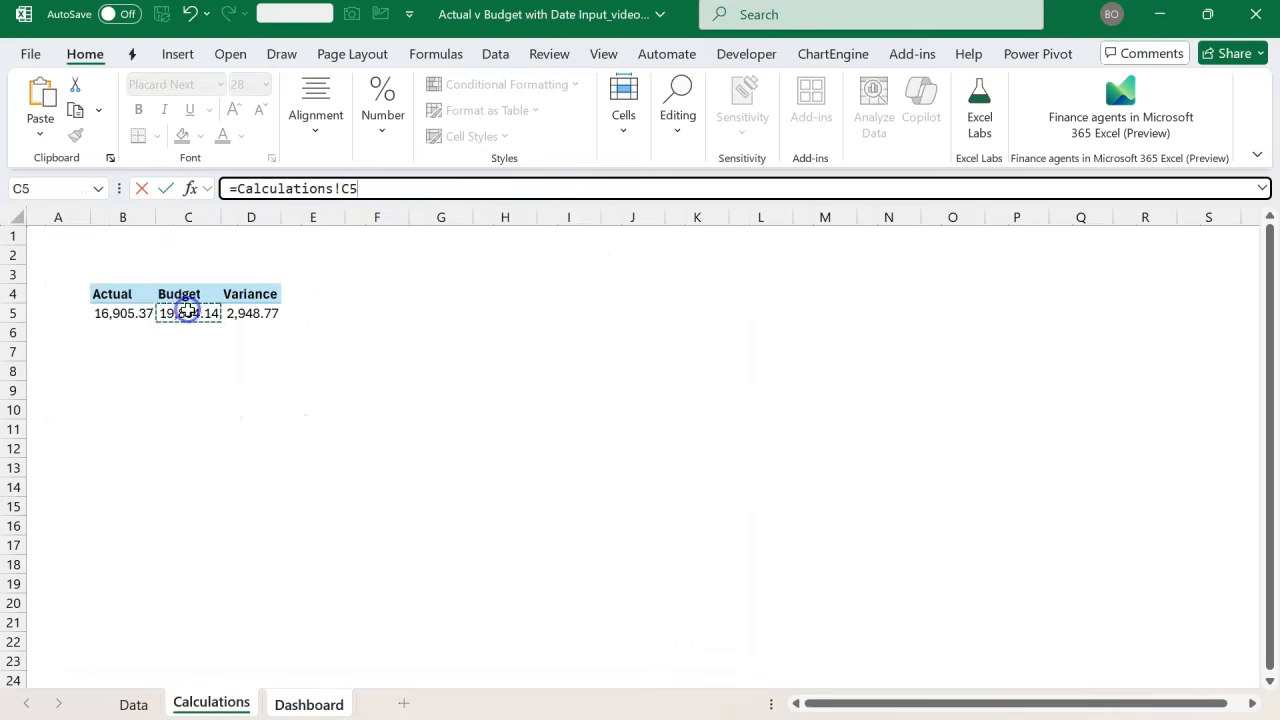
key(Return)
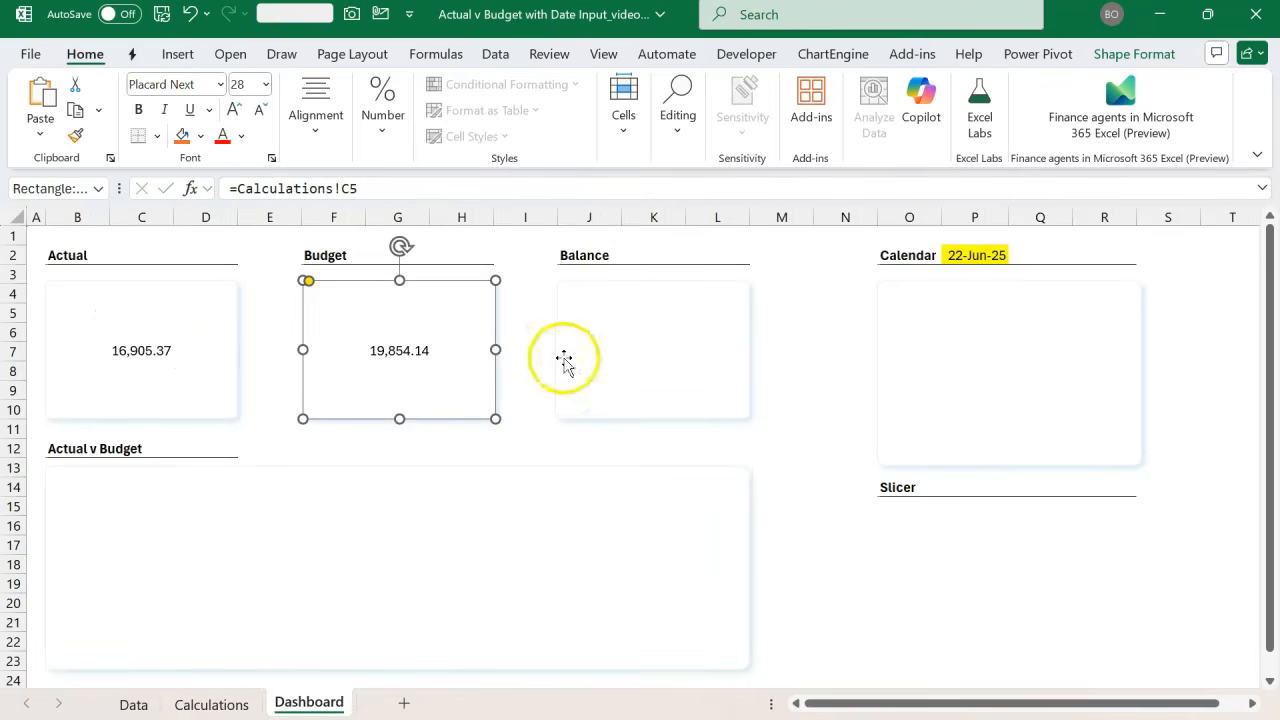
- Link the Balance card to the variance total with the formula =Calculations!D5
click(596, 360)
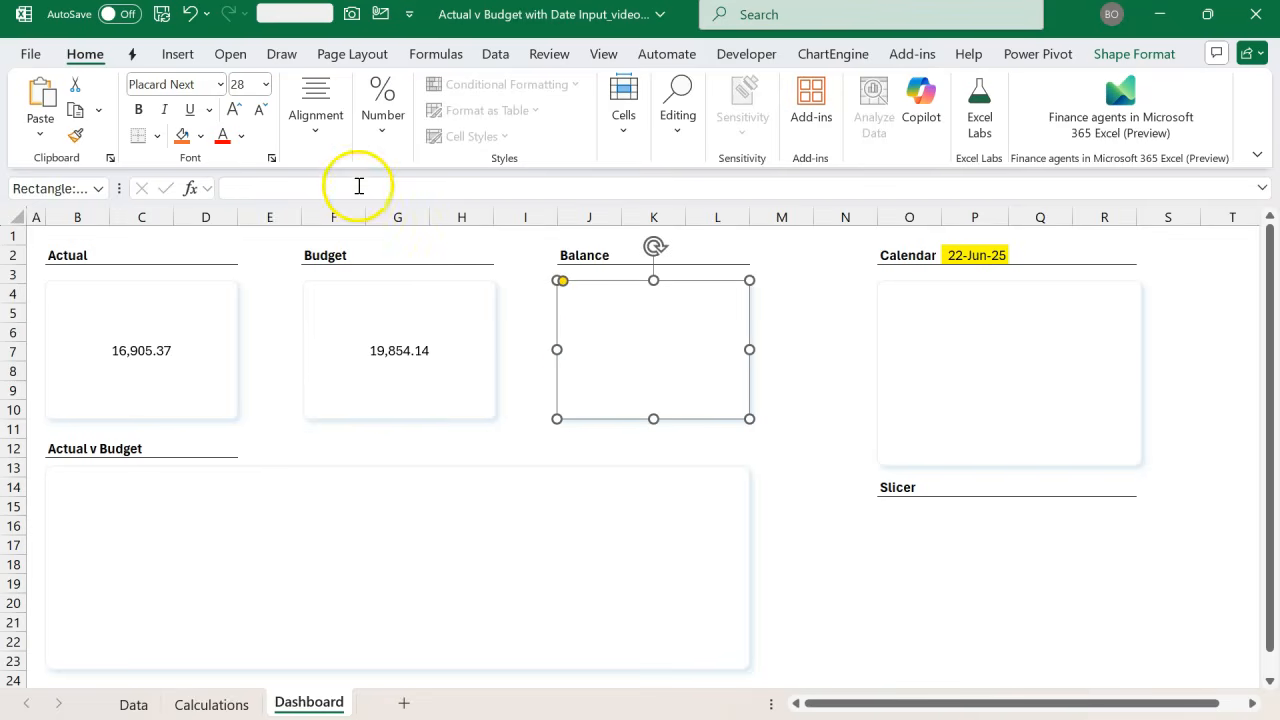
click(358, 187)
text(=)
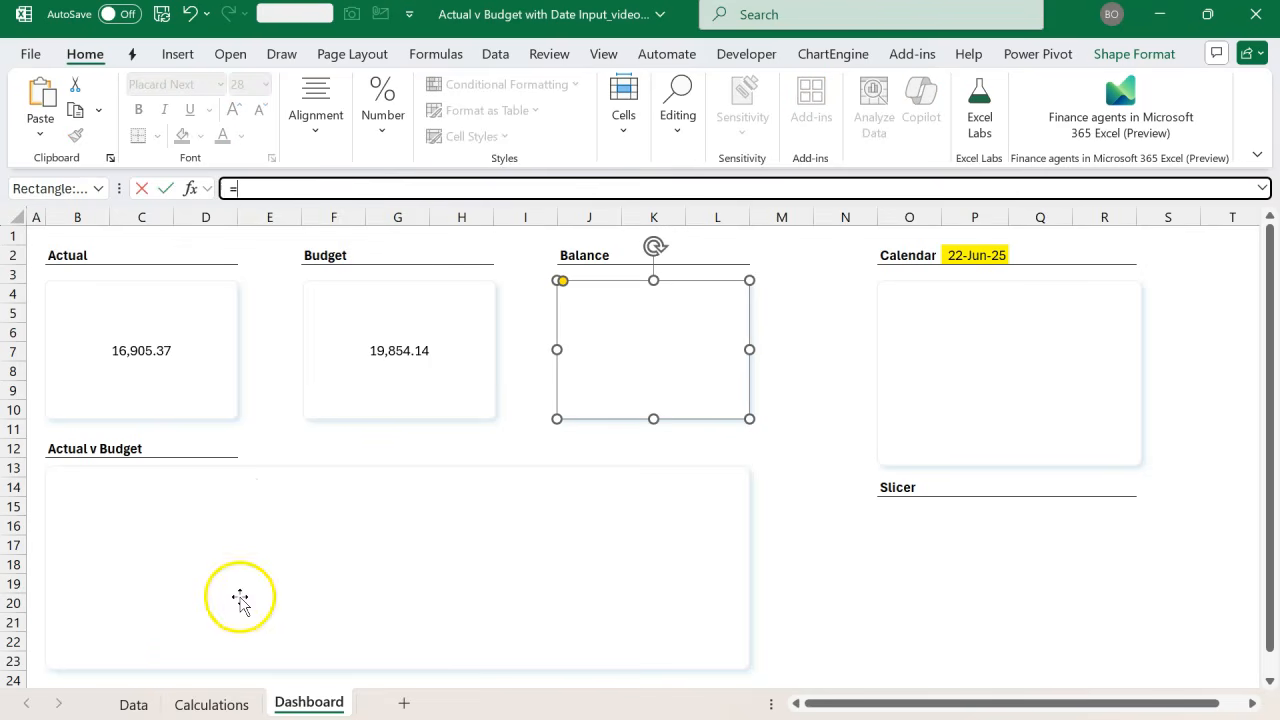
click(238, 700)
click(251, 313)
key(Return)
- Format the values in the Actual, Budget and Balance cards together as bold with font size 24
click(413, 366)
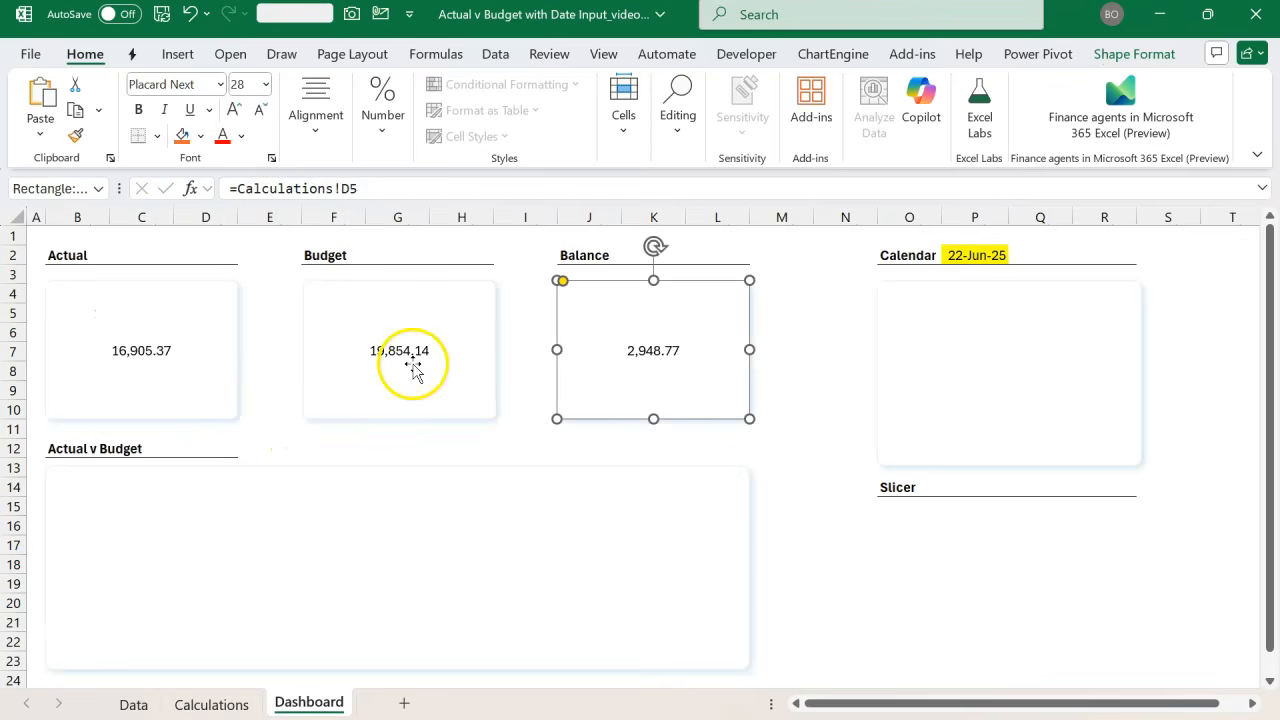
click(209, 351)
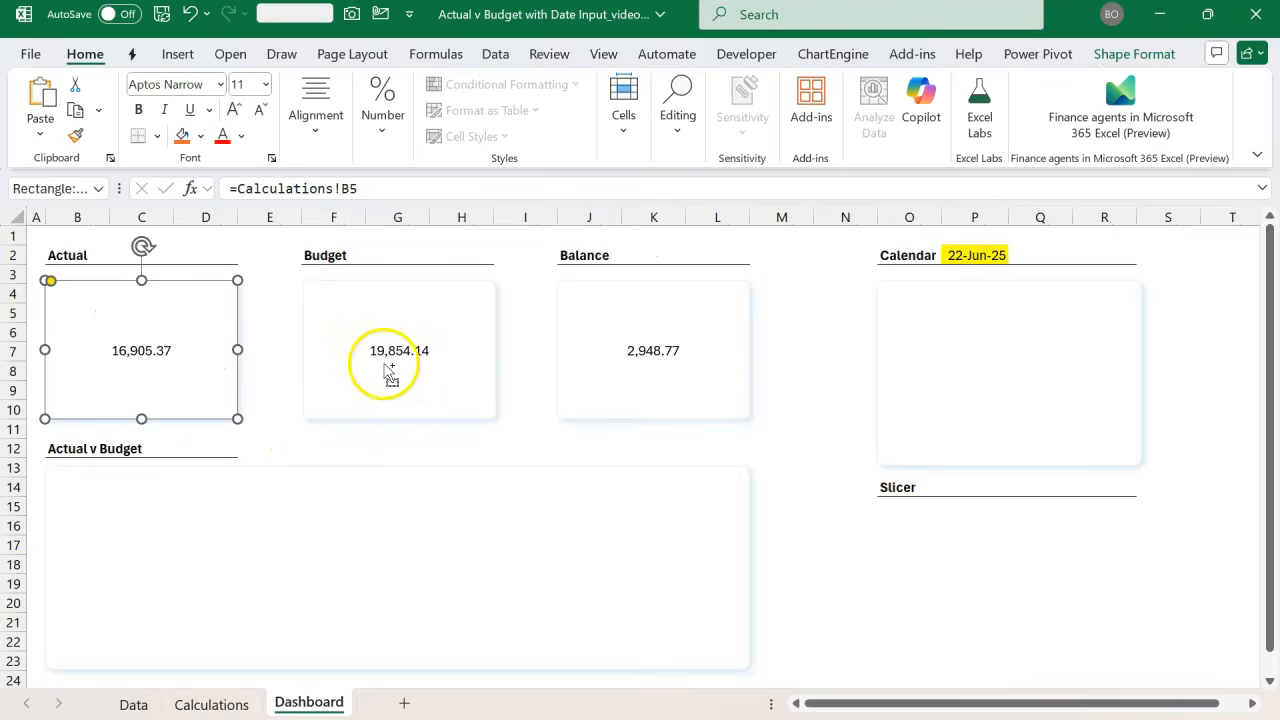
ctrl+click(386, 366)
ctrl+click(603, 352)
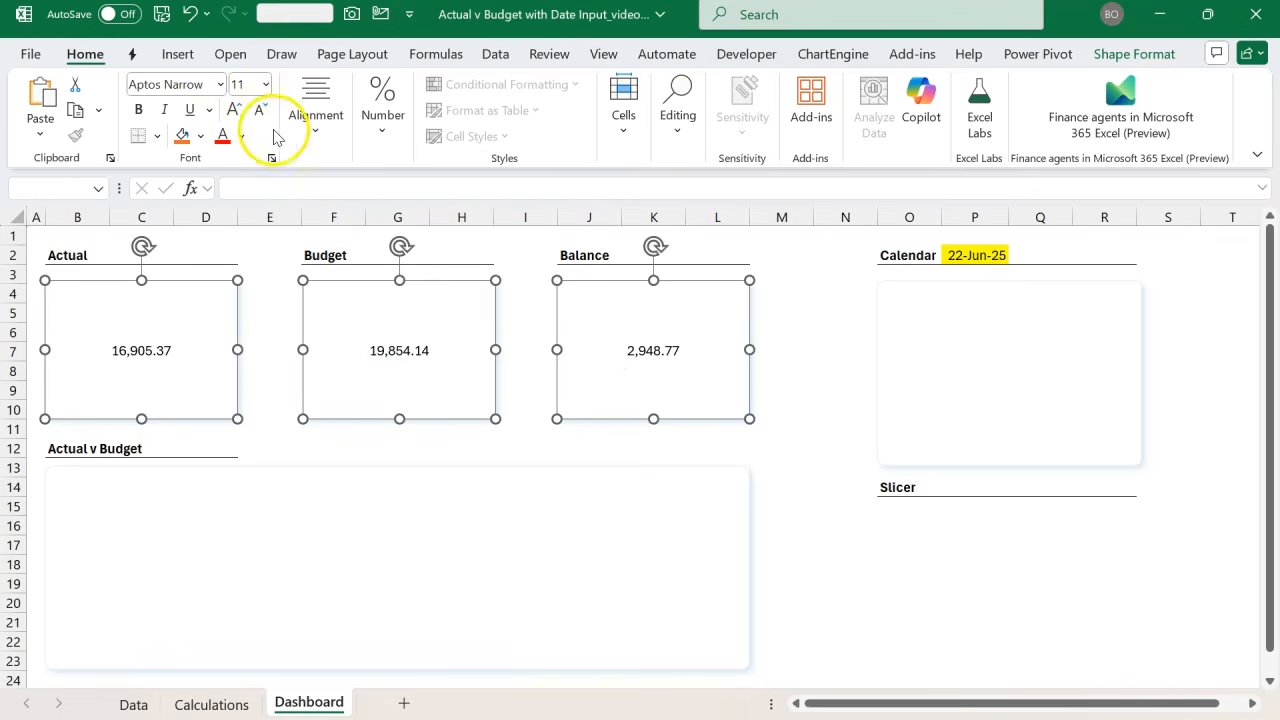
click(139, 109)
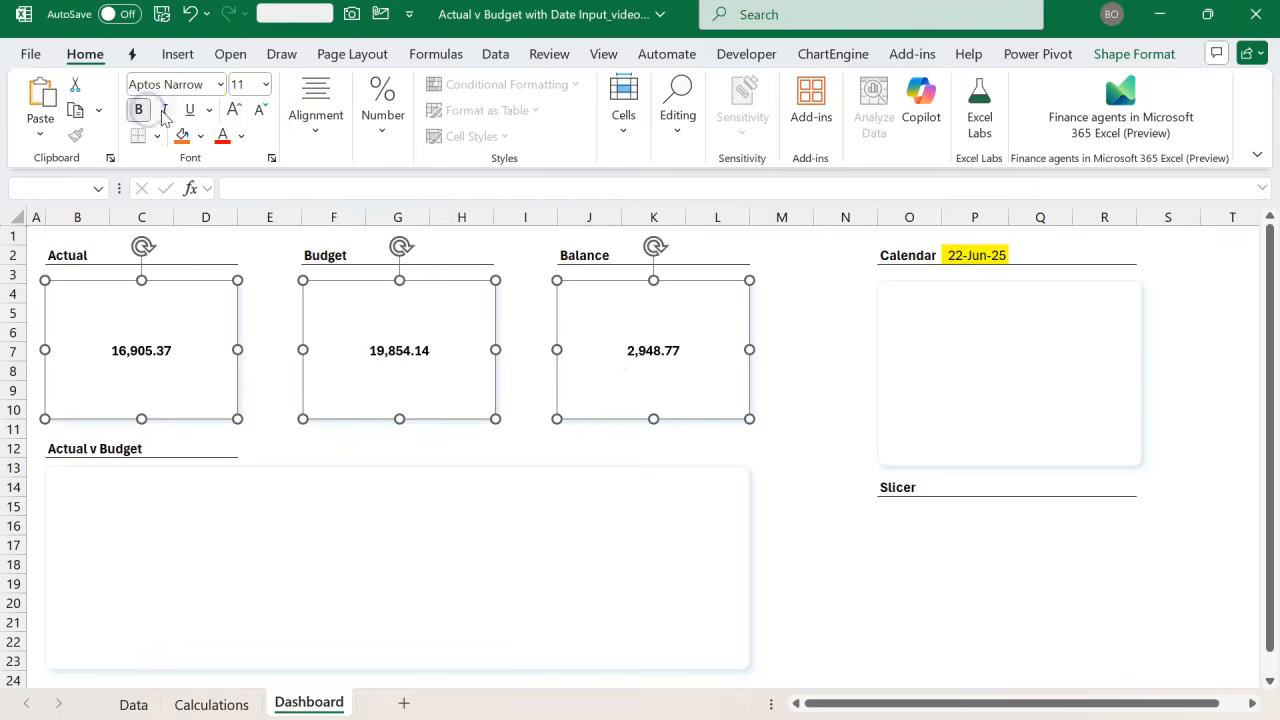
click(233, 112)
click(233, 112)
click(234, 112)
click(235, 112)
click(235, 112)
click(236, 112)
click(236, 112)
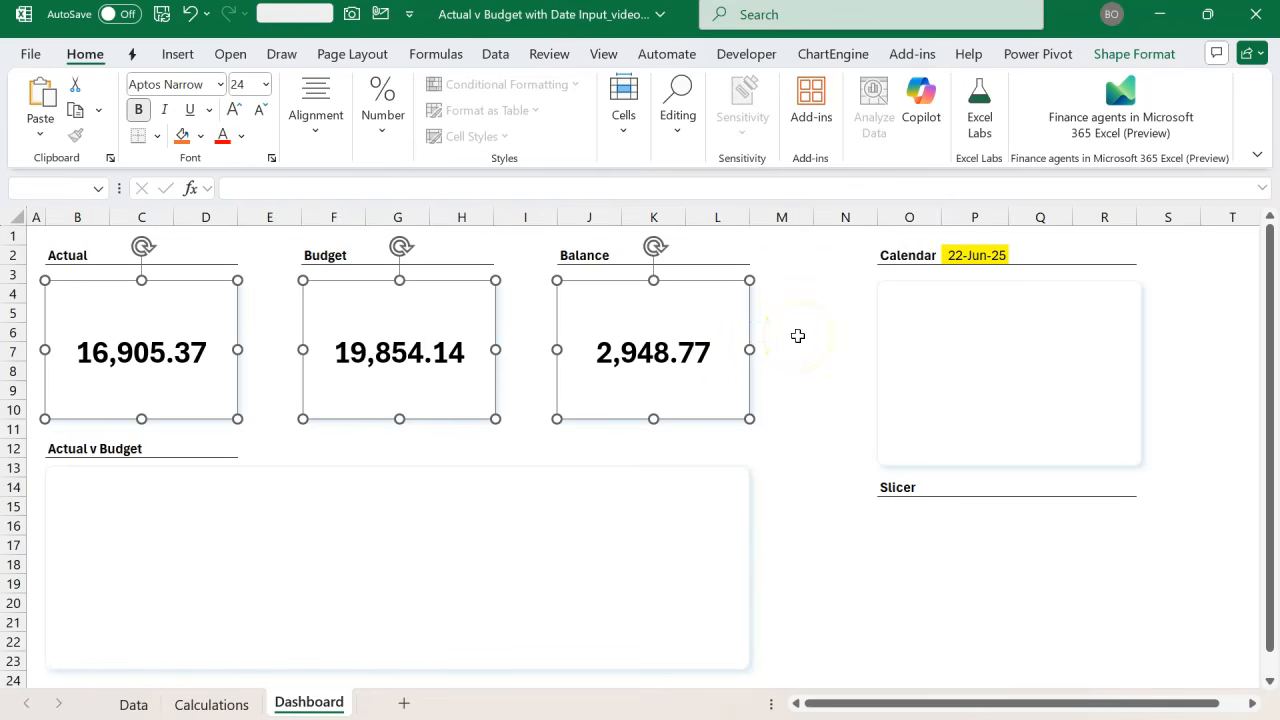
click(798, 336)
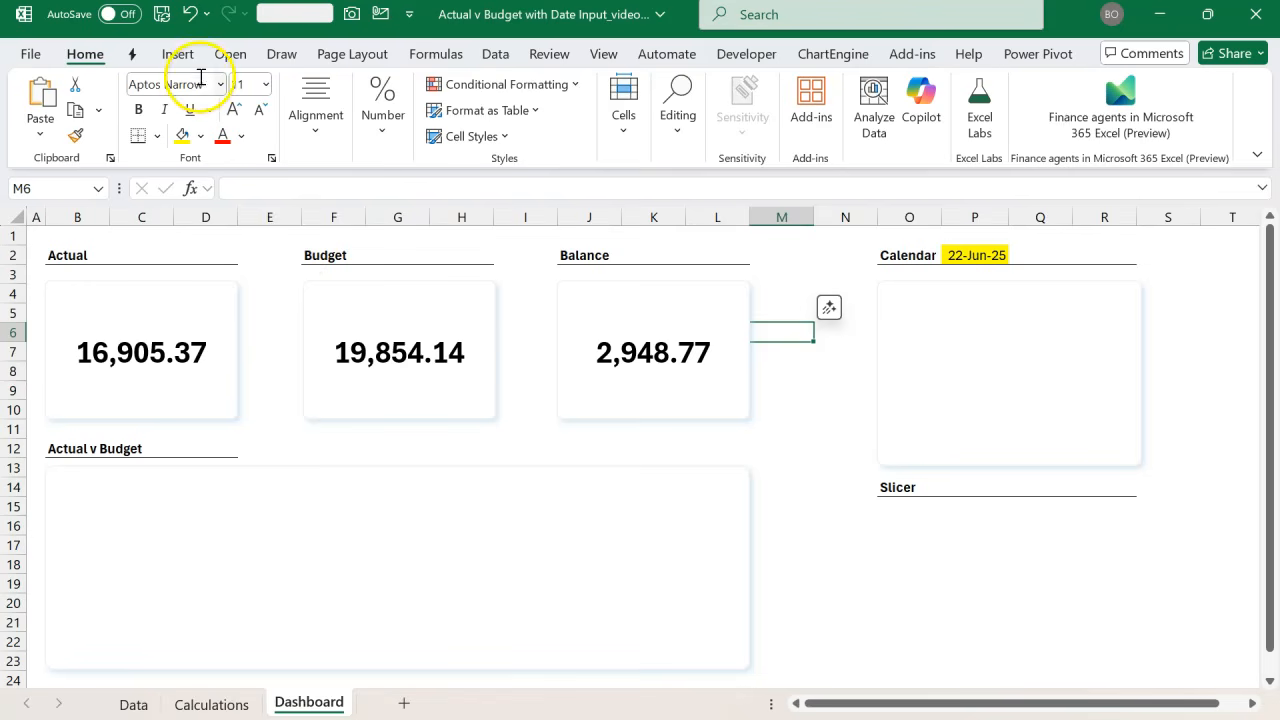
- Insert a Segments slicer on the Dashboard from the tables in the workbook's Data Model
click(178, 54)
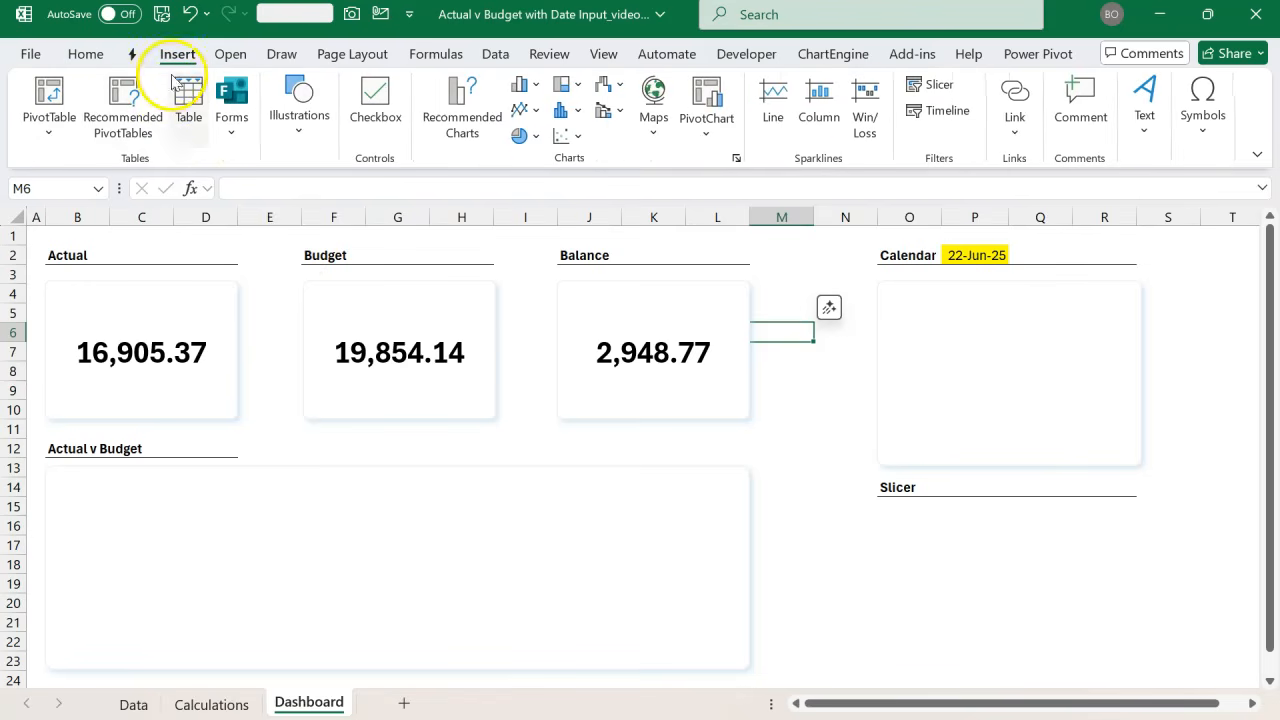
click(932, 88)
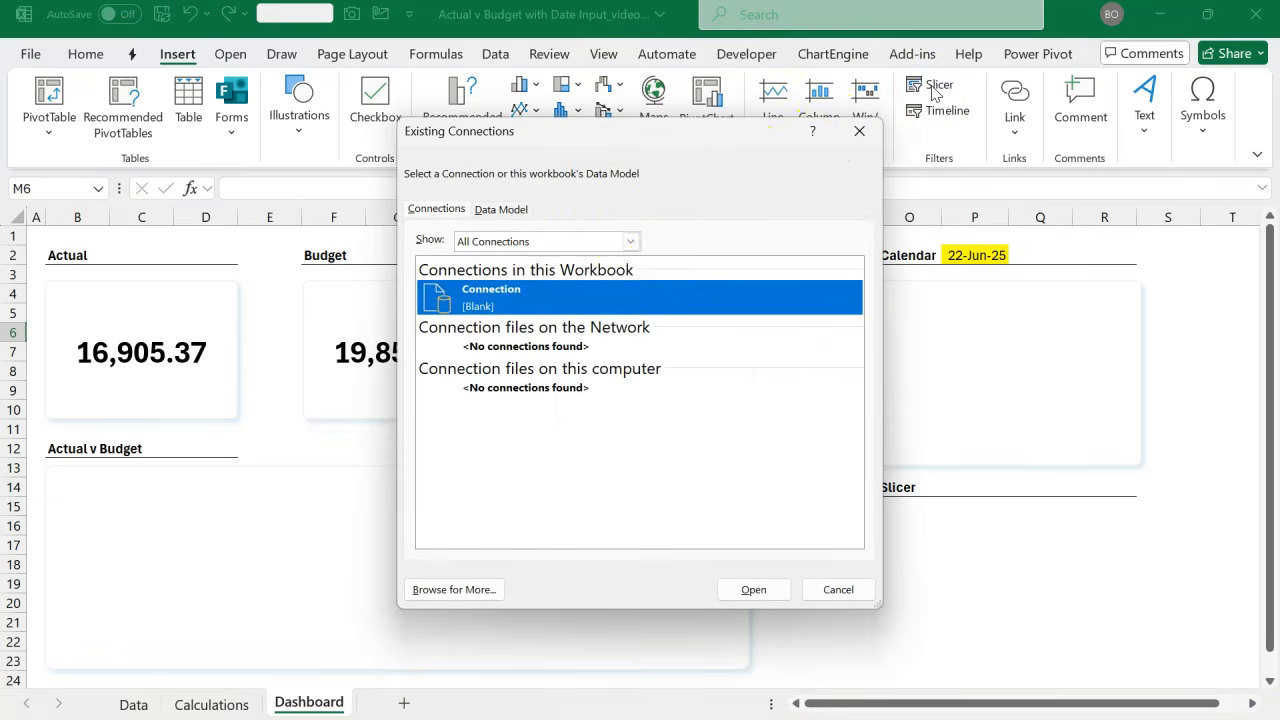
click(491, 214)
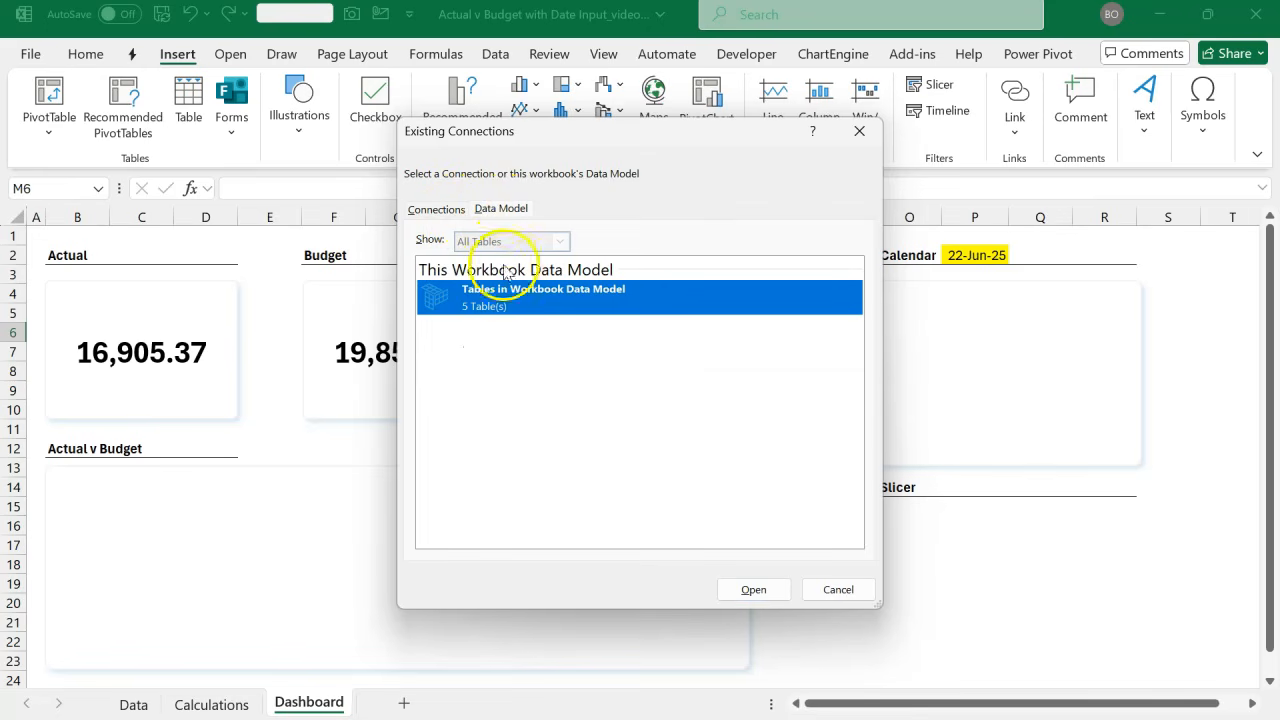
click(750, 590)
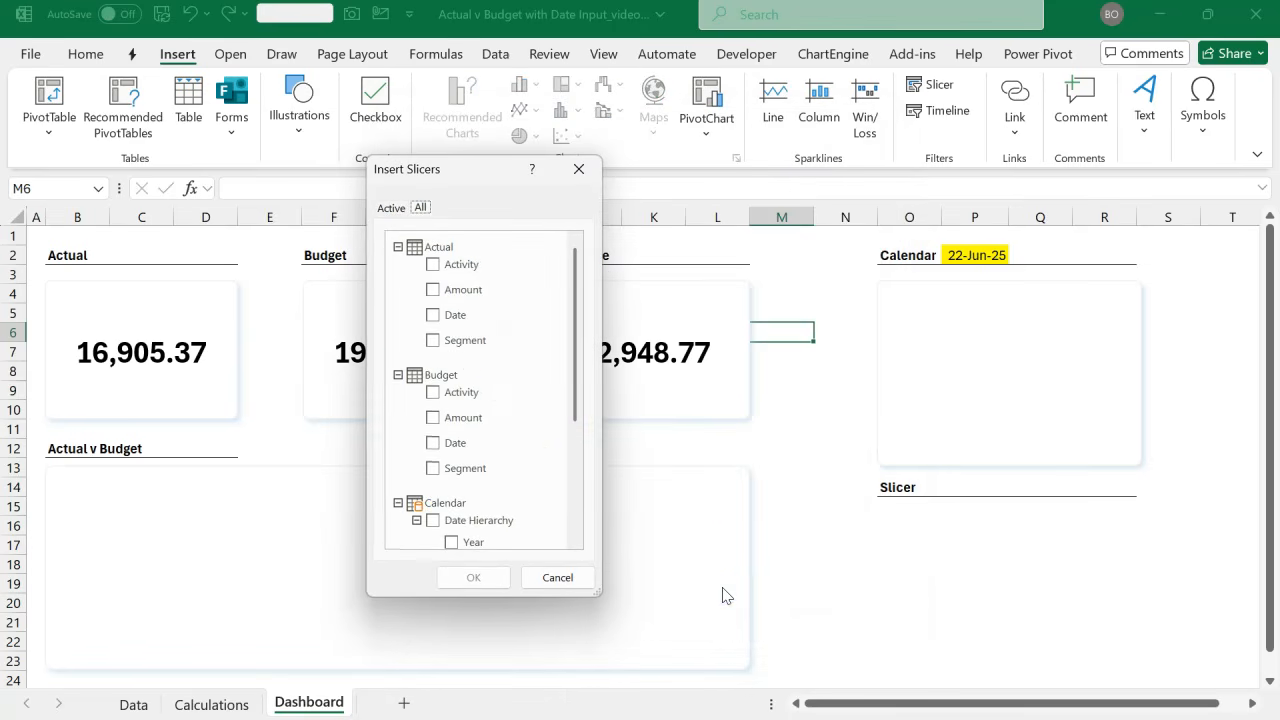
scroll(491, 443, down, 2)
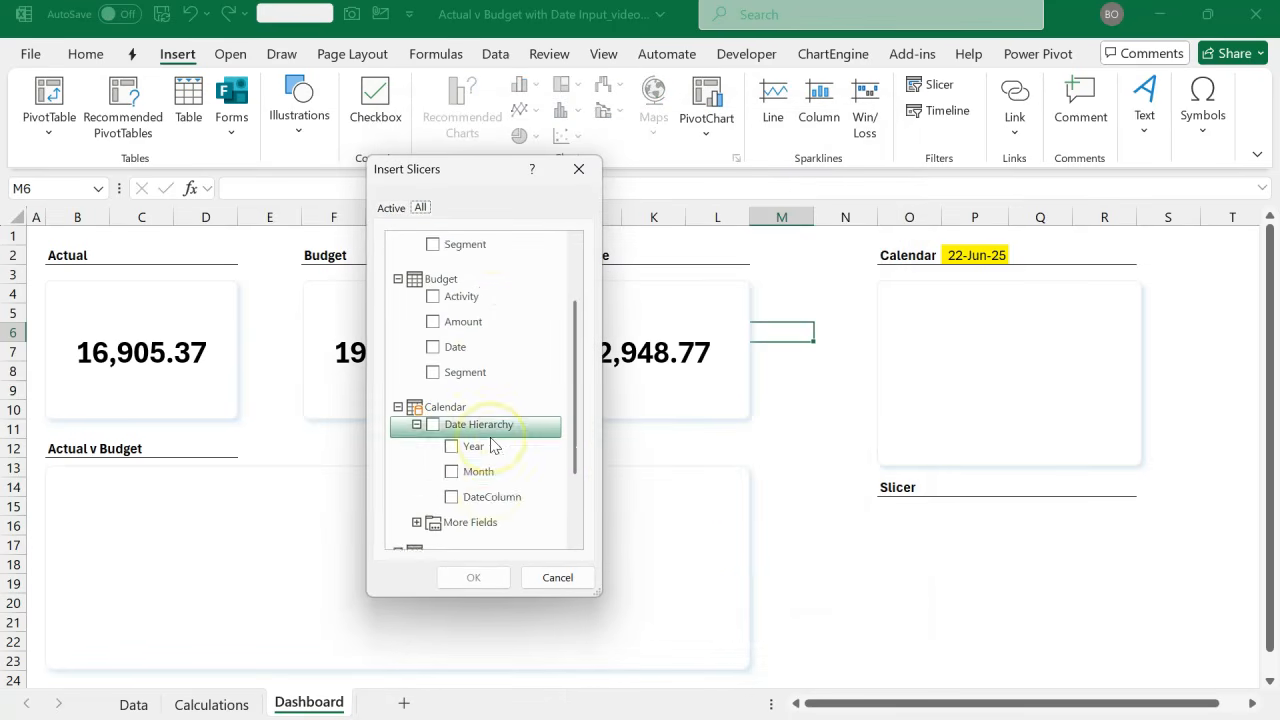
scroll(491, 443, up, 2)
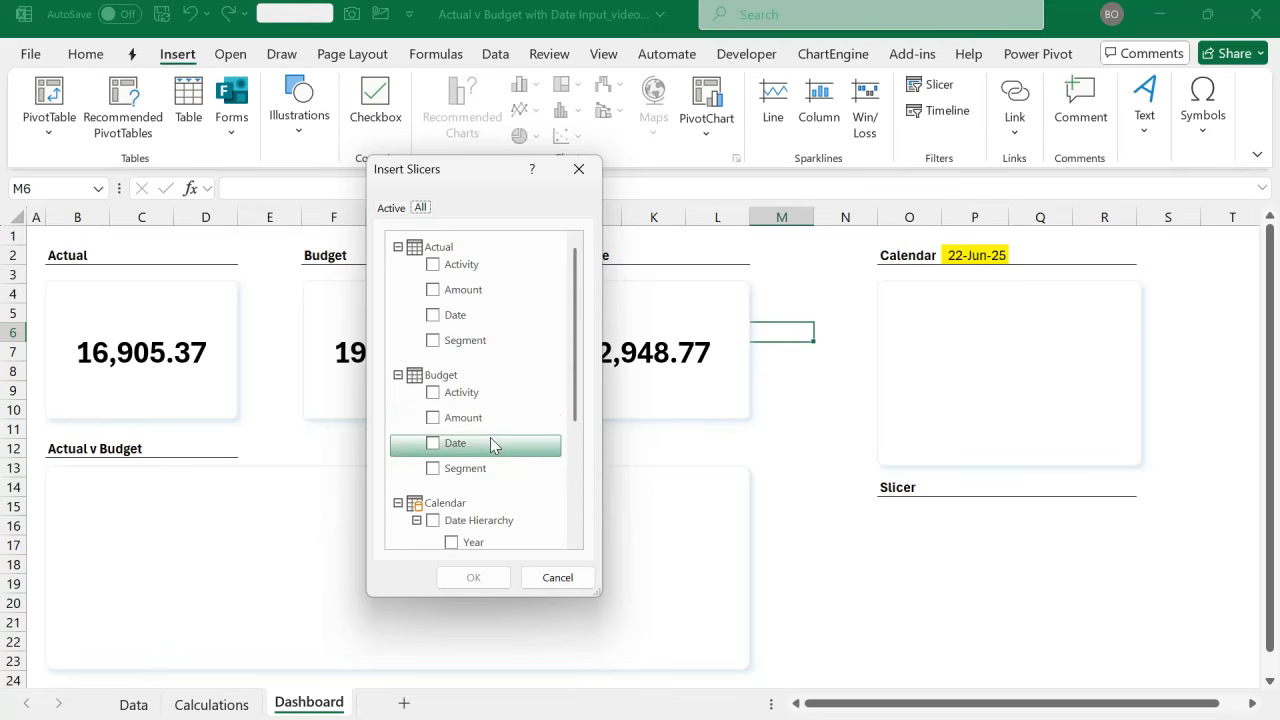
scroll(491, 443, down, 3)
click(432, 515)
click(471, 578)
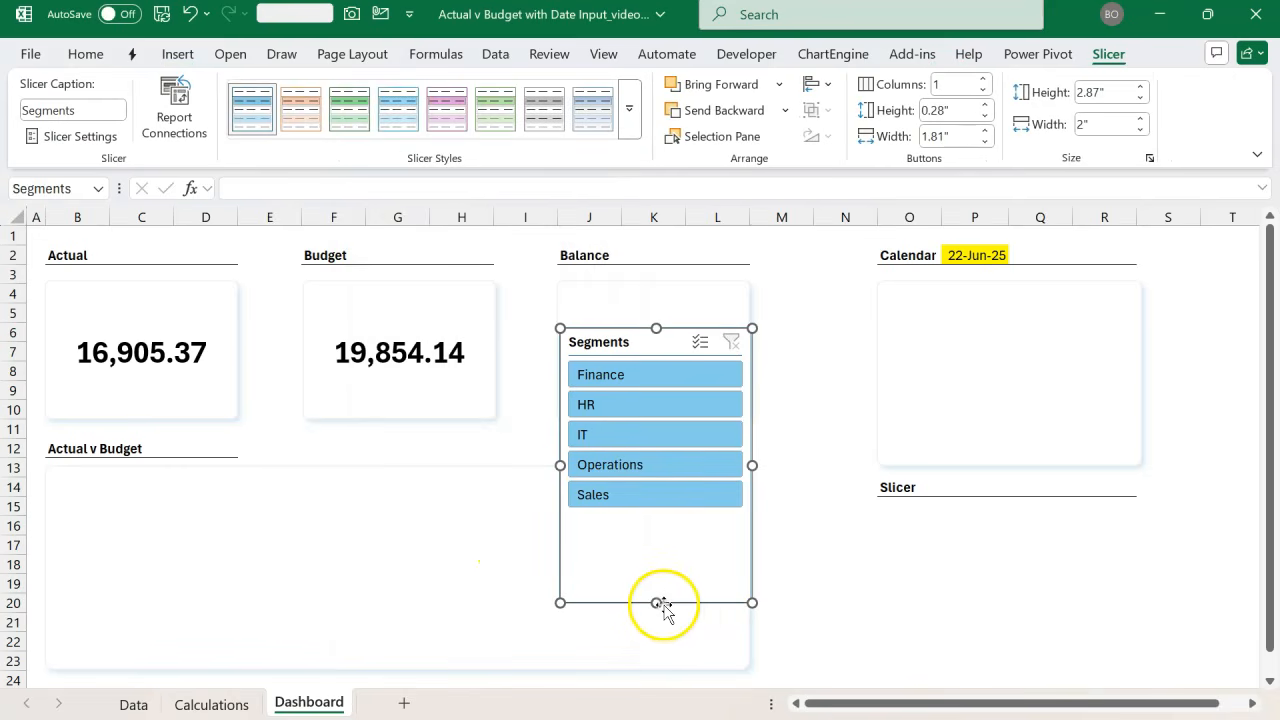
- Fit the Segments slicer under the Slicer heading at about 2.04" high and 2.8" wide, and apply the grey slicer style
drag(657, 603, 674, 524)
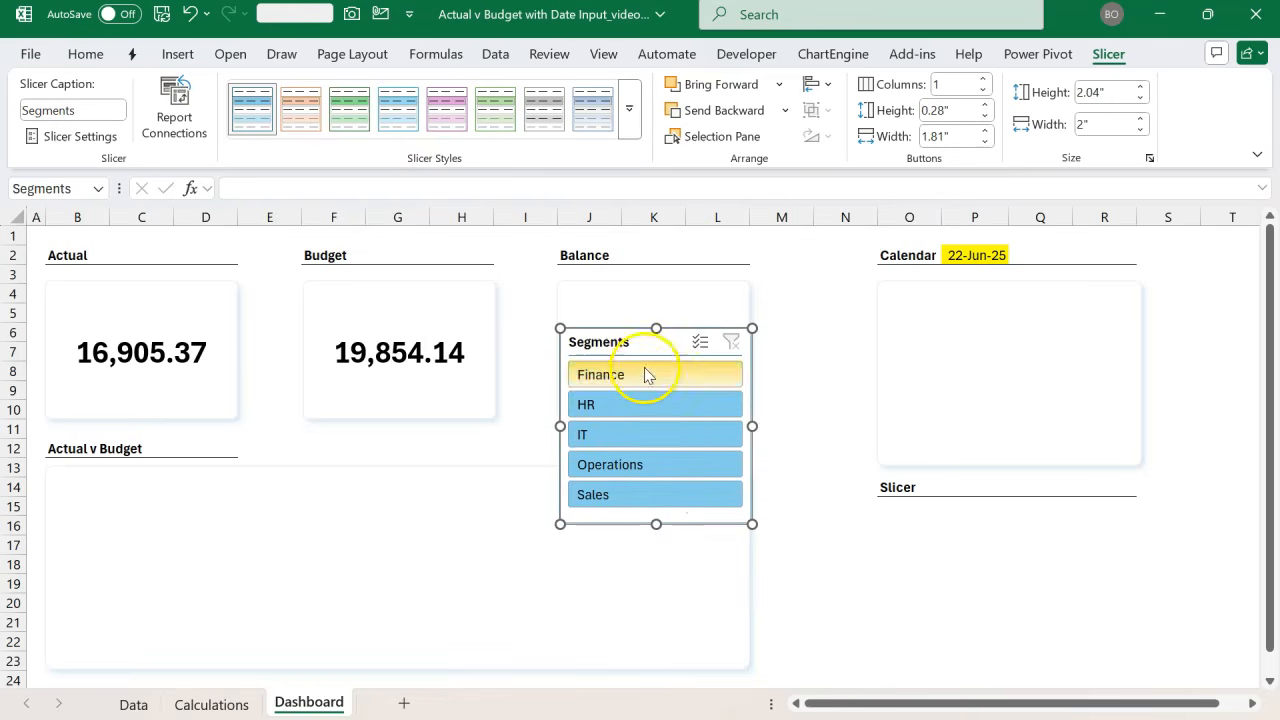
drag(645, 331, 957, 505)
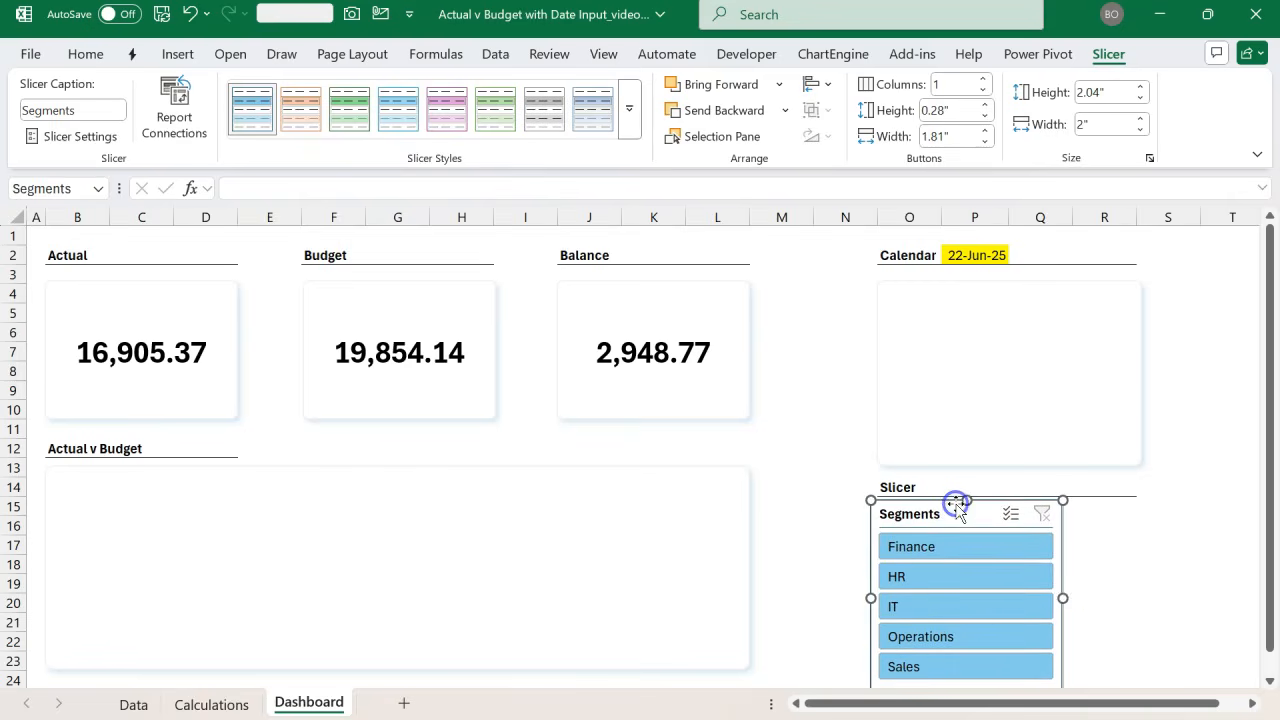
drag(1063, 598, 1139, 594)
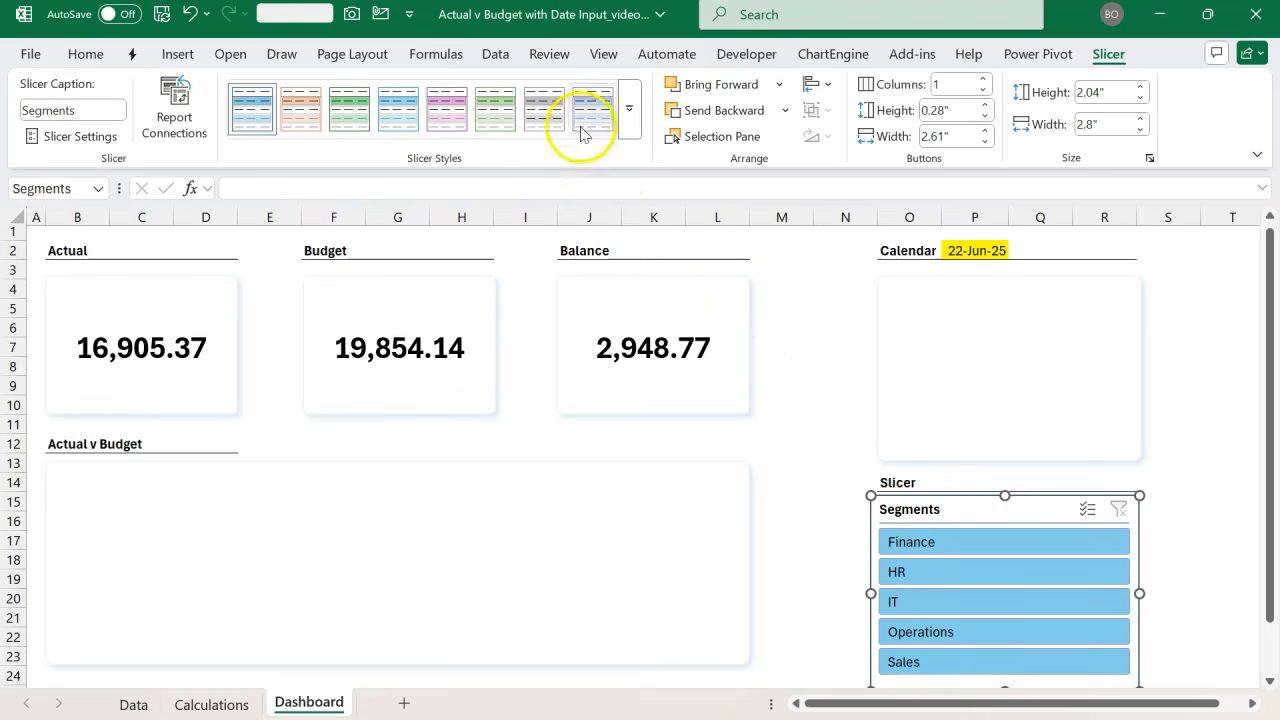
click(544, 110)
click(848, 358)
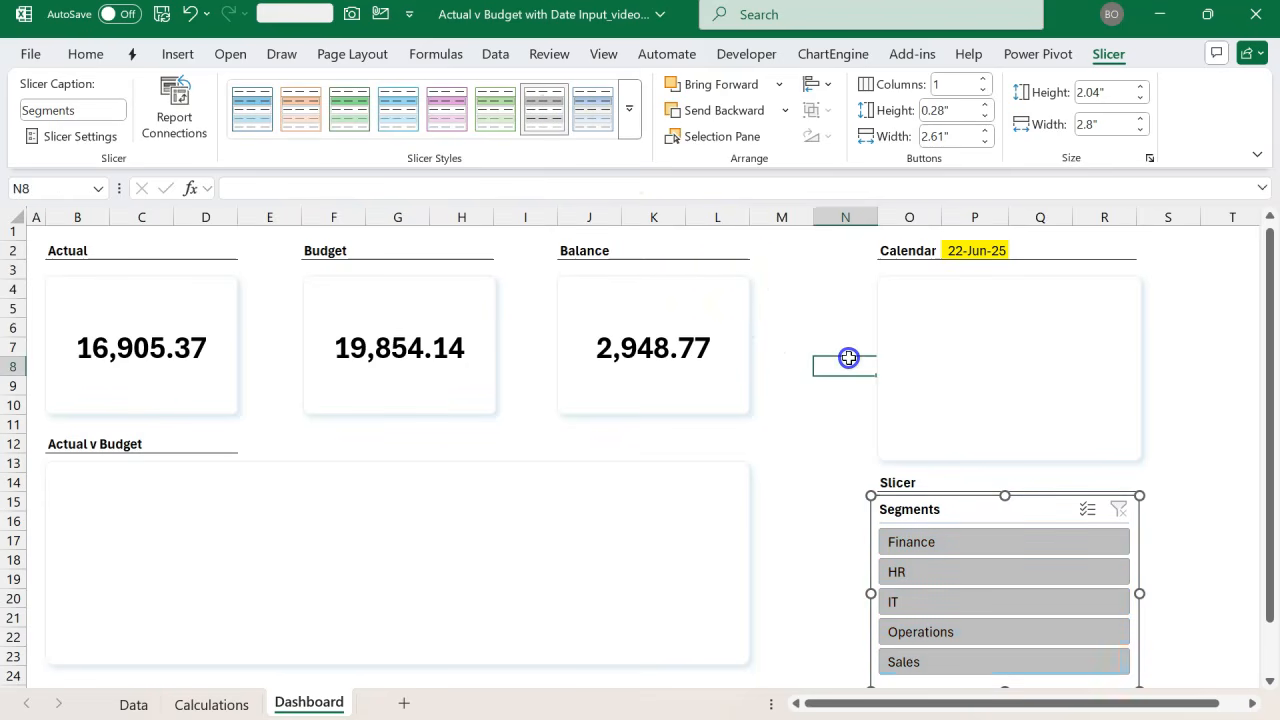
- Test the Segments slicer on the cards by filtering to Finance and HR, and clear its filter
click(906, 543)
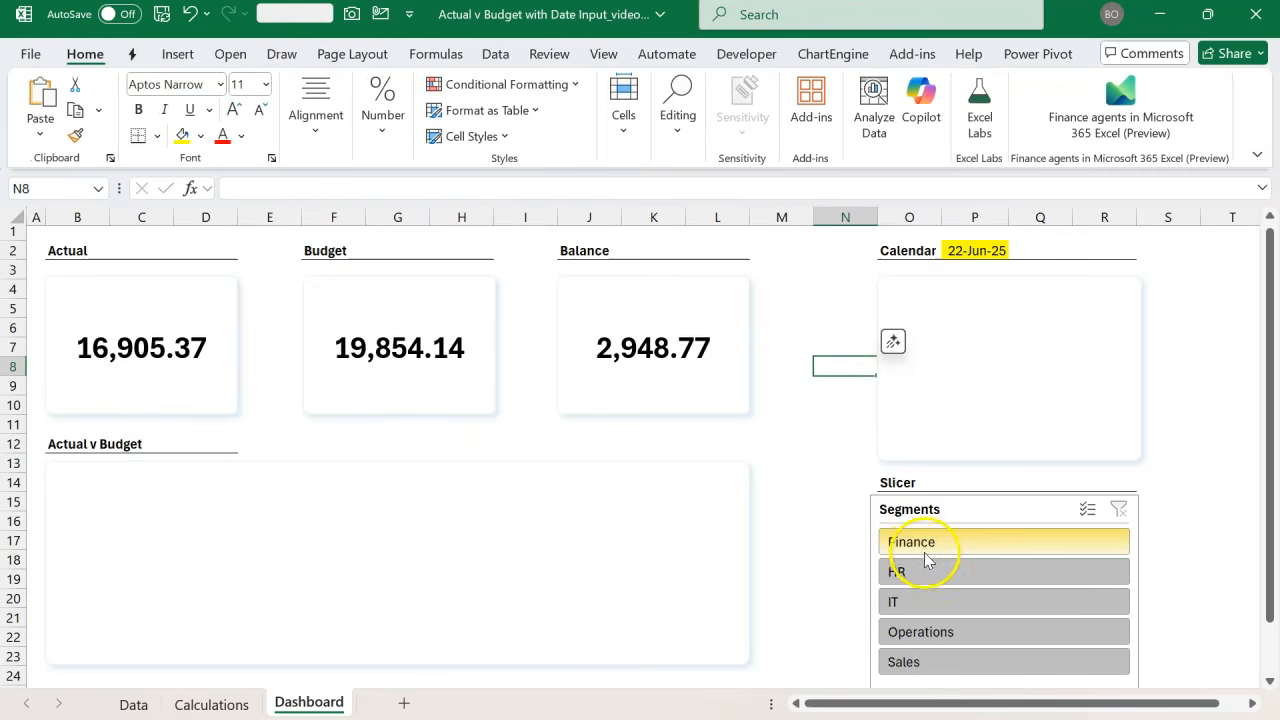
click(943, 584)
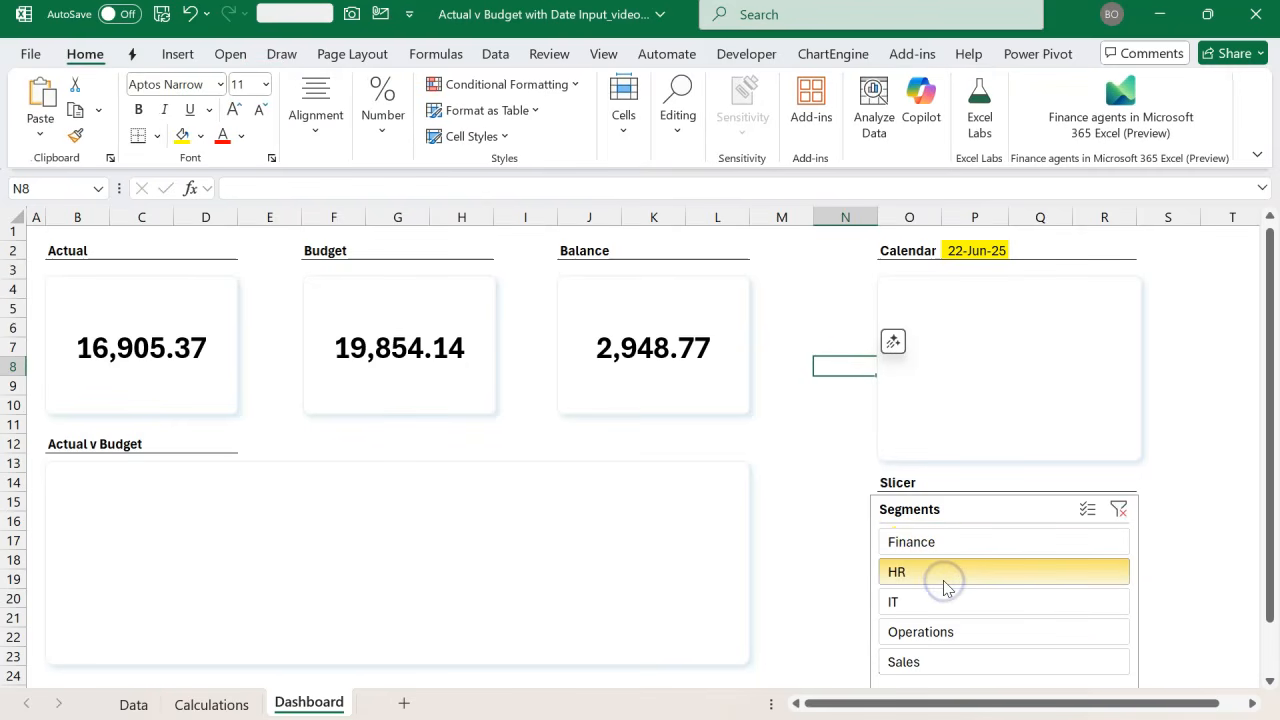
click(1119, 510)
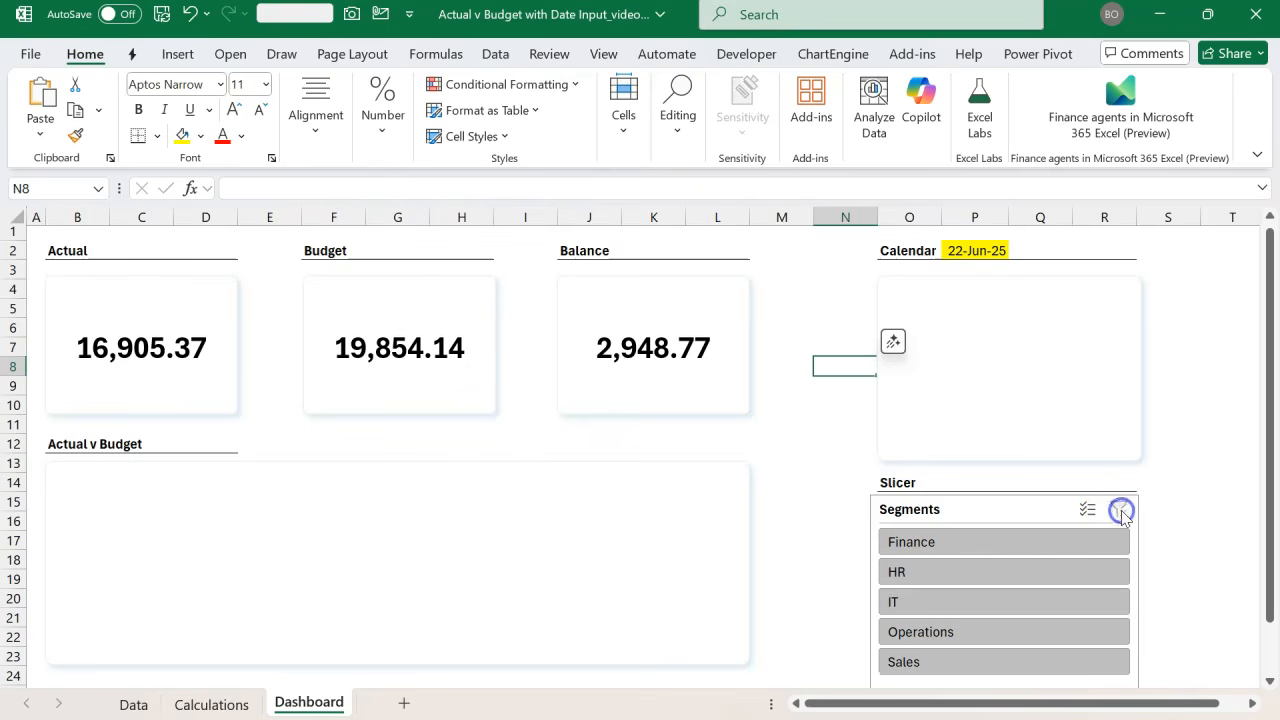
- Connect the Segments slicer to PivotTable1 on the Calculations sheet through its report connections
click(980, 510)
right_click(979, 511)
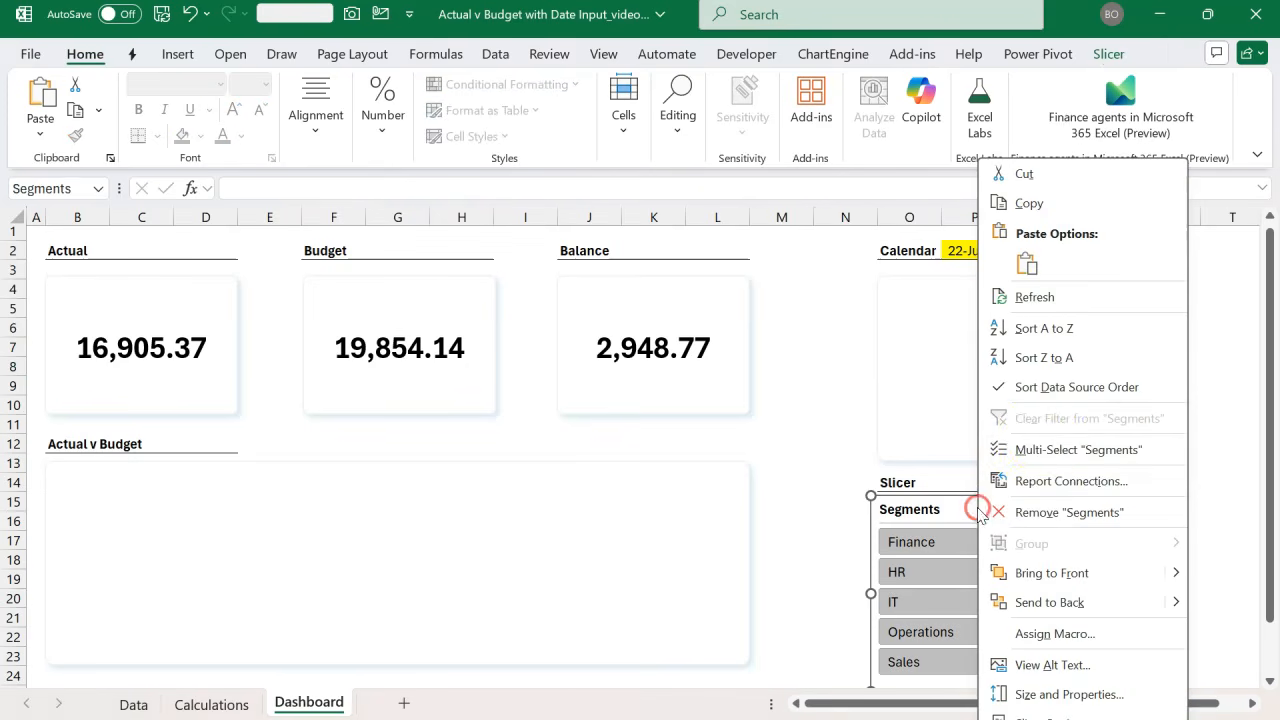
click(1033, 483)
click(872, 496)
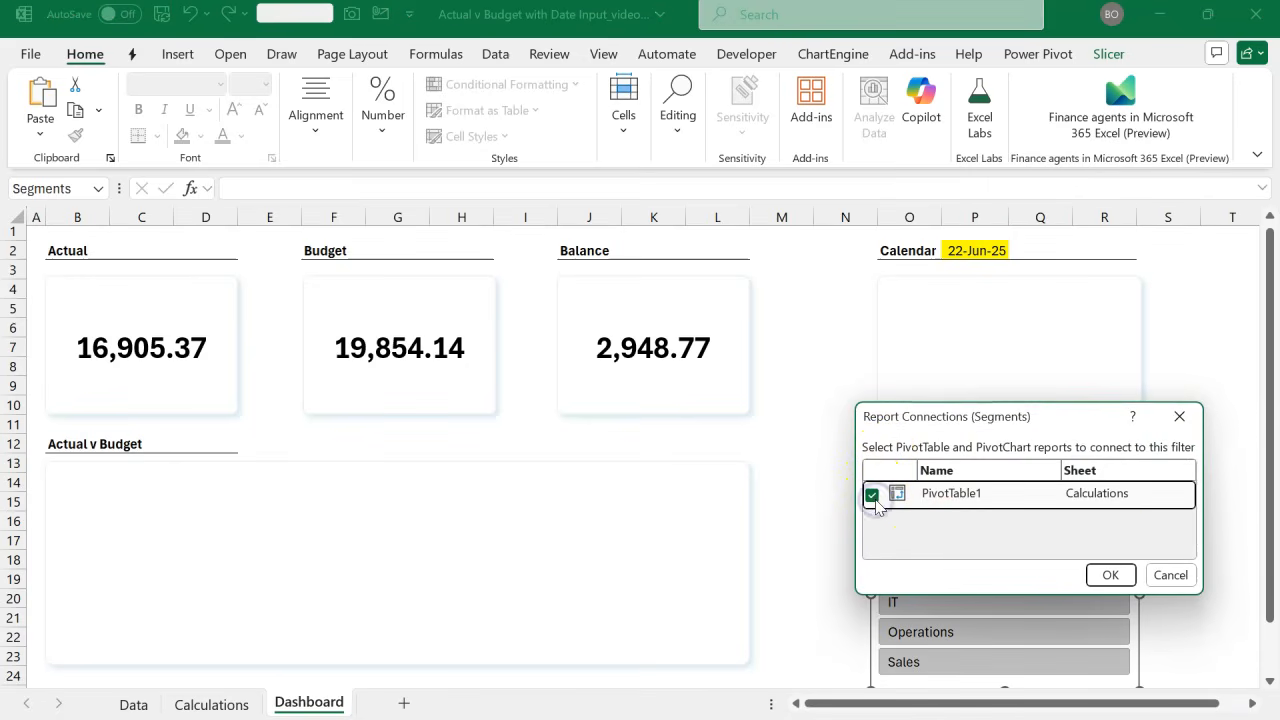
click(1115, 575)
- Check the cards against each segment from Finance to Sales in the slicer, and clear the filter
click(1097, 546)
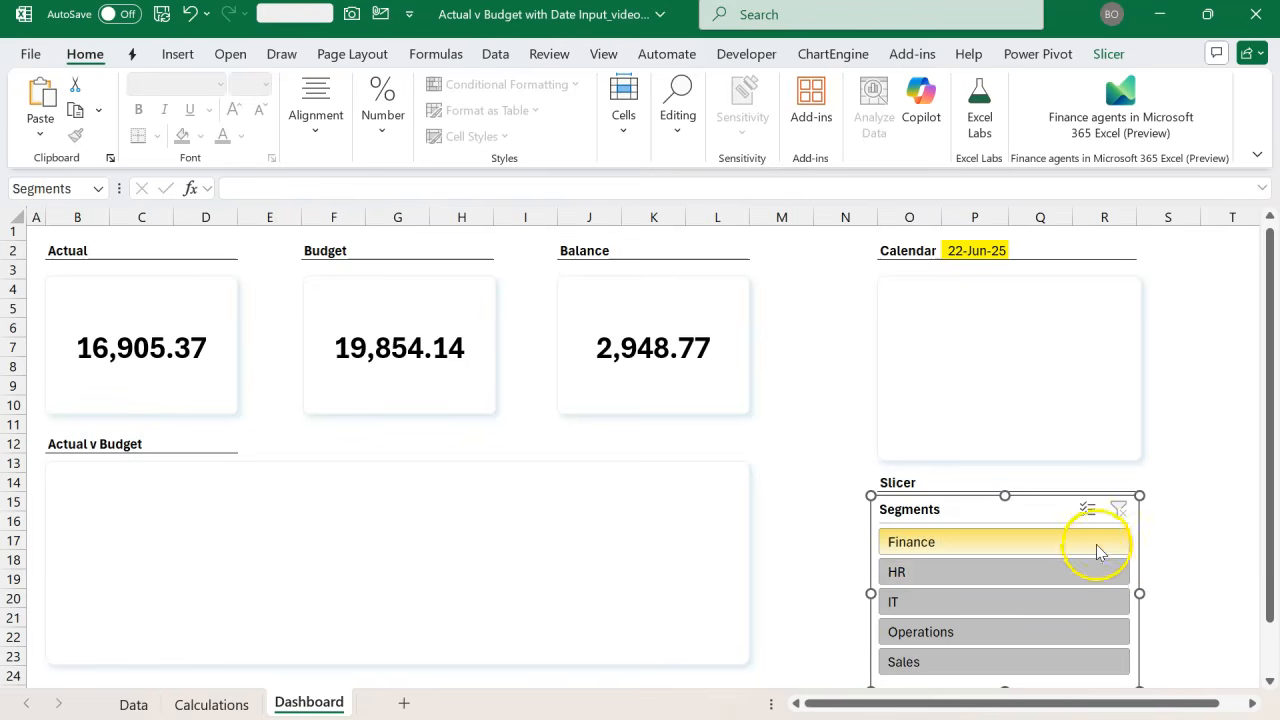
click(1060, 574)
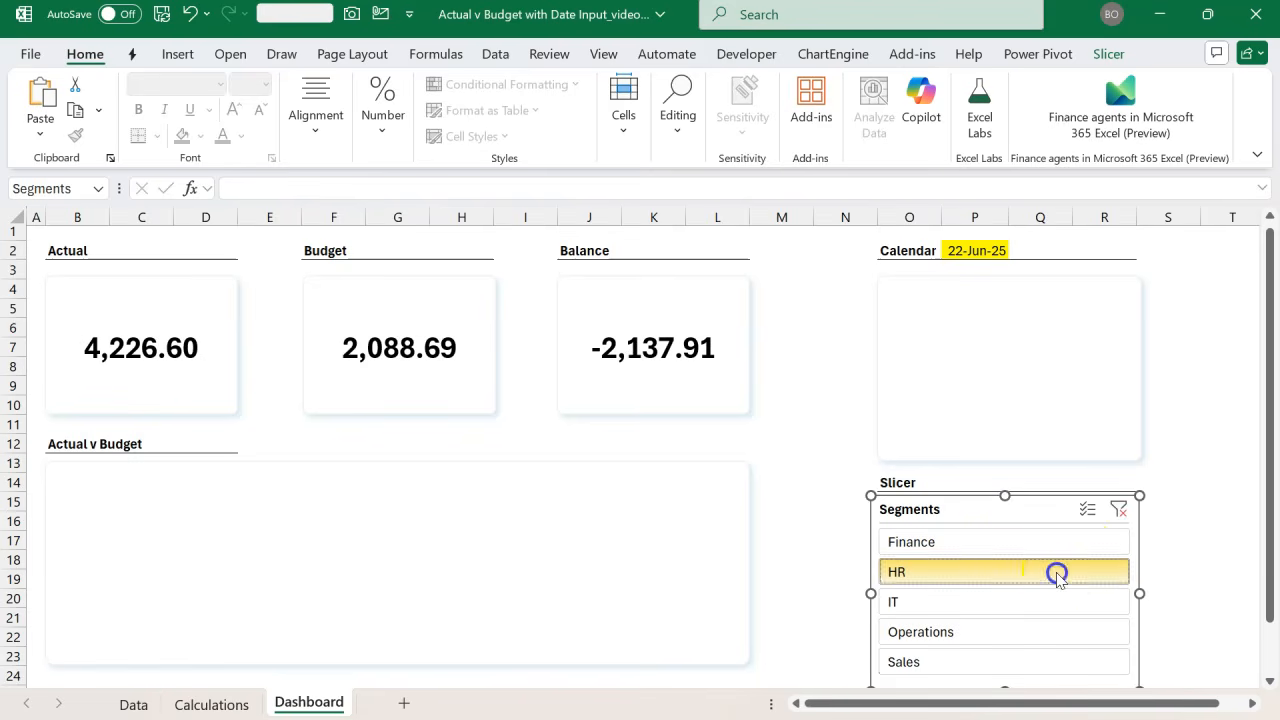
click(1037, 599)
click(1038, 628)
click(1039, 657)
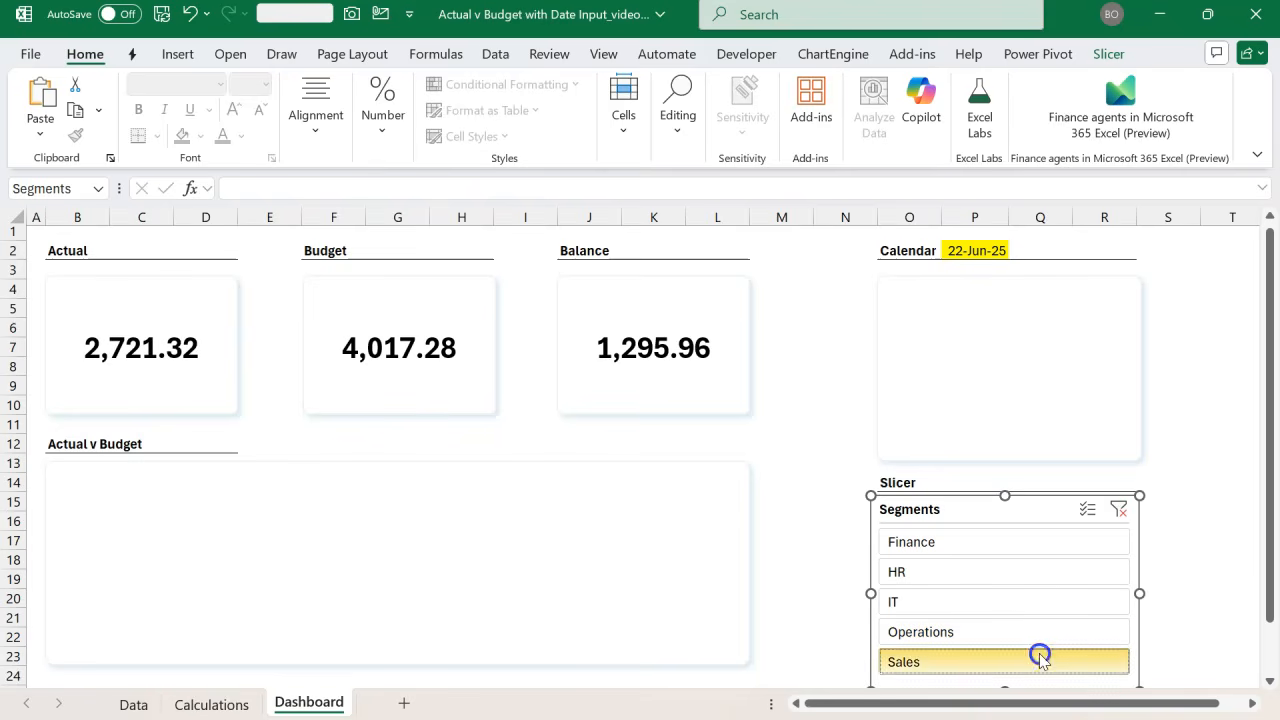
click(1119, 511)
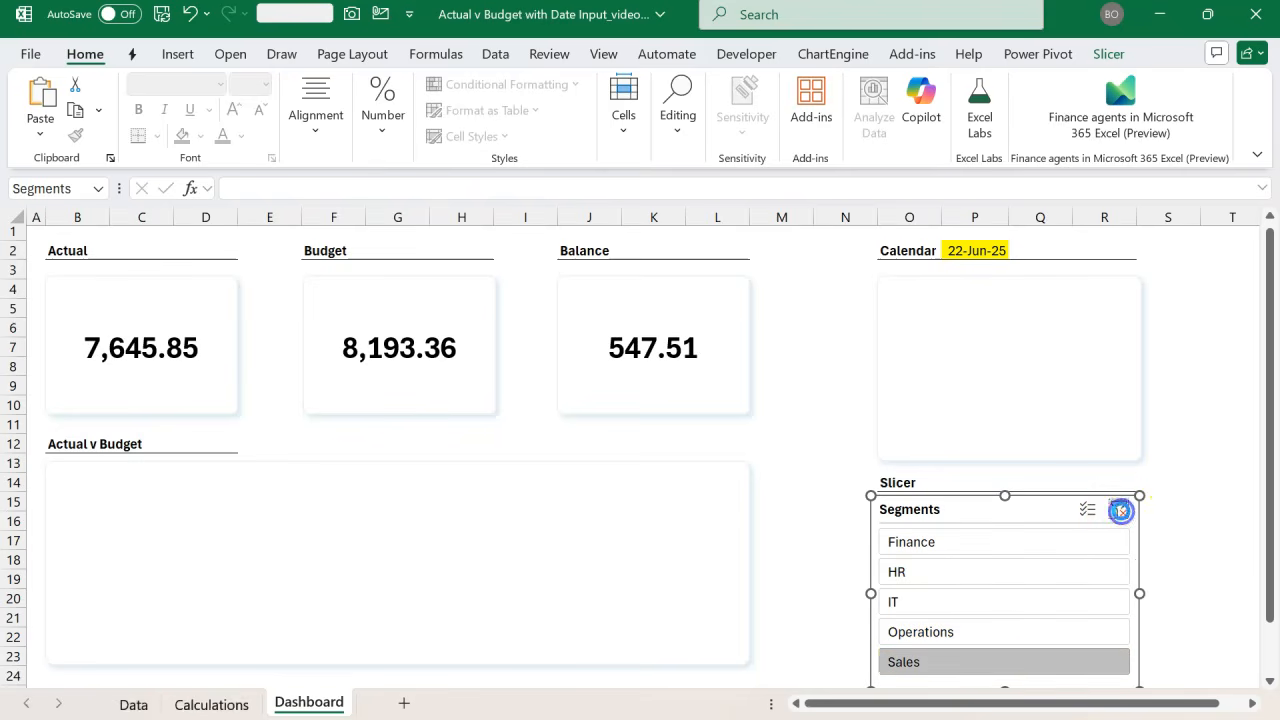
click(817, 431)
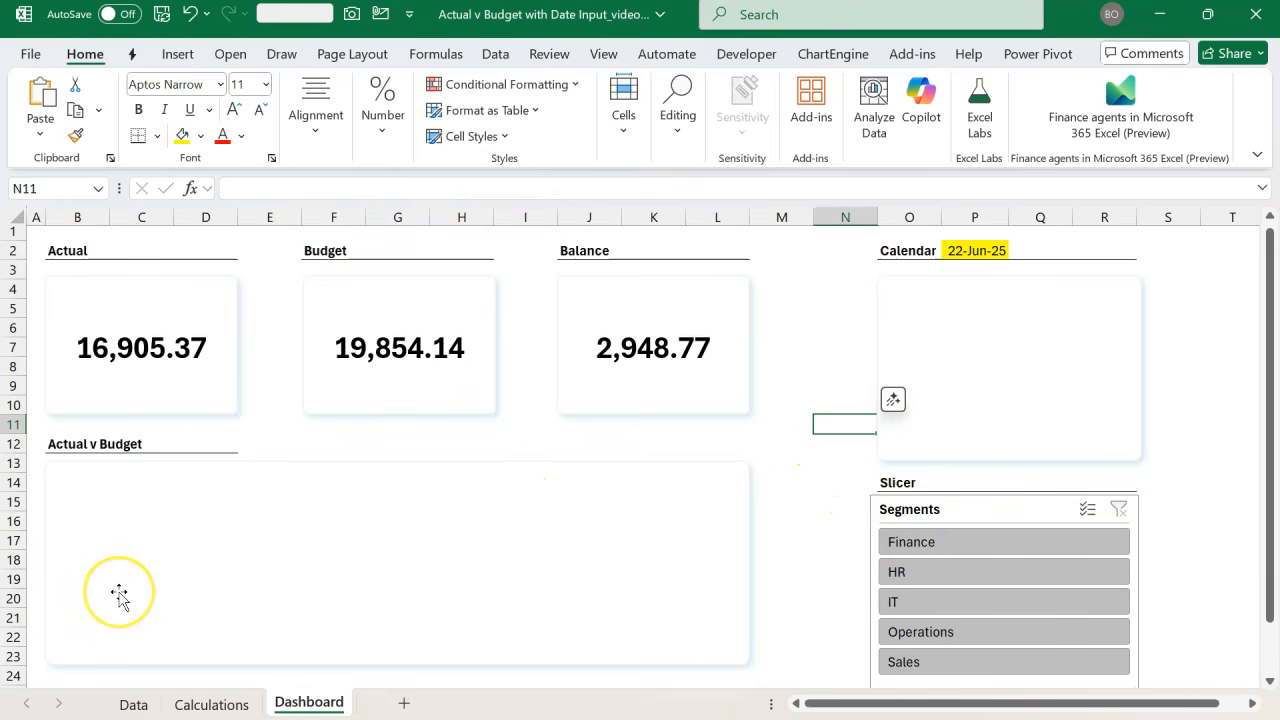
- On the Calculations sheet, enter =B4 in H4 and fill it across H4:I5 to reference the Actual and Budget headers and totals
click(205, 703)
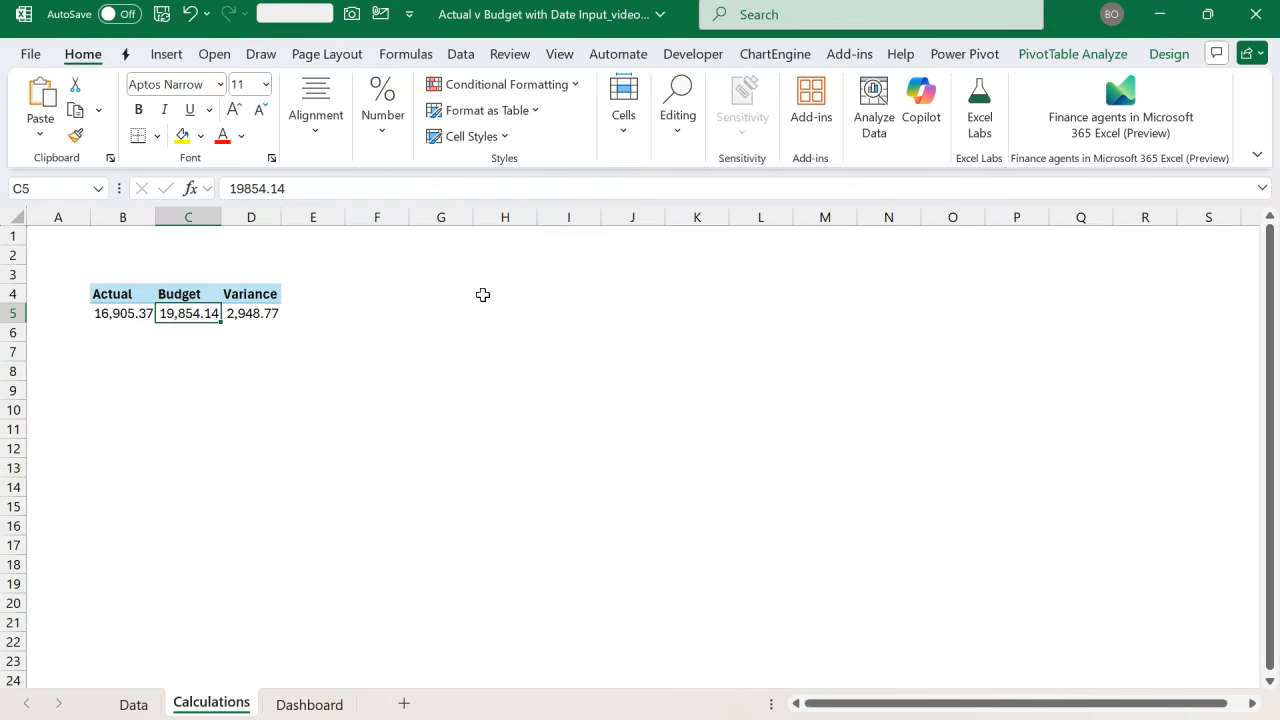
click(483, 294)
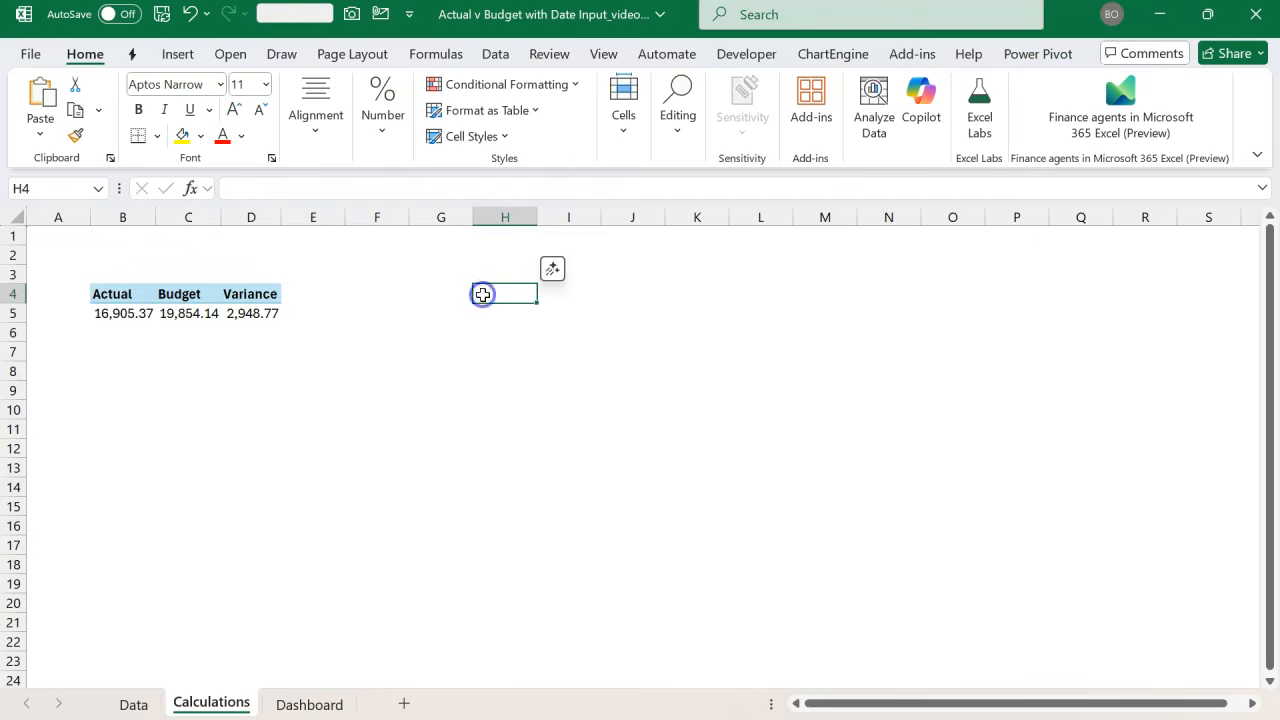
text(=)
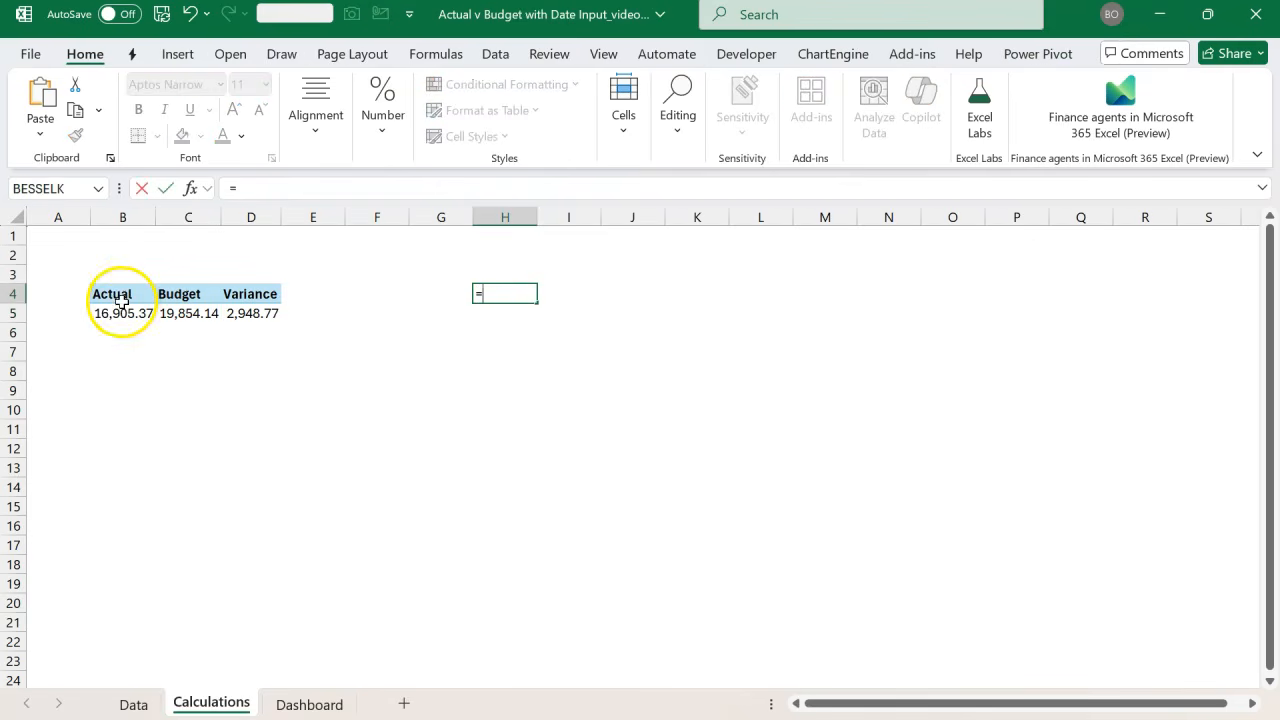
click(120, 298)
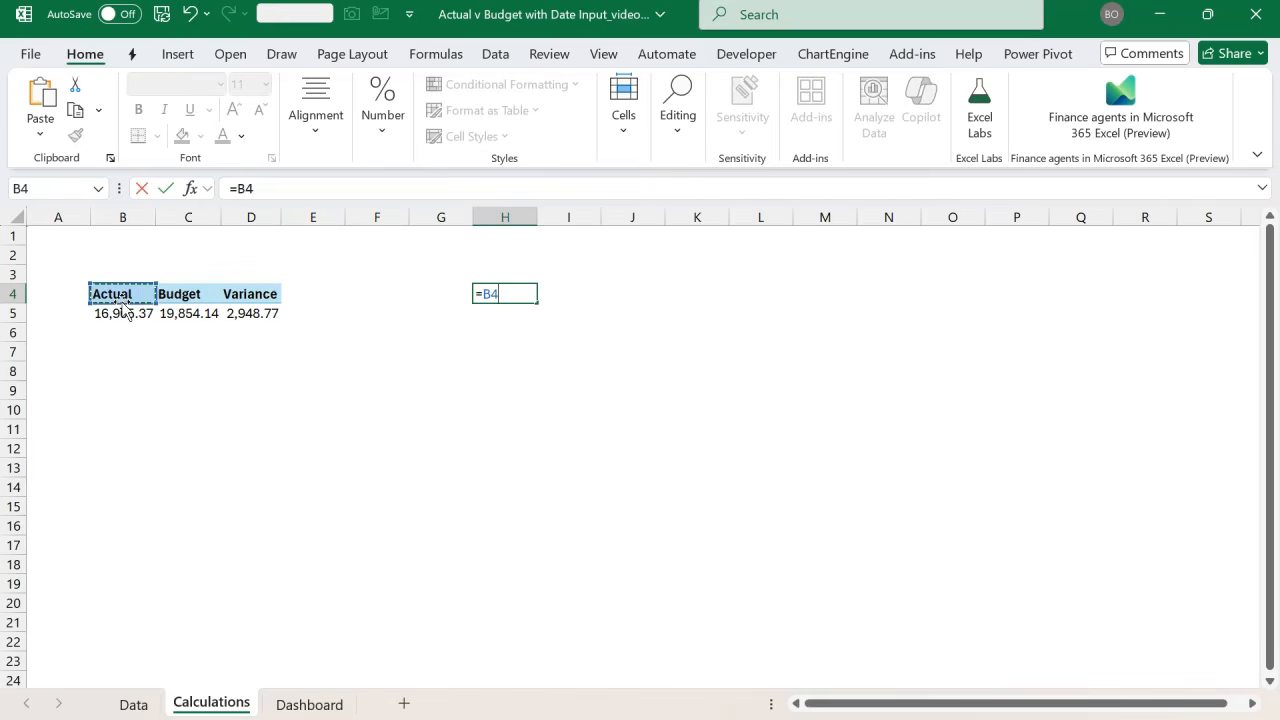
key(Return)
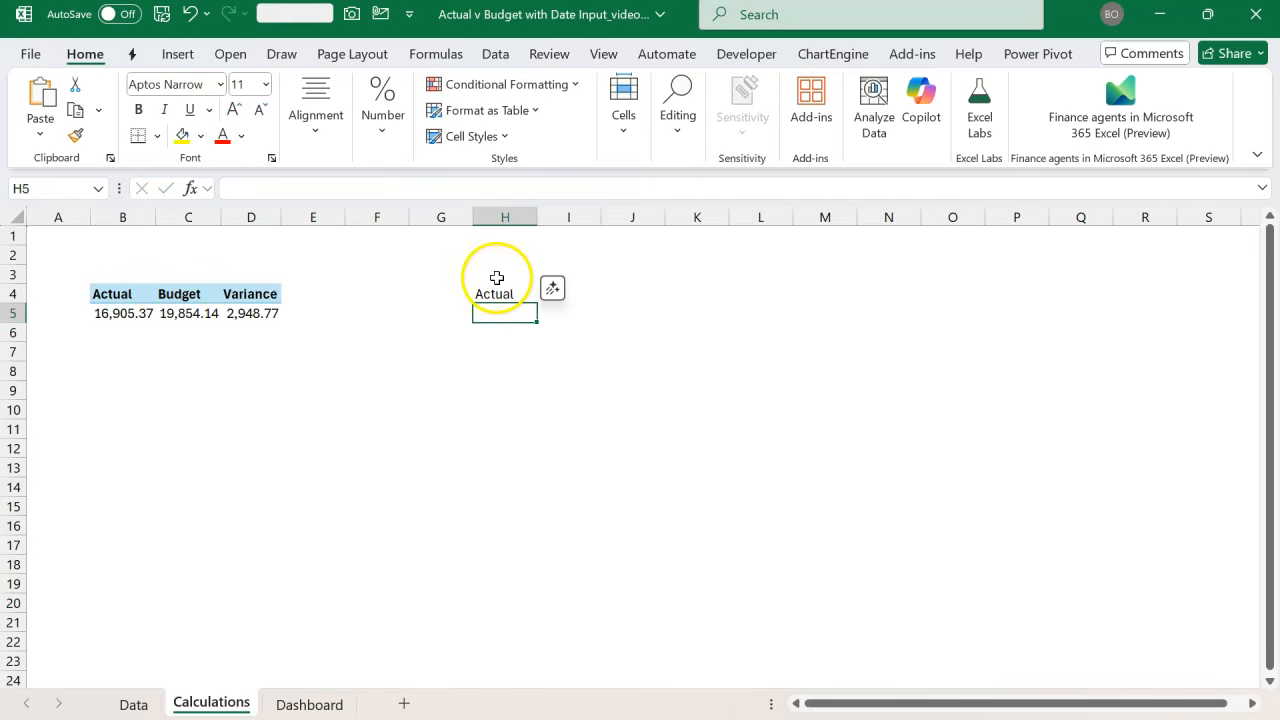
click(506, 292)
drag(537, 301, 571, 298)
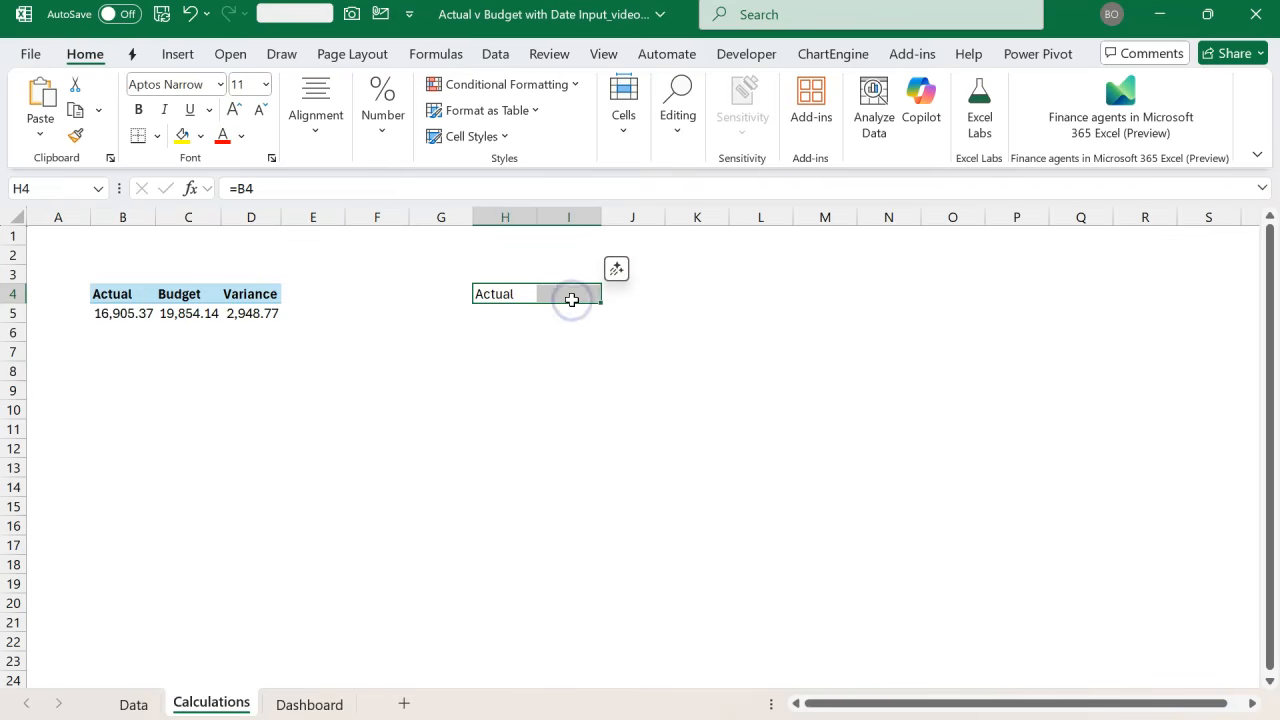
key(shift+Right)
key(shift+Down)
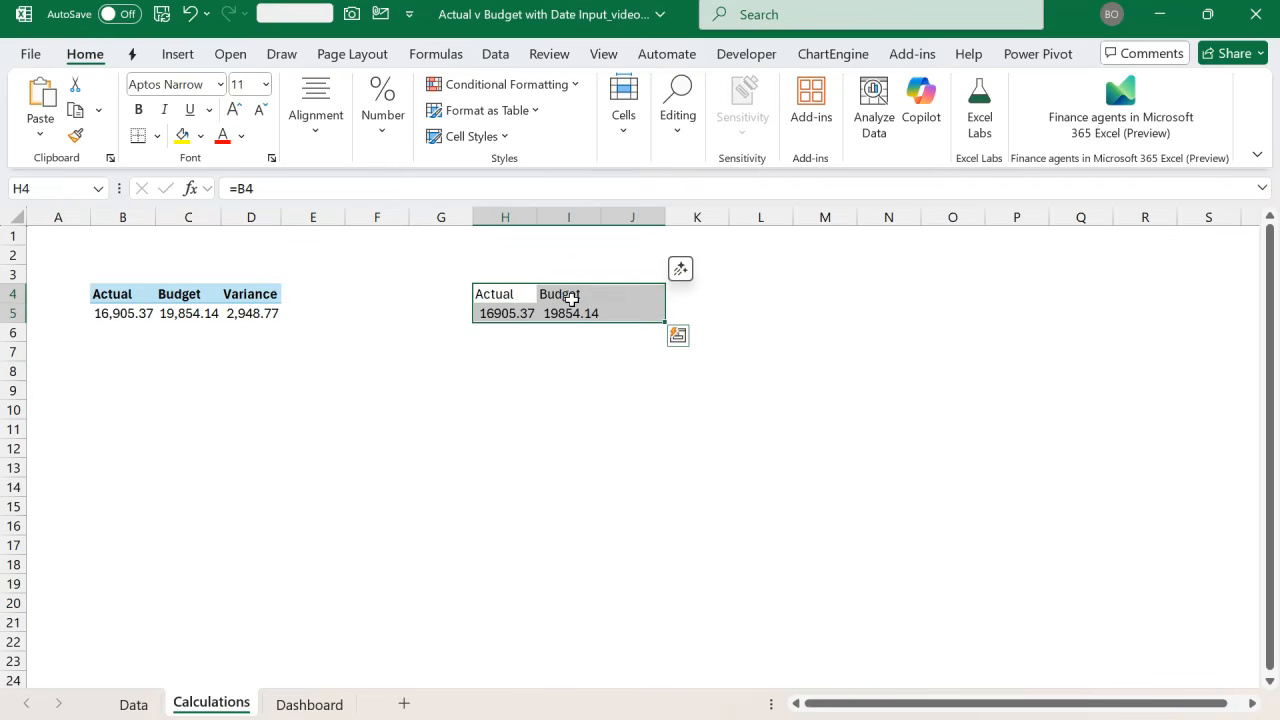
- Insert a Stacked Bar chart from H4:I5 with Actual and Budget as separate series in one bar, and delete its title
drag(508, 301, 560, 308)
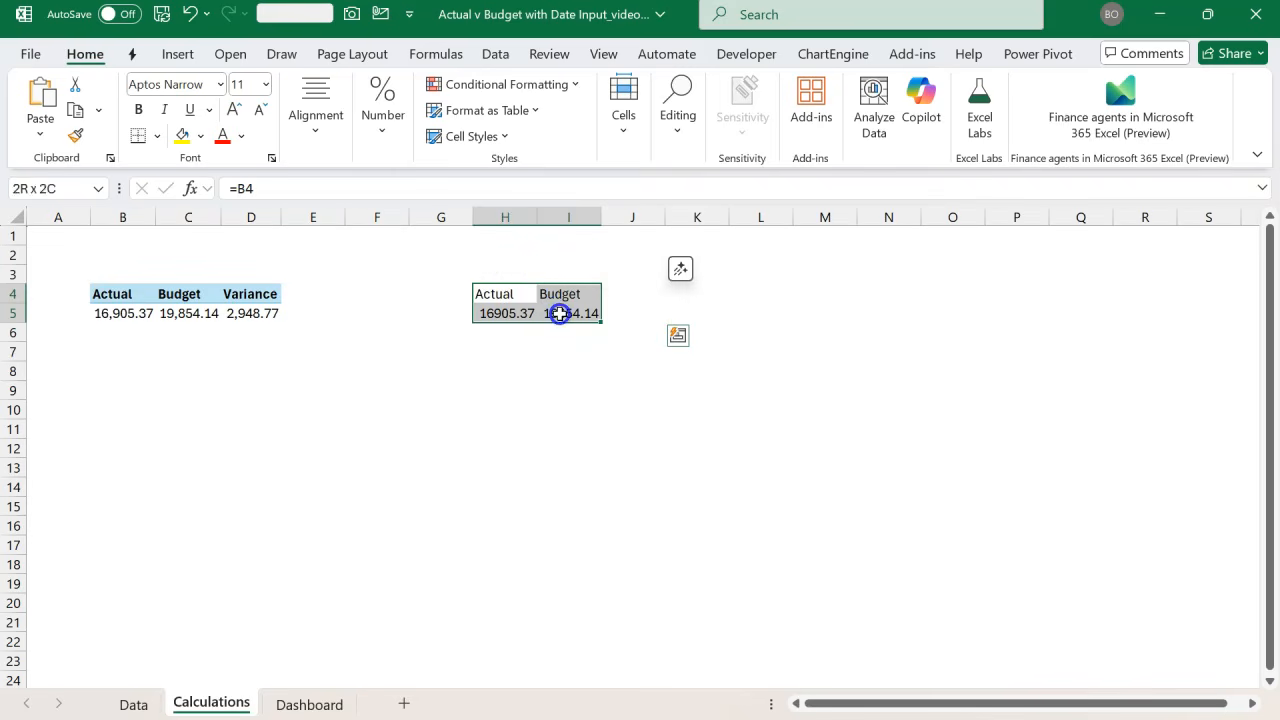
click(177, 55)
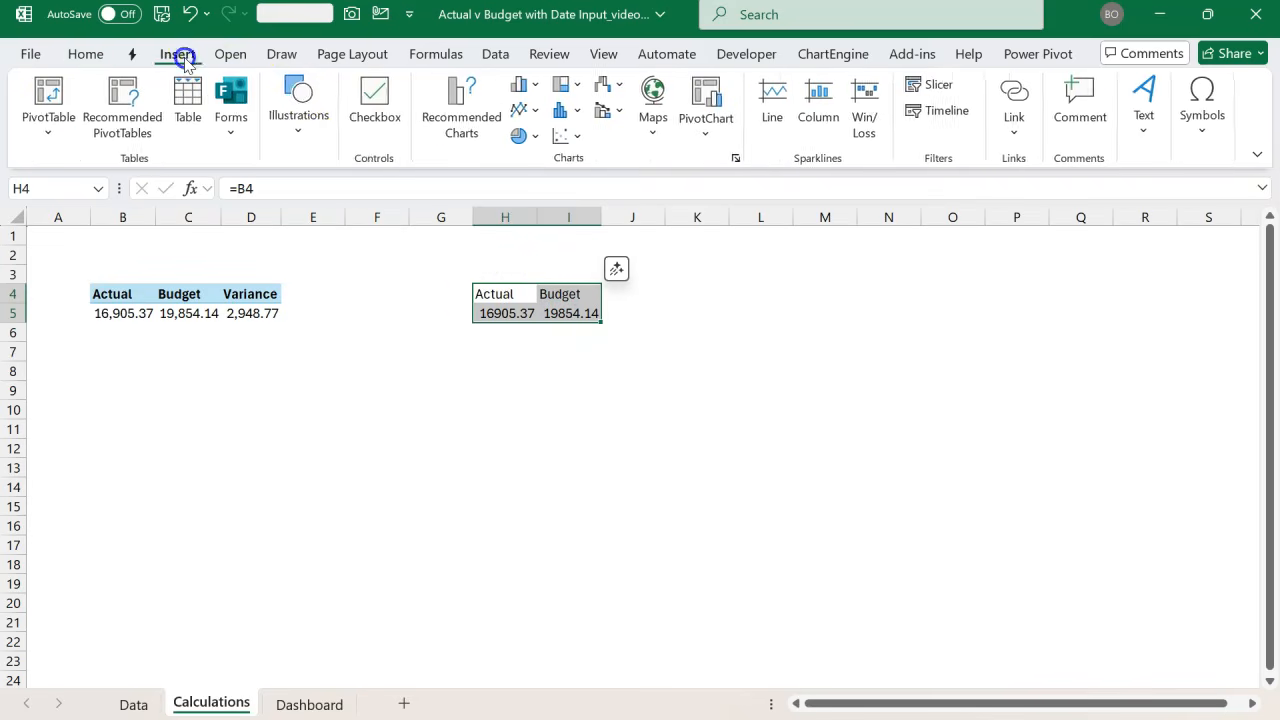
click(466, 133)
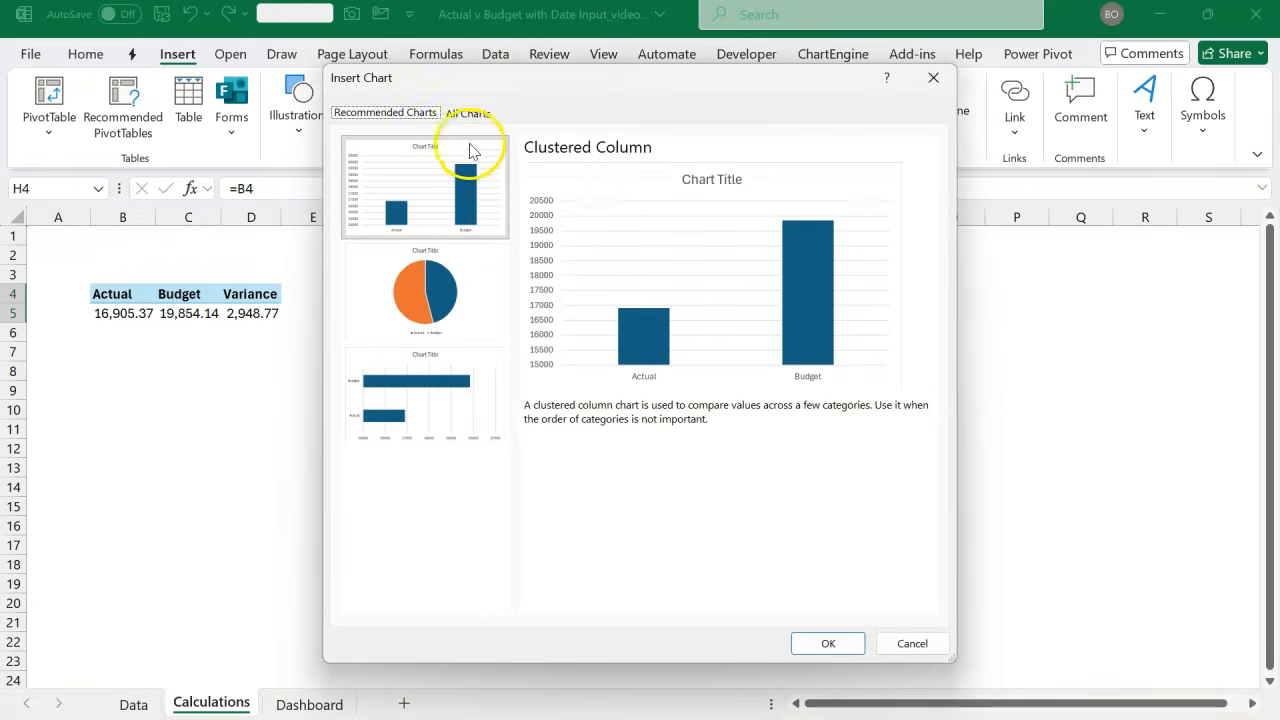
click(482, 116)
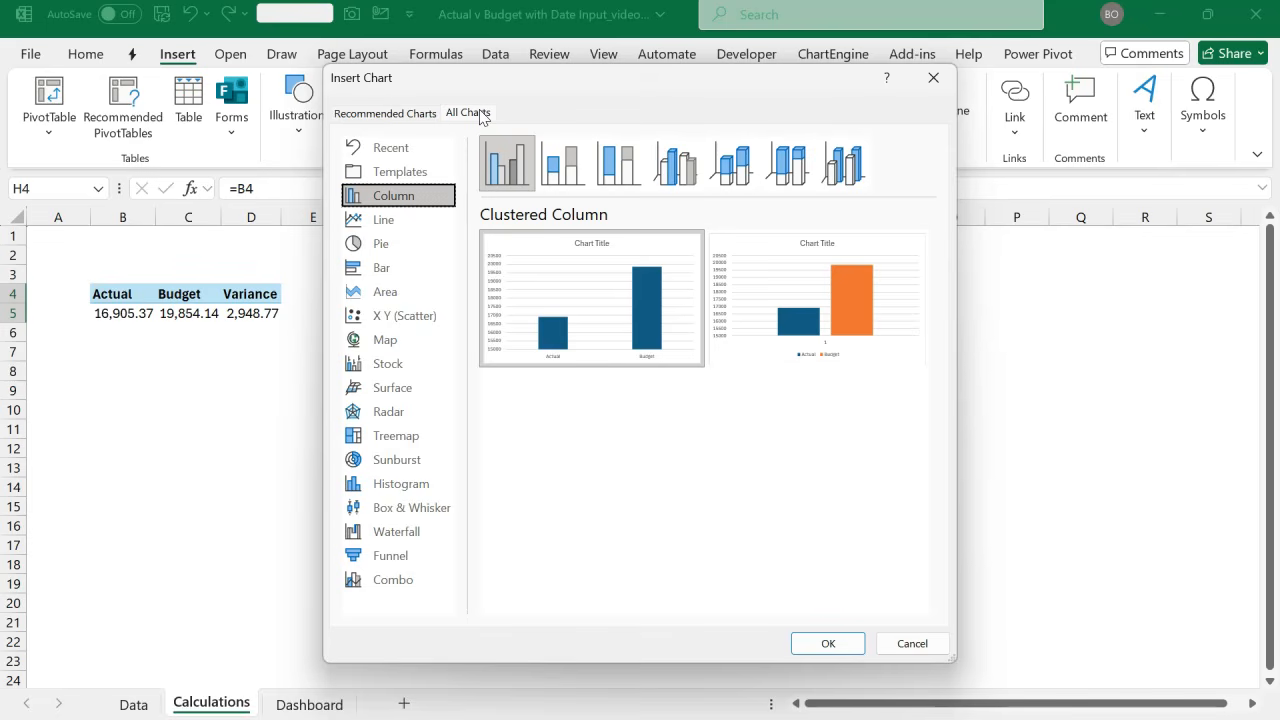
click(380, 269)
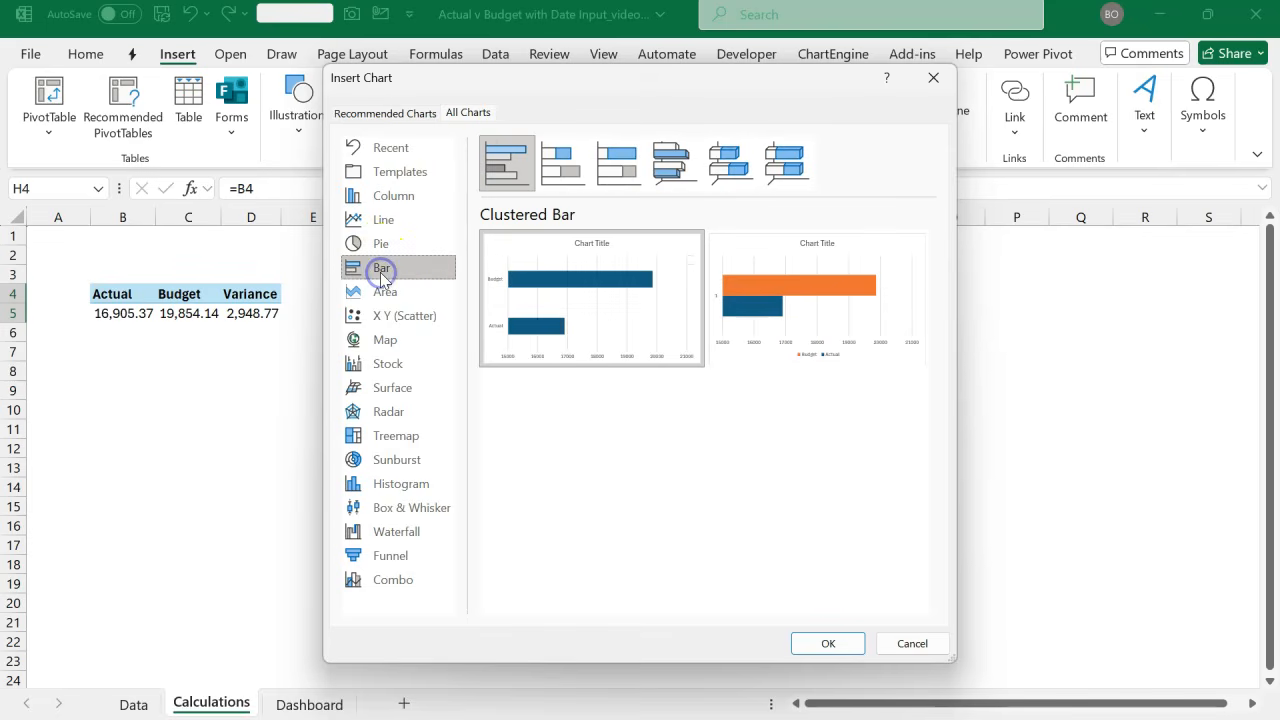
click(565, 168)
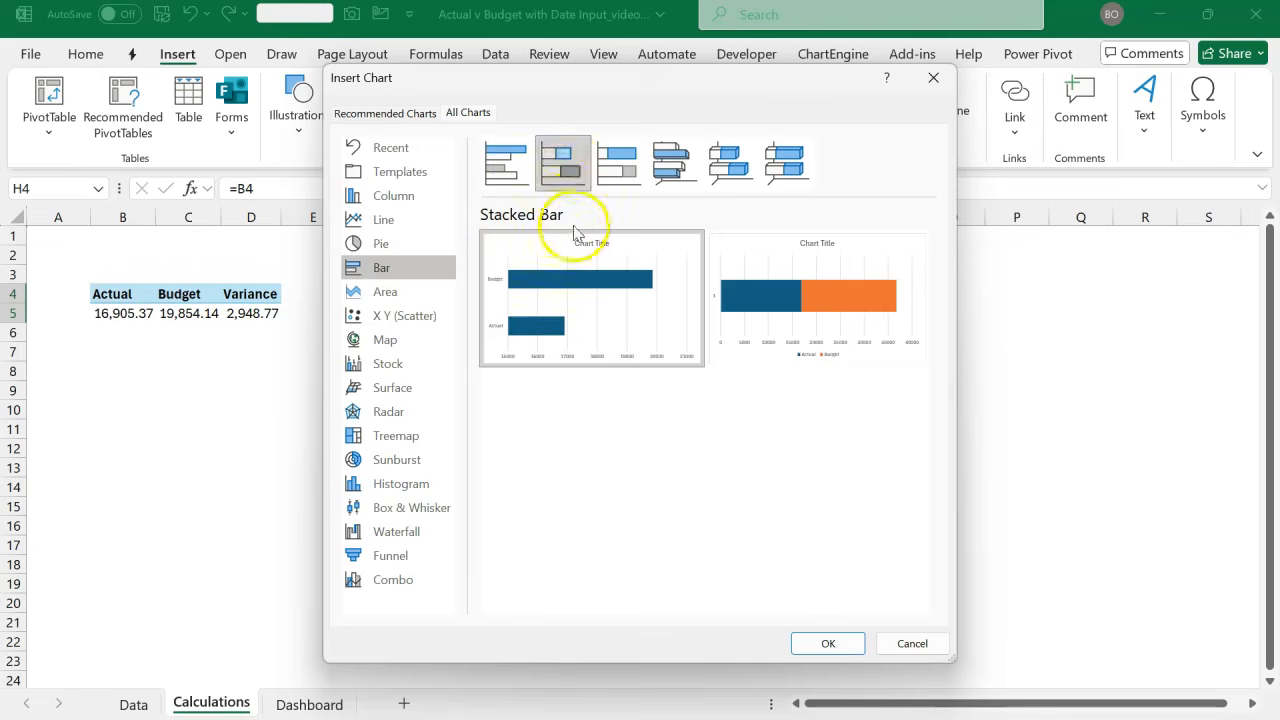
click(837, 313)
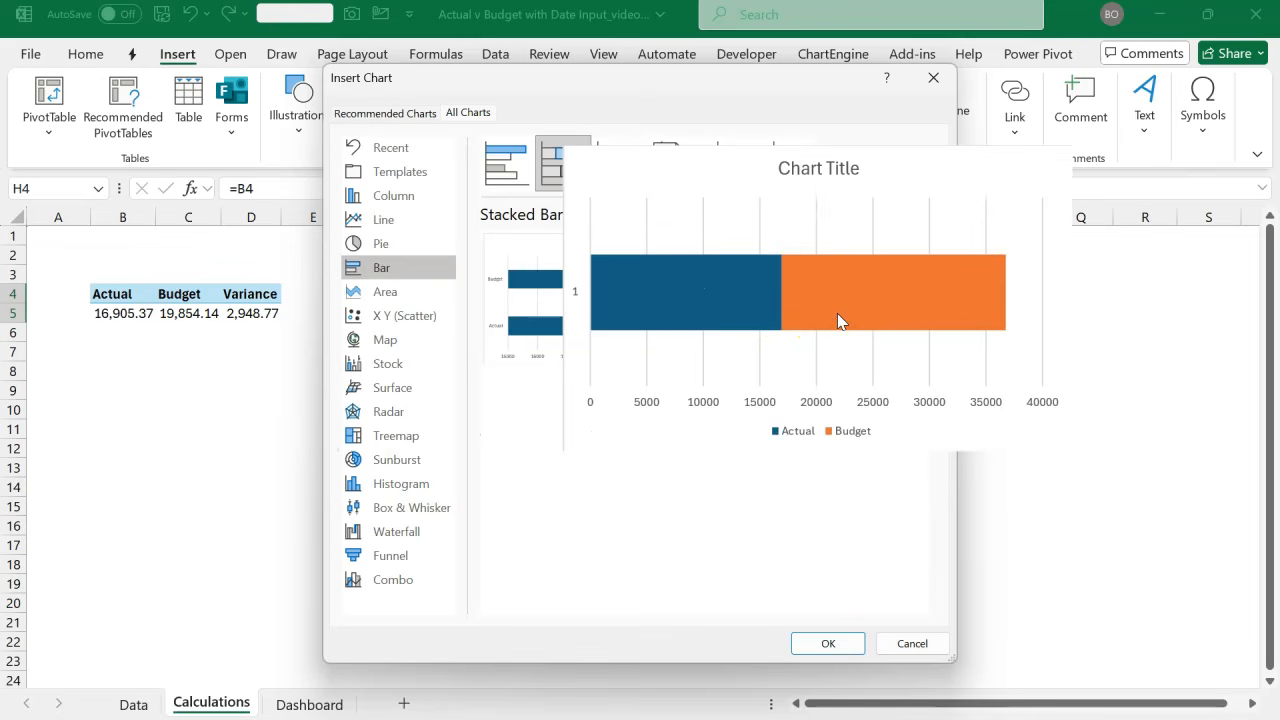
click(831, 644)
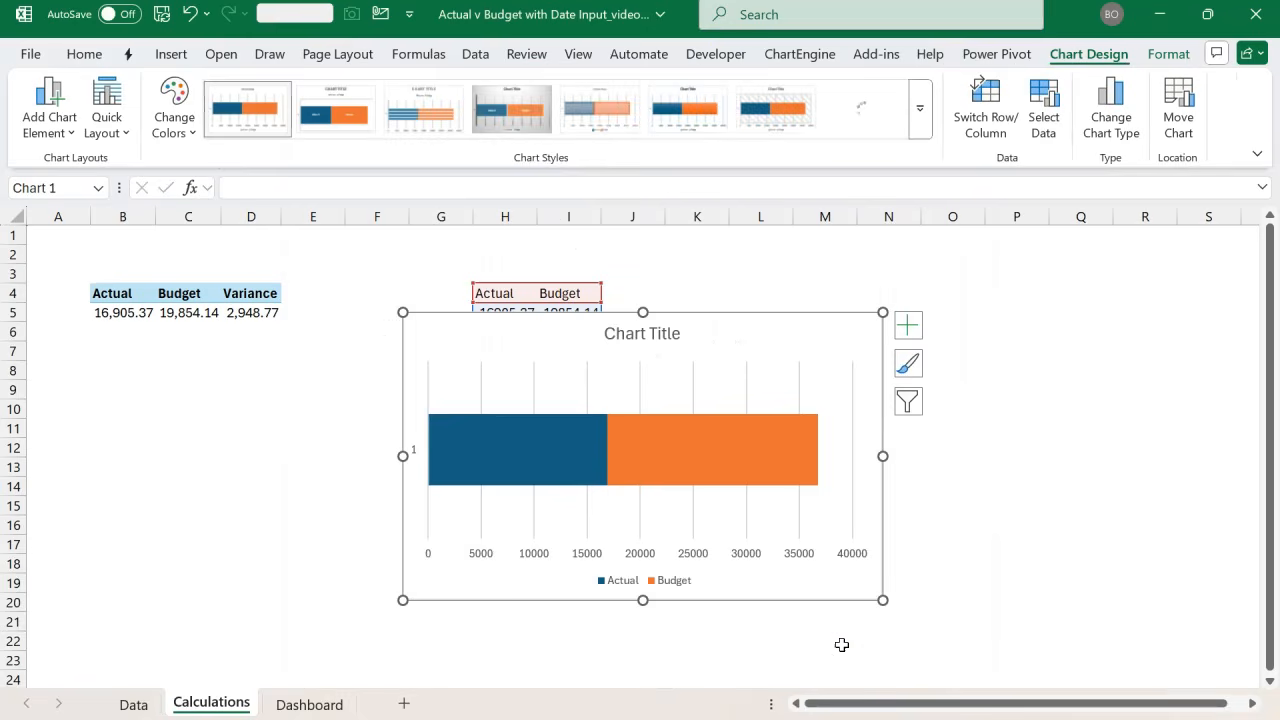
mouse_move(697, 462)
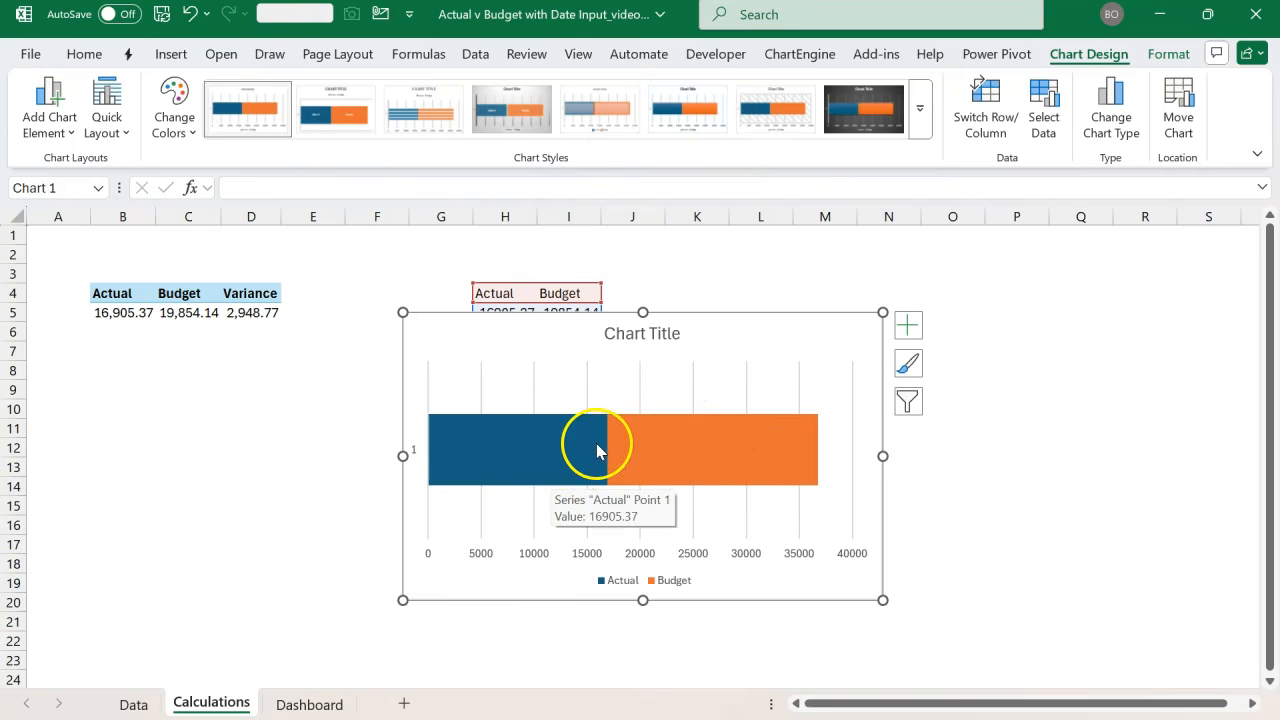
click(659, 334)
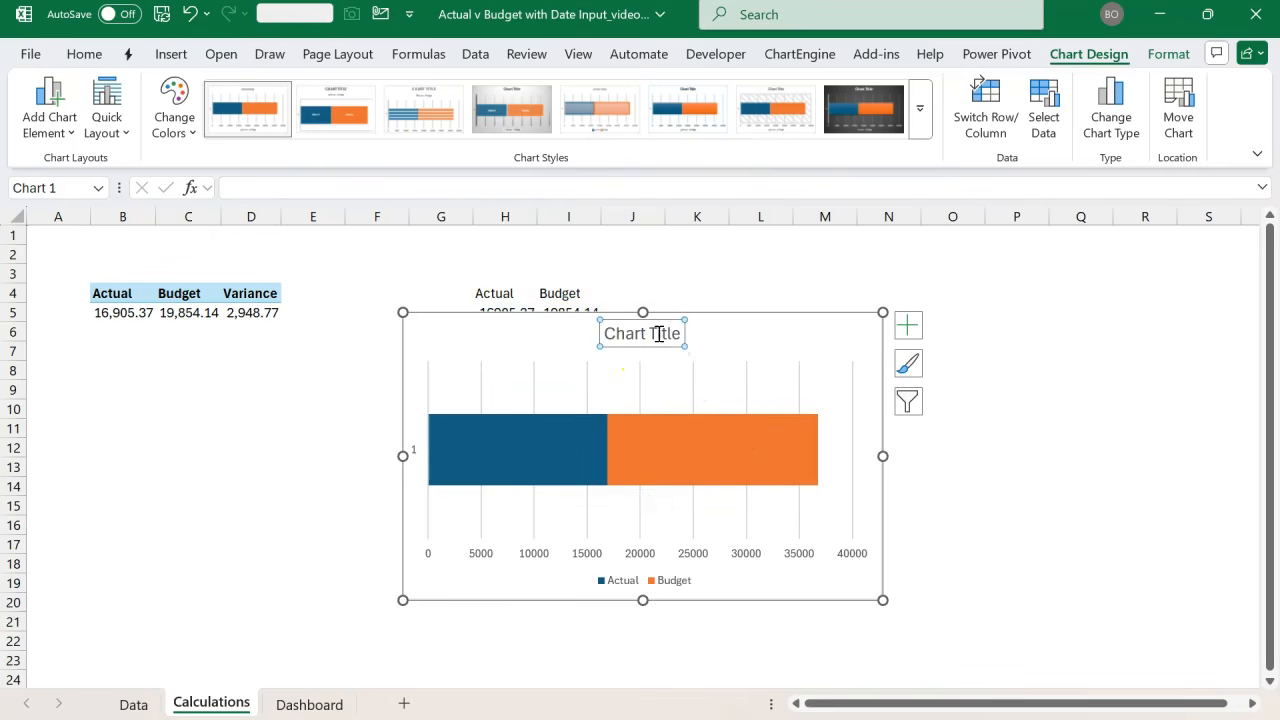
key(Delete)
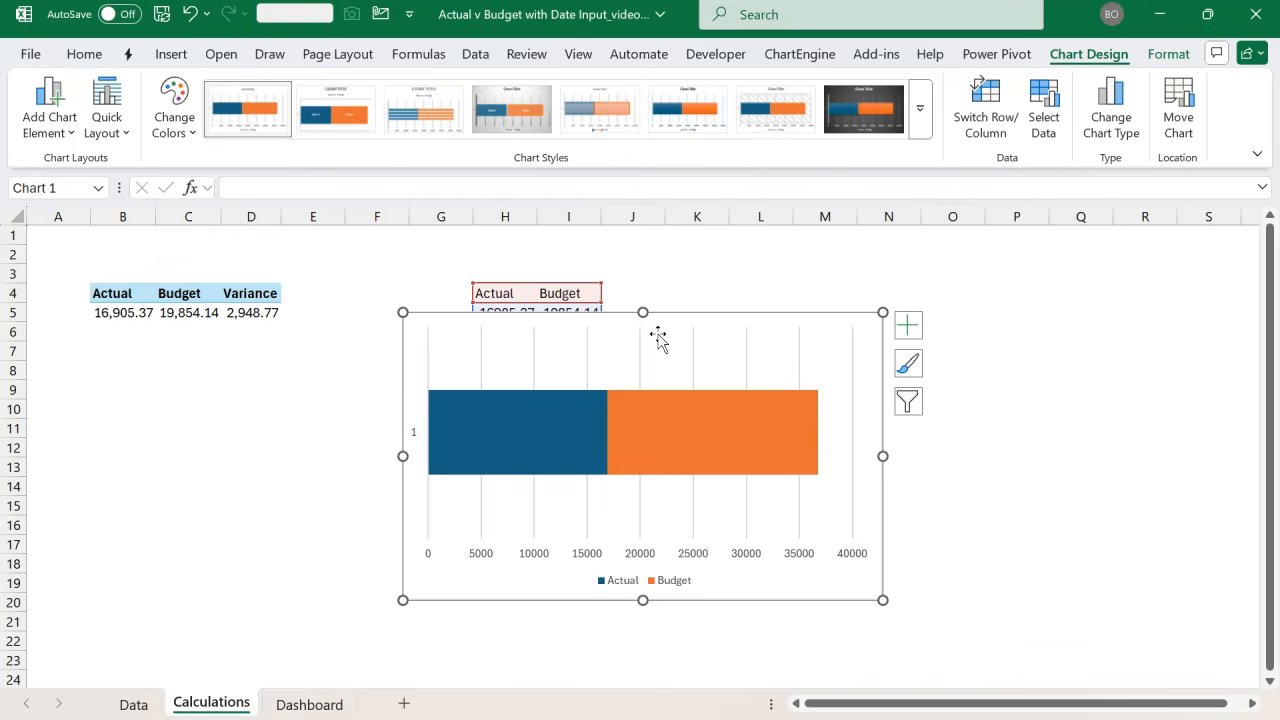
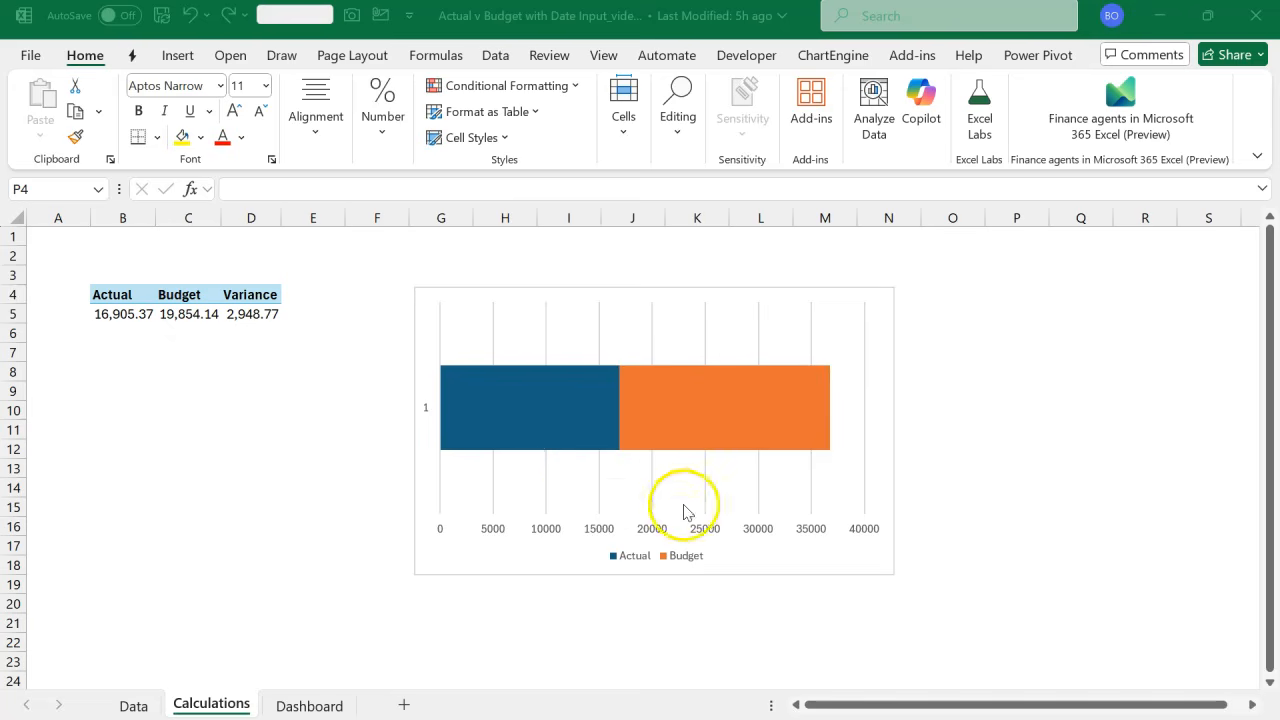
- Plot the Actual series on the secondary axis and set its gap width to 258%
mouse_move(755, 429)
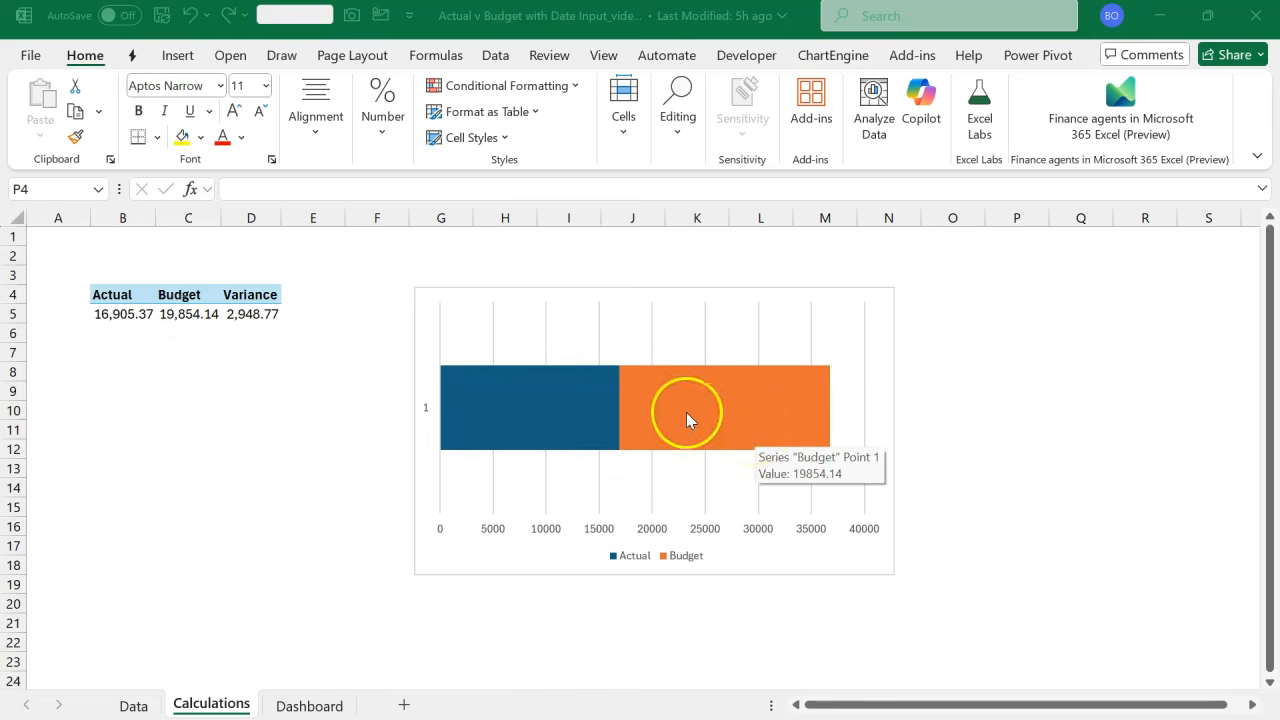
click(558, 408)
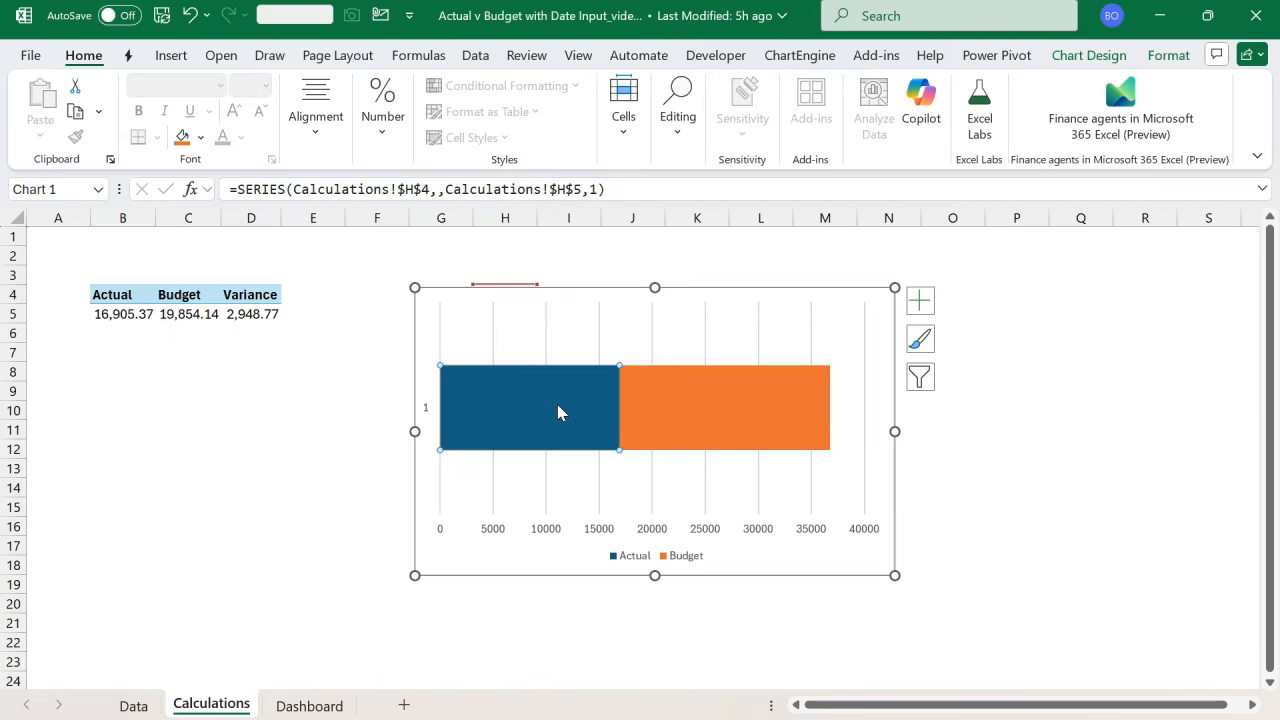
double_click(557, 411)
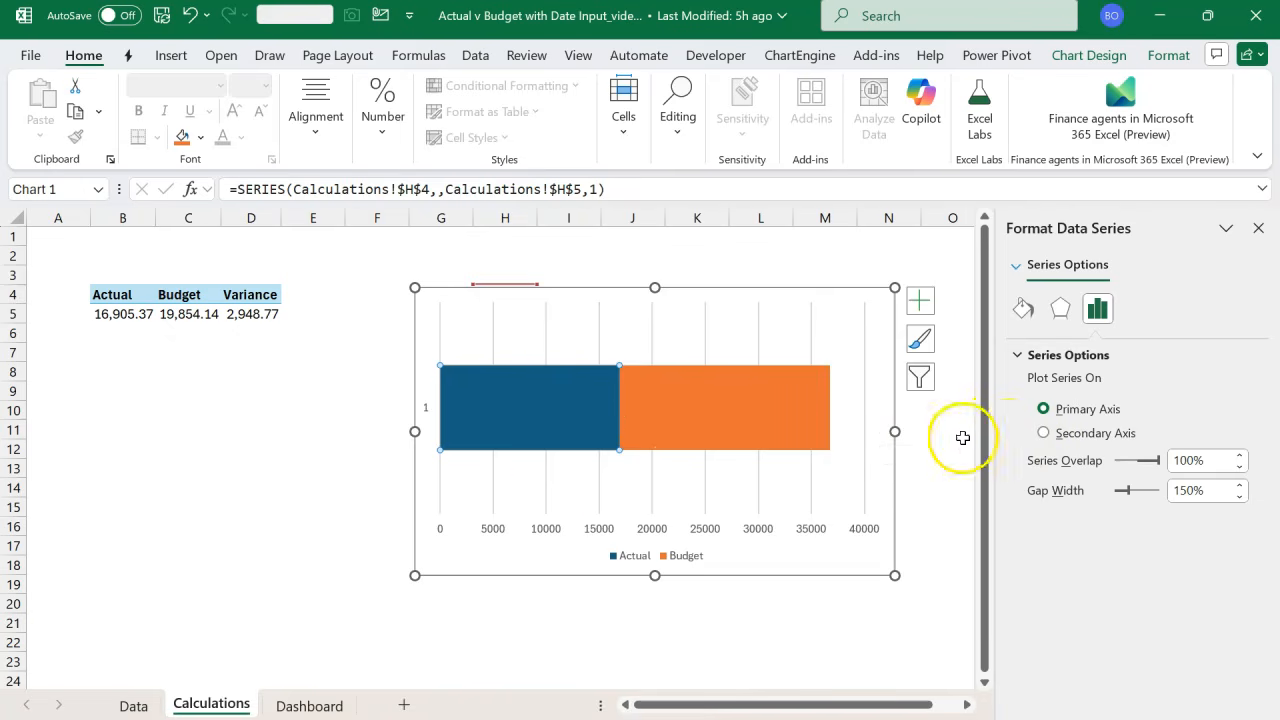
click(1044, 434)
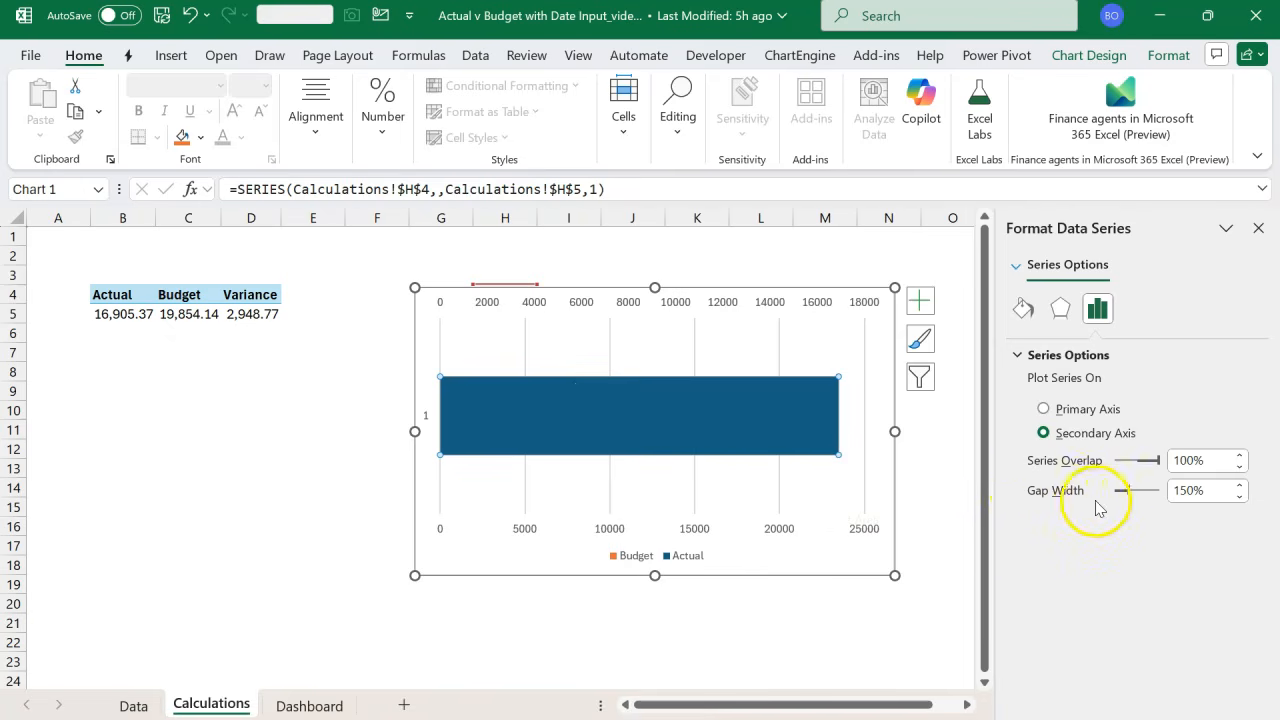
click(1128, 497)
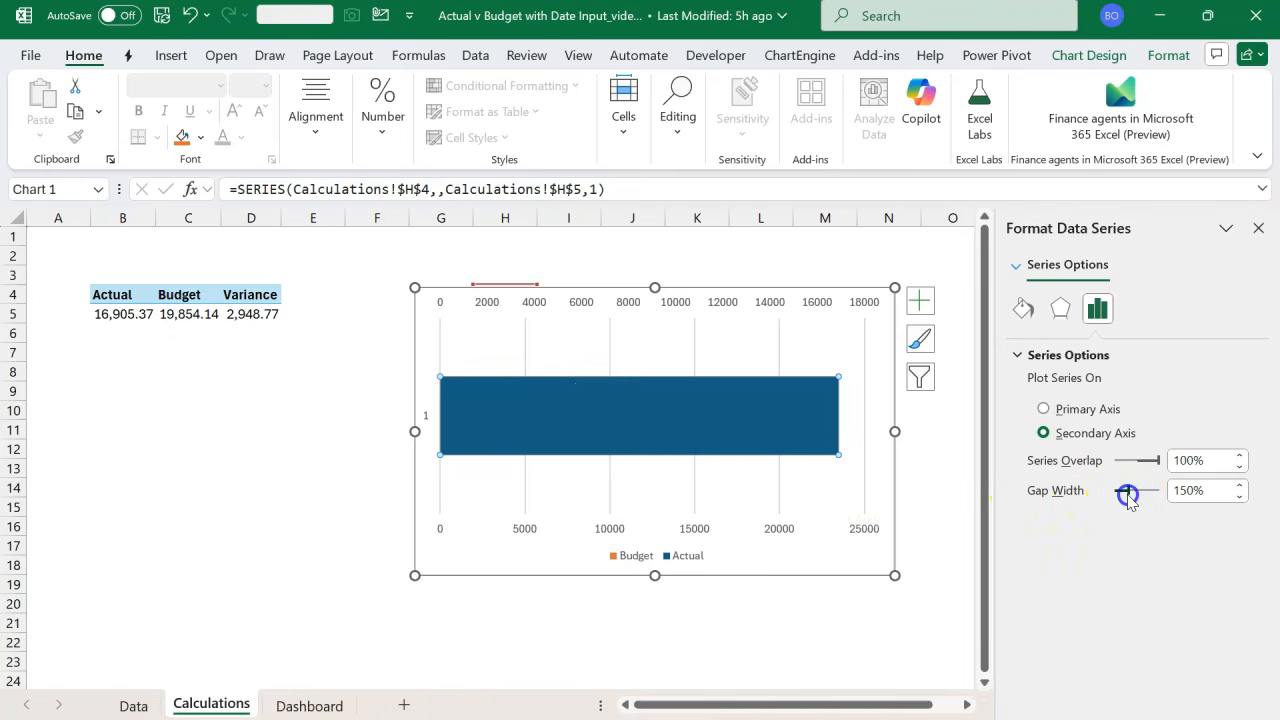
drag(1137, 496, 1139, 496)
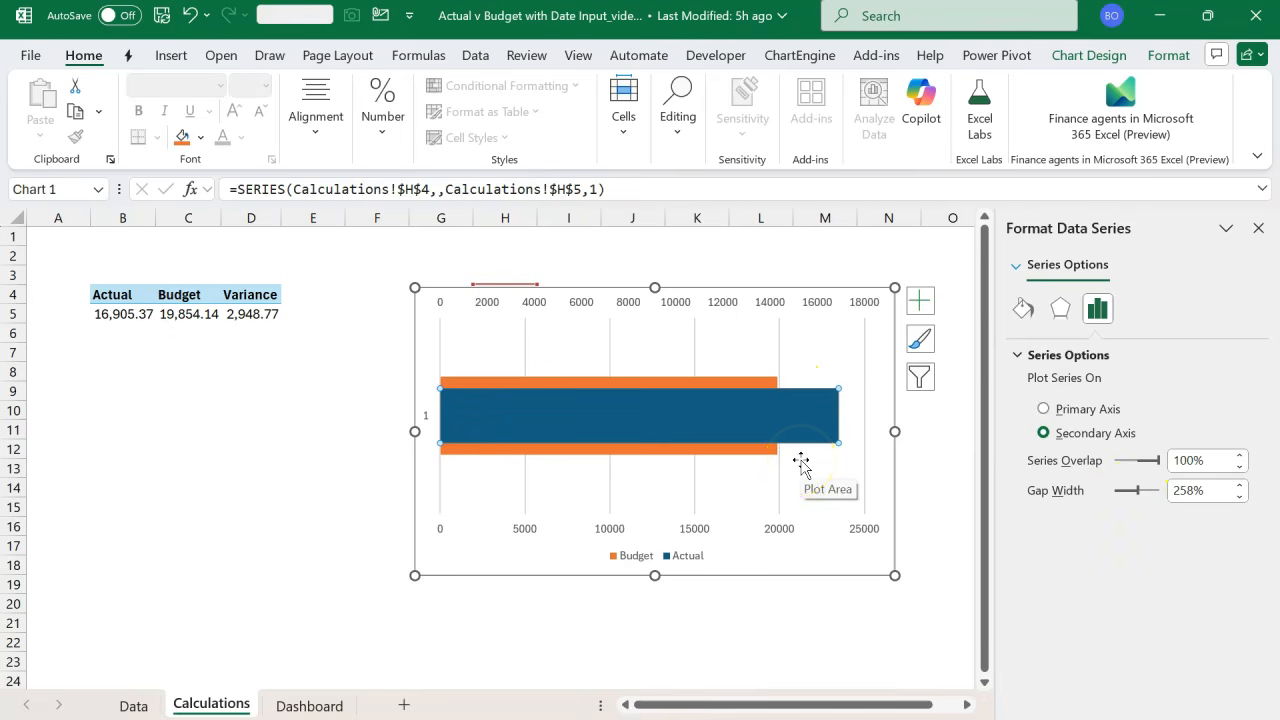
- Compare the chart's primary and secondary horizontal axis scales, and examine the Budget table's amounts on the Data sheet
click(685, 310)
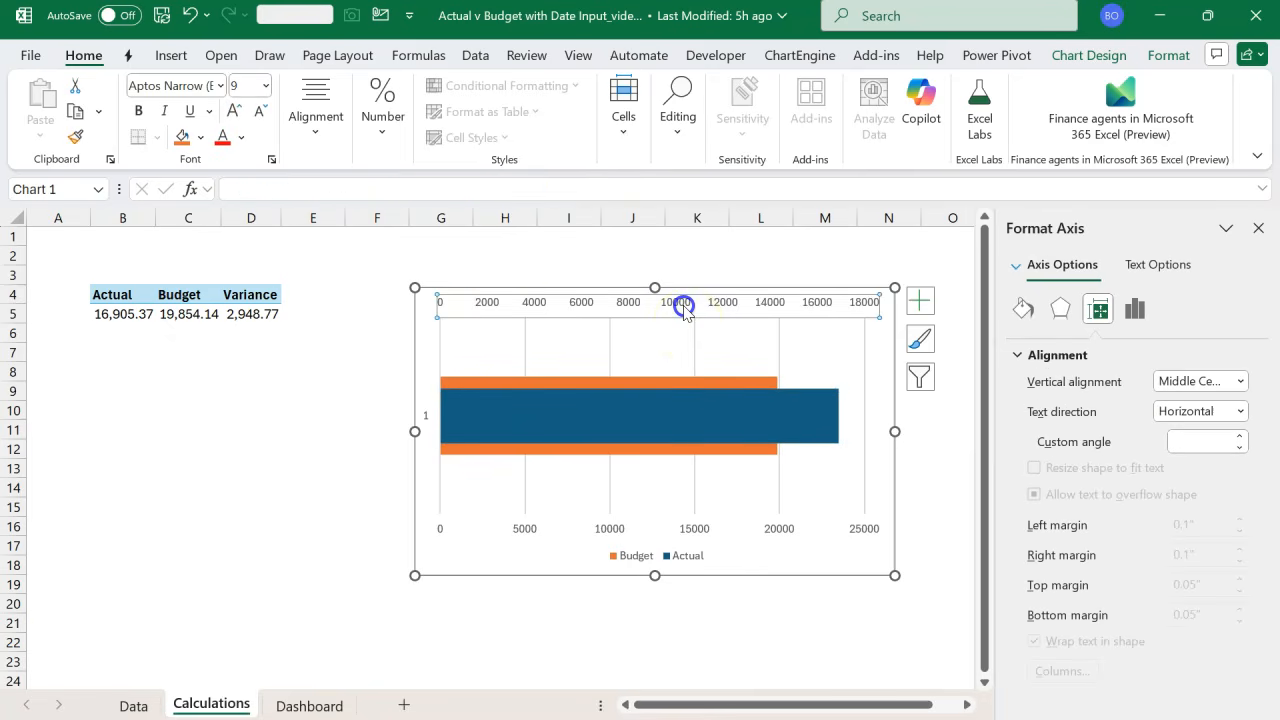
click(705, 528)
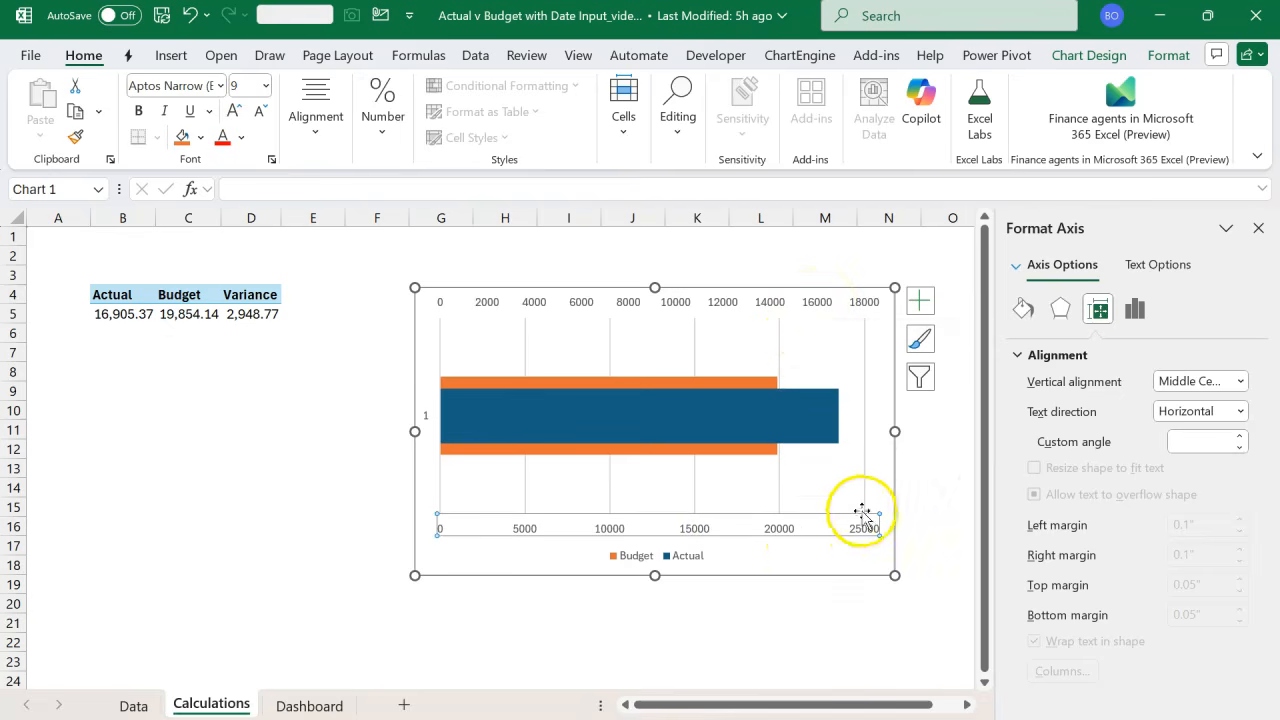
click(789, 305)
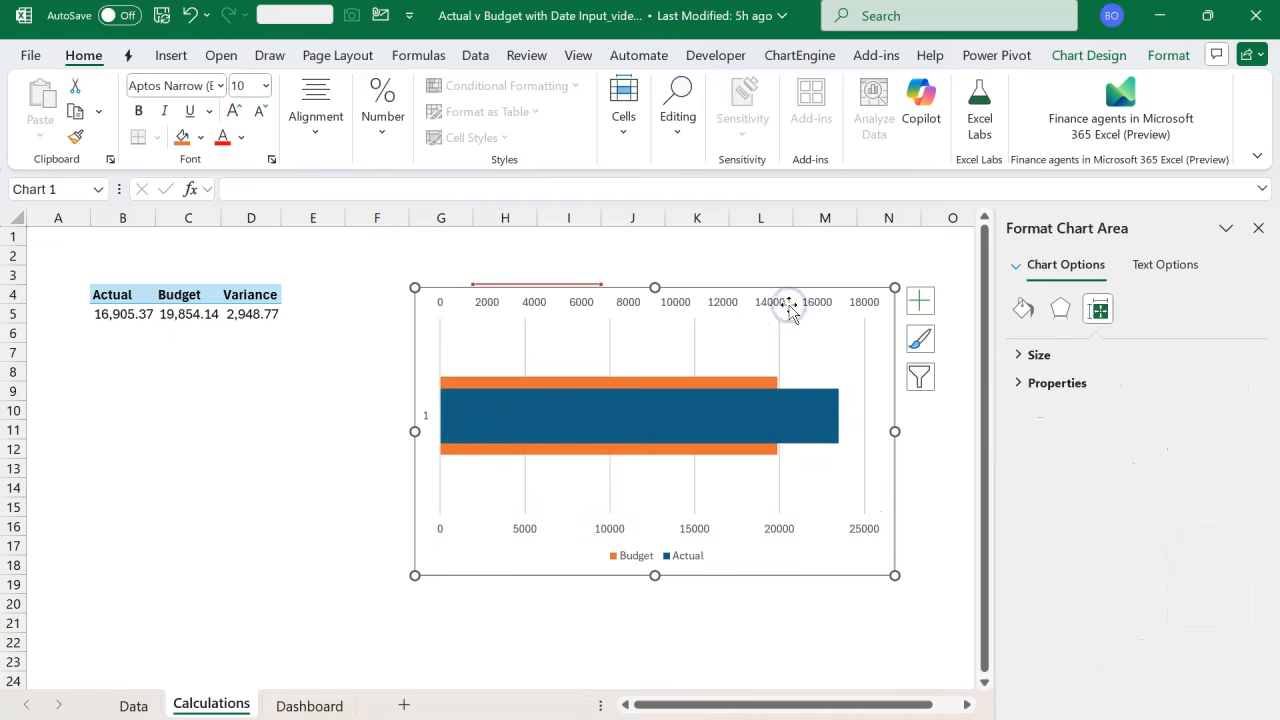
click(770, 304)
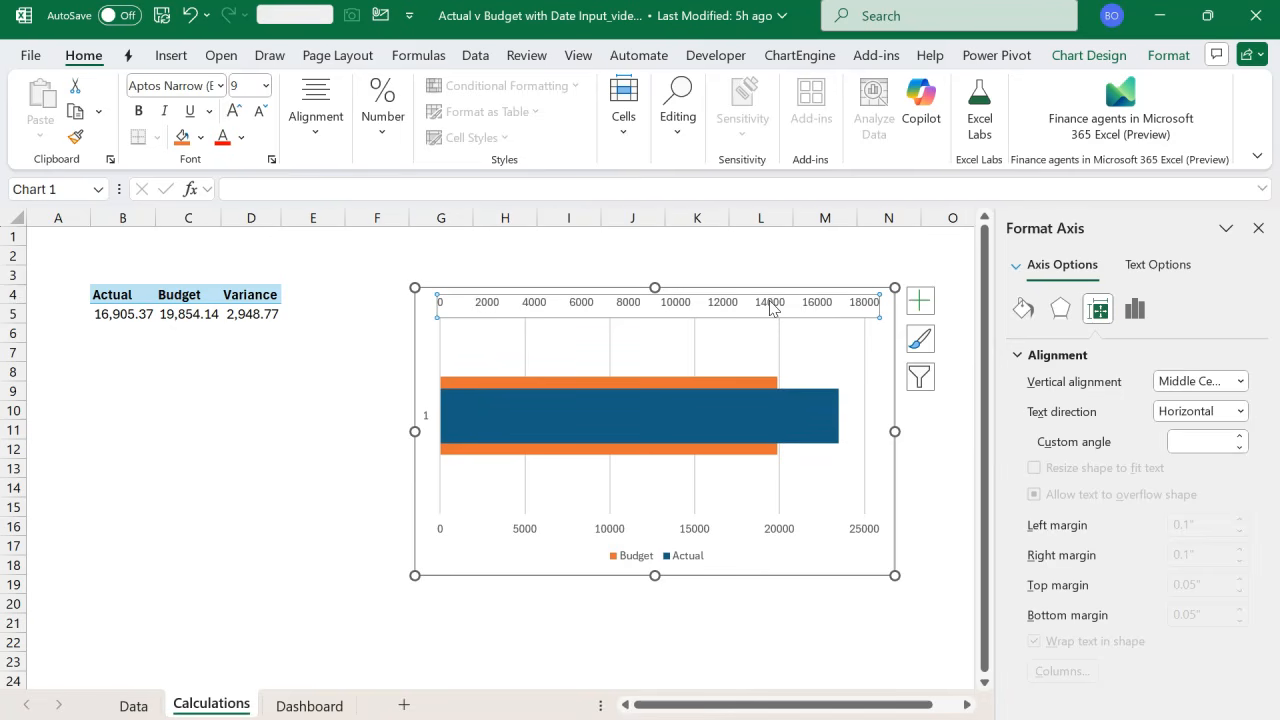
click(316, 705)
click(133, 705)
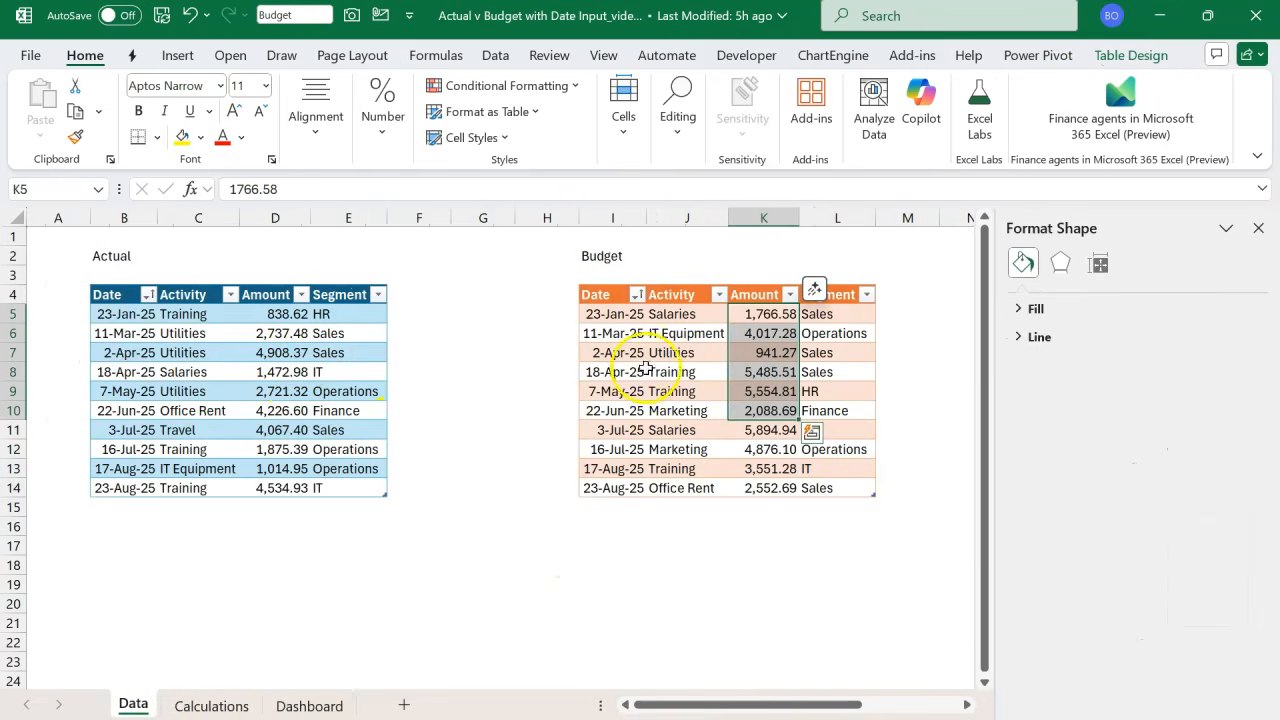
drag(770, 314, 785, 490)
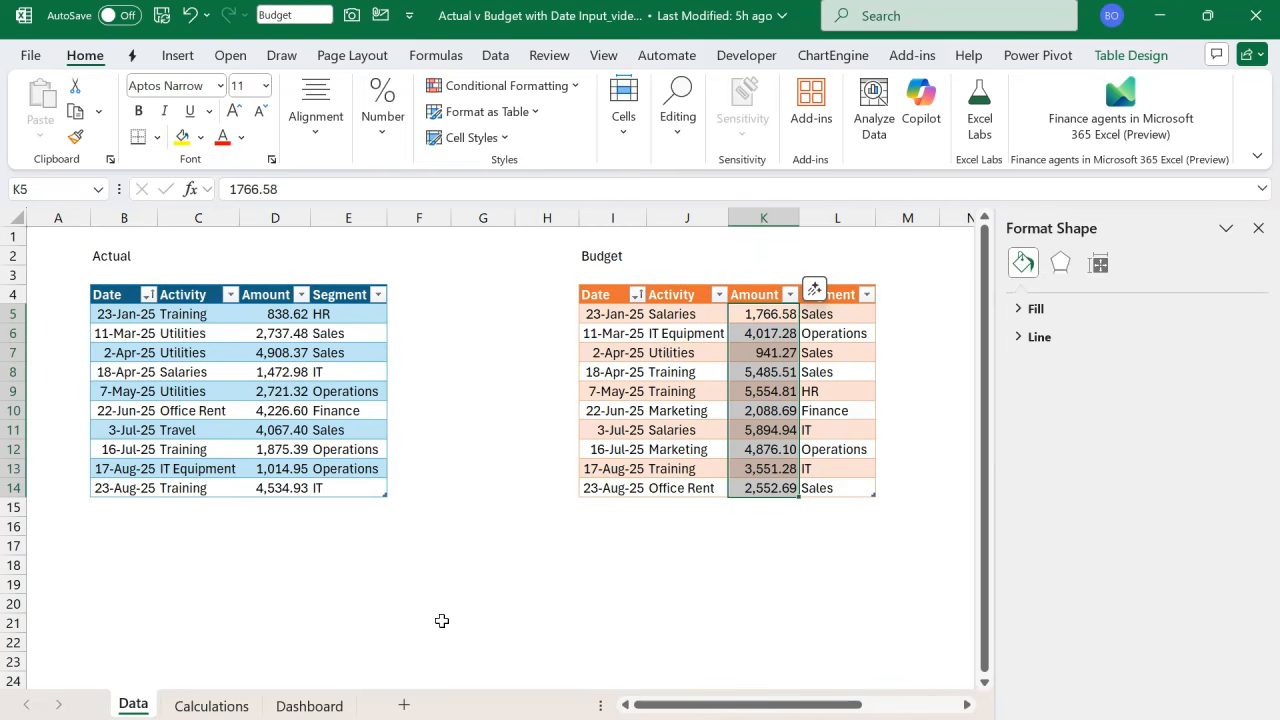
click(212, 706)
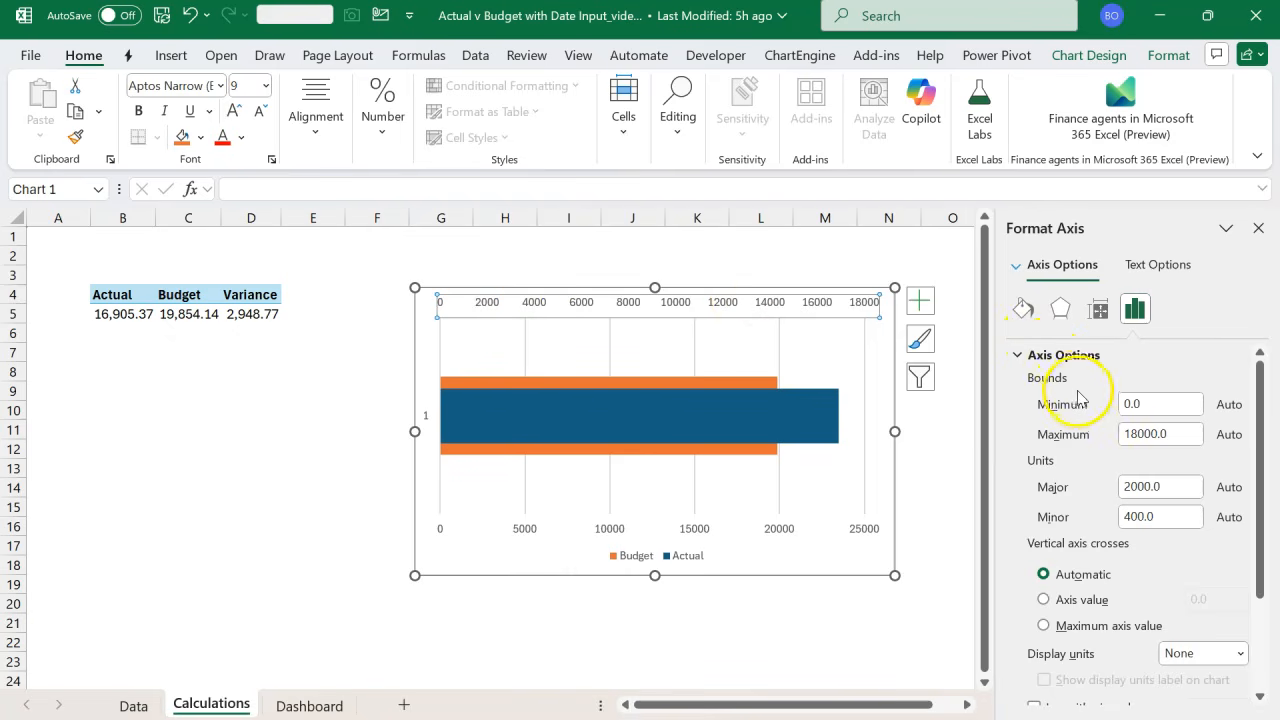
- Set the secondary horizontal axis bounds to a minimum of 0 and a maximum of 40000
click(1163, 410)
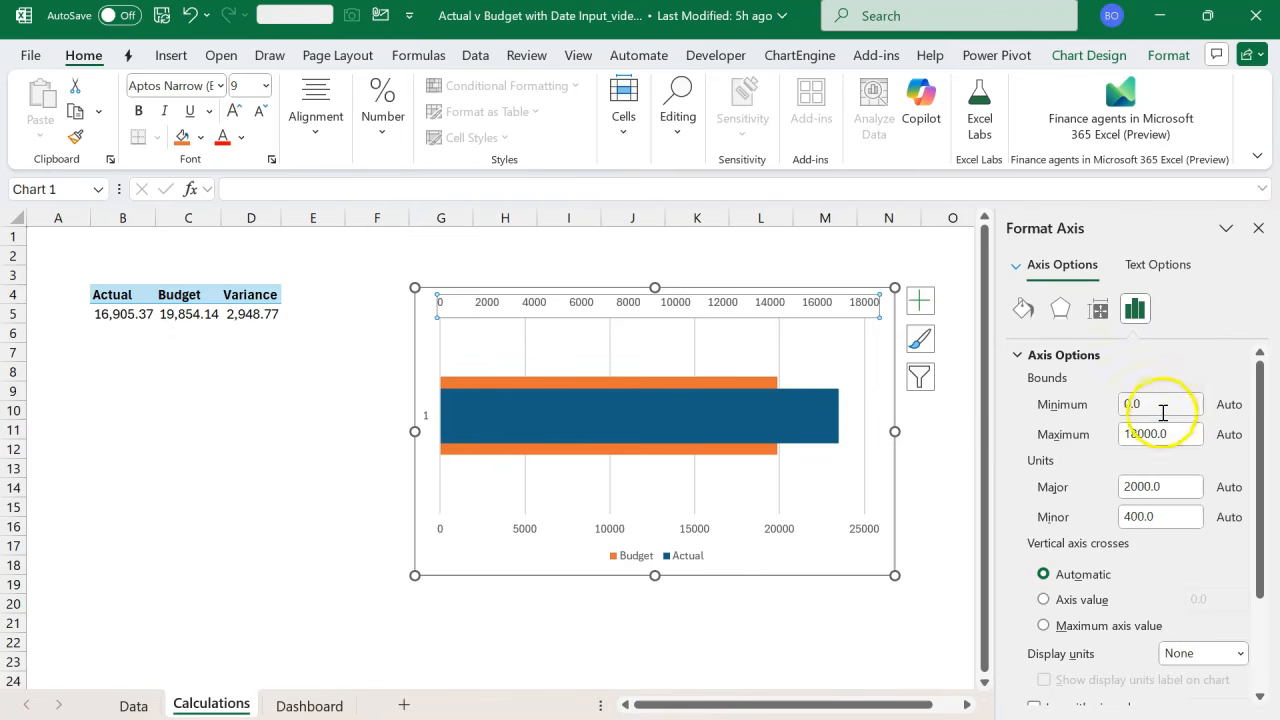
drag(1158, 410, 1022, 410)
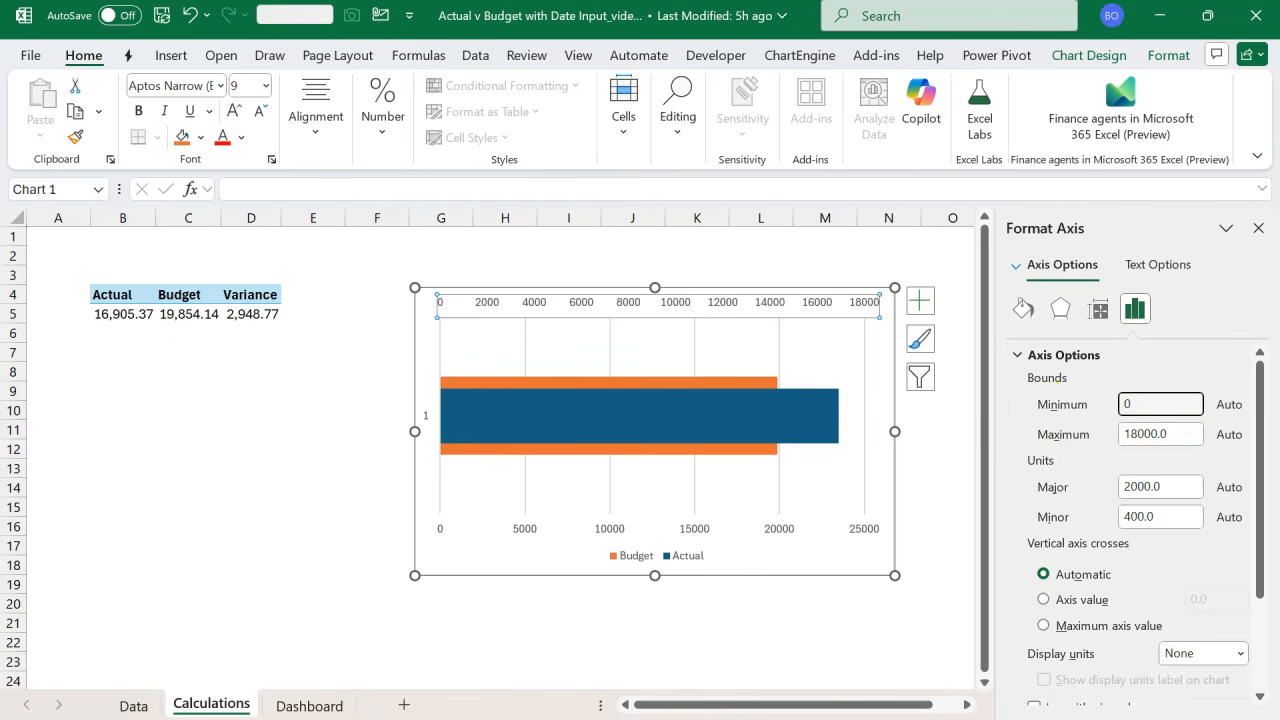
key(Tab)
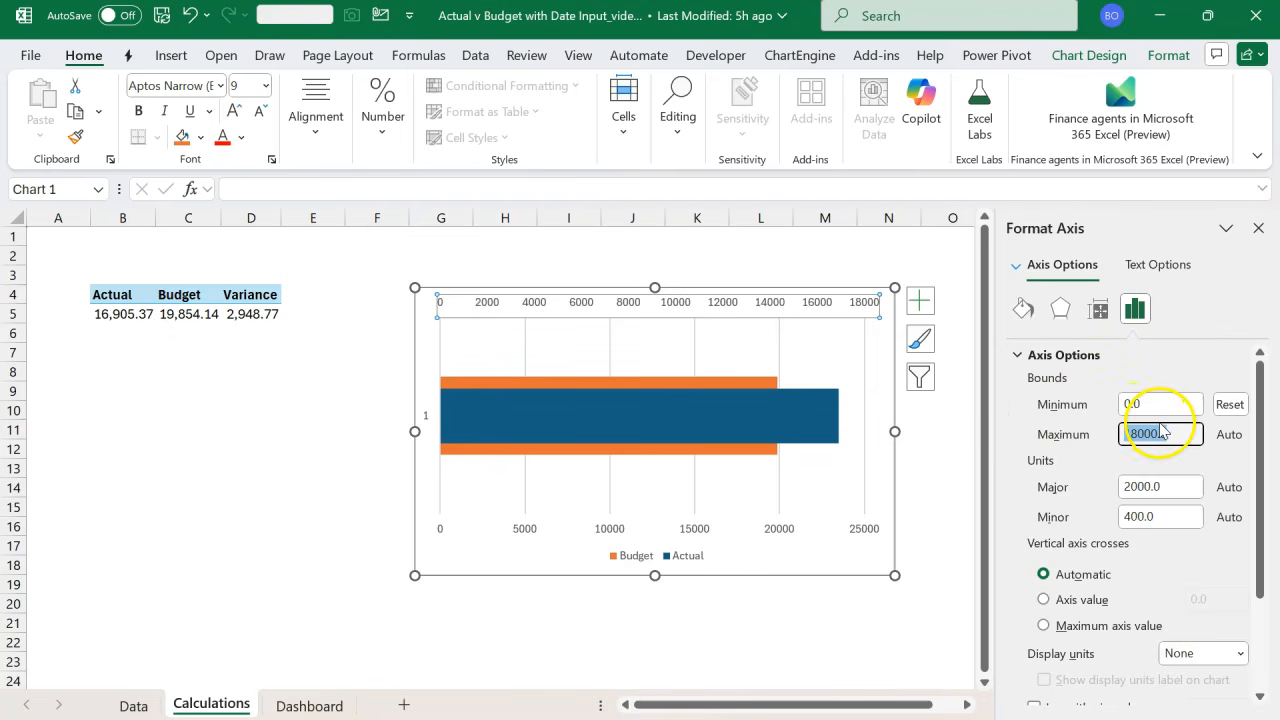
text(40000)
key(Return)
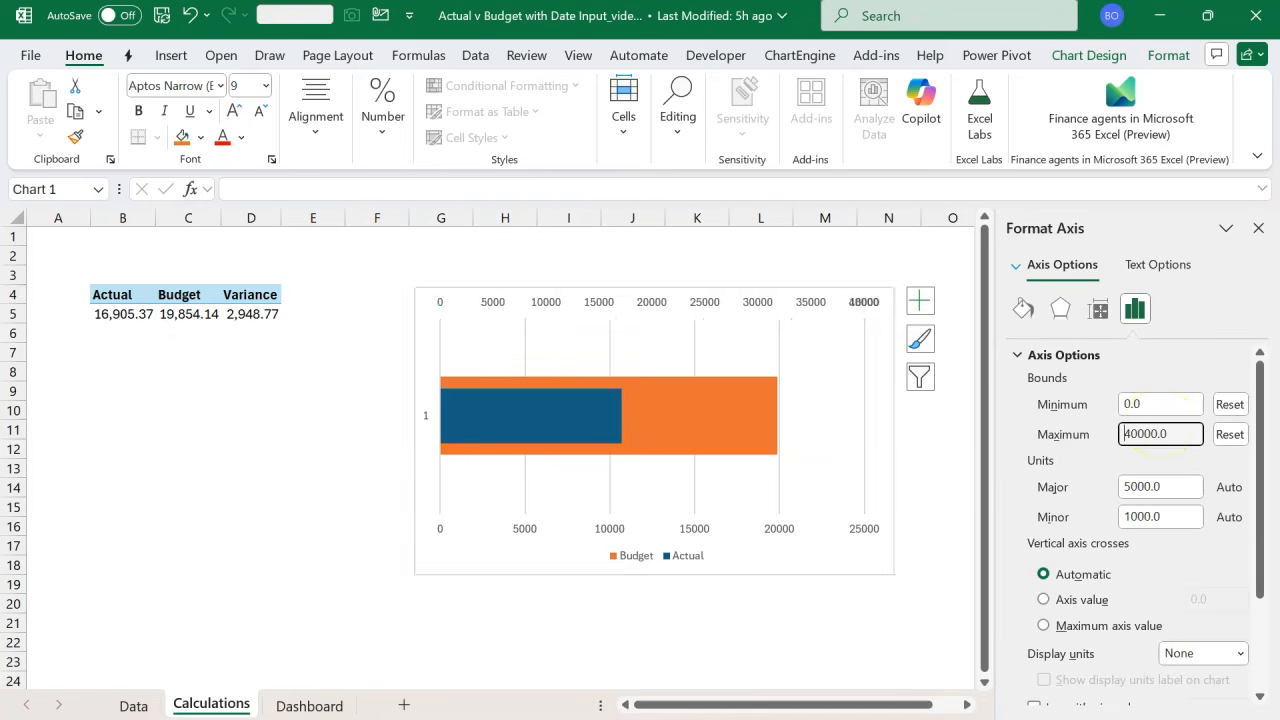
- Give the primary horizontal axis the same fixed bounds, from 0 to 40000
click(776, 529)
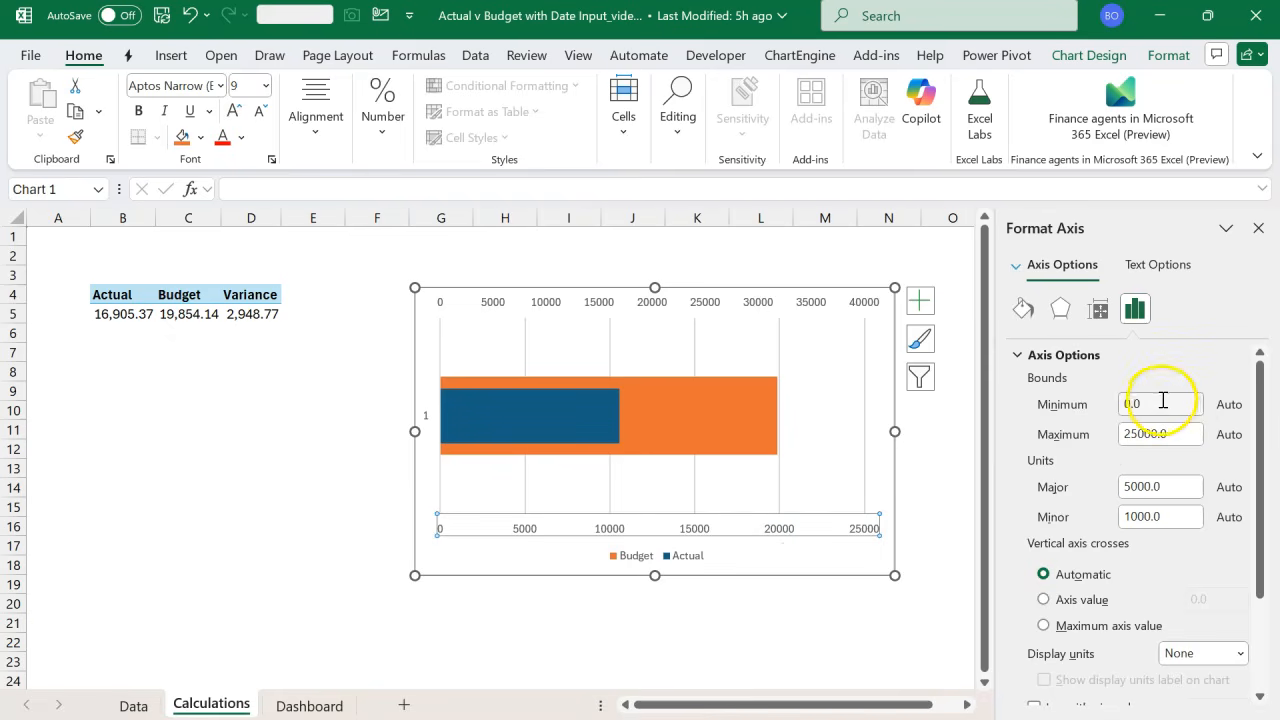
key(Tab)
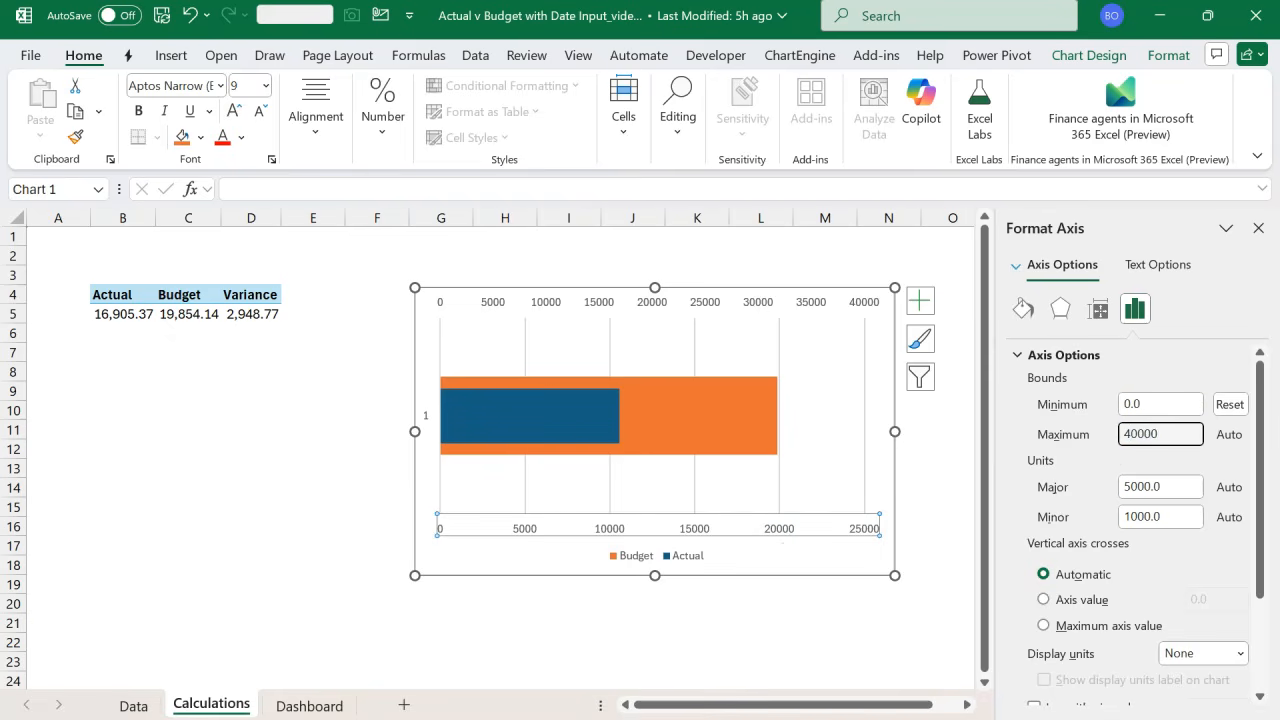
key(Return)
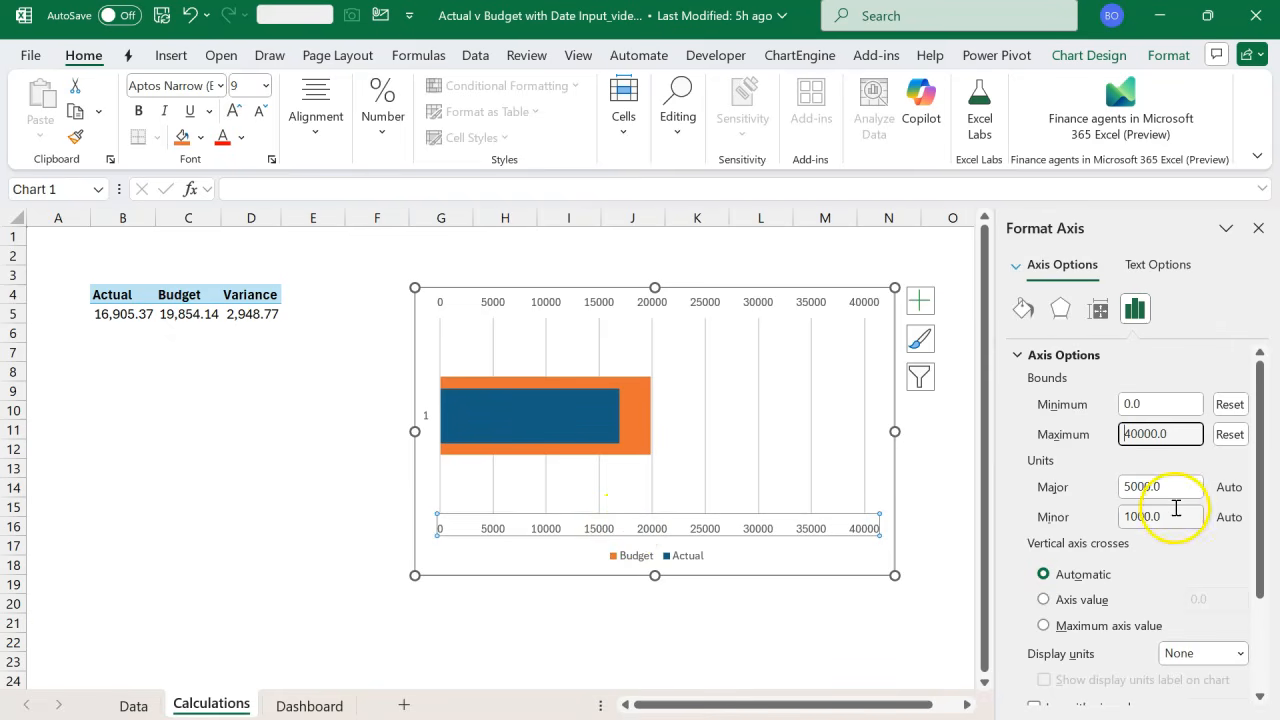
- Hide the labels of both the primary and secondary horizontal axes by setting their label position to None
click(1019, 355)
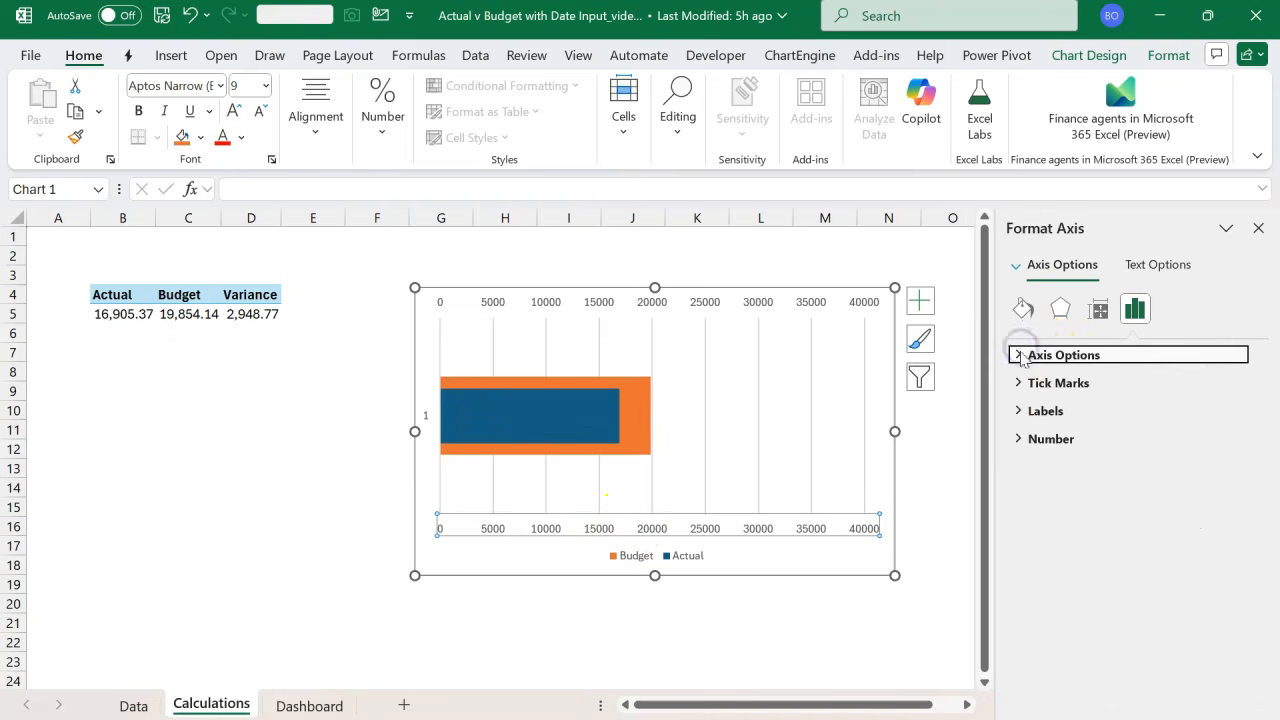
click(1019, 411)
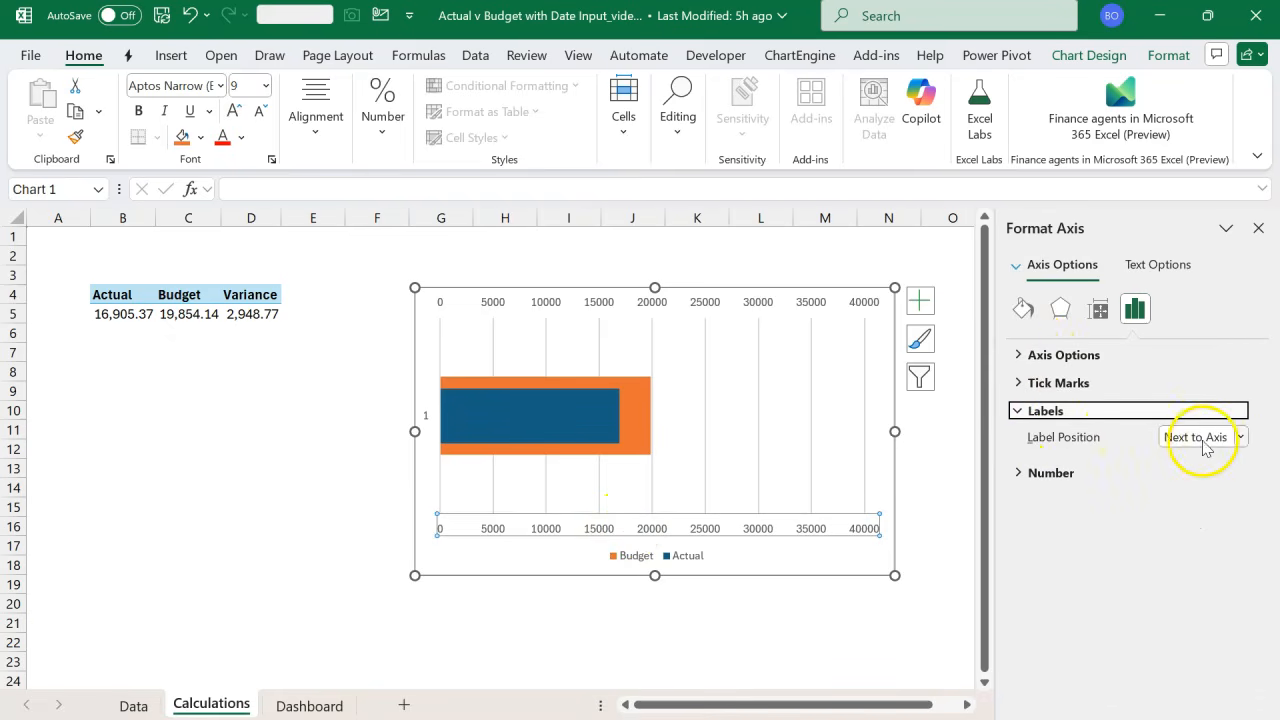
click(1241, 438)
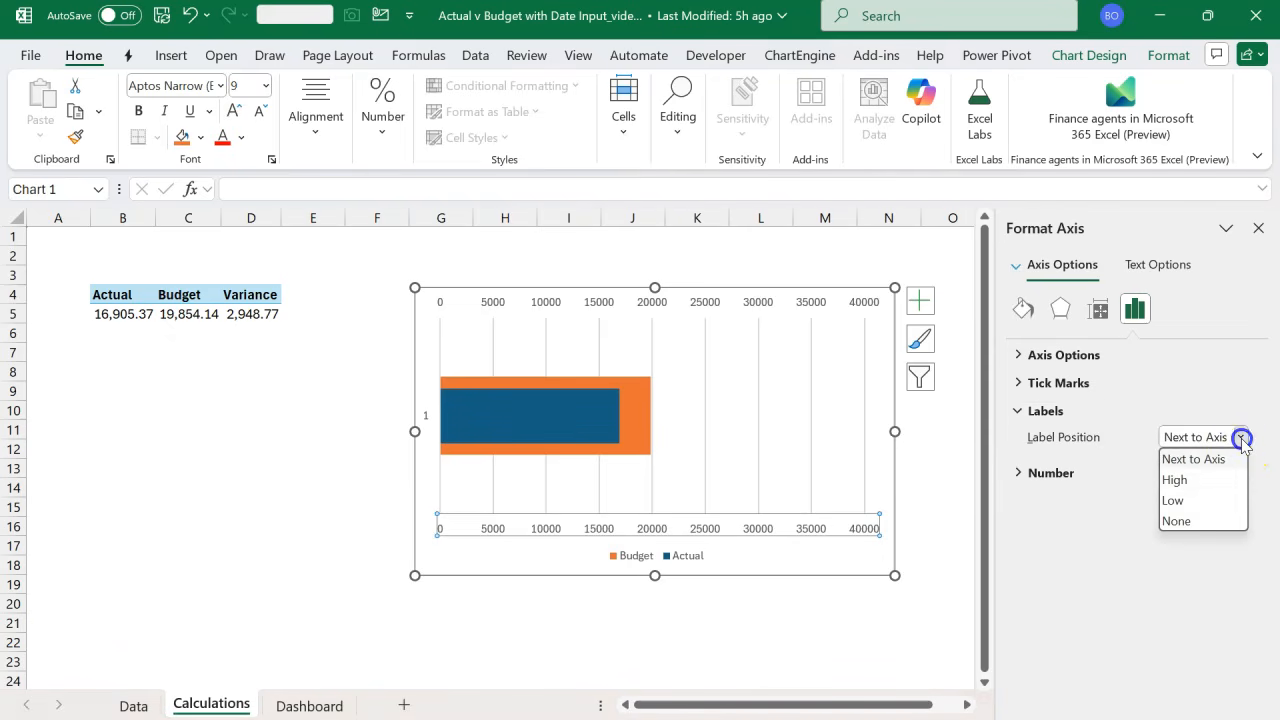
click(1203, 528)
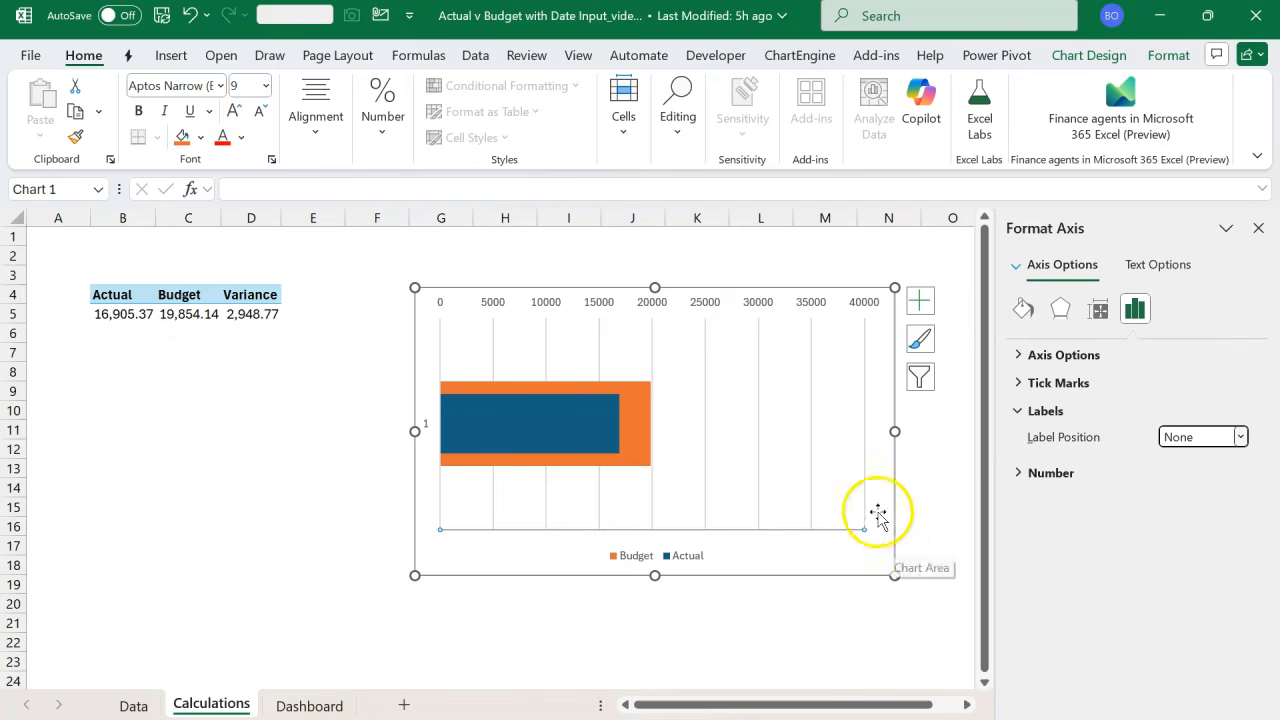
click(538, 302)
click(1241, 437)
click(1205, 520)
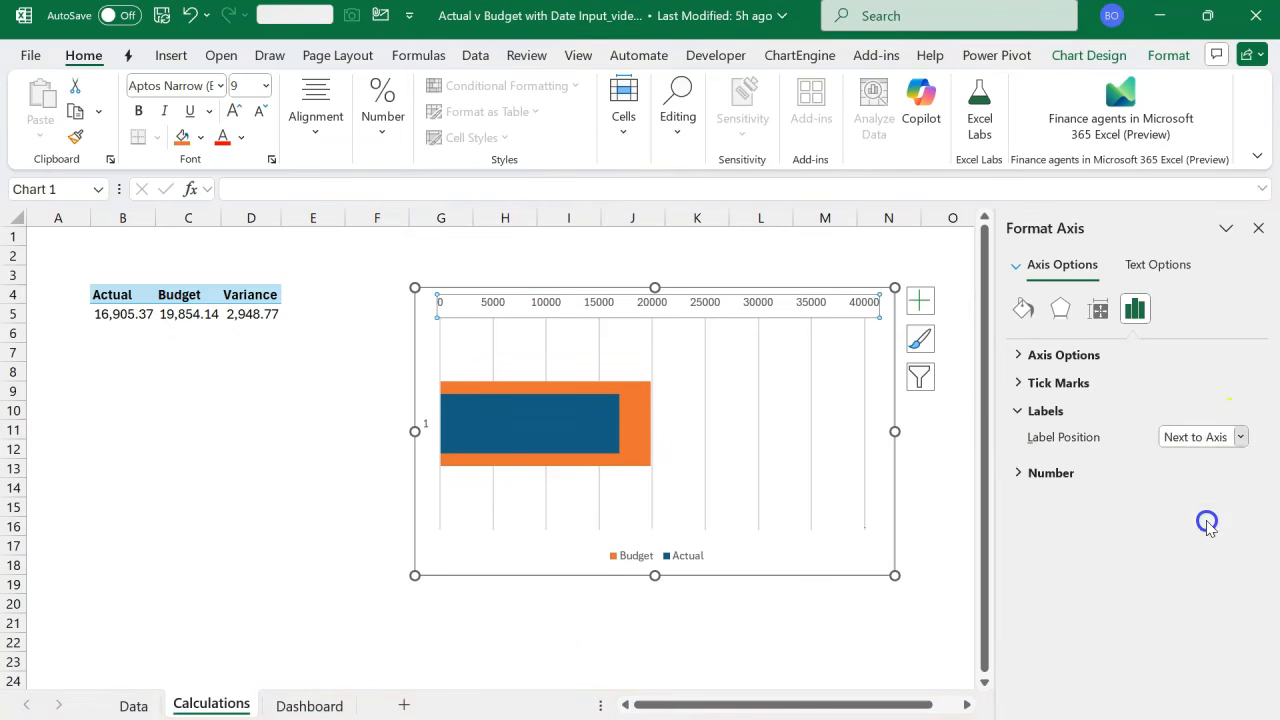
- Set the vertical category axis label position to None
click(428, 415)
click(1248, 549)
click(1248, 550)
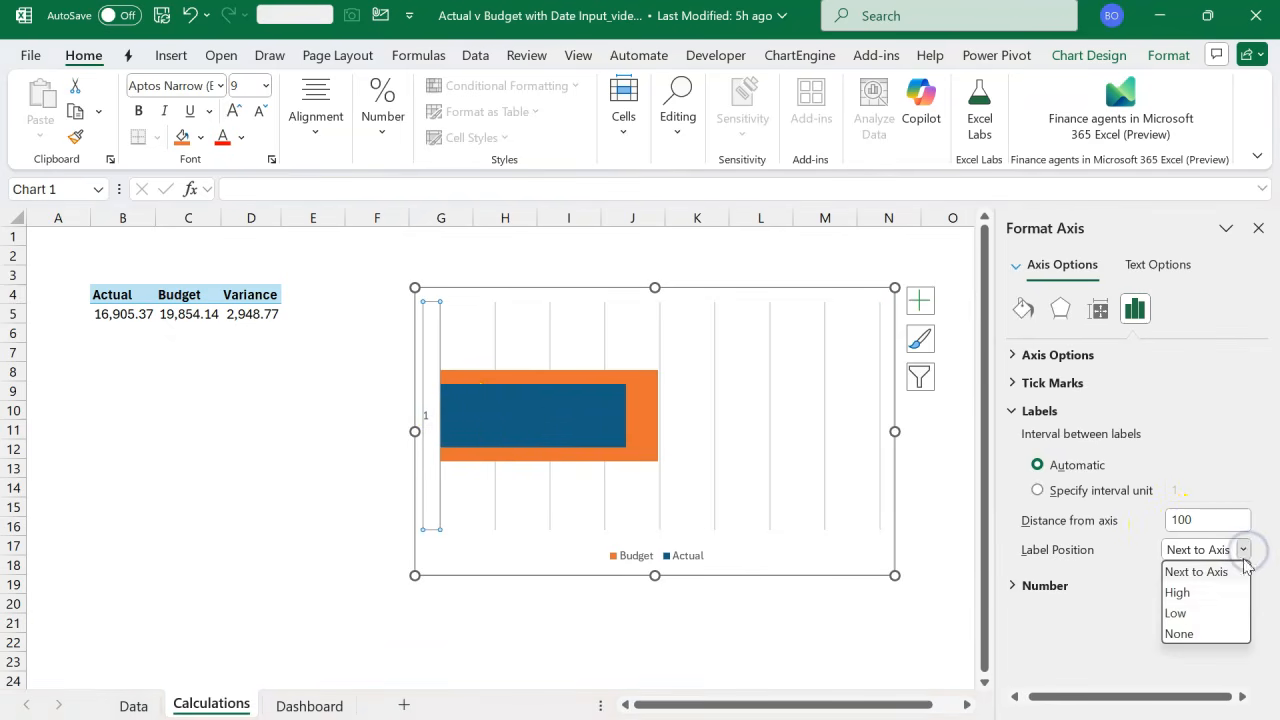
click(1206, 634)
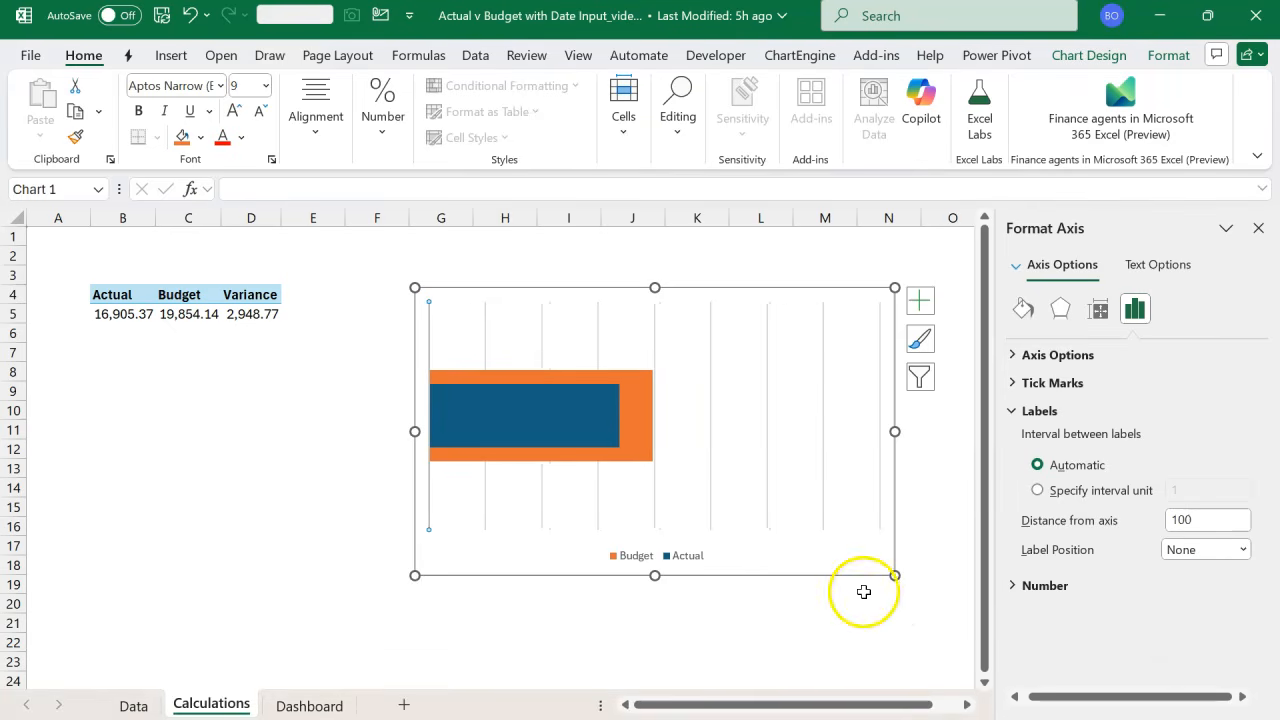
- Reduce the chart's height, shift it below its source cells, and move it from the Calculations sheet to the Dashboard sheet
drag(656, 575, 660, 466)
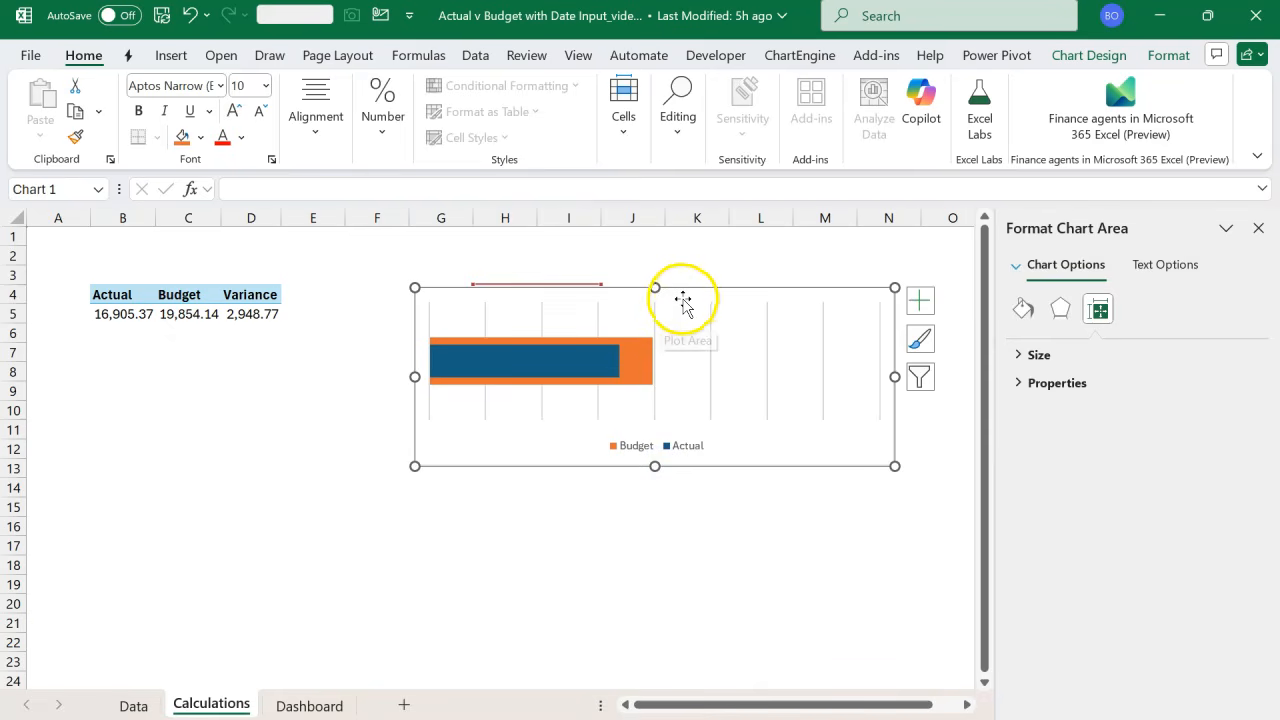
drag(694, 290, 552, 392)
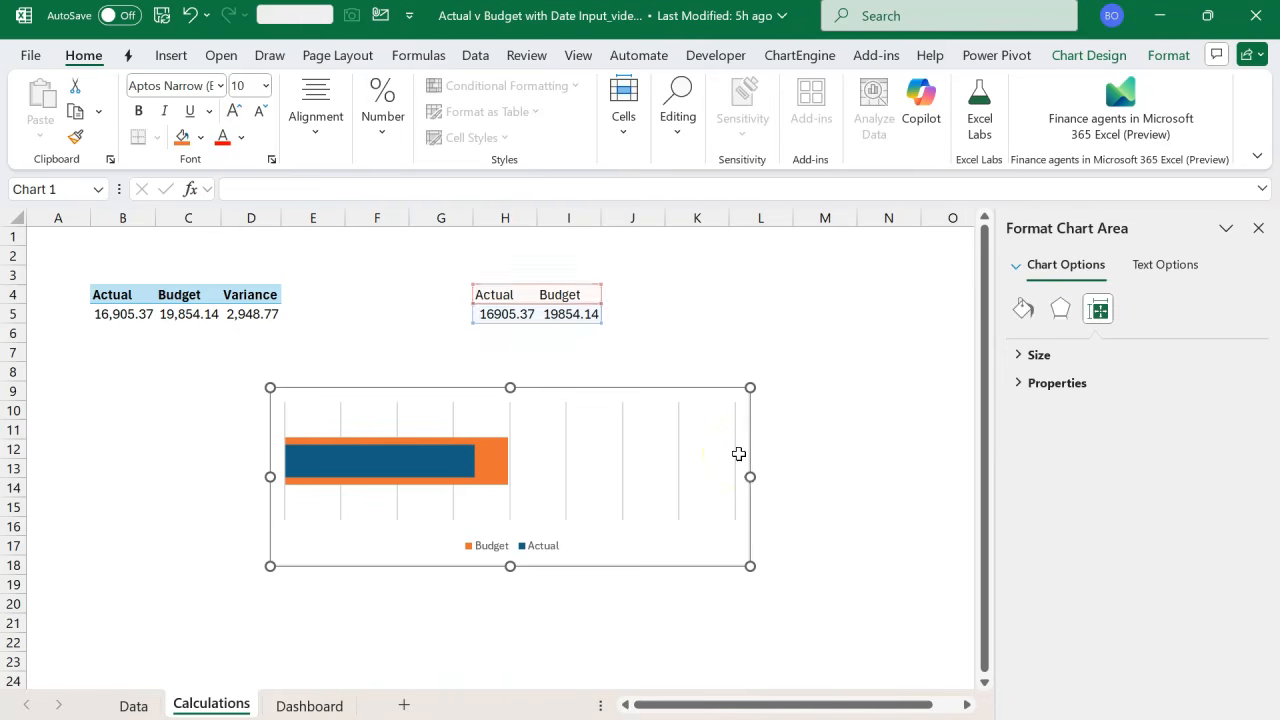
key(Delete)
click(328, 703)
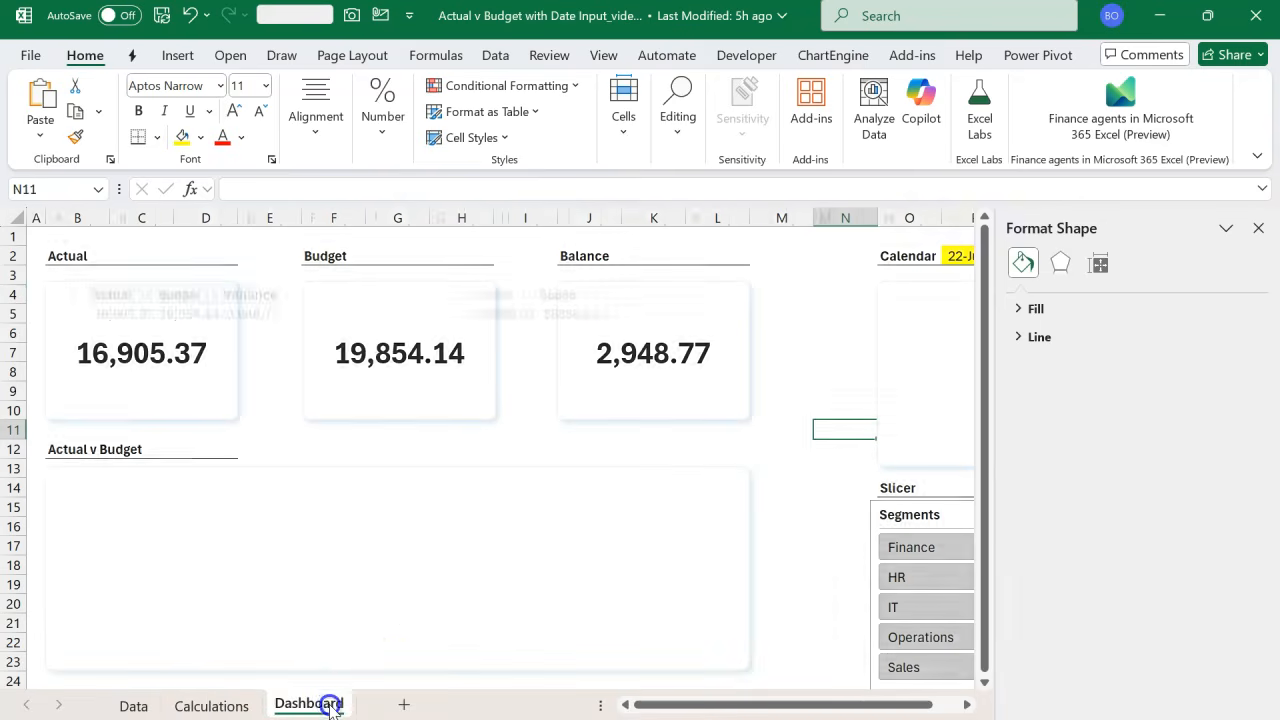
click(272, 430)
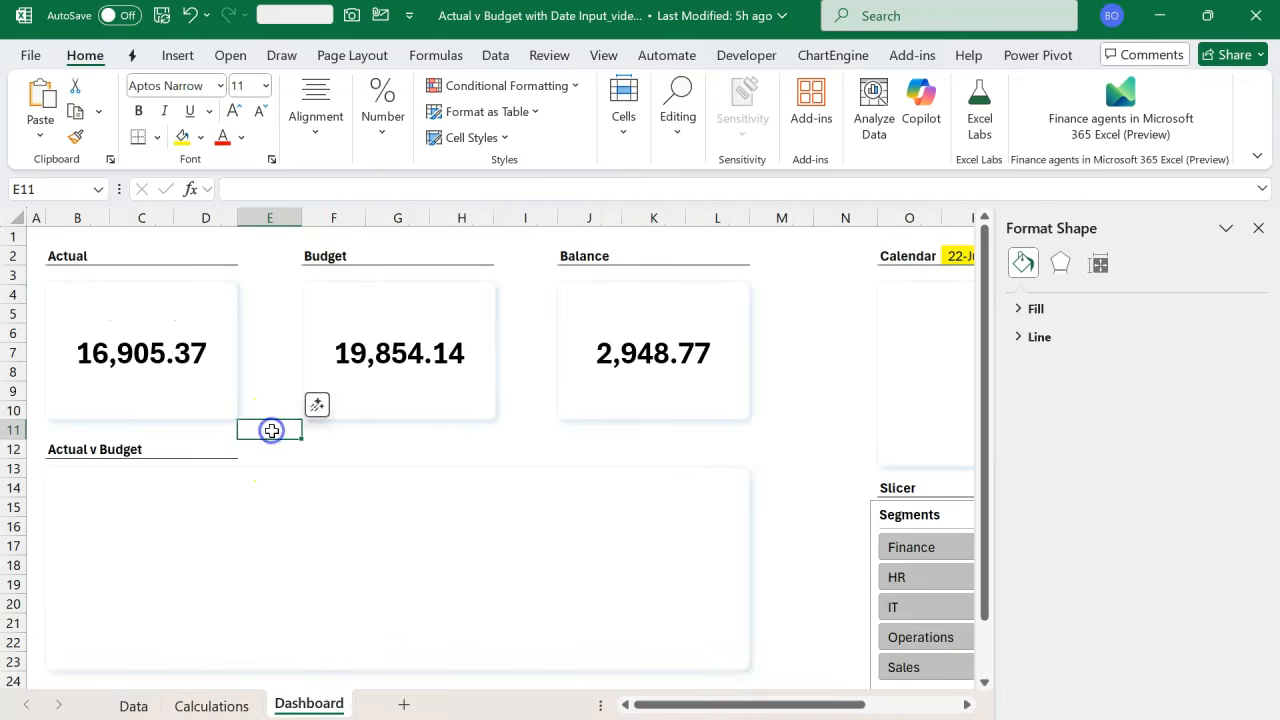
key(ctrl+v)
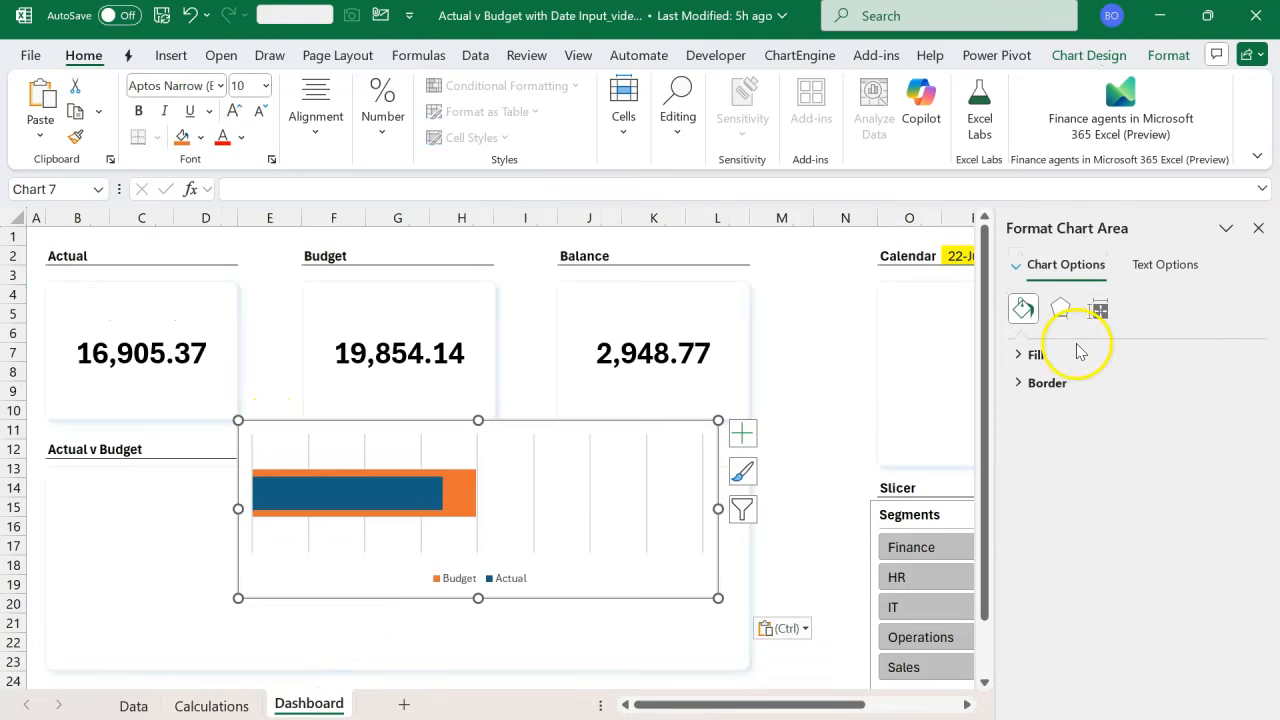
- Close the formatting pane, position the chart inside the Actual v Budget card and widen it to about 7.09"
click(1256, 230)
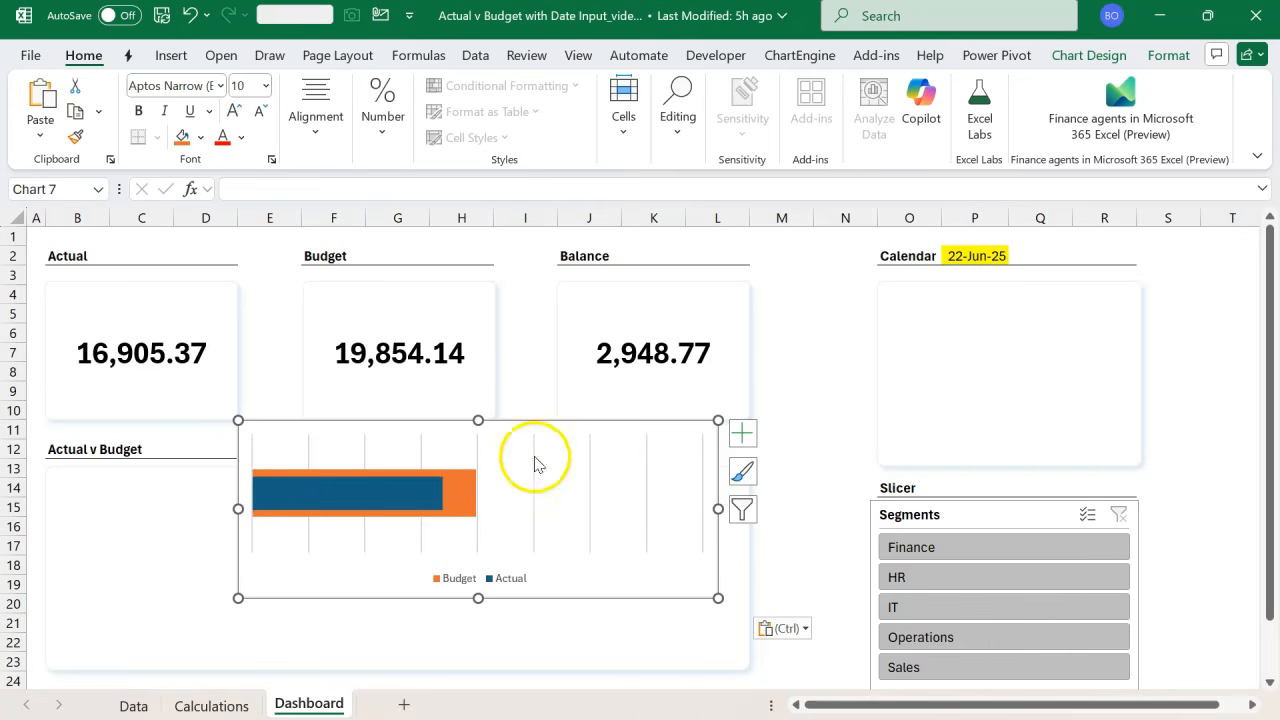
drag(510, 425, 329, 476)
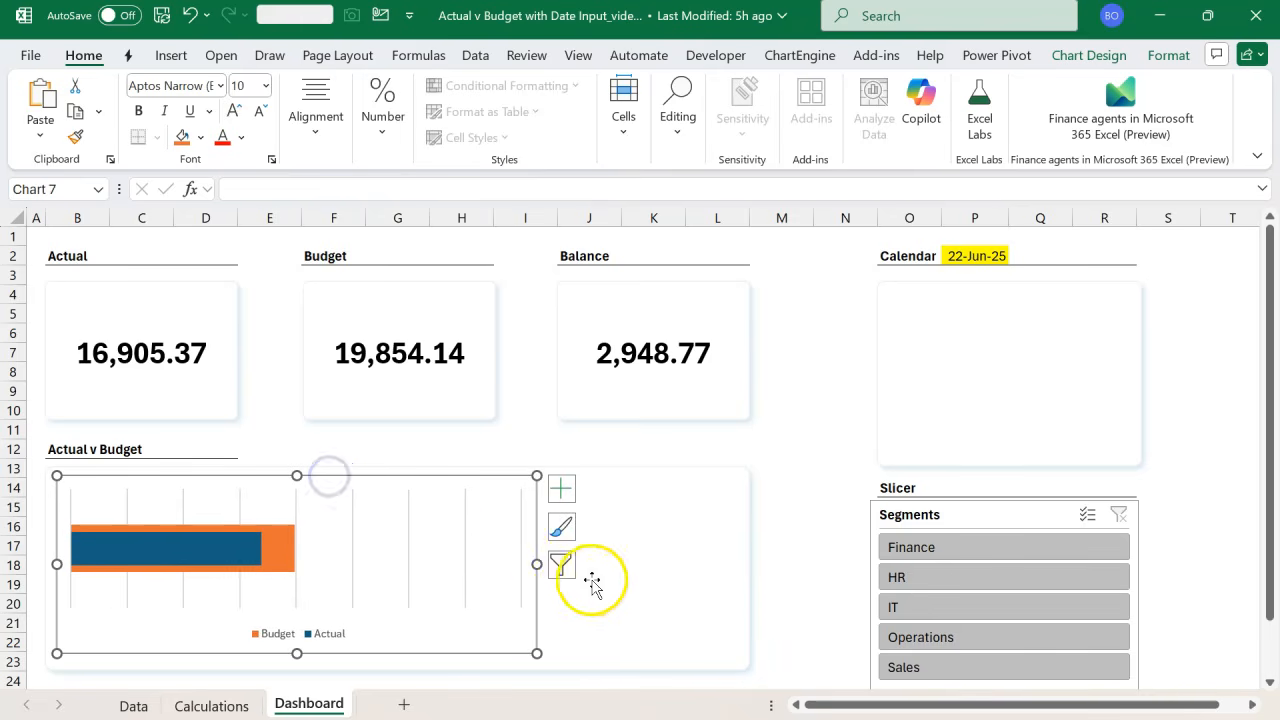
drag(536, 565, 721, 597)
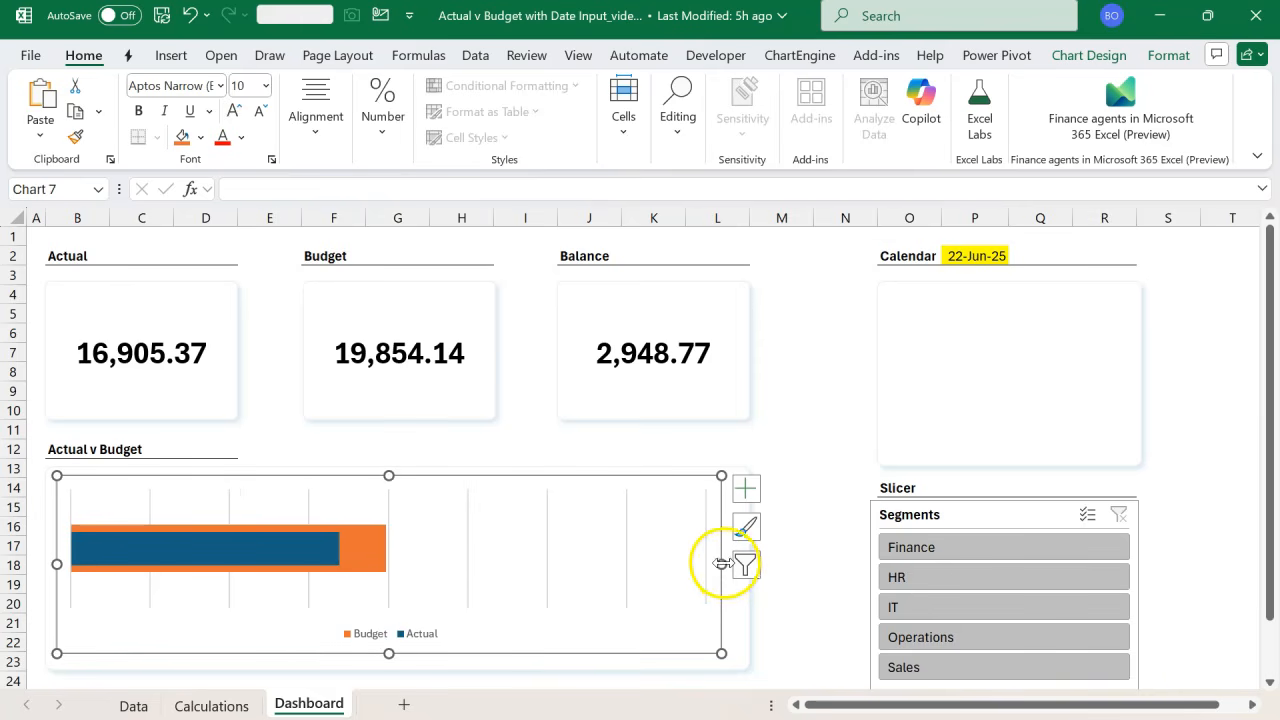
drag(722, 563, 737, 563)
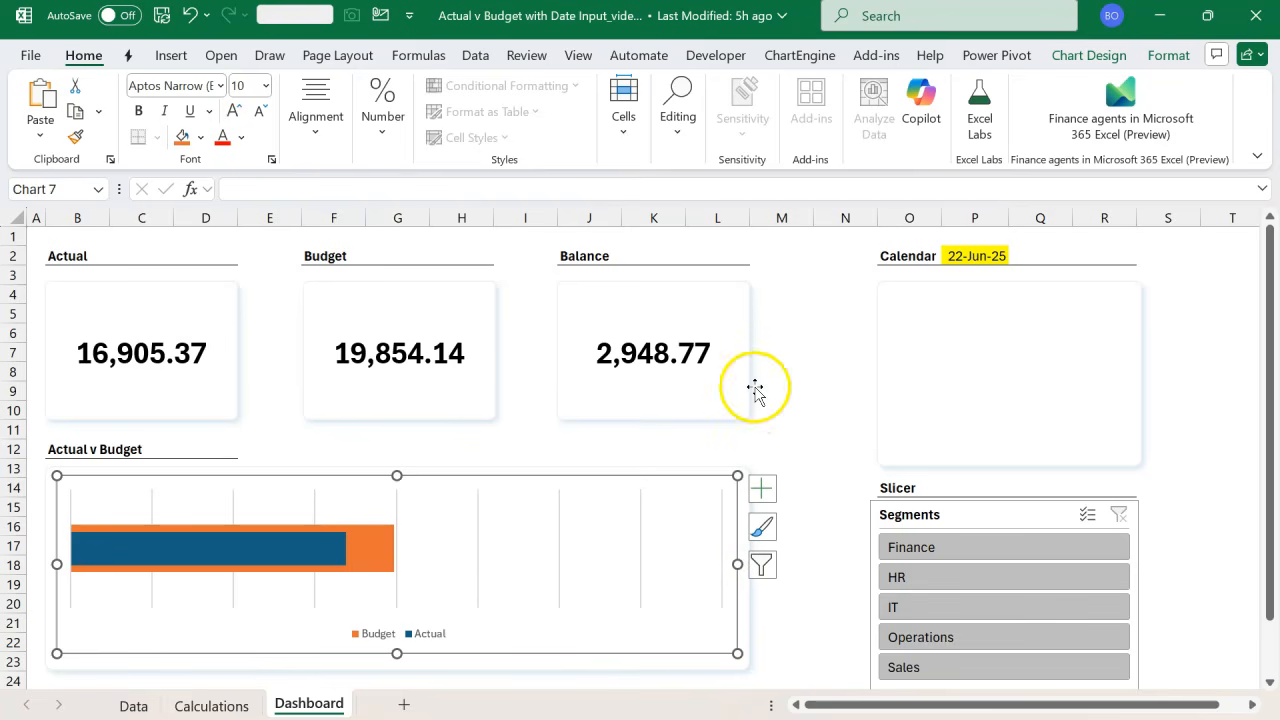
- Remove the chart area's outline and delete the chart's vertical gridlines
click(1167, 55)
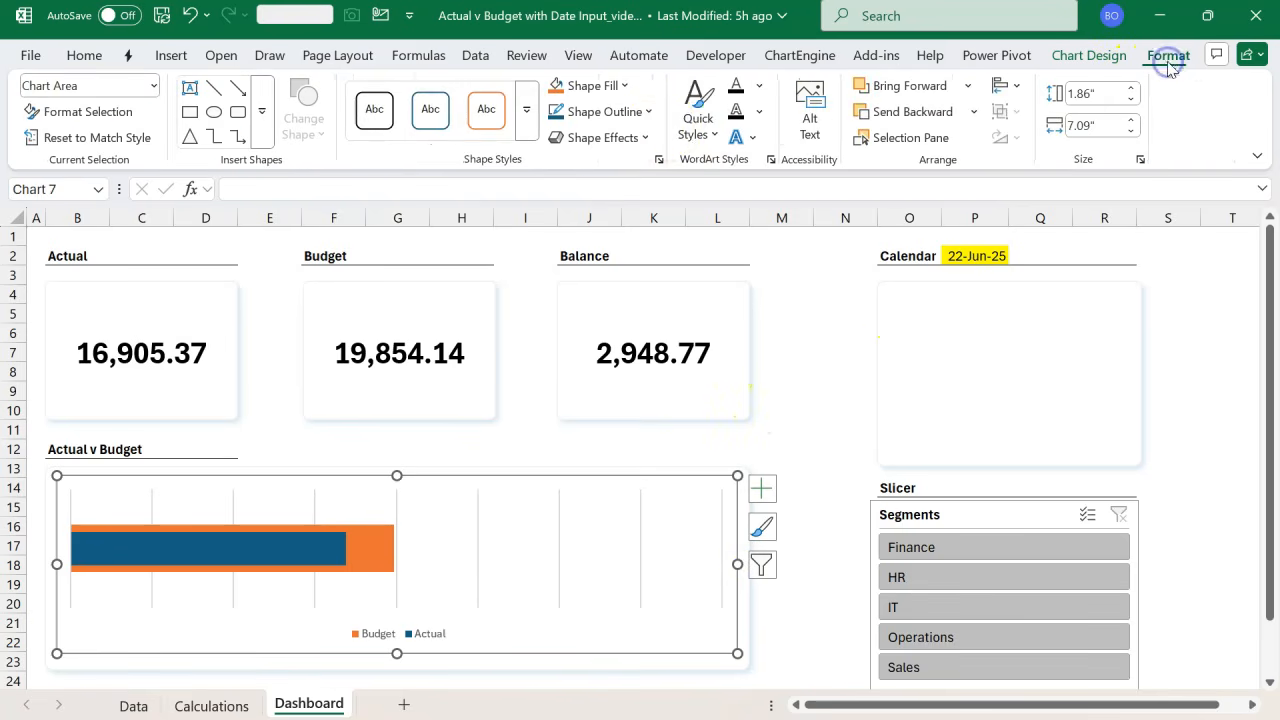
click(649, 112)
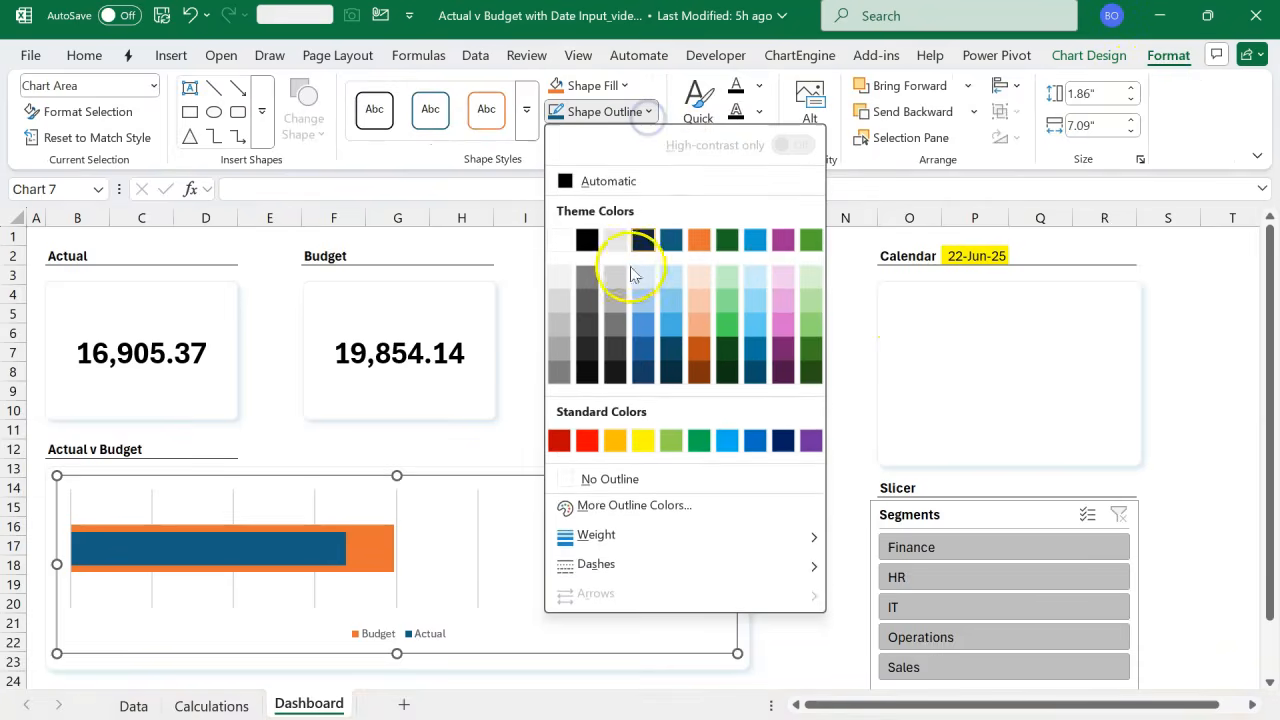
click(652, 479)
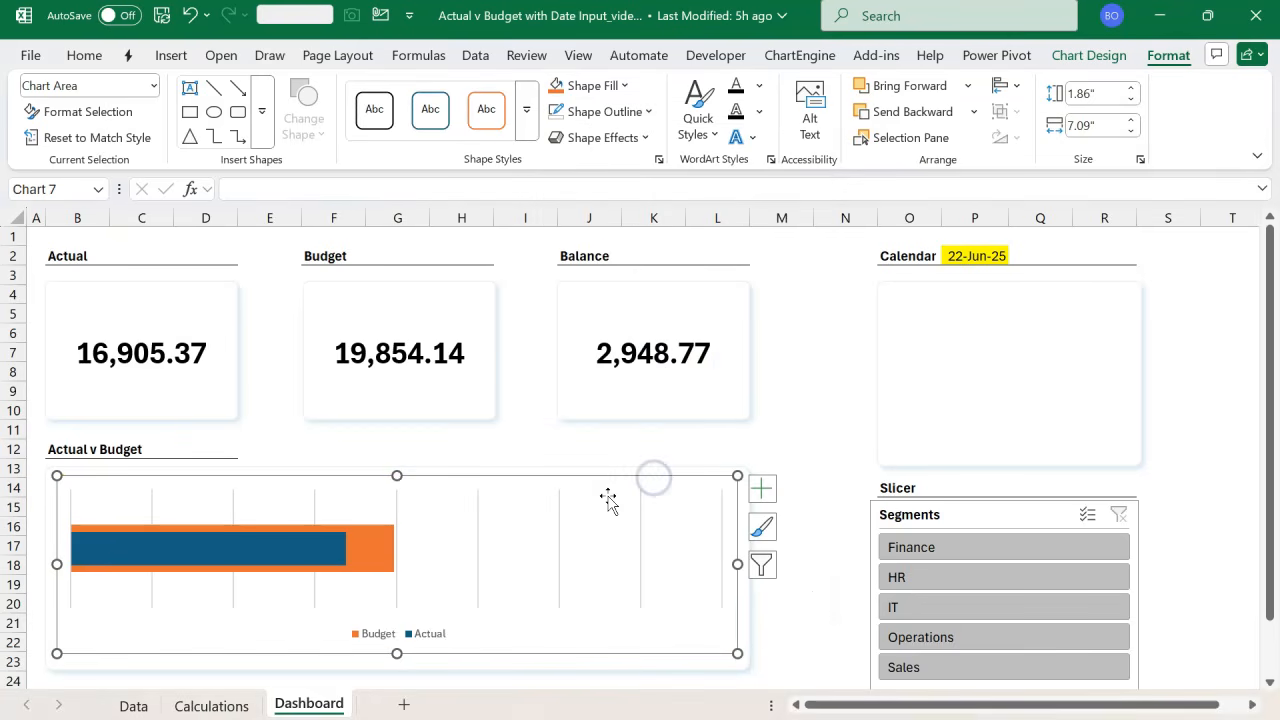
click(477, 528)
key(Delete)
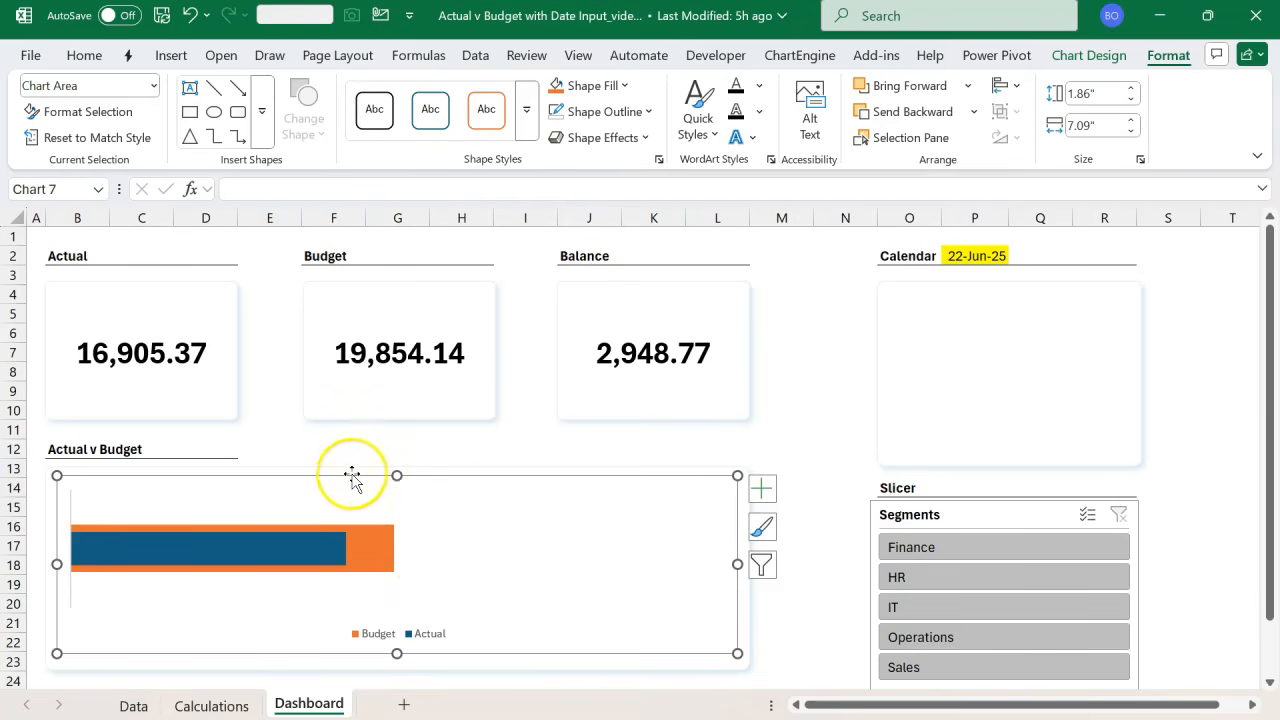
- Fill the chart's Budget series with the lightest grey shade of white from the theme colors
click(371, 545)
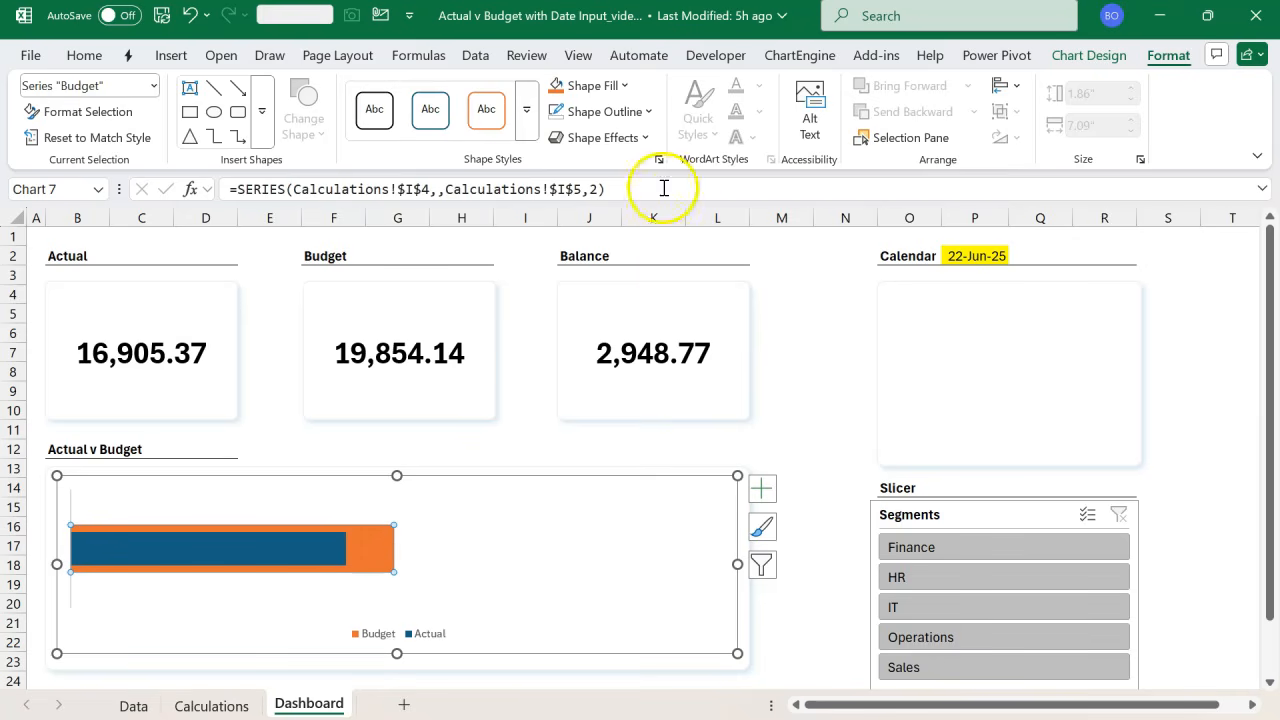
click(628, 87)
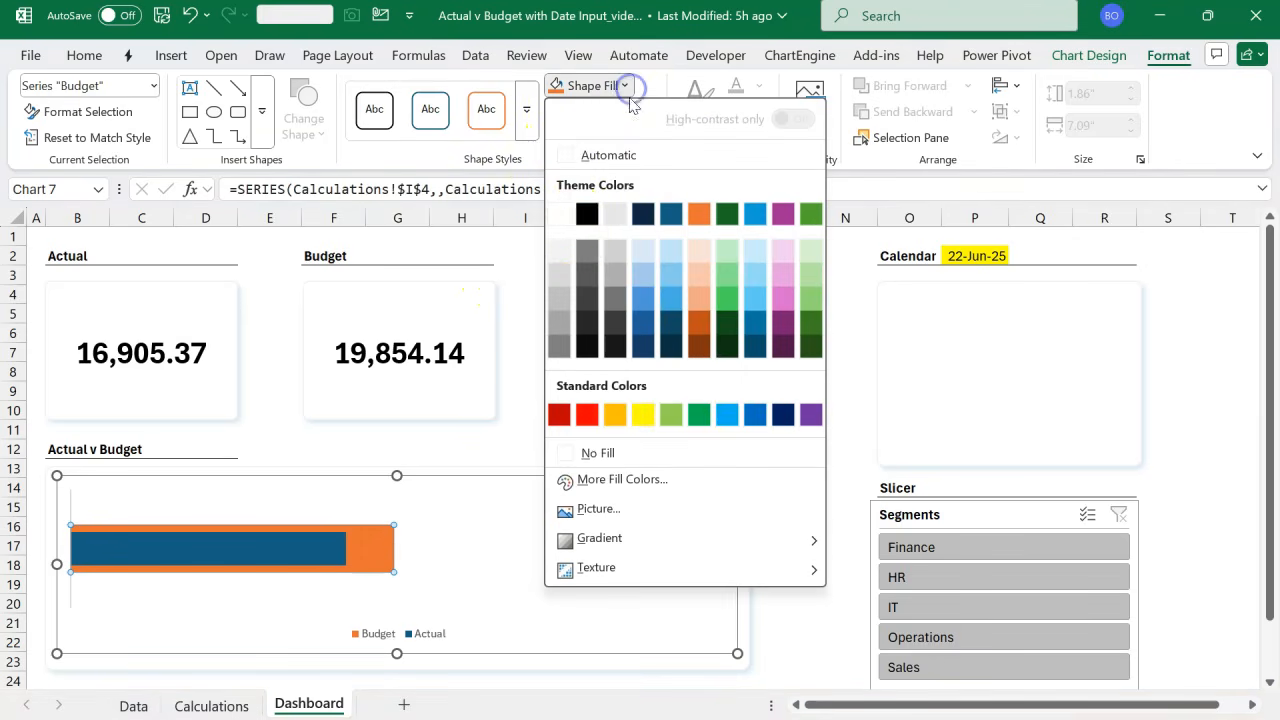
click(565, 257)
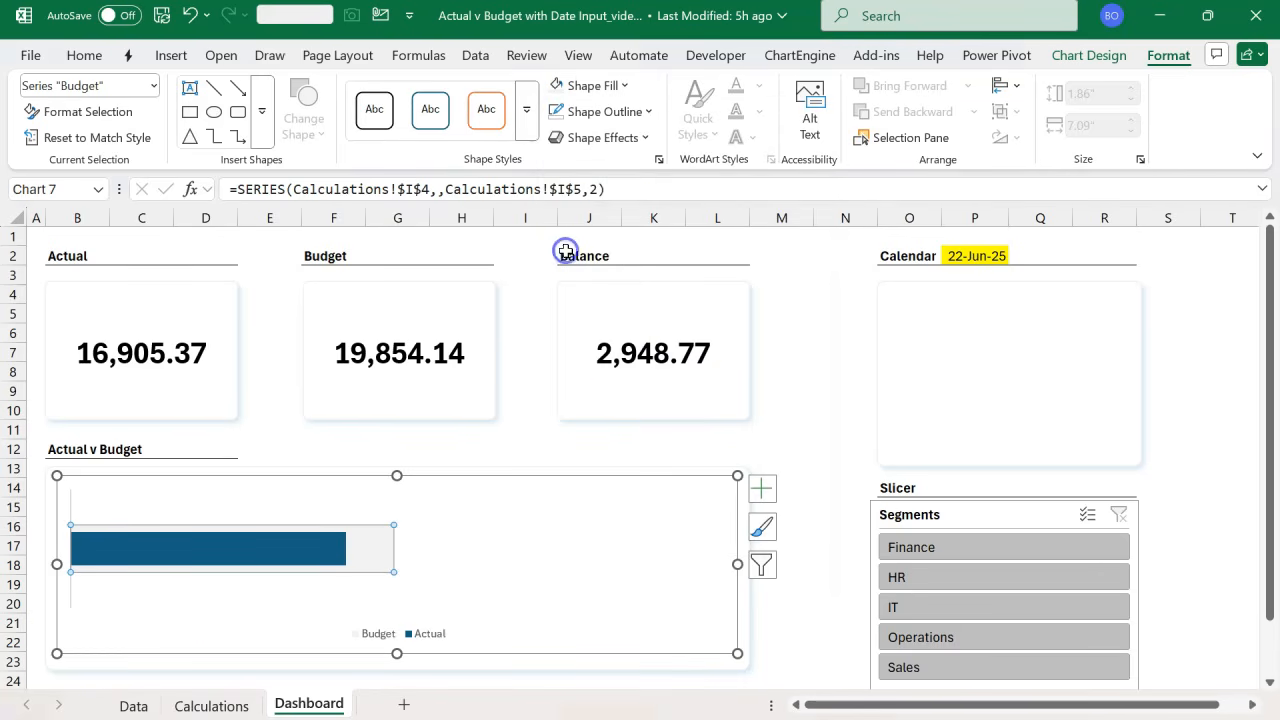
click(534, 425)
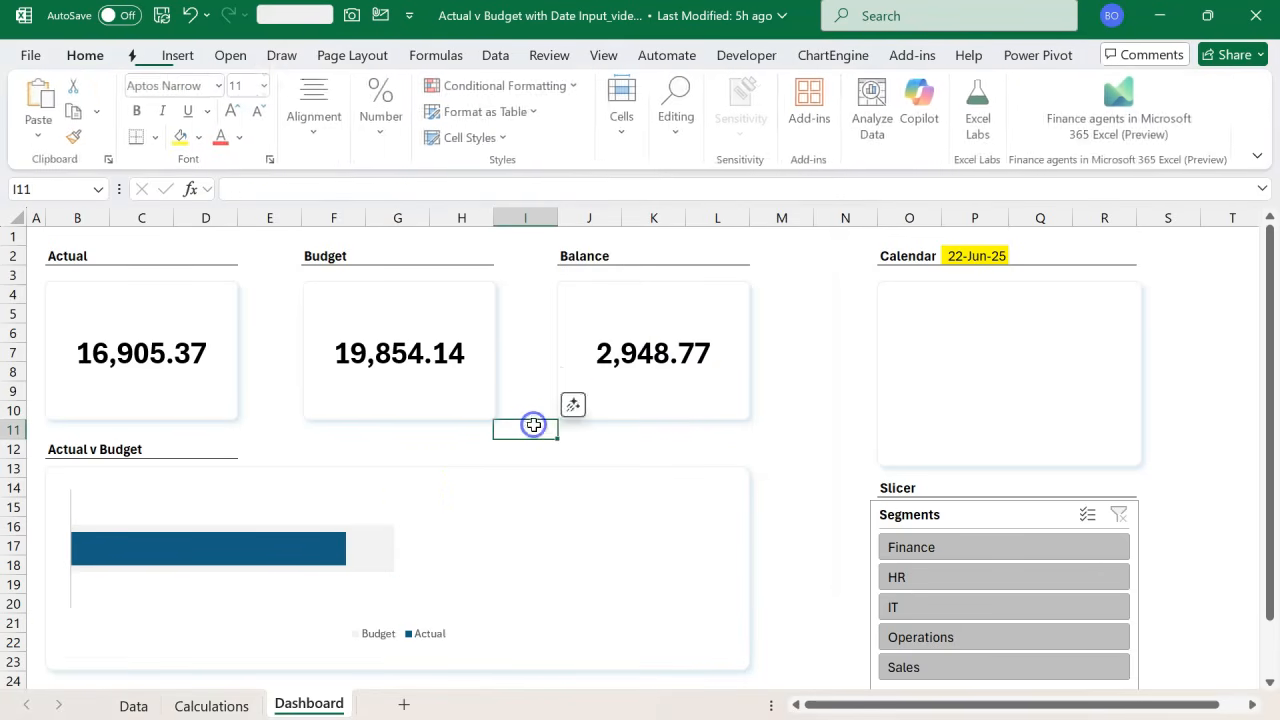
- Fill the chart's Actual series with a light coral red chosen from the standard colors under More Fill Colors
click(328, 557)
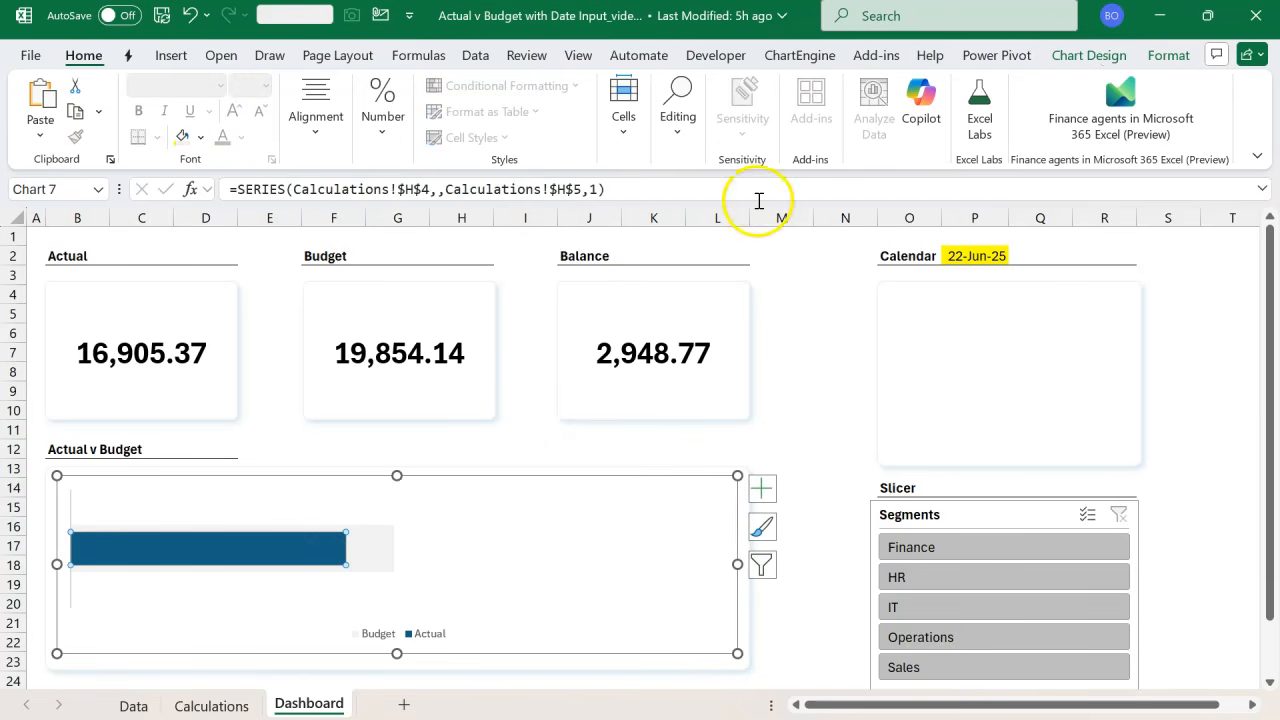
click(1168, 55)
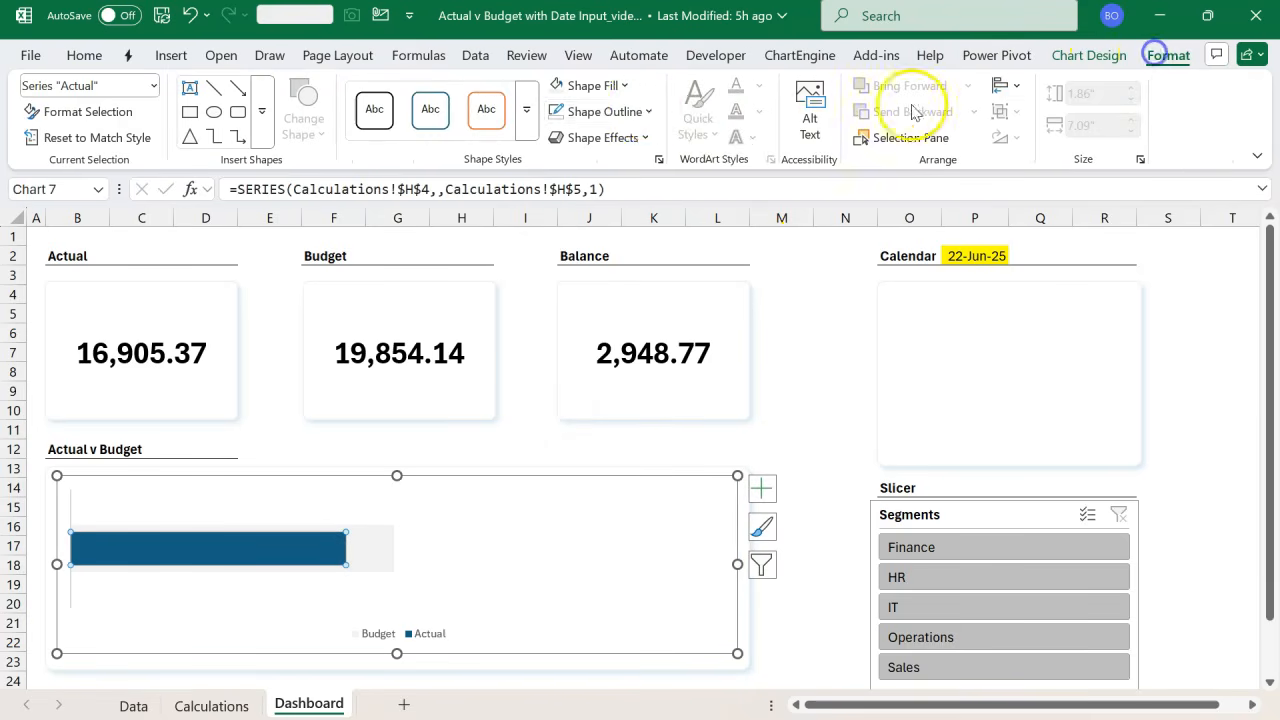
click(616, 86)
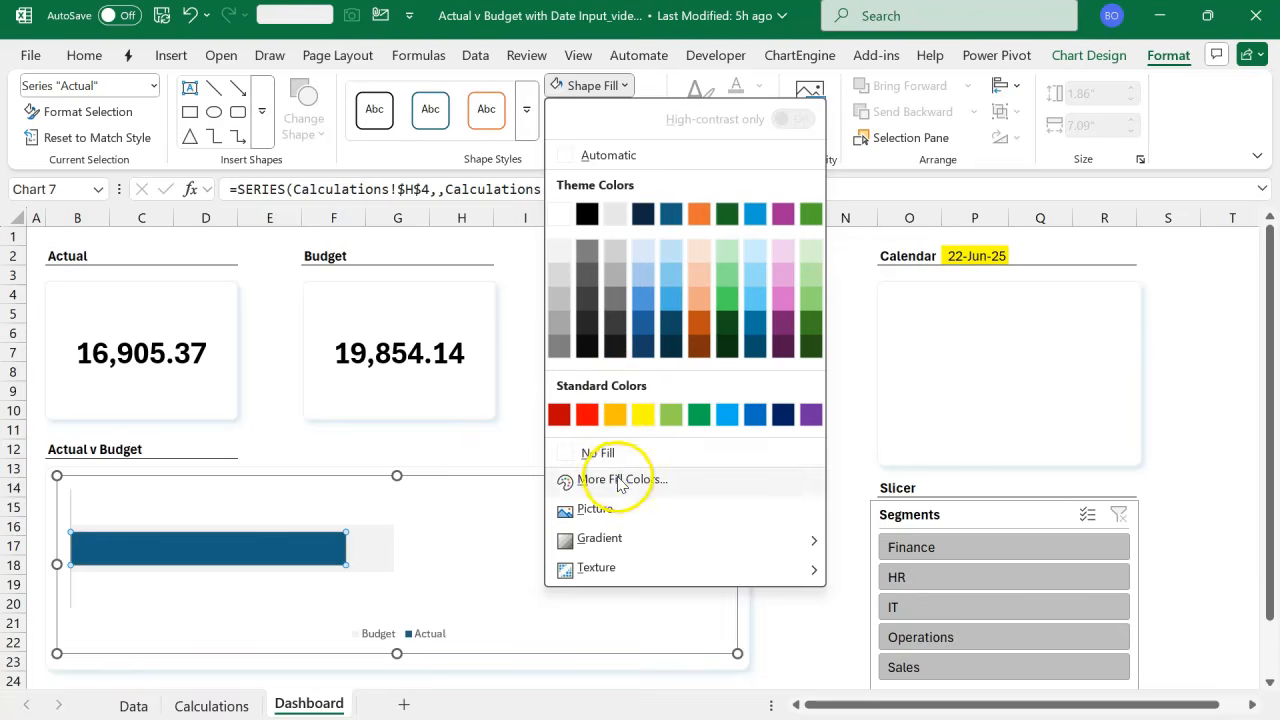
click(622, 480)
click(665, 297)
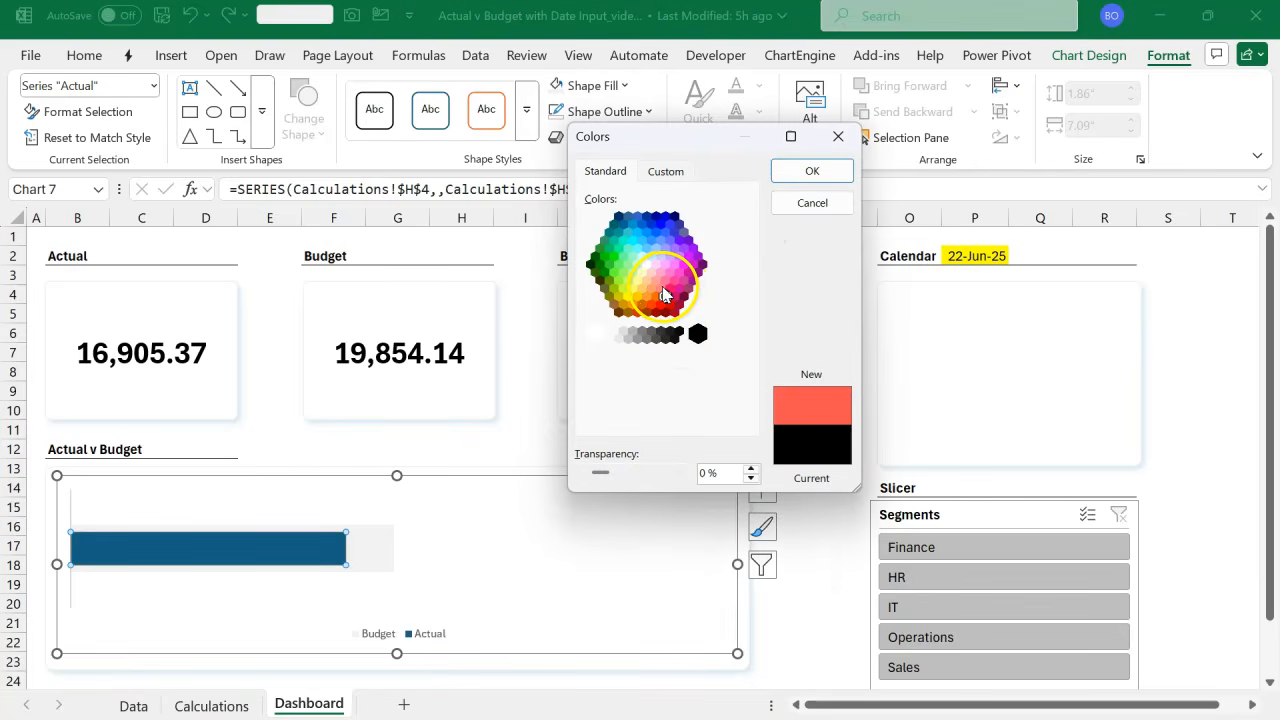
click(662, 289)
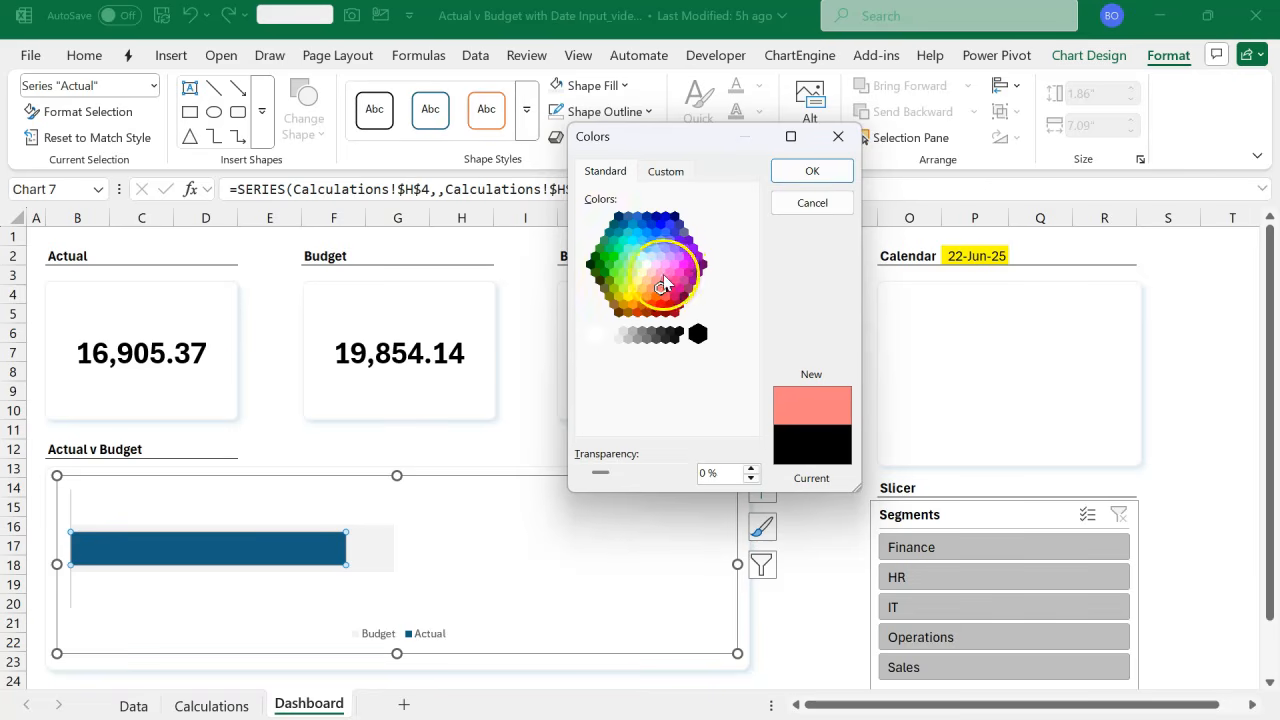
click(811, 171)
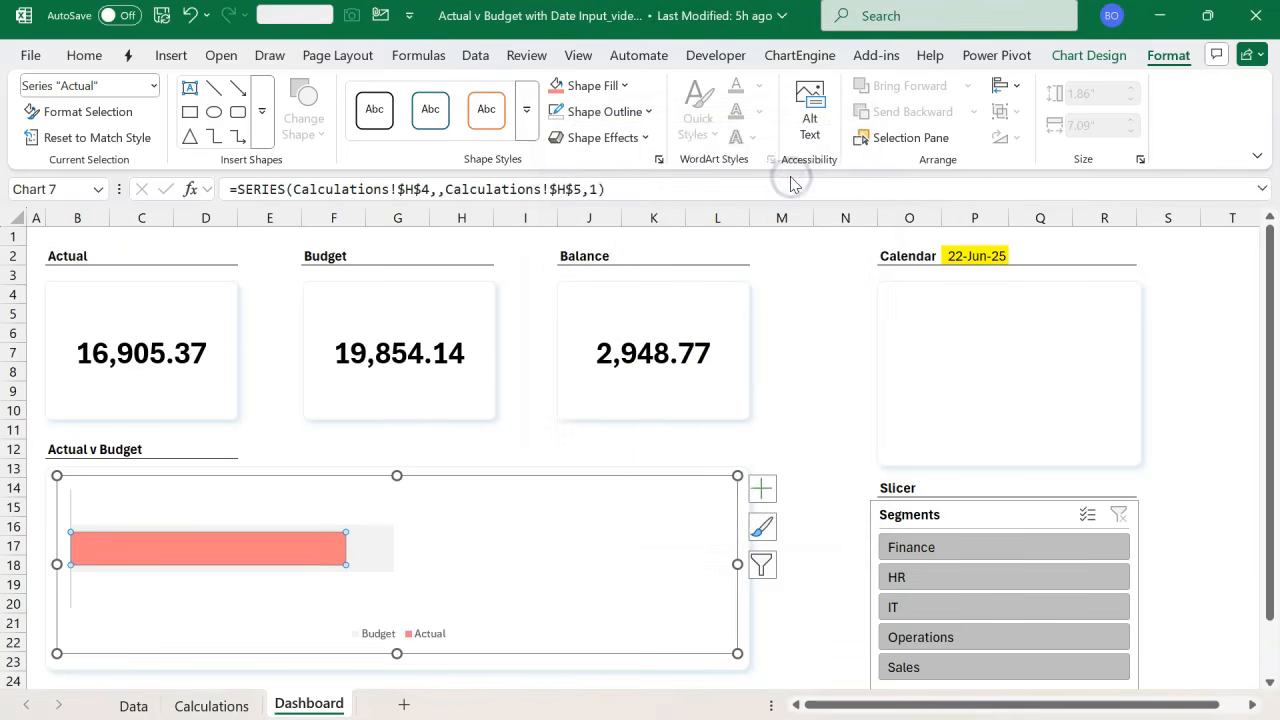
click(610, 448)
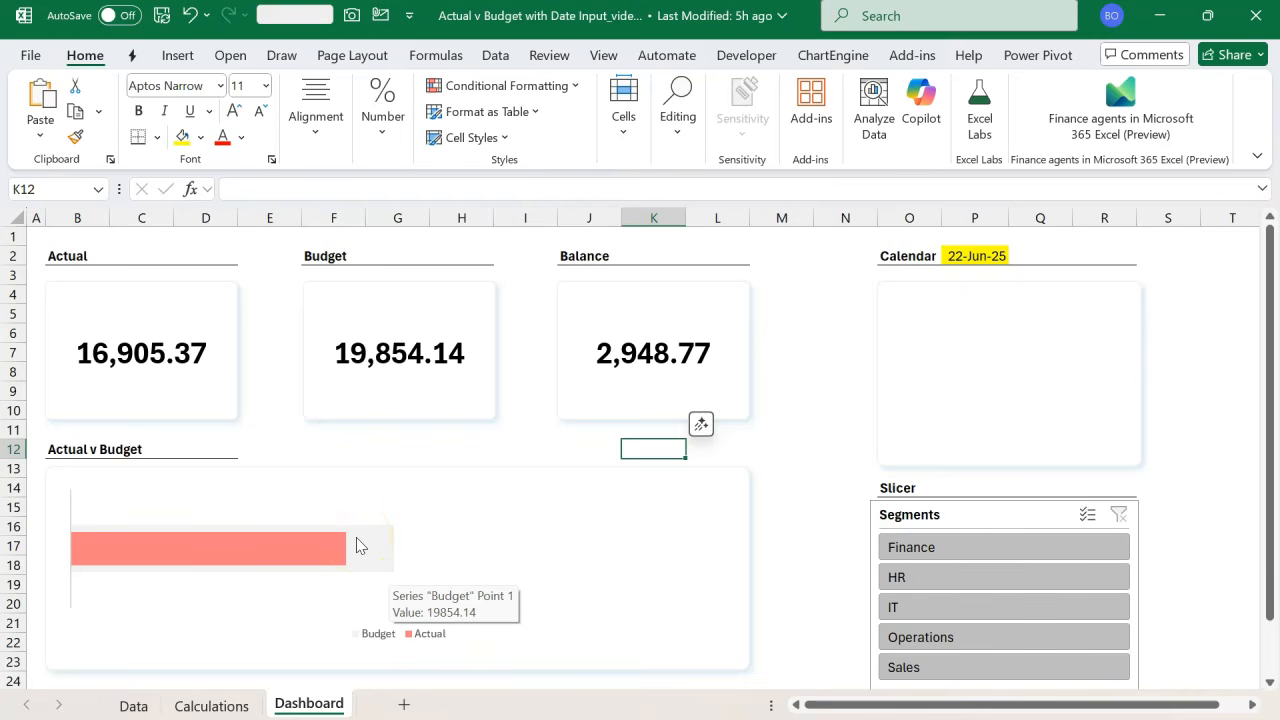
- Add data labels to both series of the Actual v Budget chart
click(280, 520)
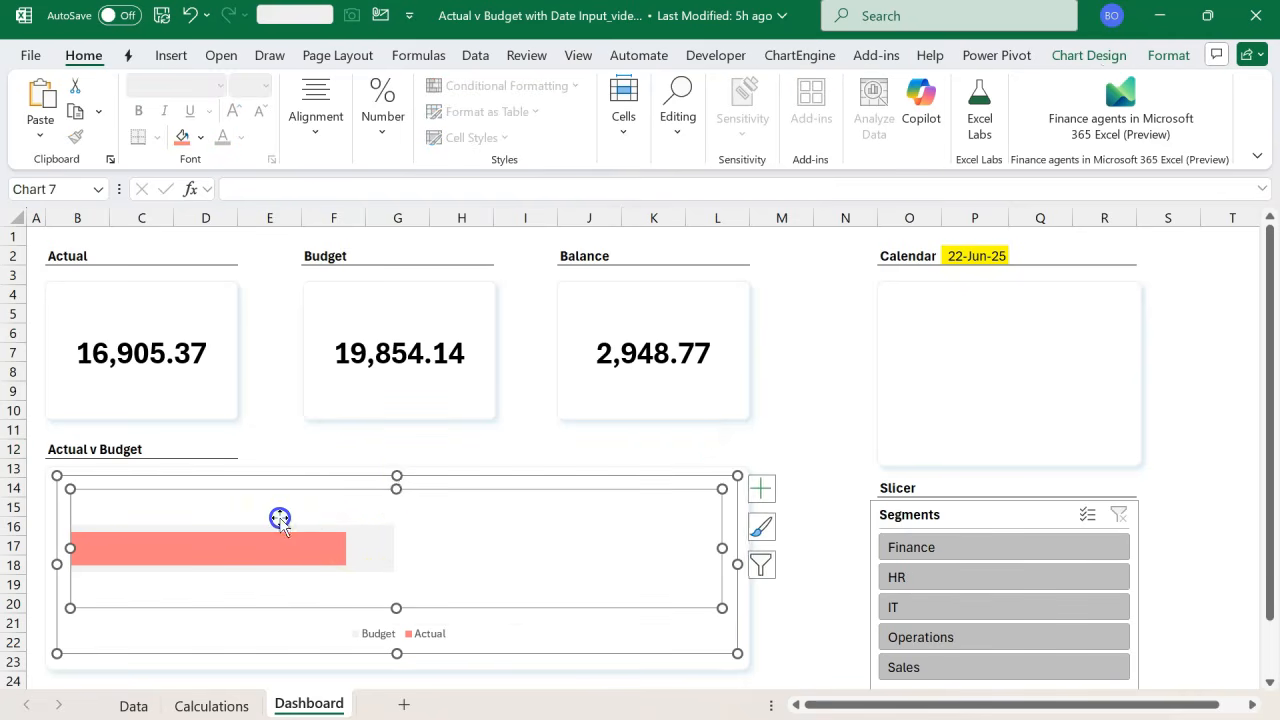
click(417, 478)
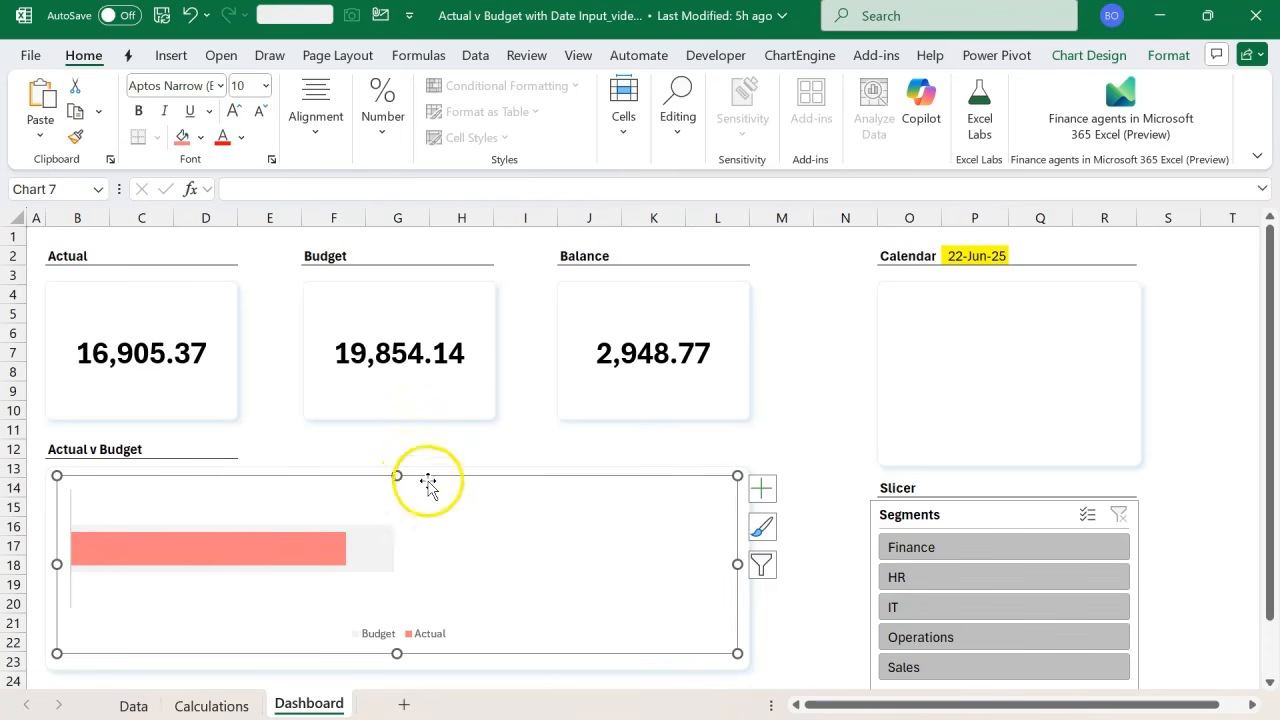
click(763, 490)
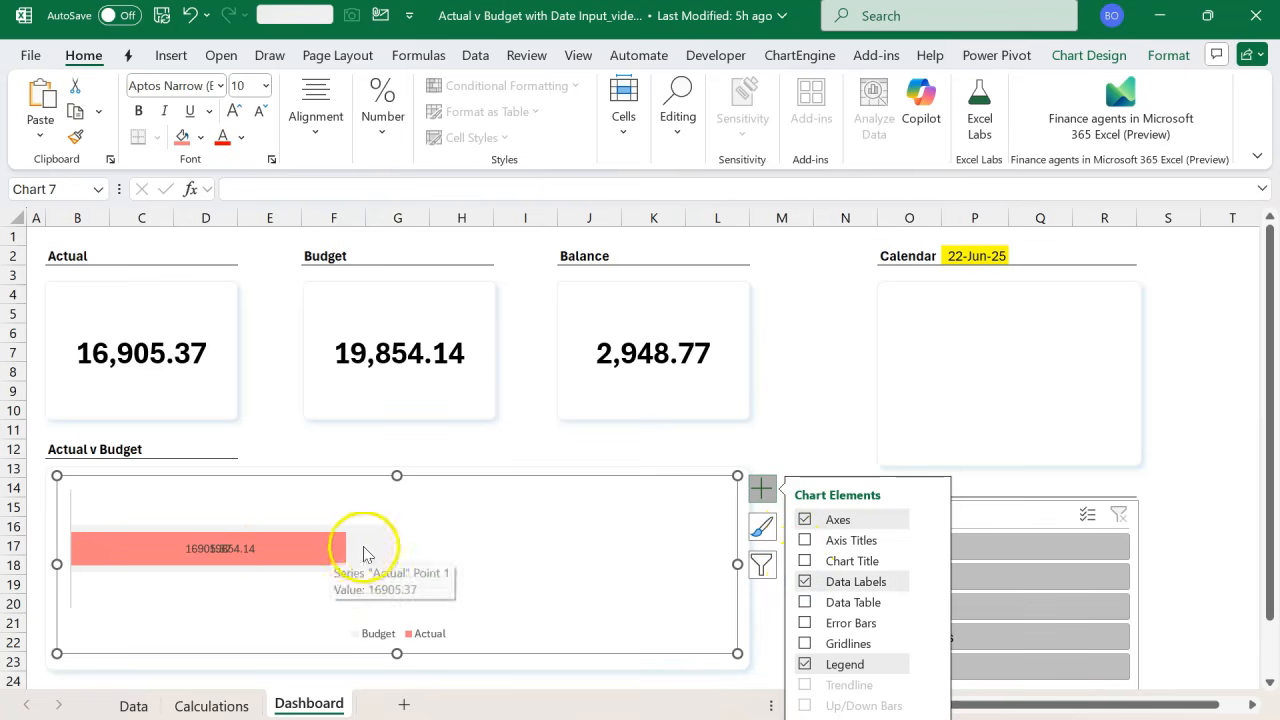
- Set the label position of the Budget series' data label to Inside End
click(249, 551)
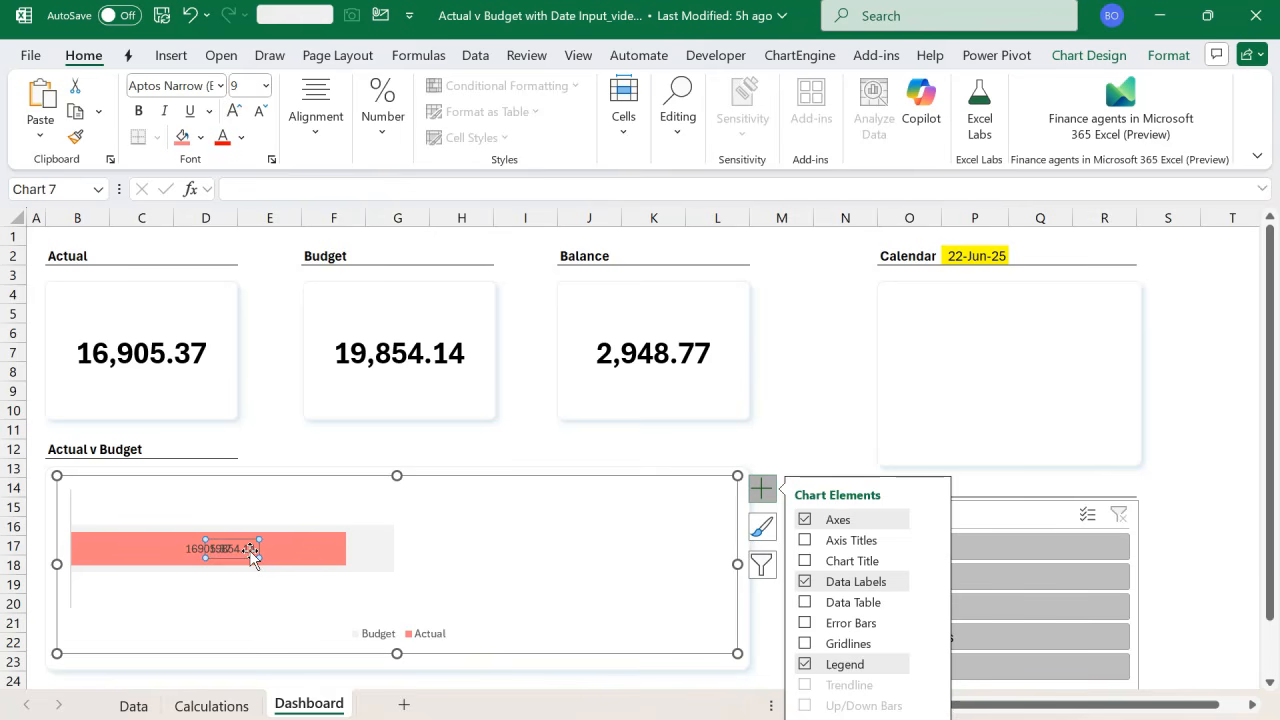
key(ctrl+1)
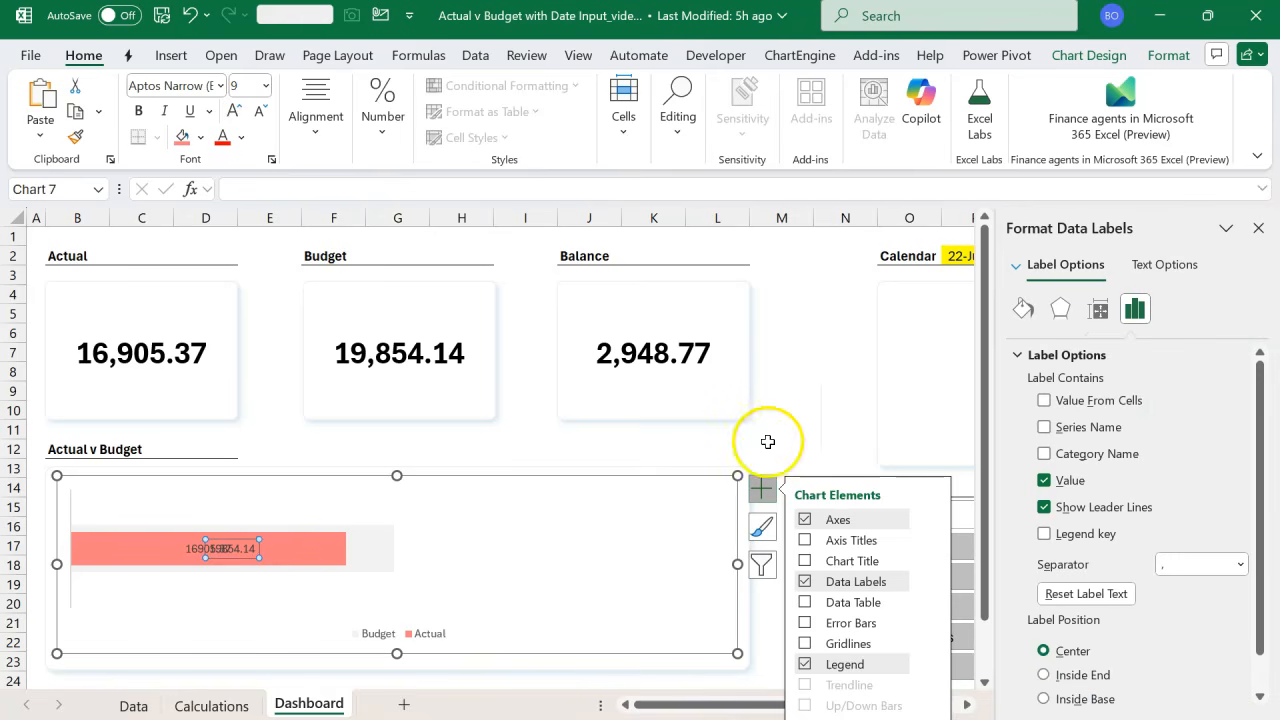
click(1018, 355)
click(1020, 385)
click(1018, 362)
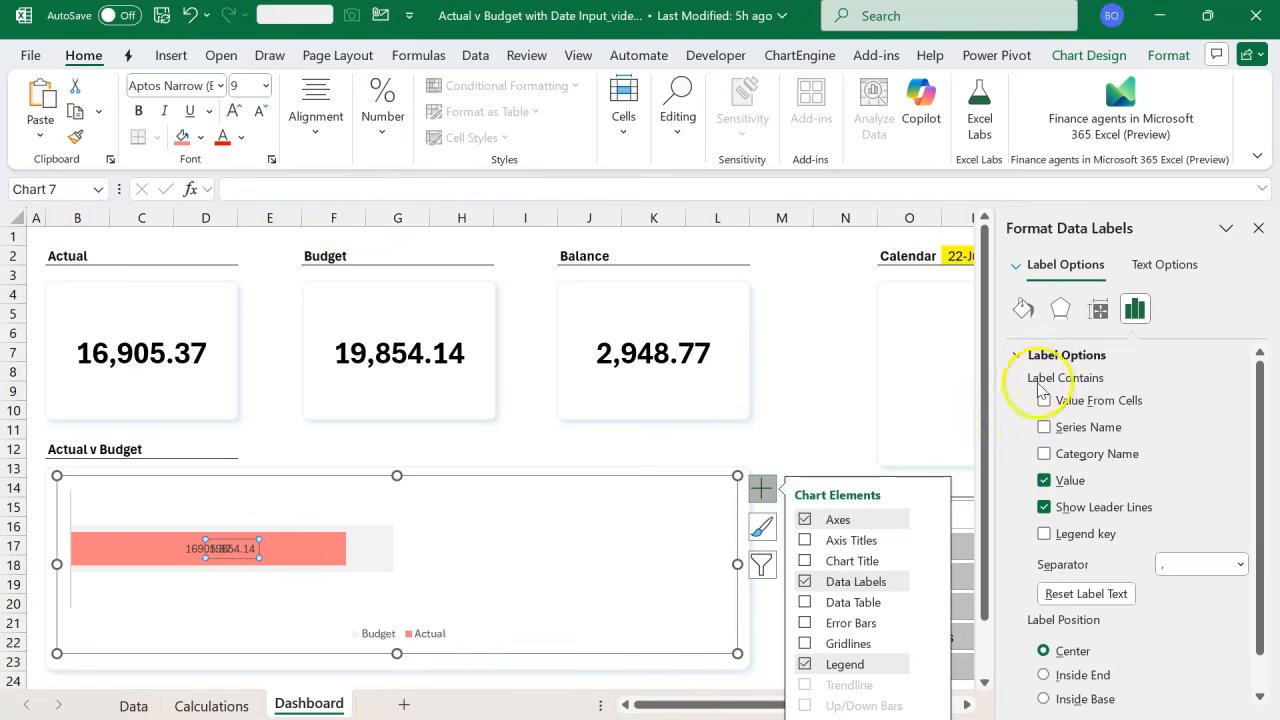
scroll(1058, 431, down, 2)
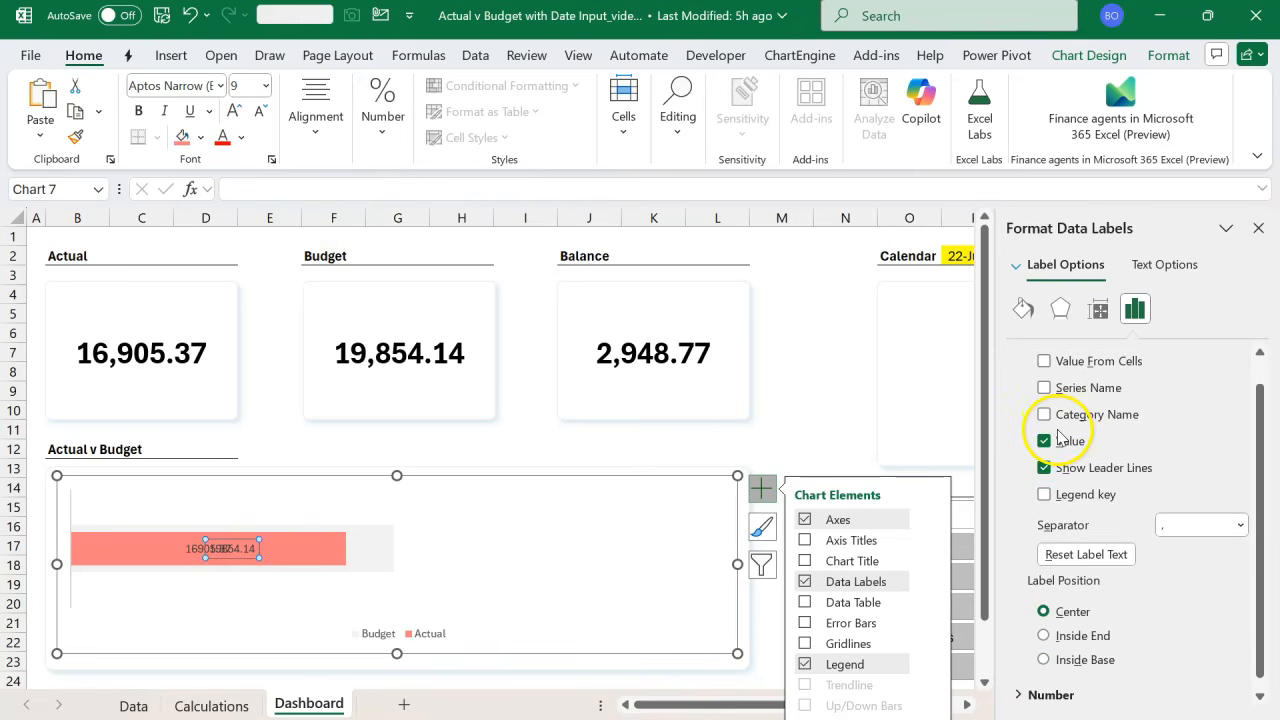
click(1044, 635)
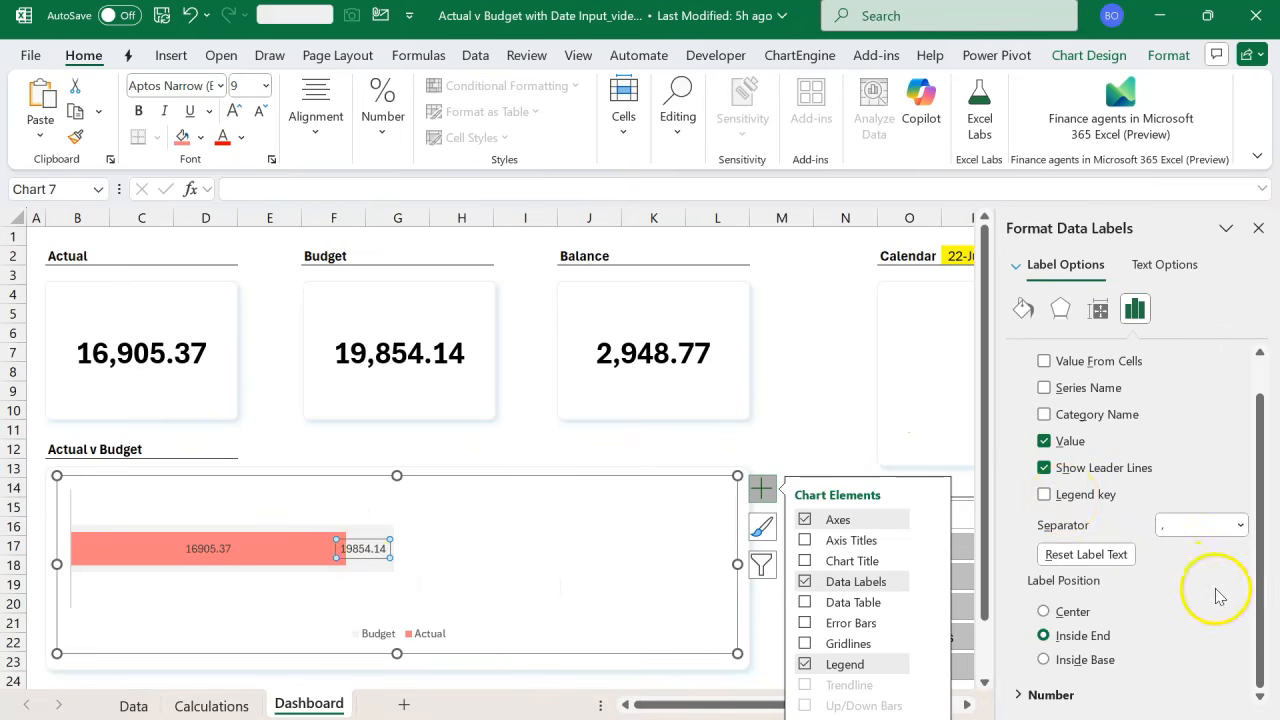
- Format the Budget data label as Number with 2 decimal places and the 1000 separator
scroll(1229, 509, up, 1)
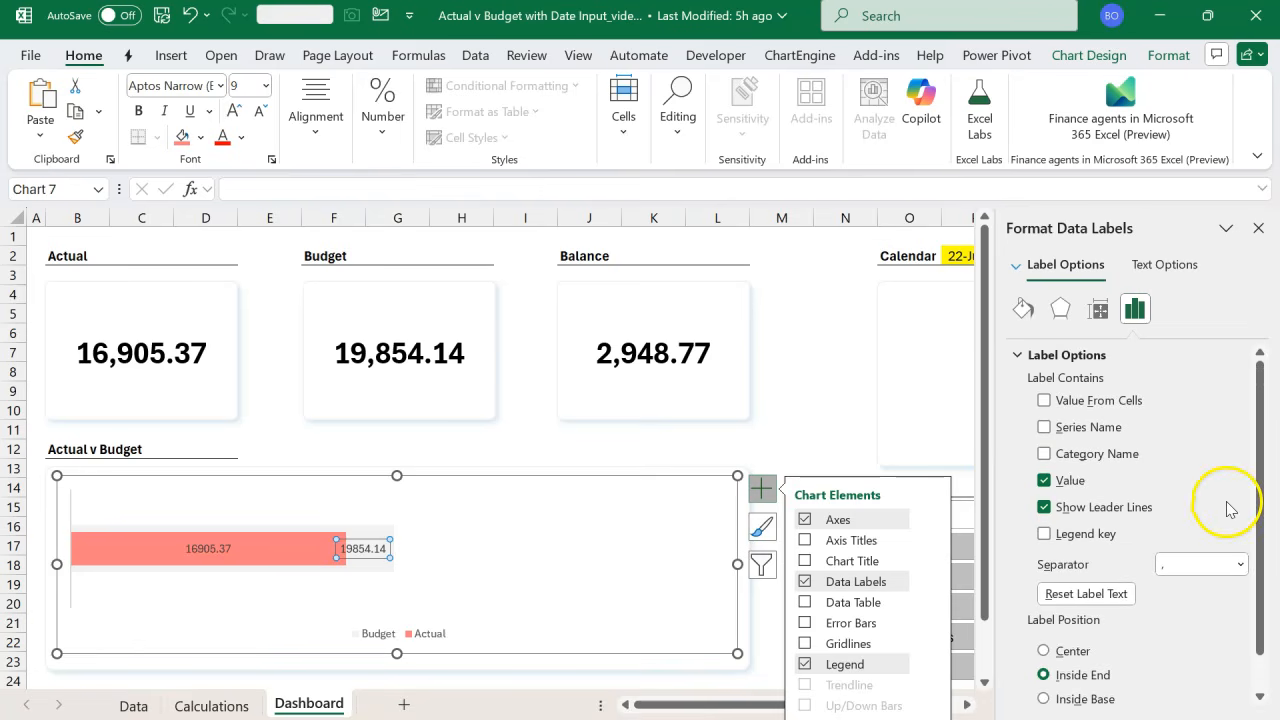
click(1020, 355)
click(1018, 382)
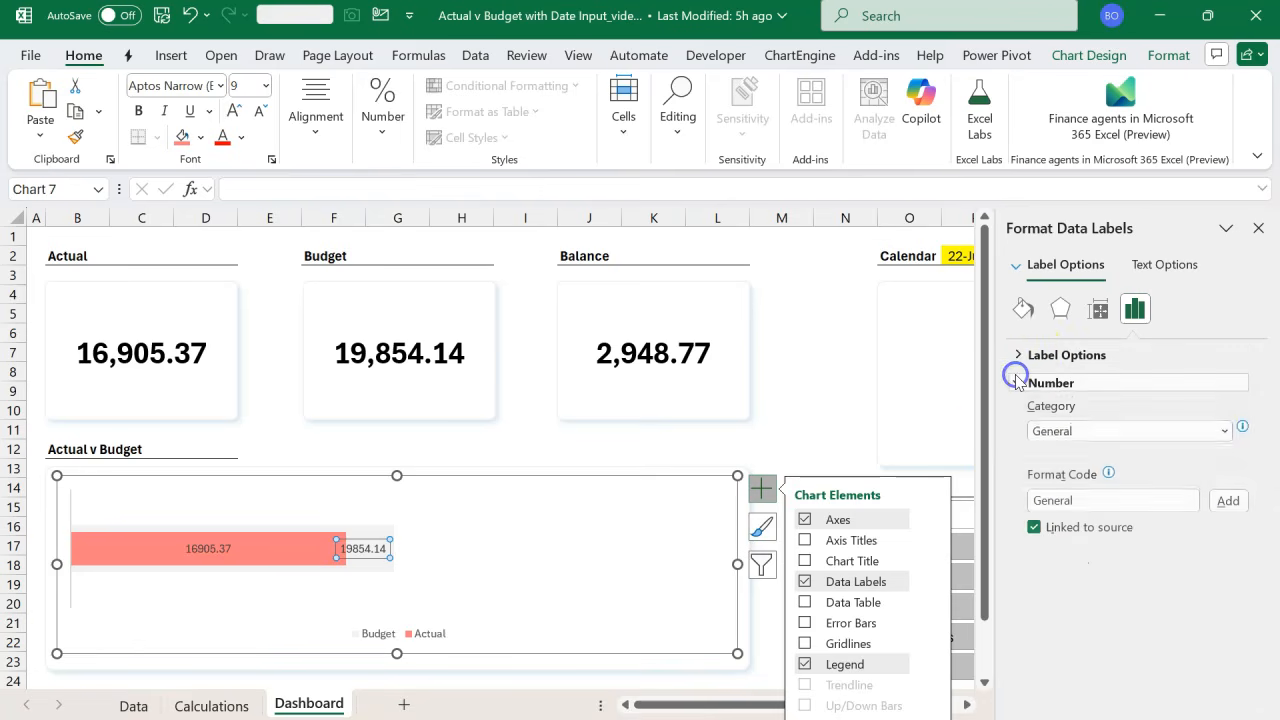
click(1224, 432)
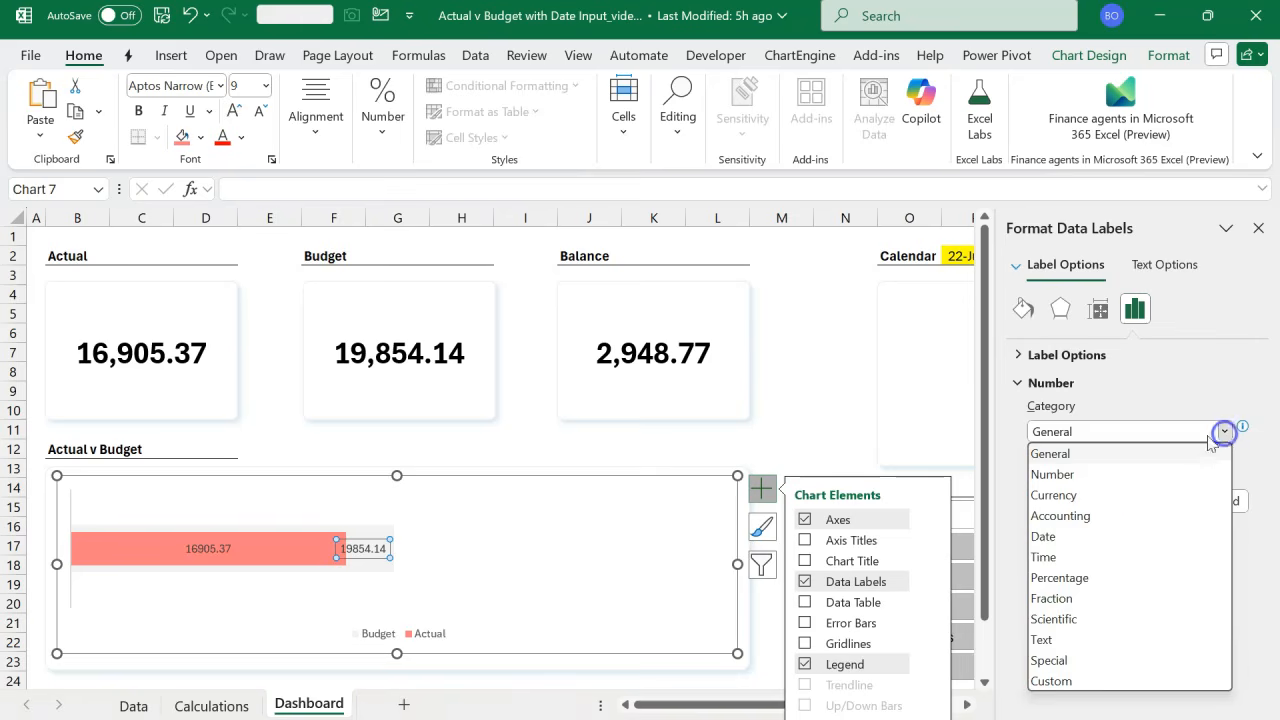
click(1131, 478)
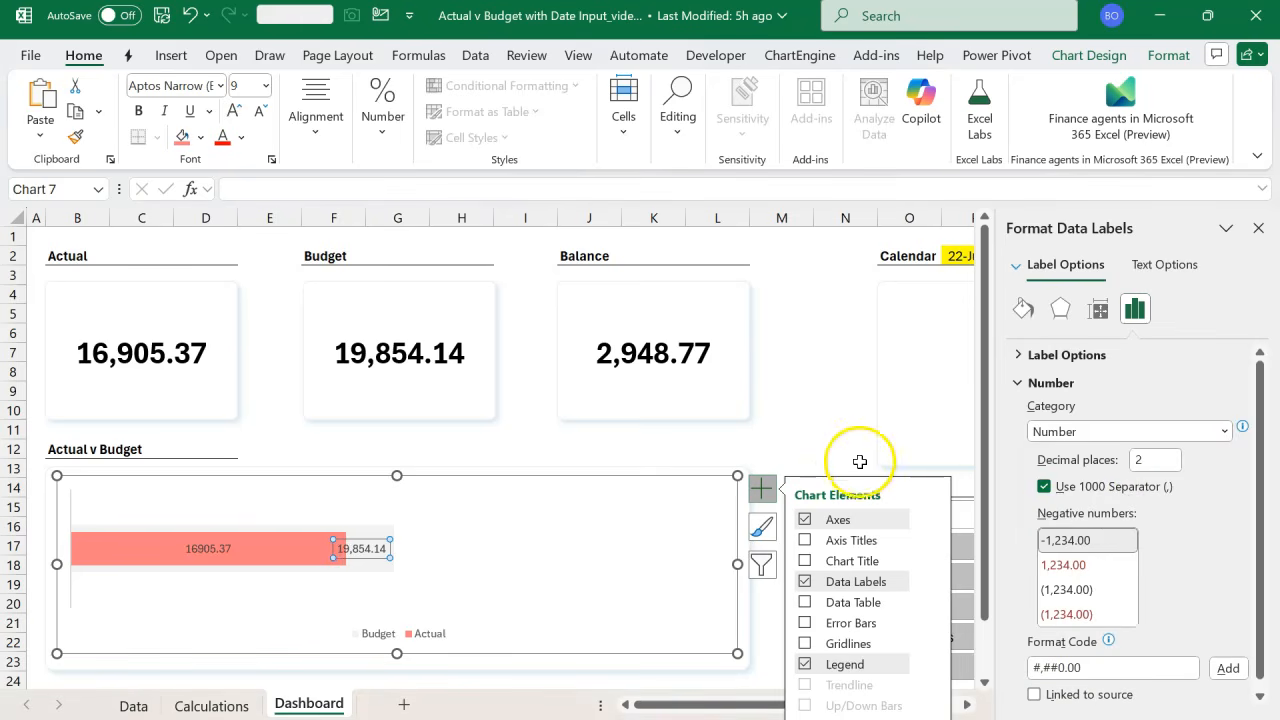
click(1020, 384)
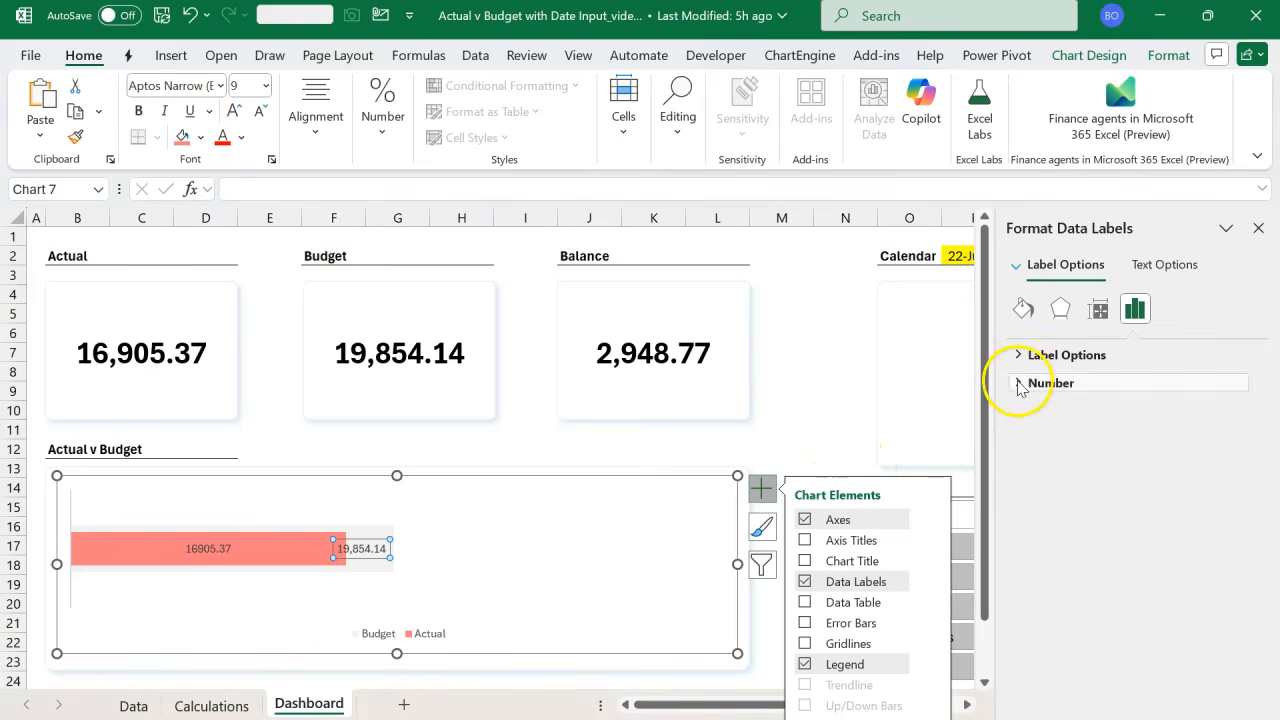
- Rotate the Budget data label's text 90° and make it bold
click(1098, 313)
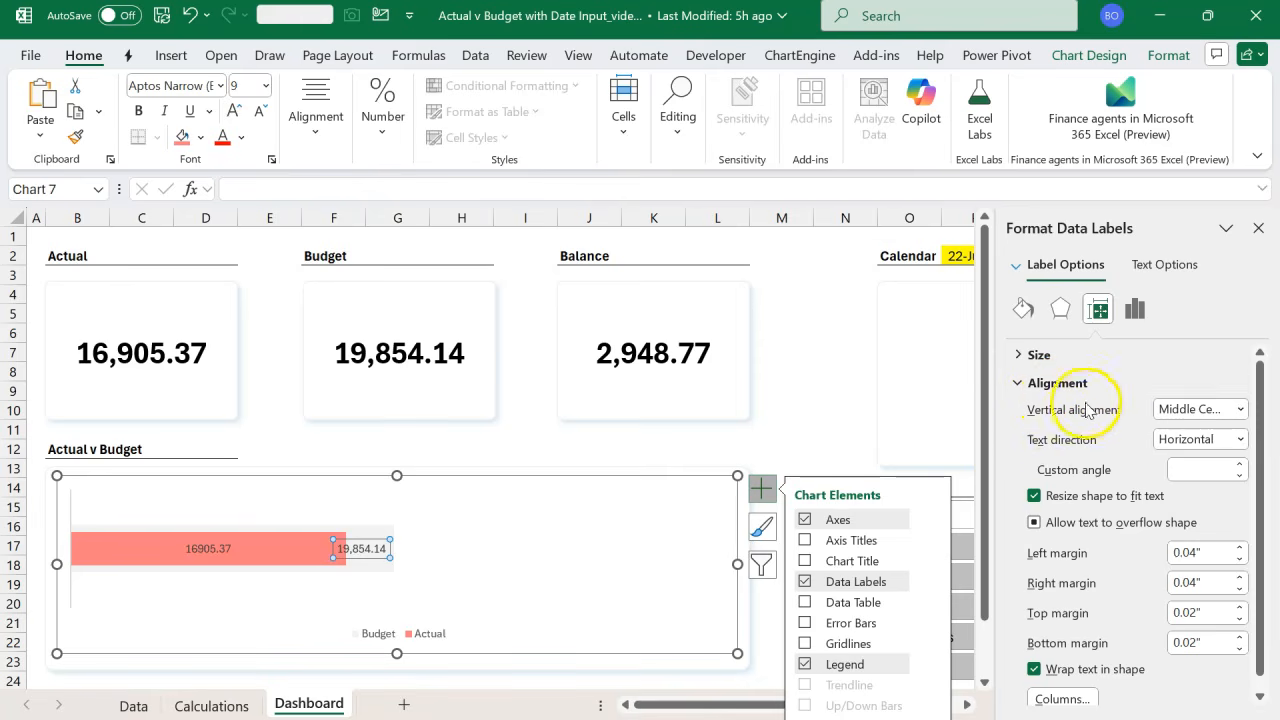
click(1241, 439)
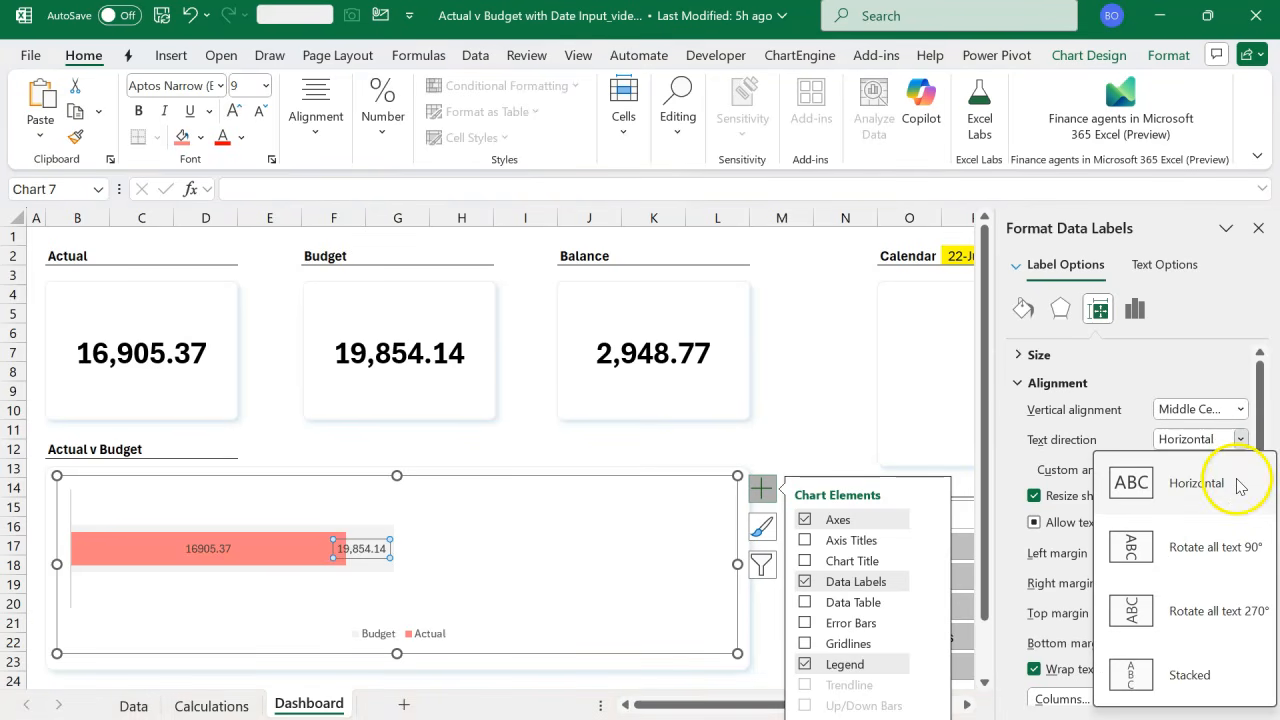
click(1215, 547)
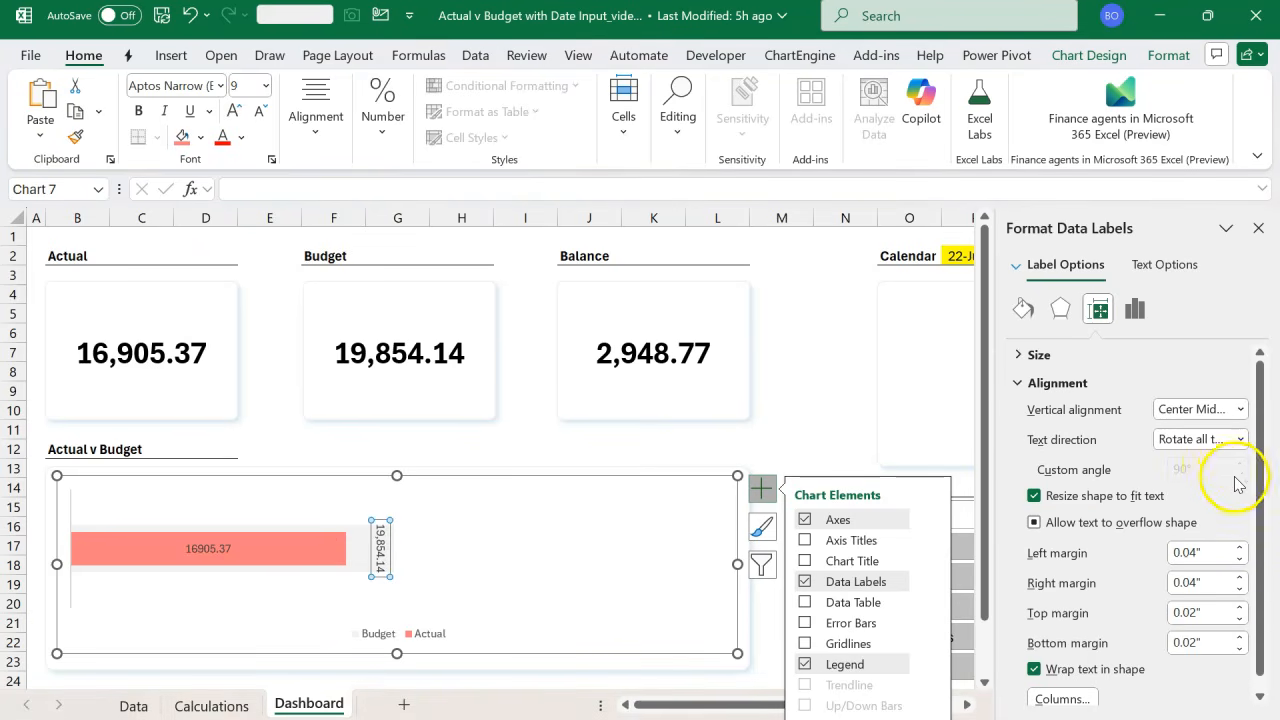
click(140, 113)
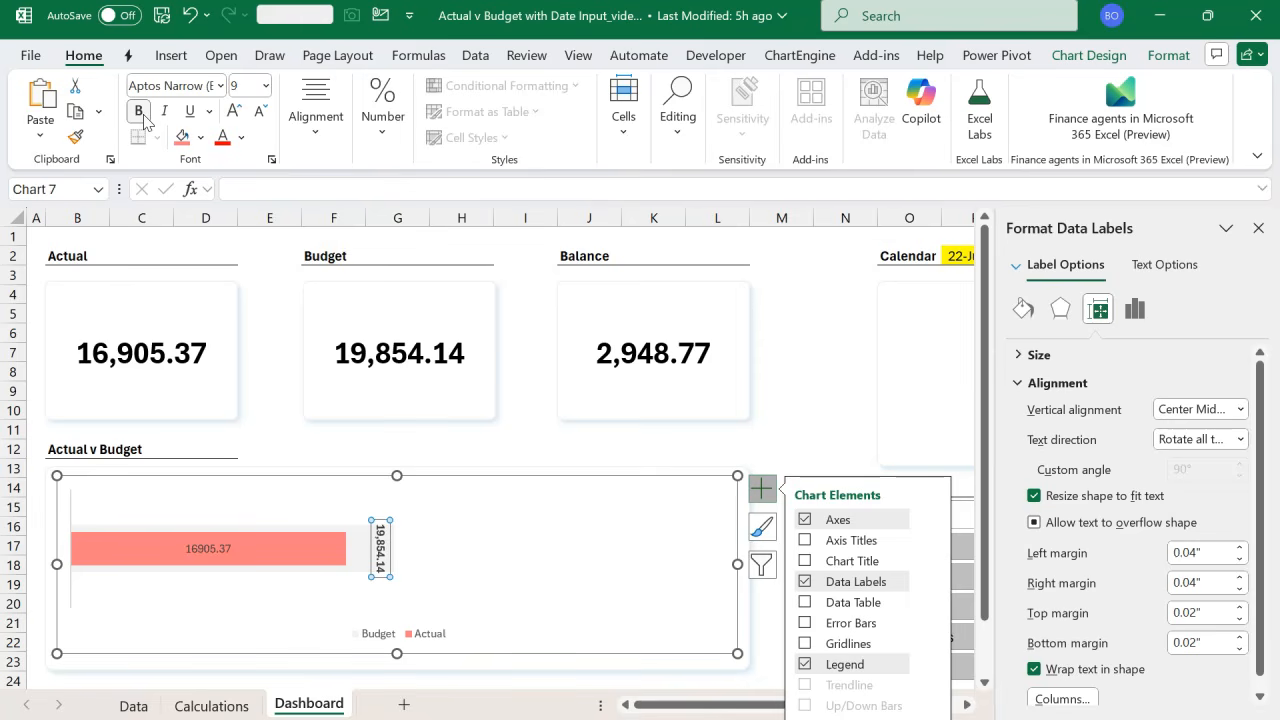
- Format the Actual data label as Number with 2 decimals and the 1000 separator, make it bold, and close the formatting pane
click(213, 552)
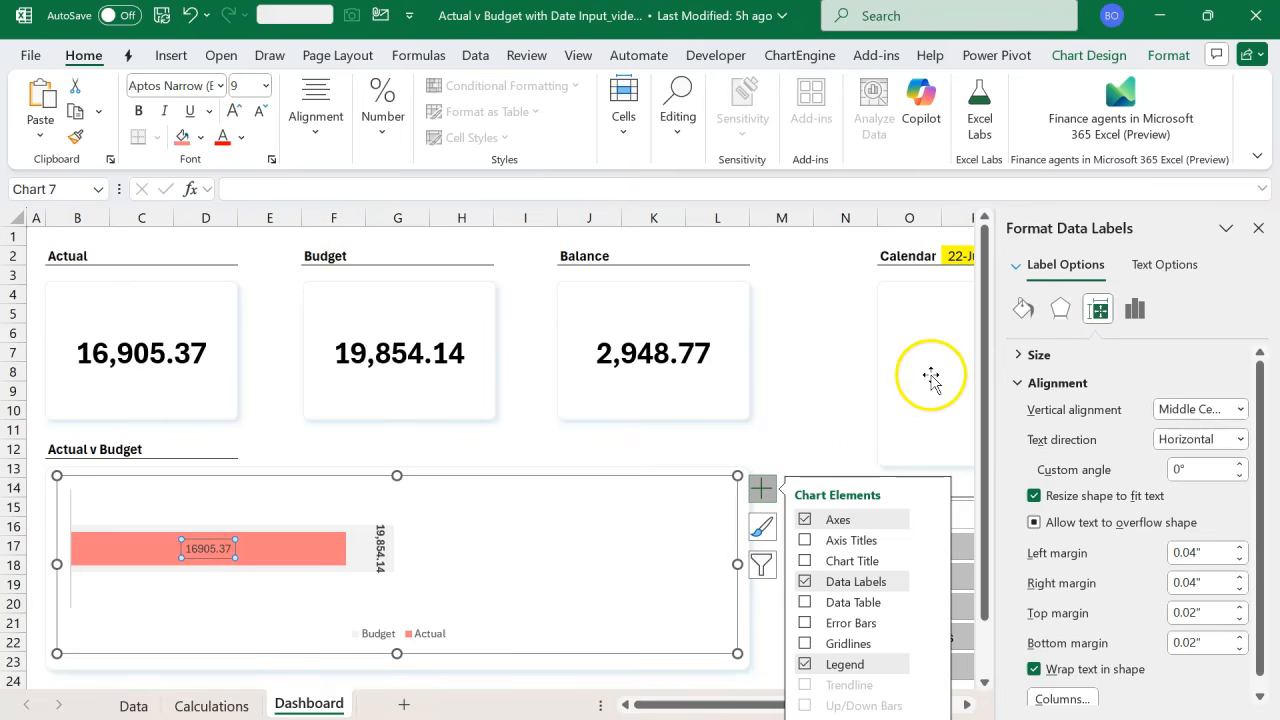
key(ctrl+1)
click(1018, 354)
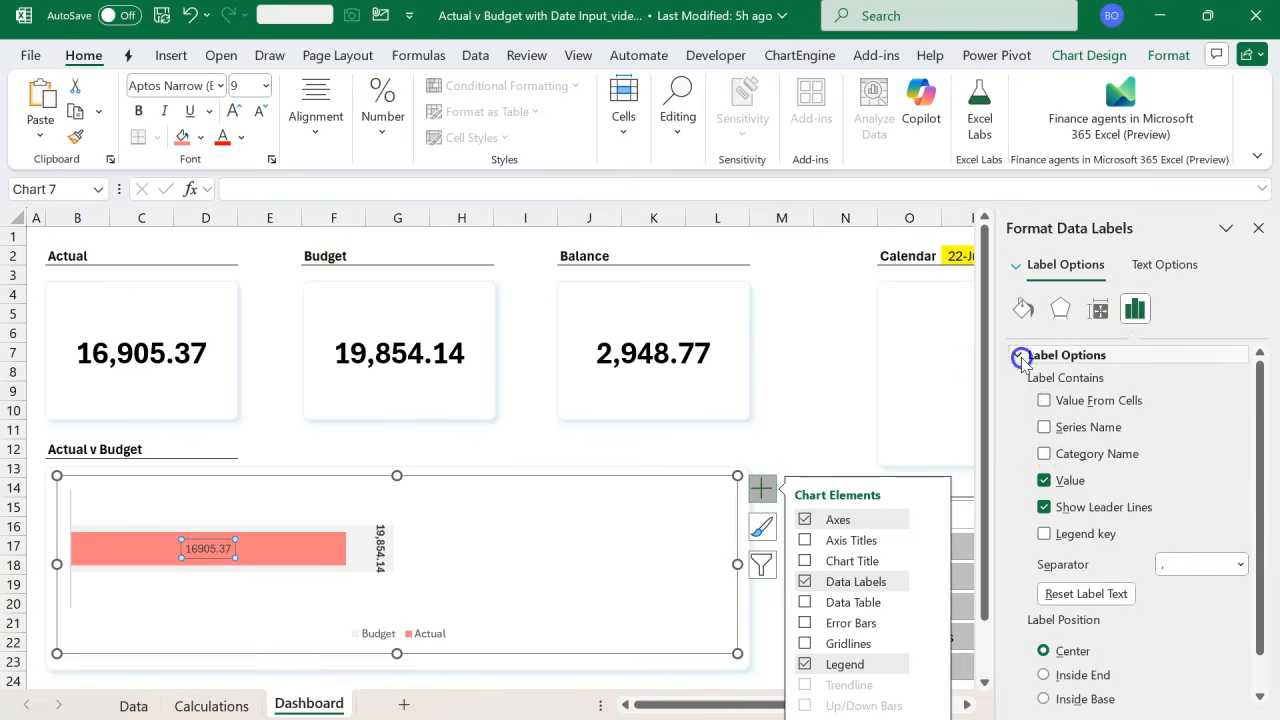
click(1021, 385)
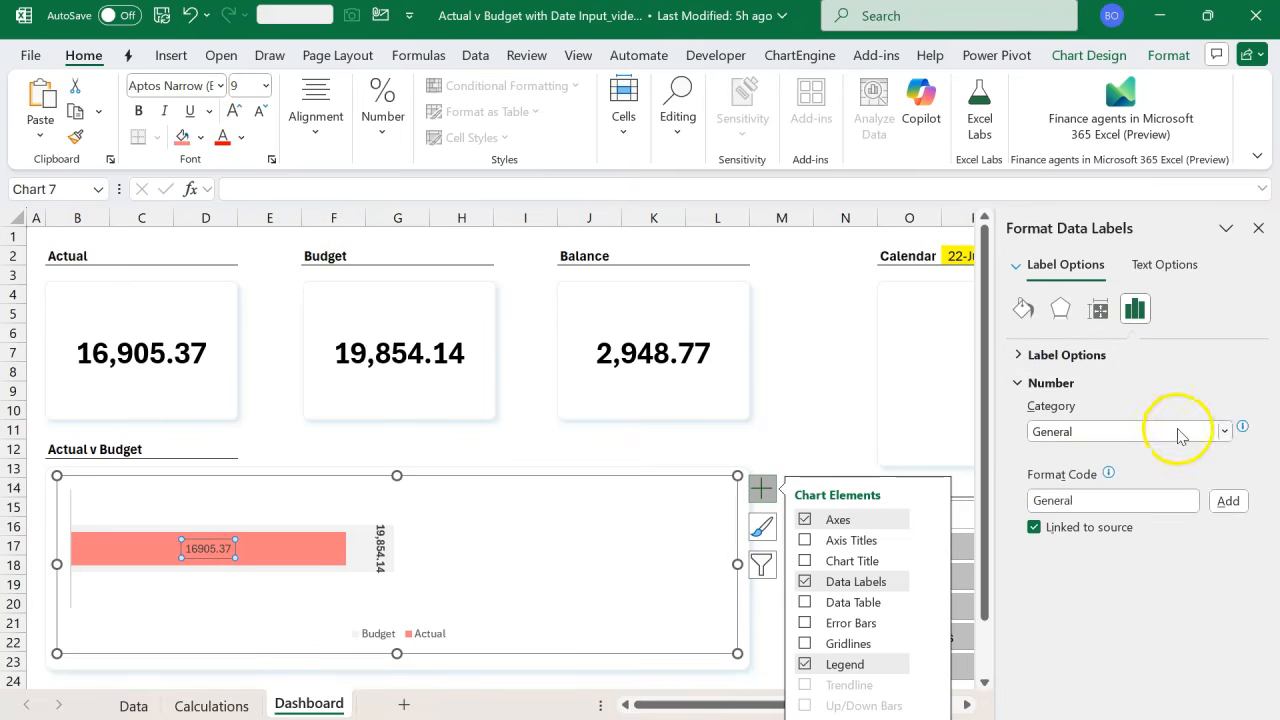
click(1224, 431)
click(1150, 474)
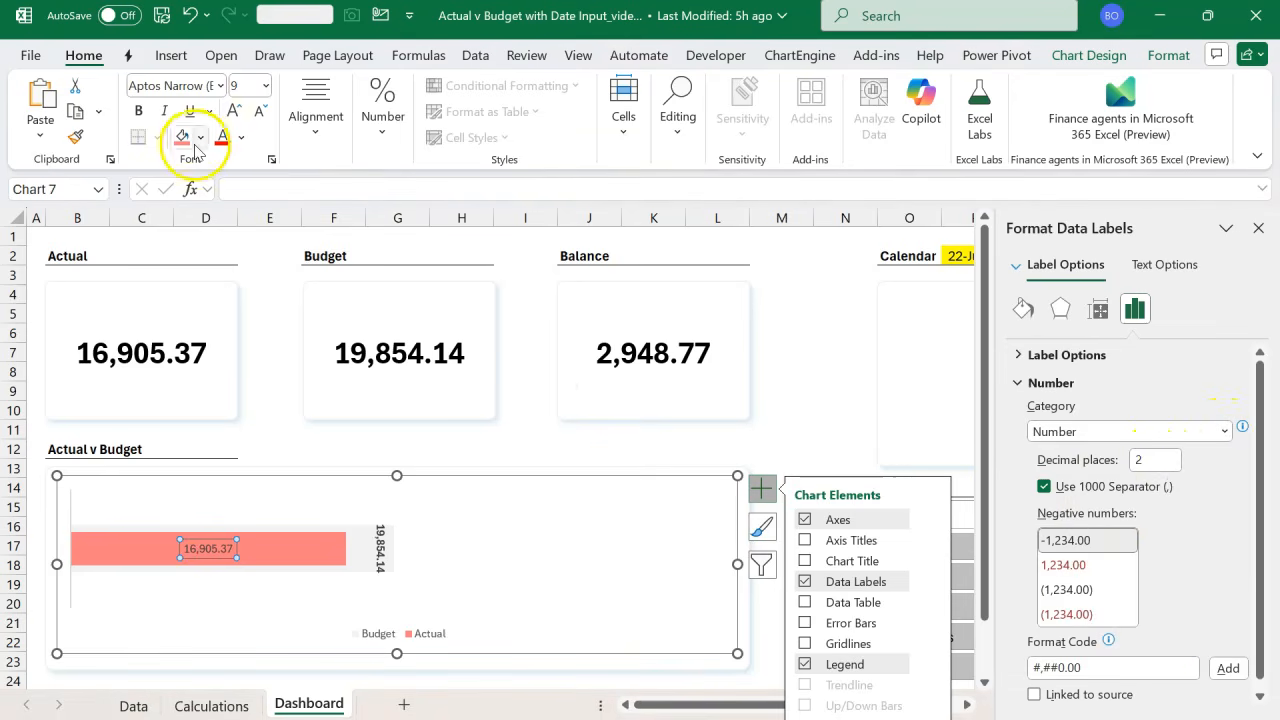
click(266, 389)
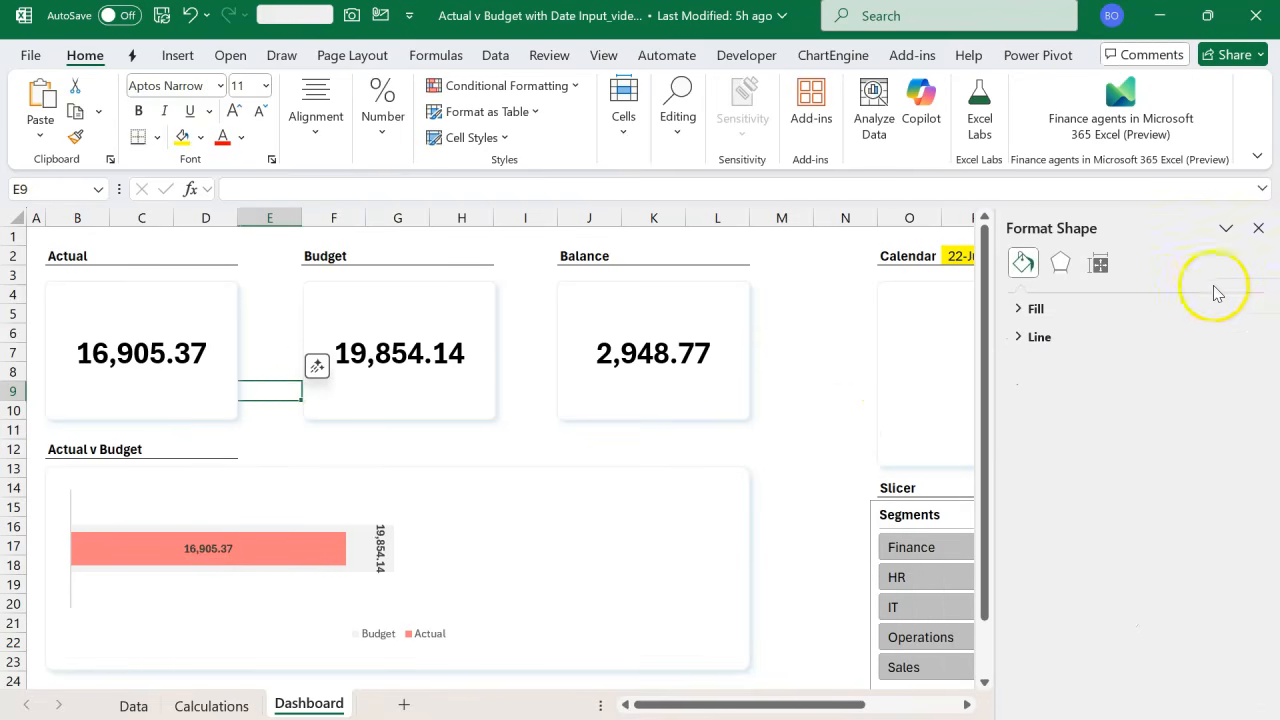
click(1258, 228)
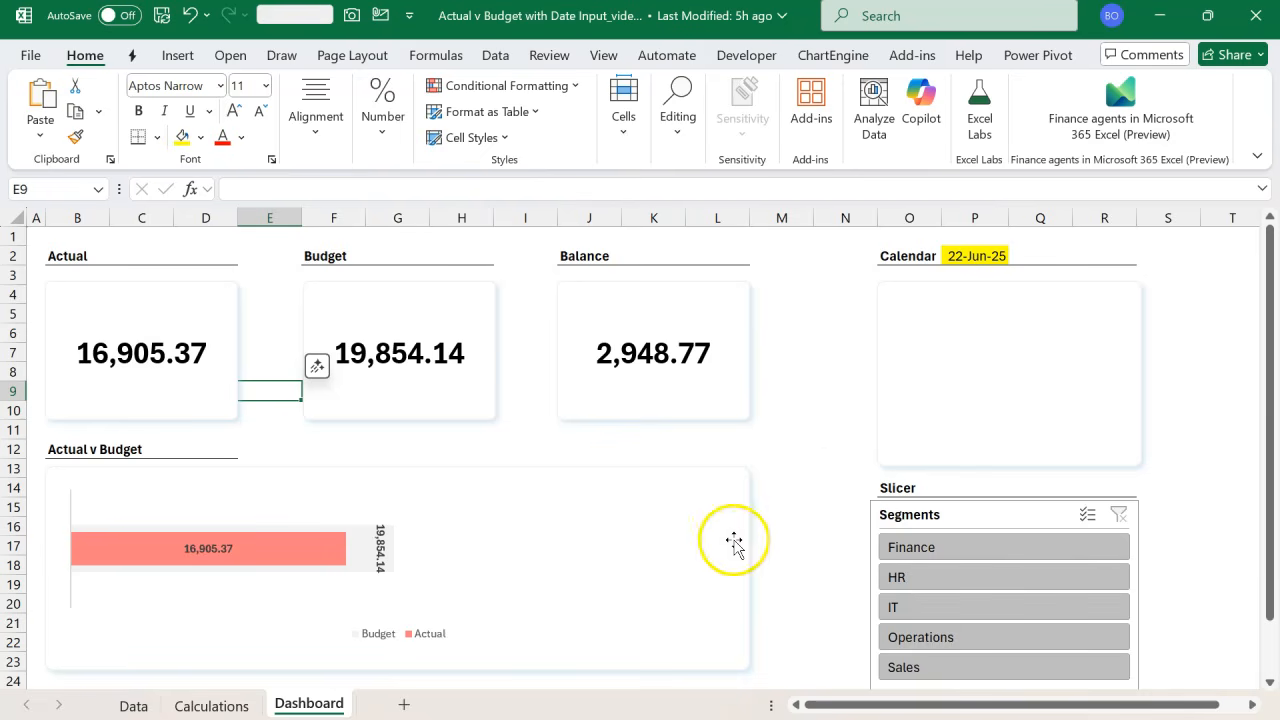
- Filter the dashboard to the HR segment with the Segments slicer
click(928, 580)
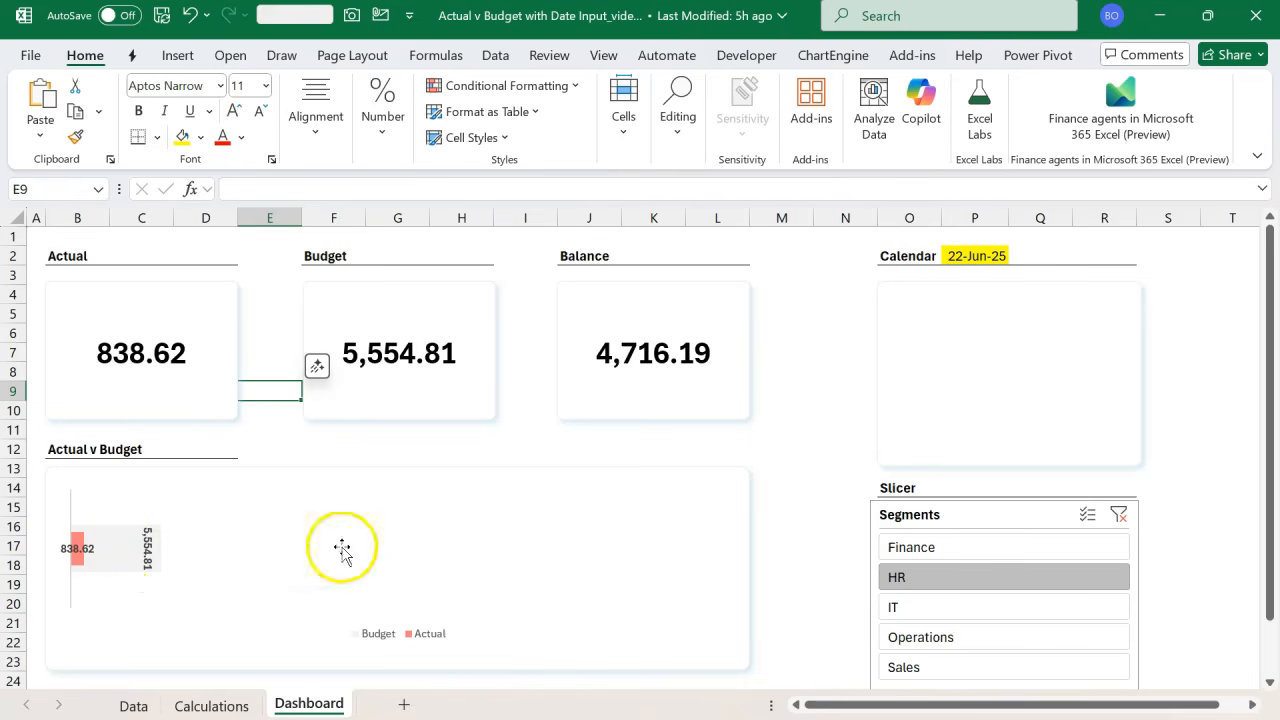
- Clear the Segments slicer filter so the dashboard covers all segments
click(1115, 518)
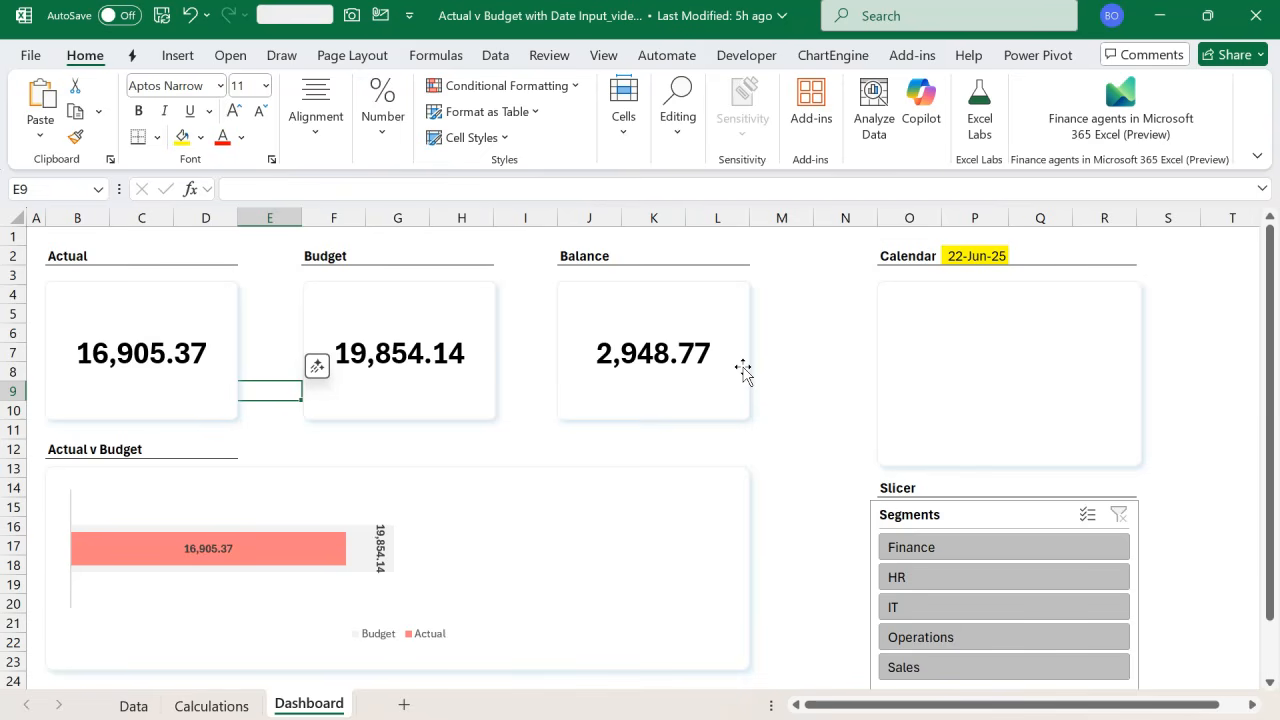
- Highlight the Variance value in cell D5 of the Calculations sheet with a yellow fill
click(245, 703)
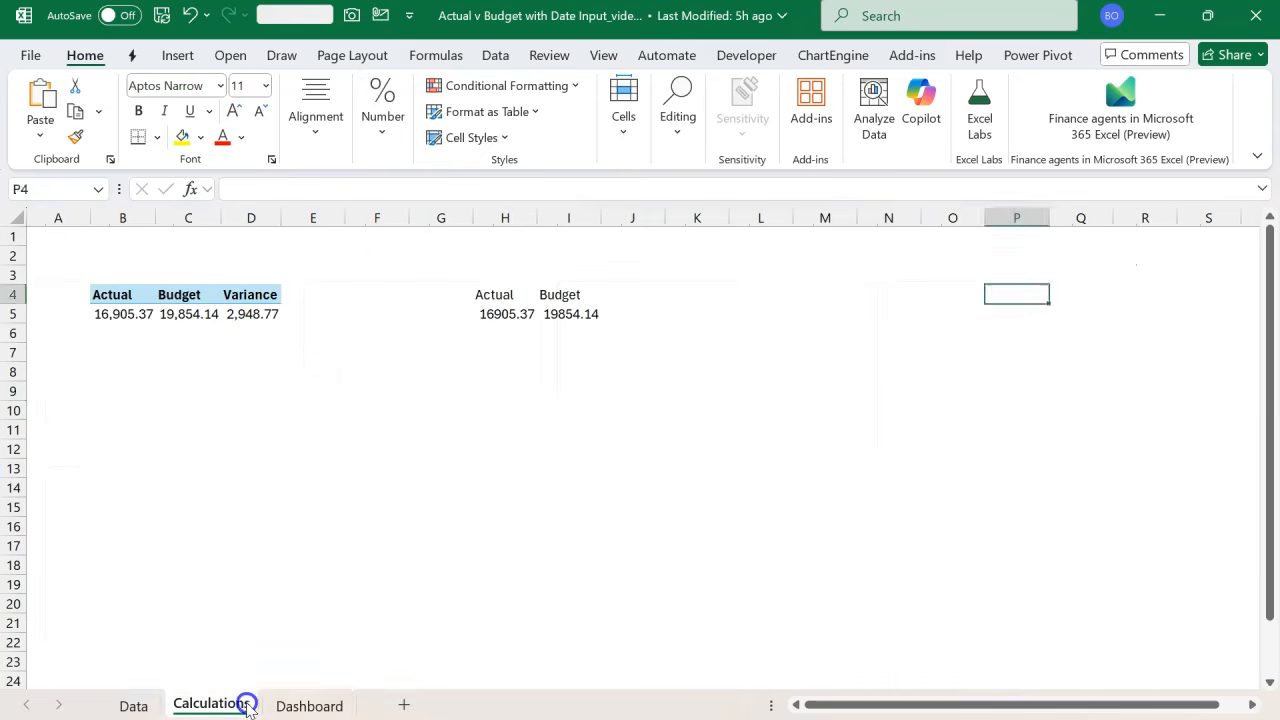
click(303, 399)
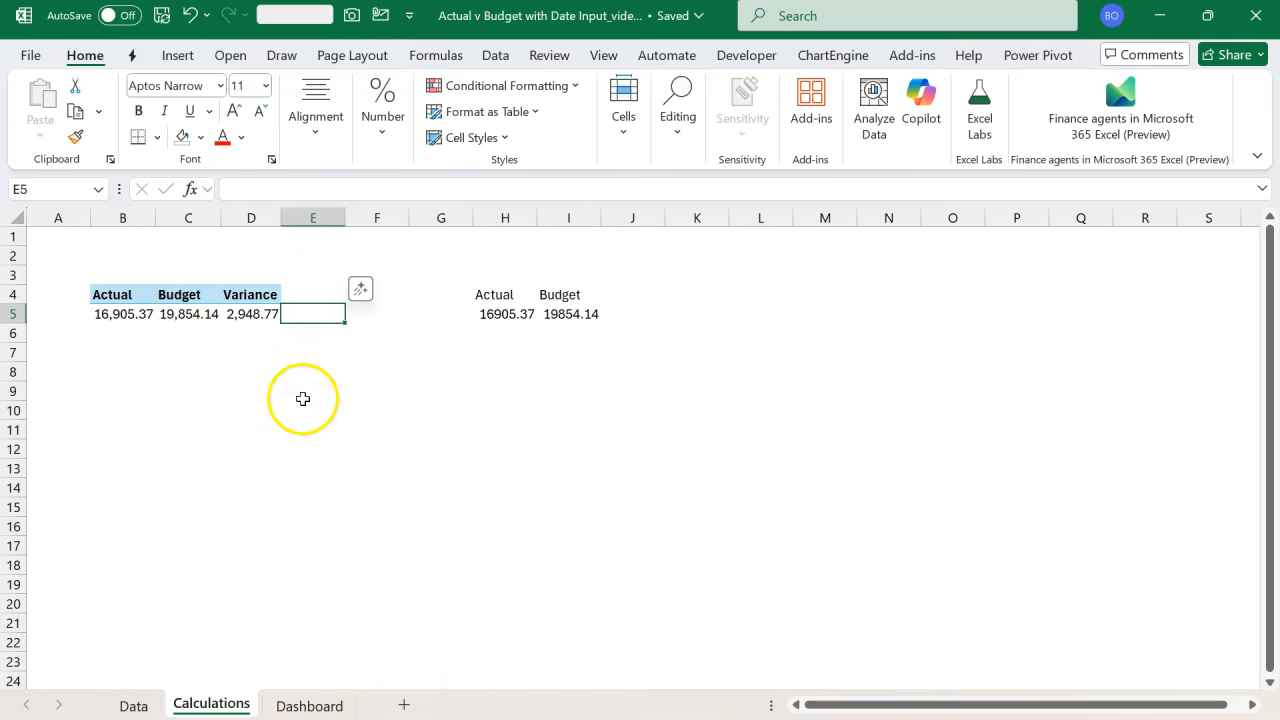
click(250, 314)
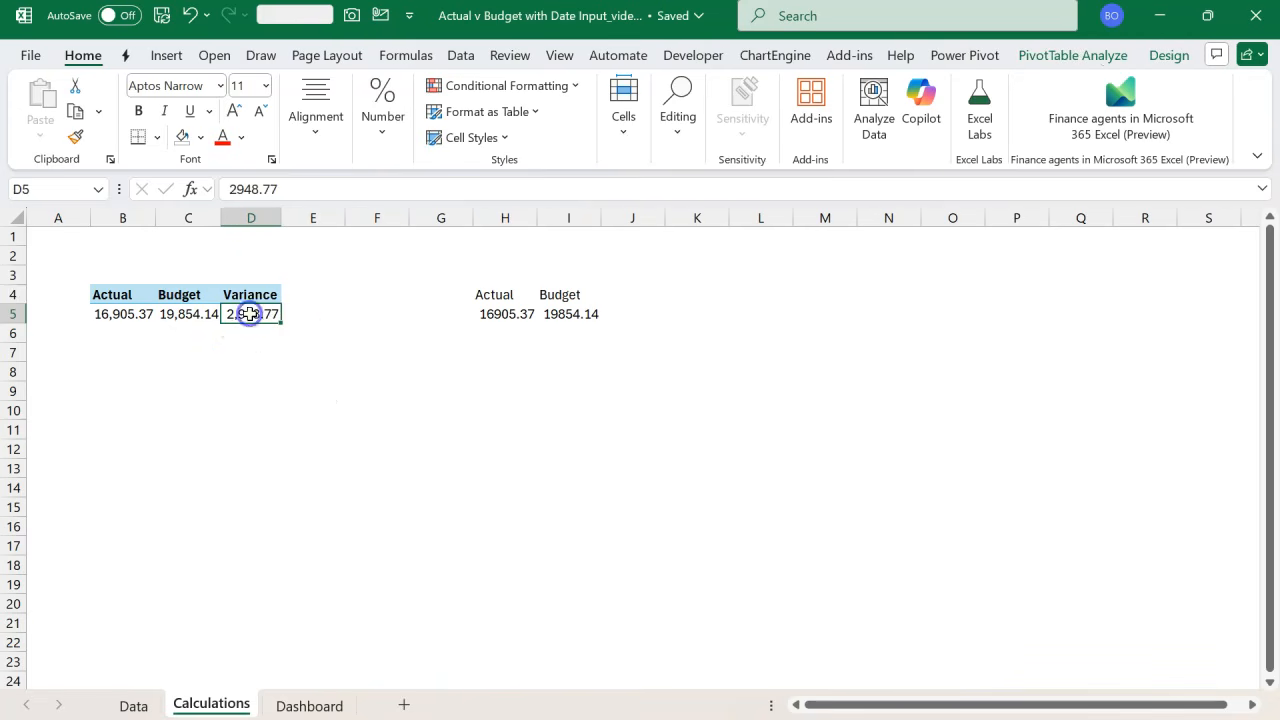
click(200, 138)
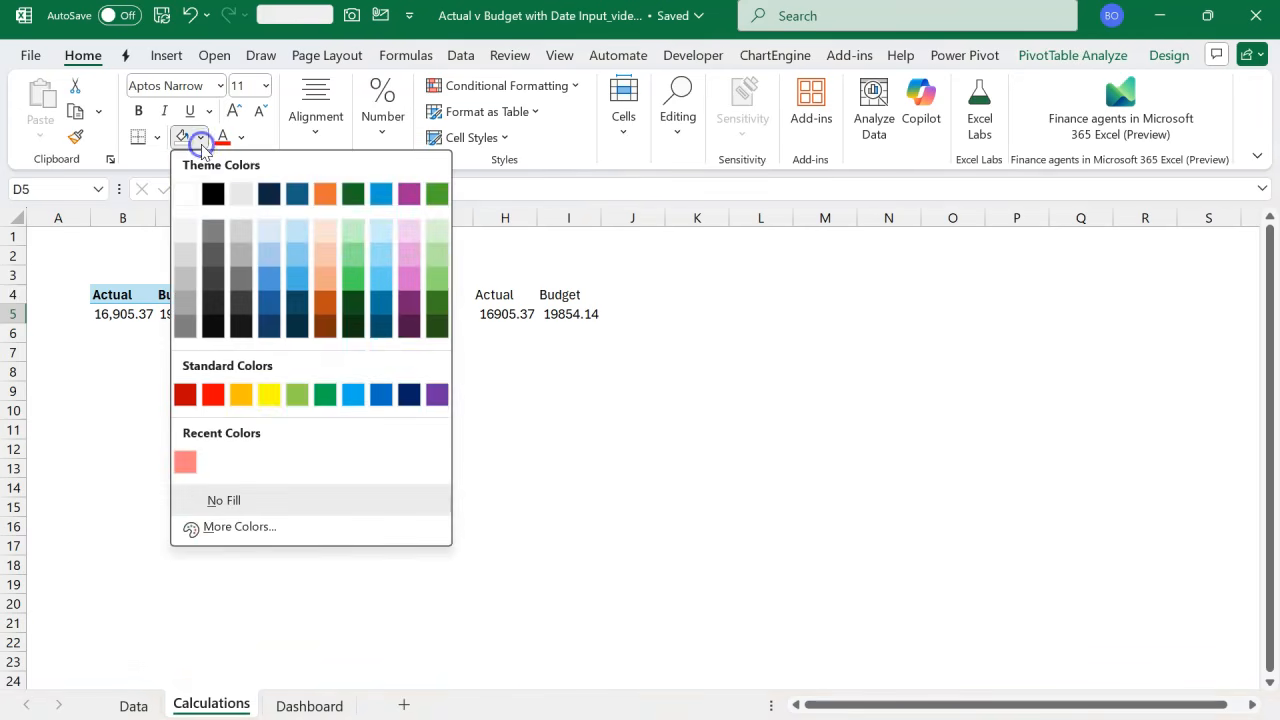
click(267, 395)
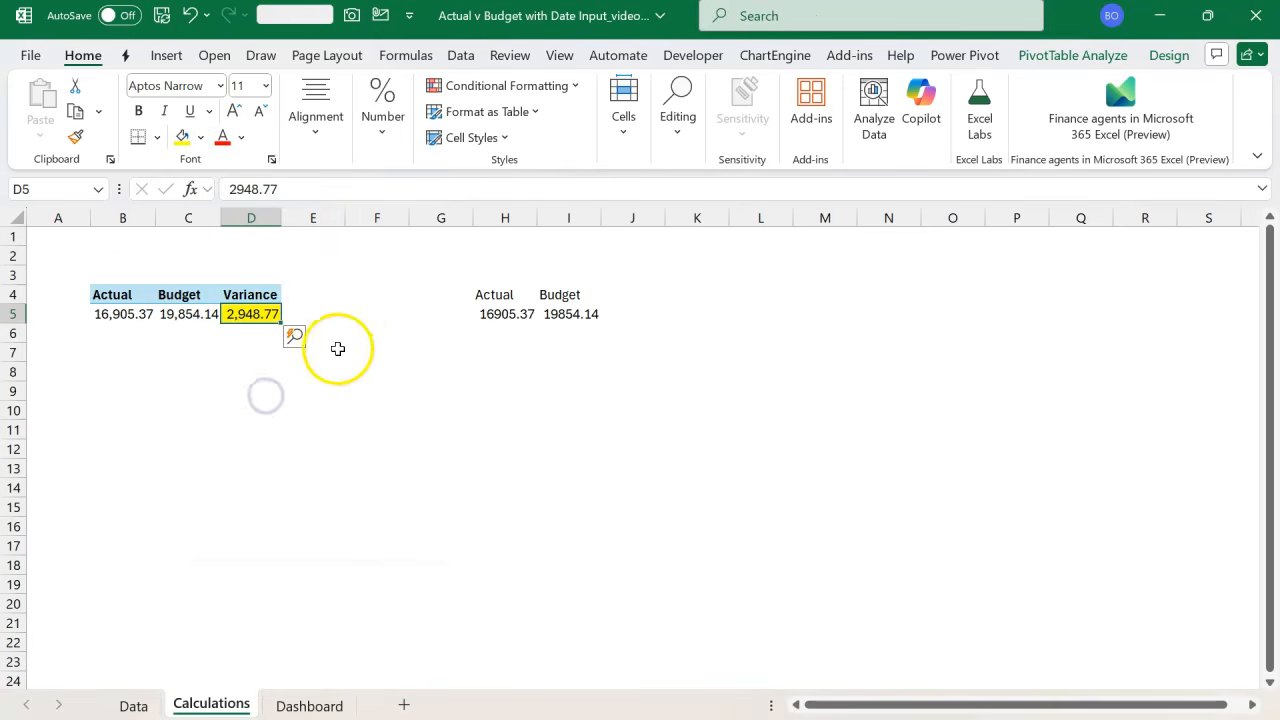
- Enter the formula =IF(D5<0,"q","p") in cell E5, beside the Variance value
click(333, 315)
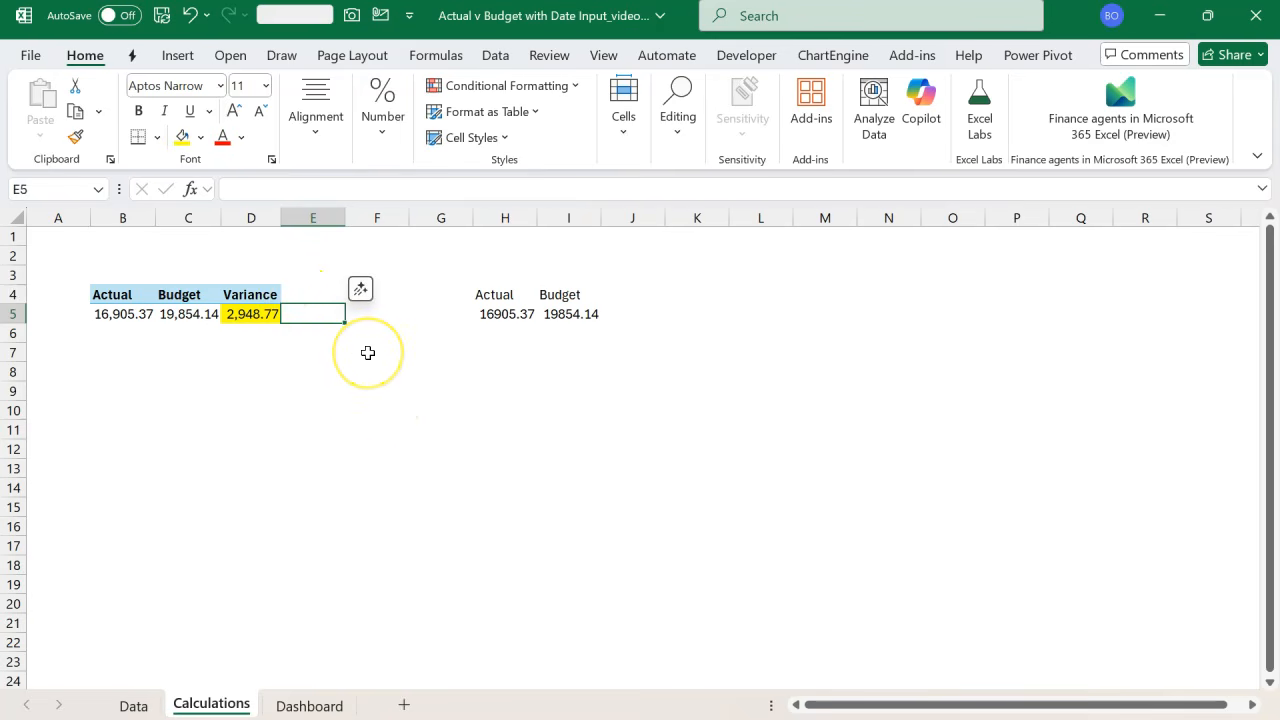
text(=if)
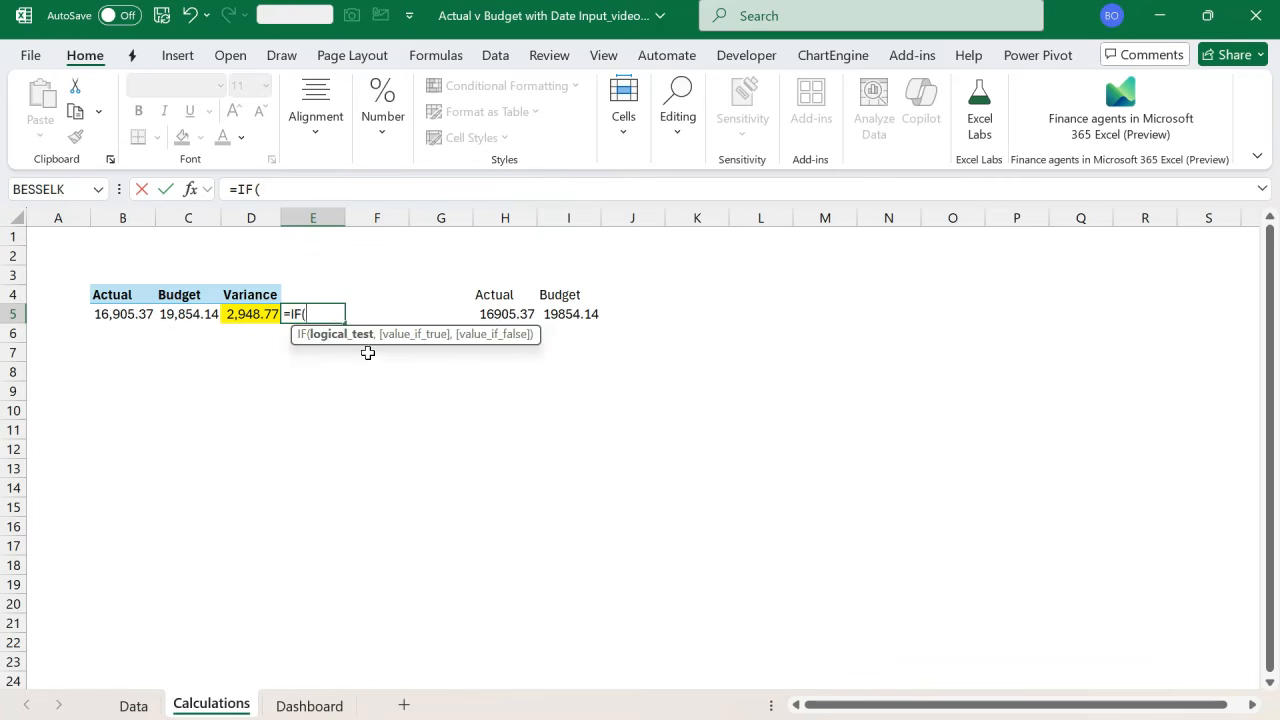
click(259, 310)
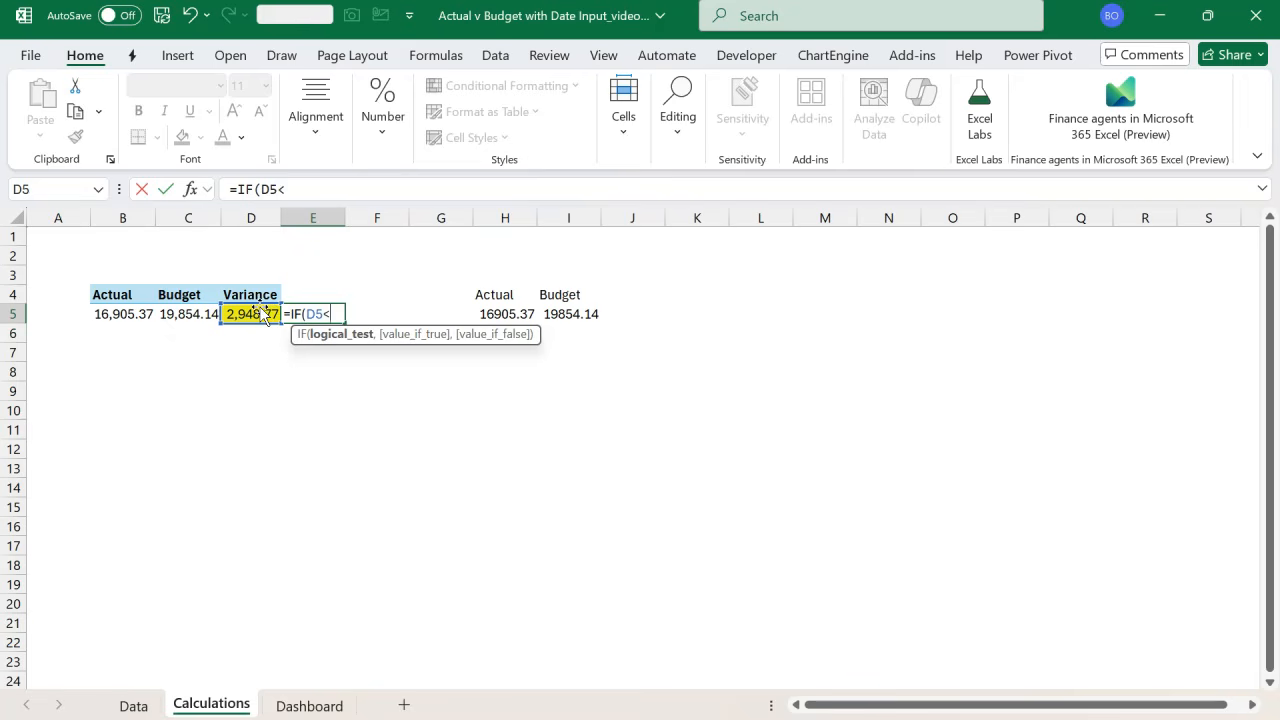
text(<0,"q)
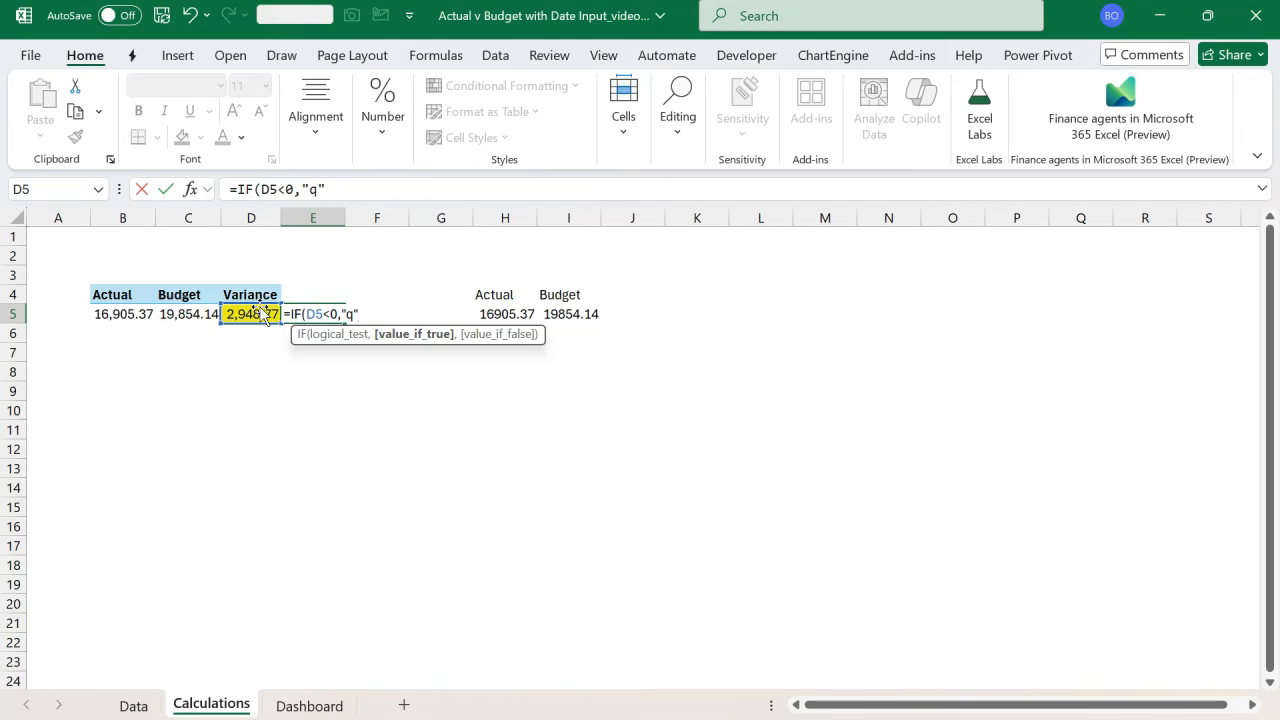
text(","p)
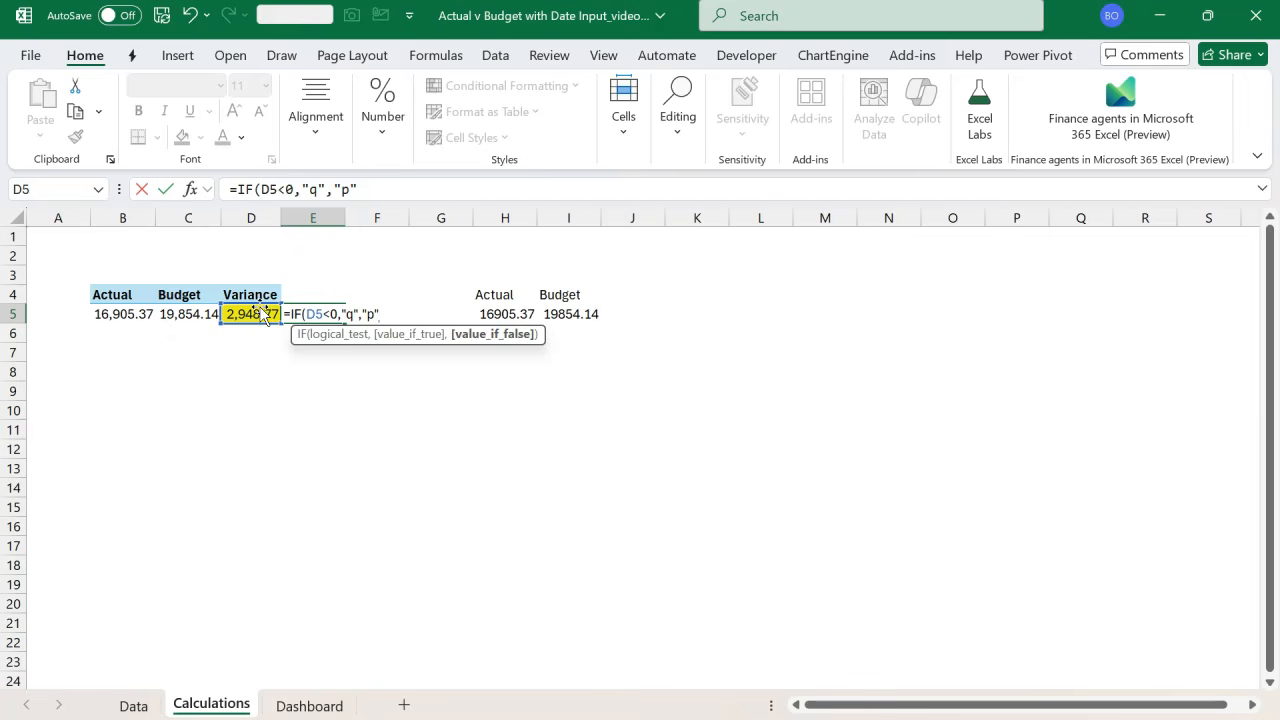
text("))
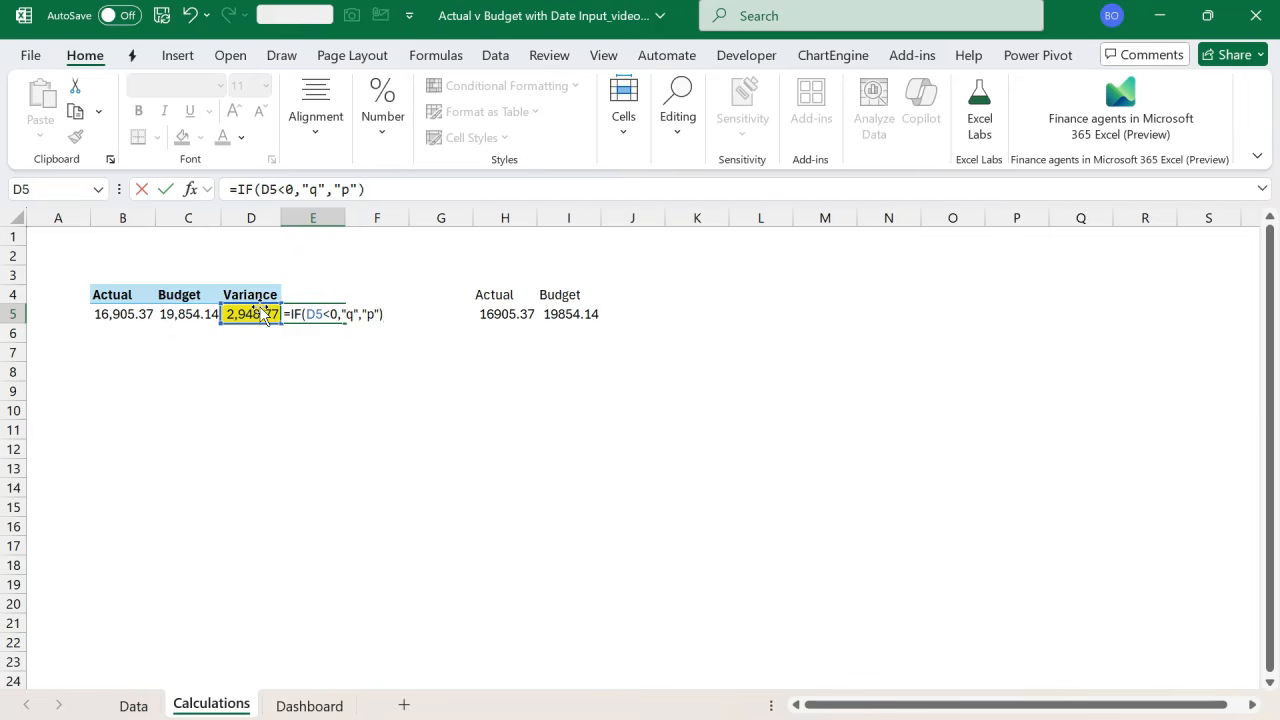
key(Return)
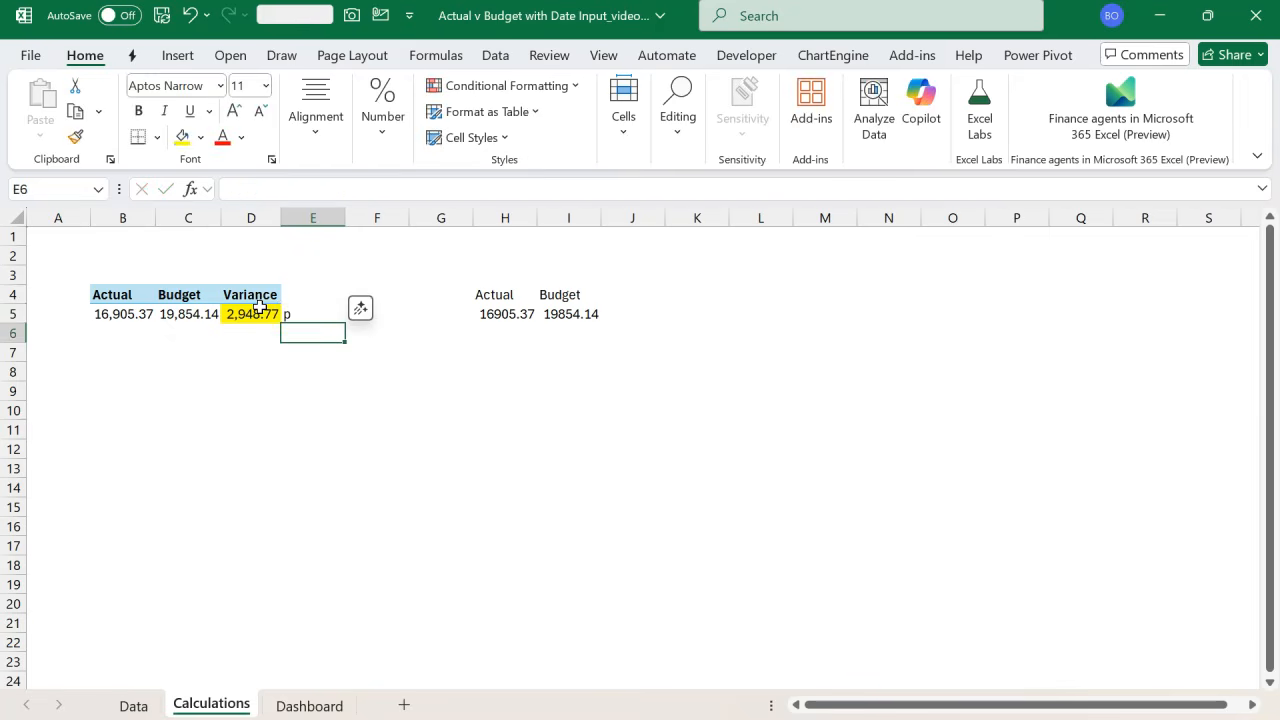
- Centre cell E5 horizontally and set its font to Wingdings 3 so the formula's letter displays as an arrow
click(302, 315)
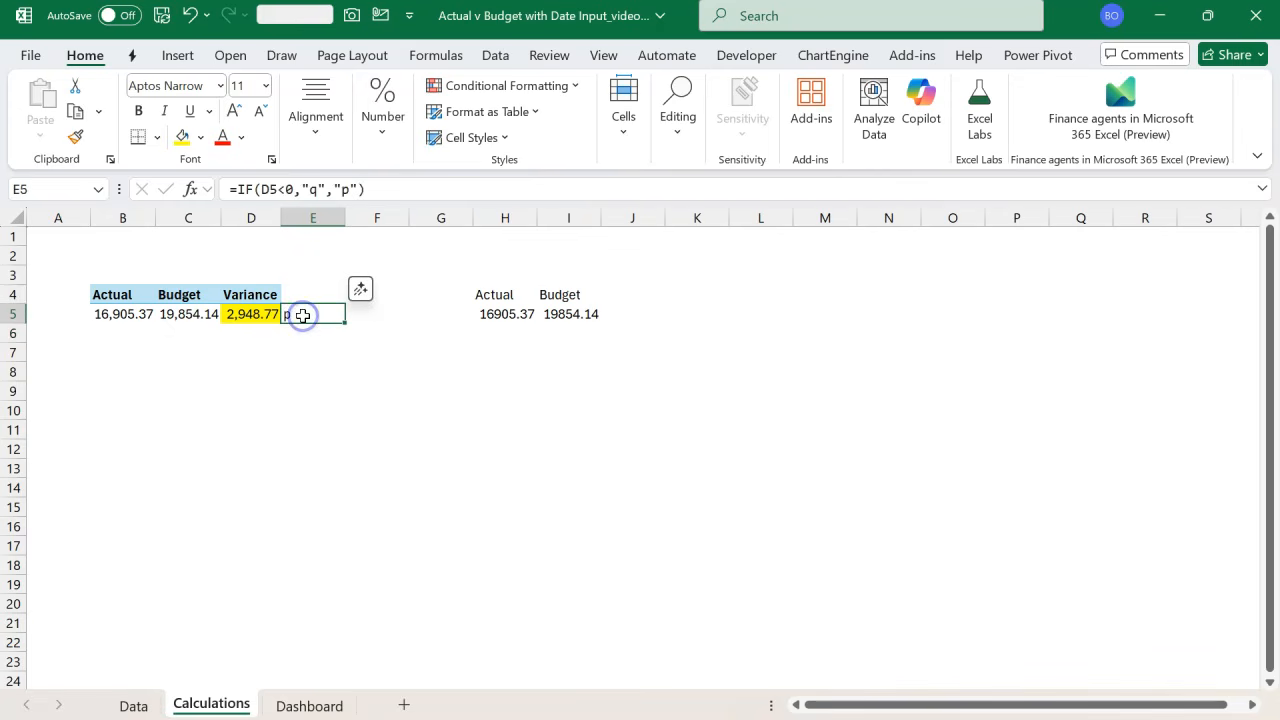
click(316, 140)
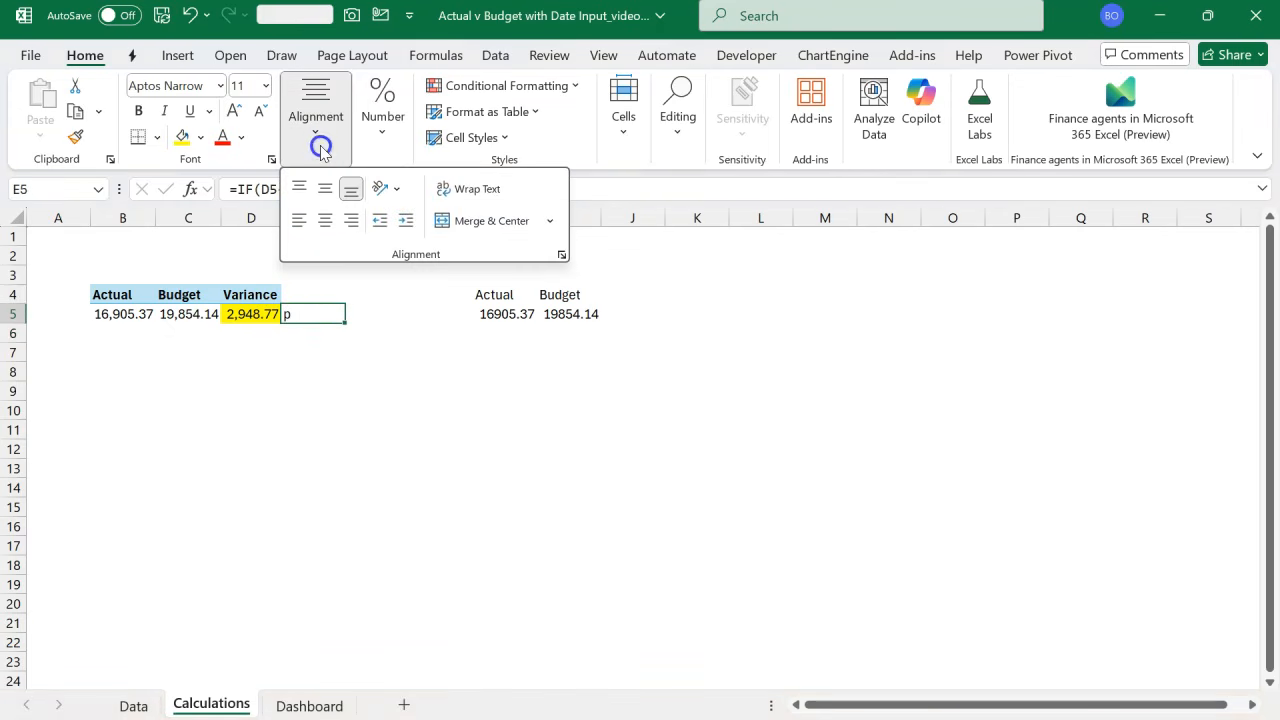
click(326, 221)
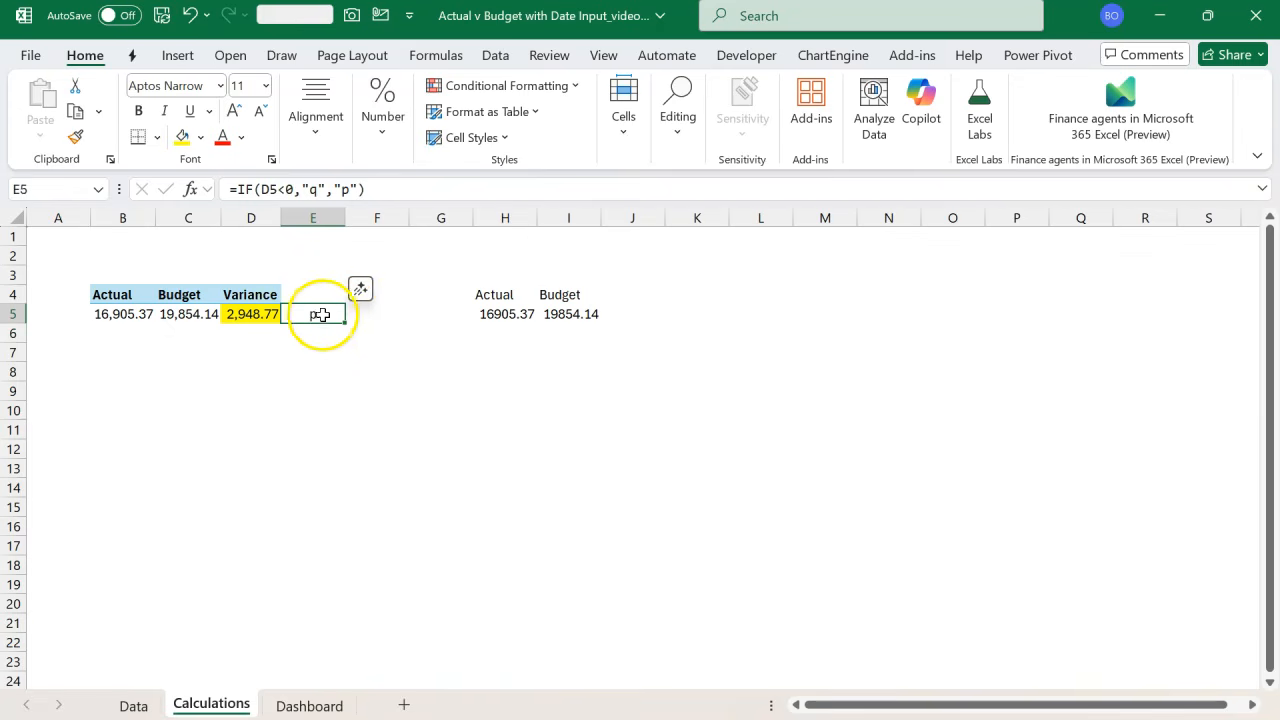
click(221, 86)
text(Wi)
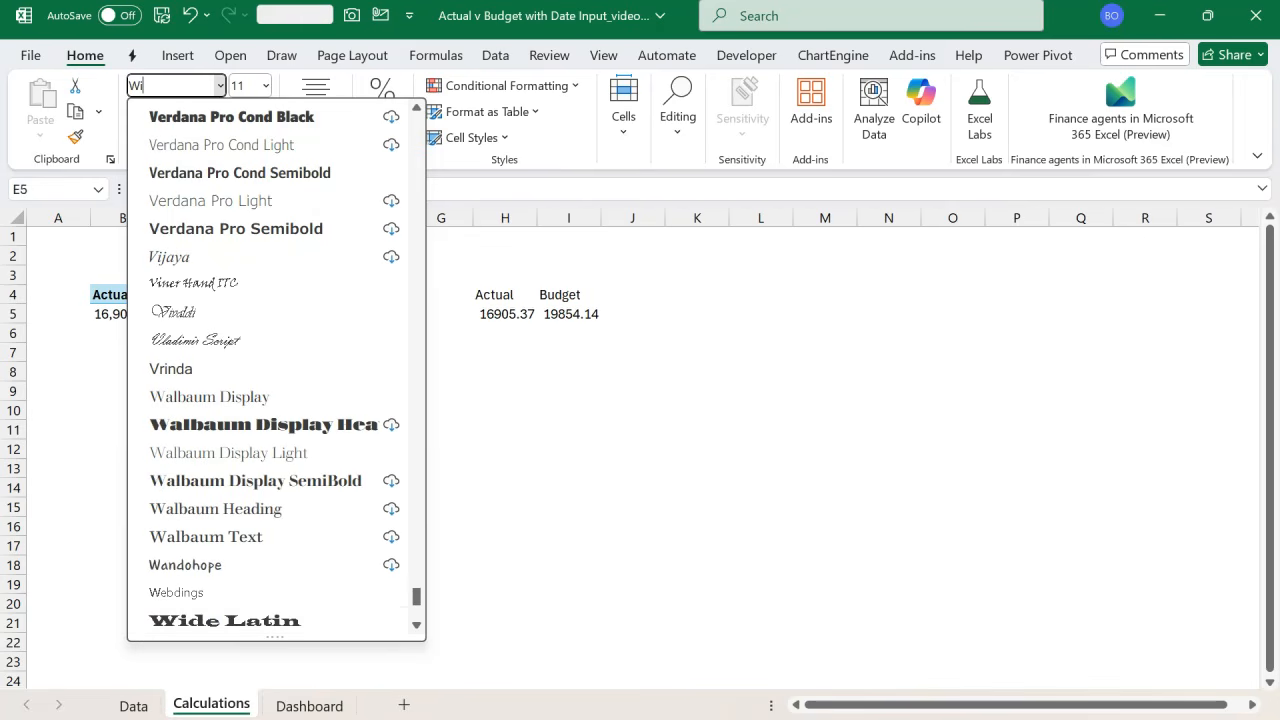
text(mgdings)
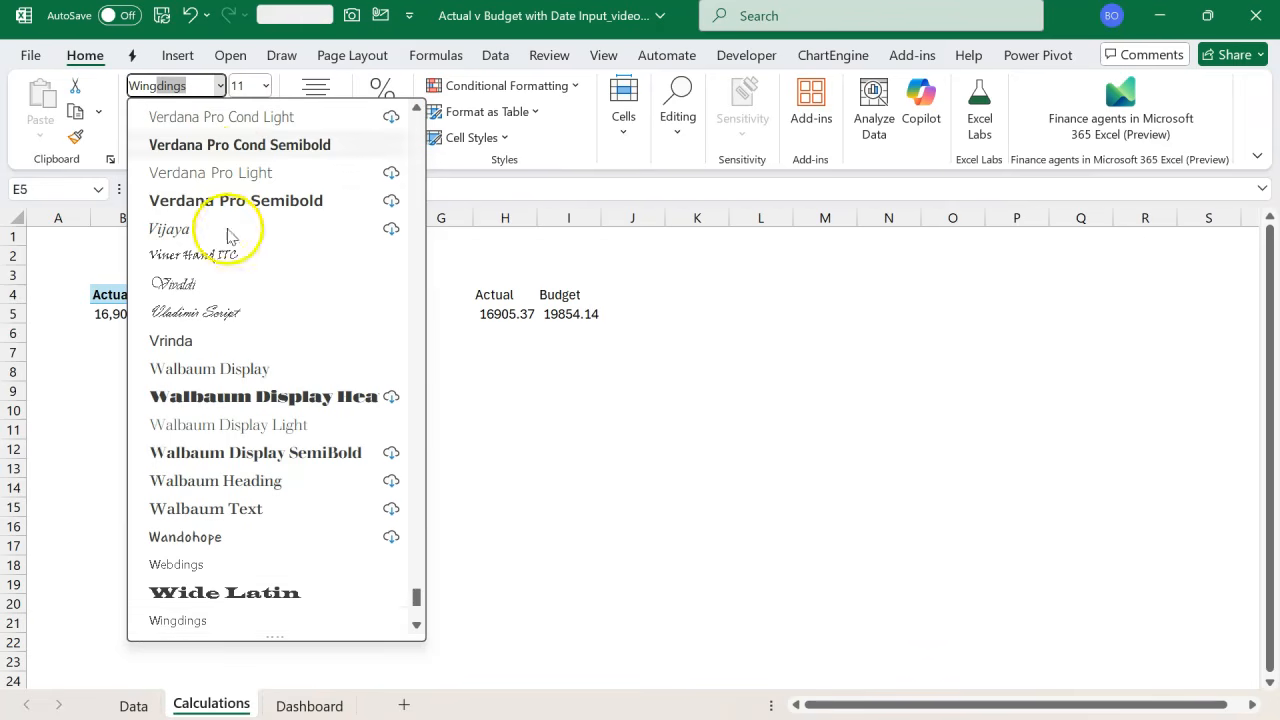
click(417, 625)
click(417, 625)
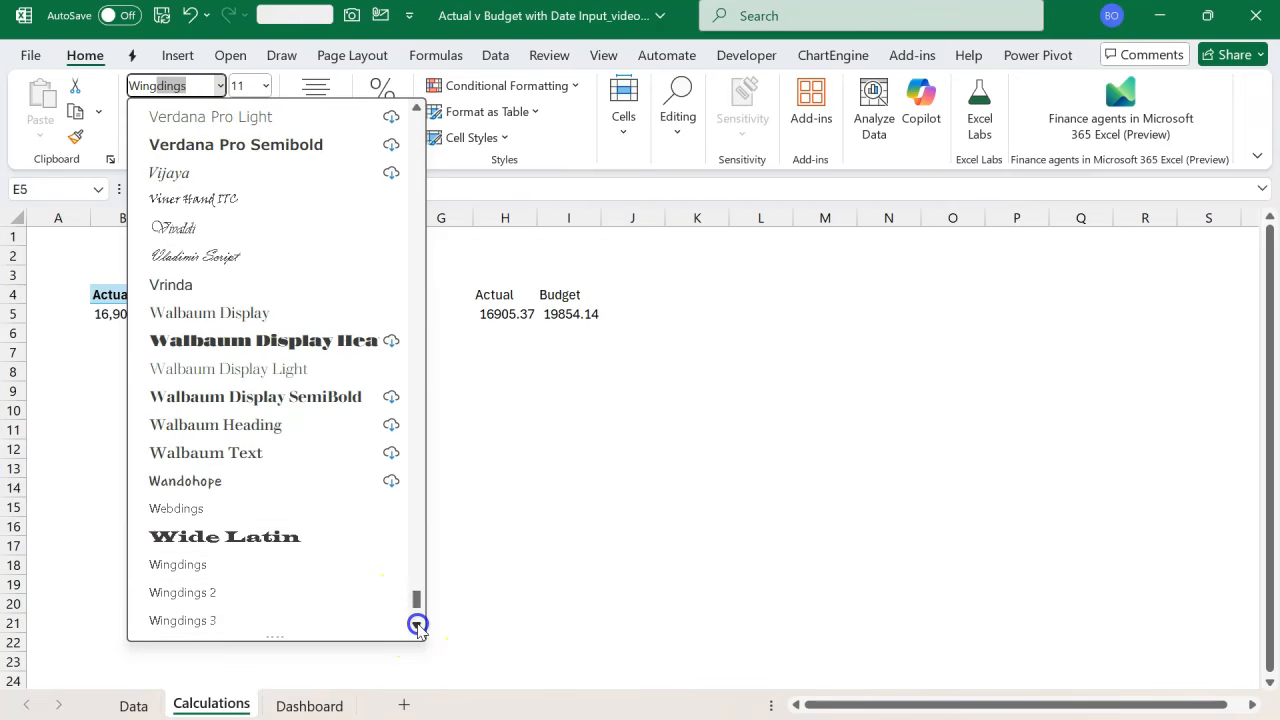
click(362, 617)
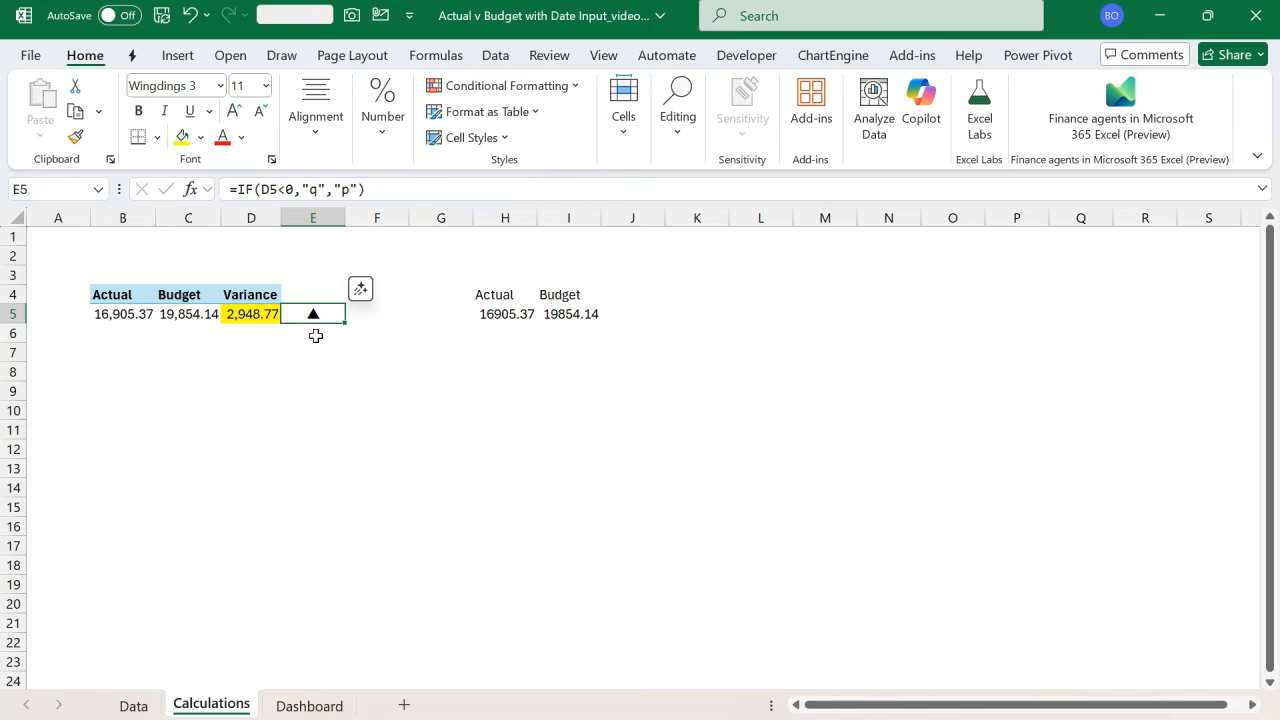
- Create a formula-based conditional formatting rule for cell E5 with the condition =$D$5>0
click(251, 314)
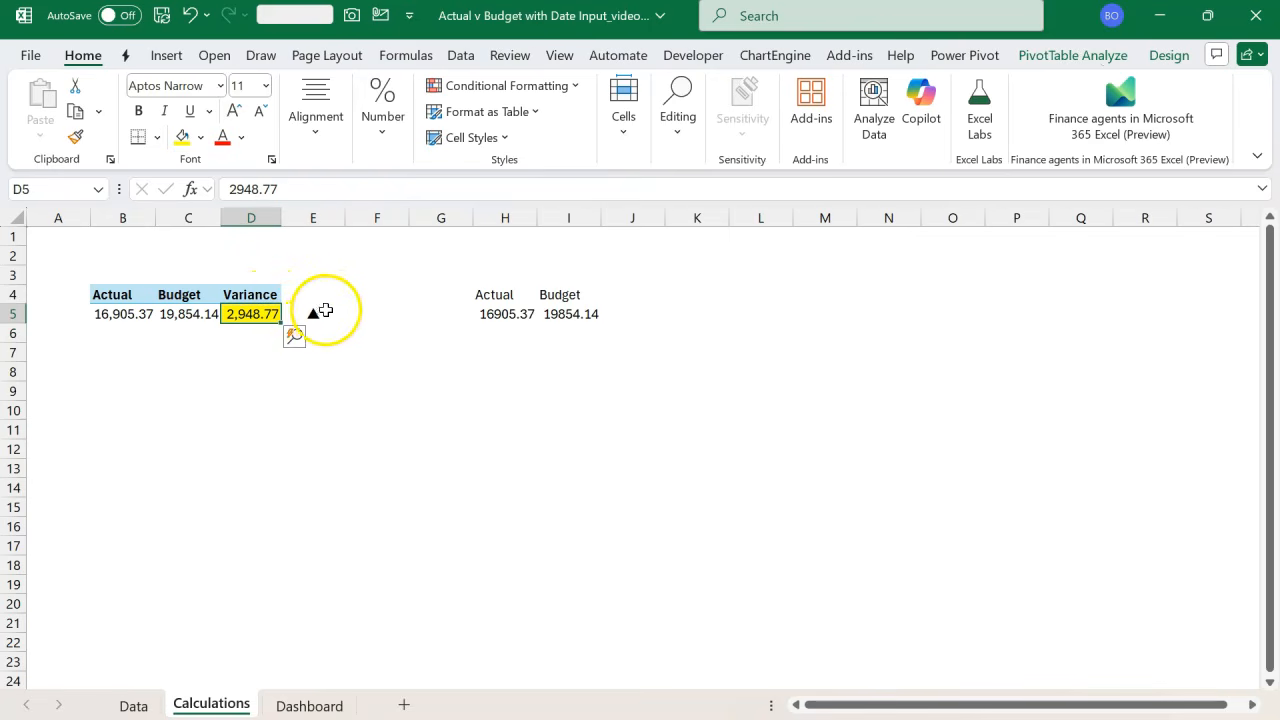
click(320, 312)
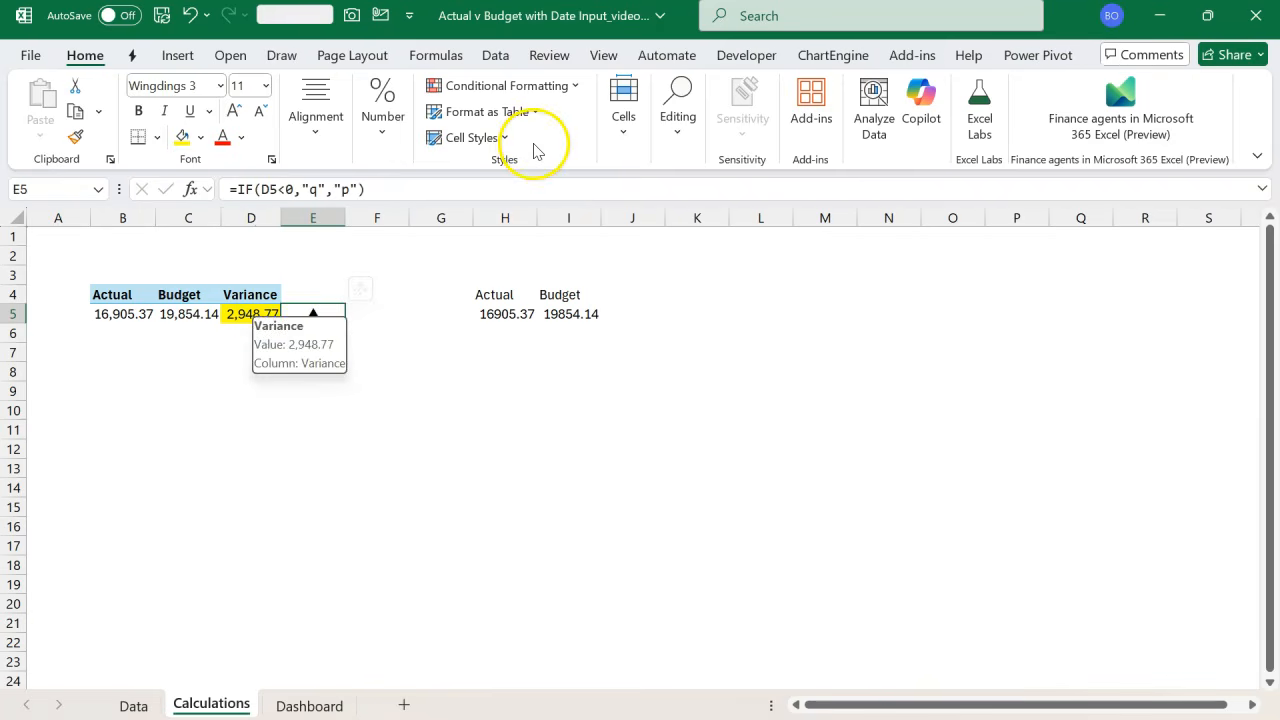
click(570, 88)
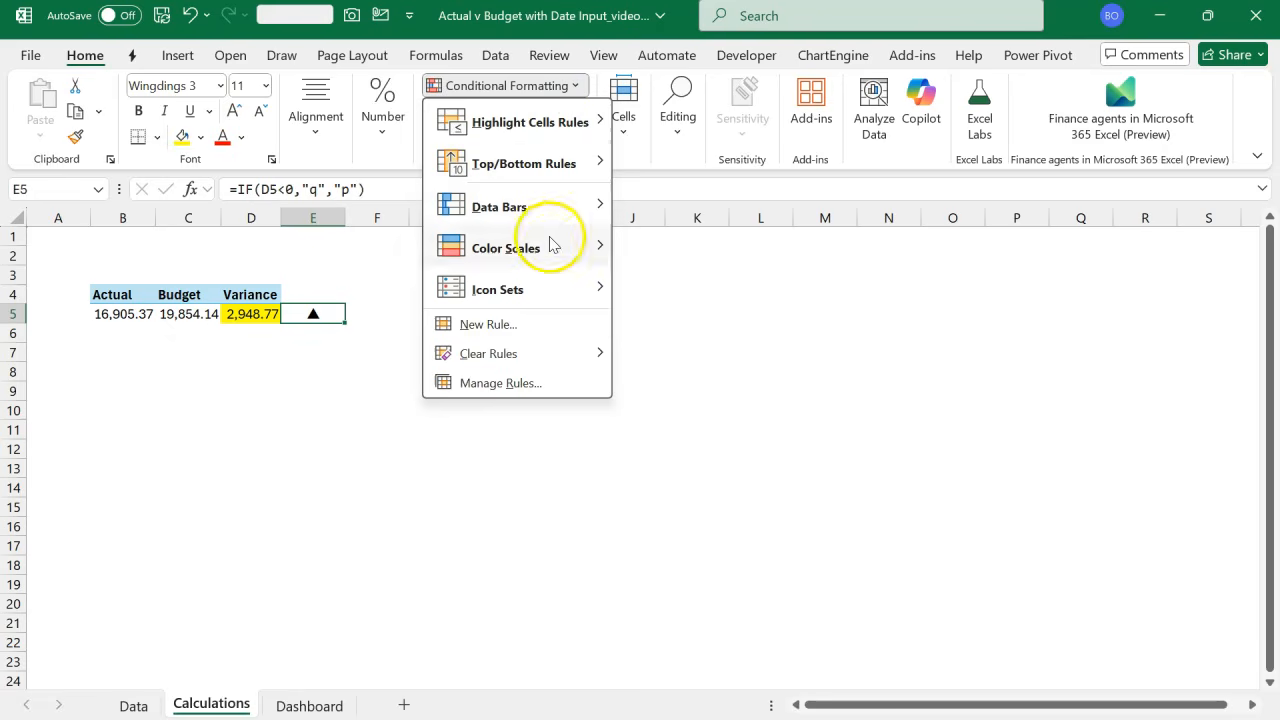
click(519, 325)
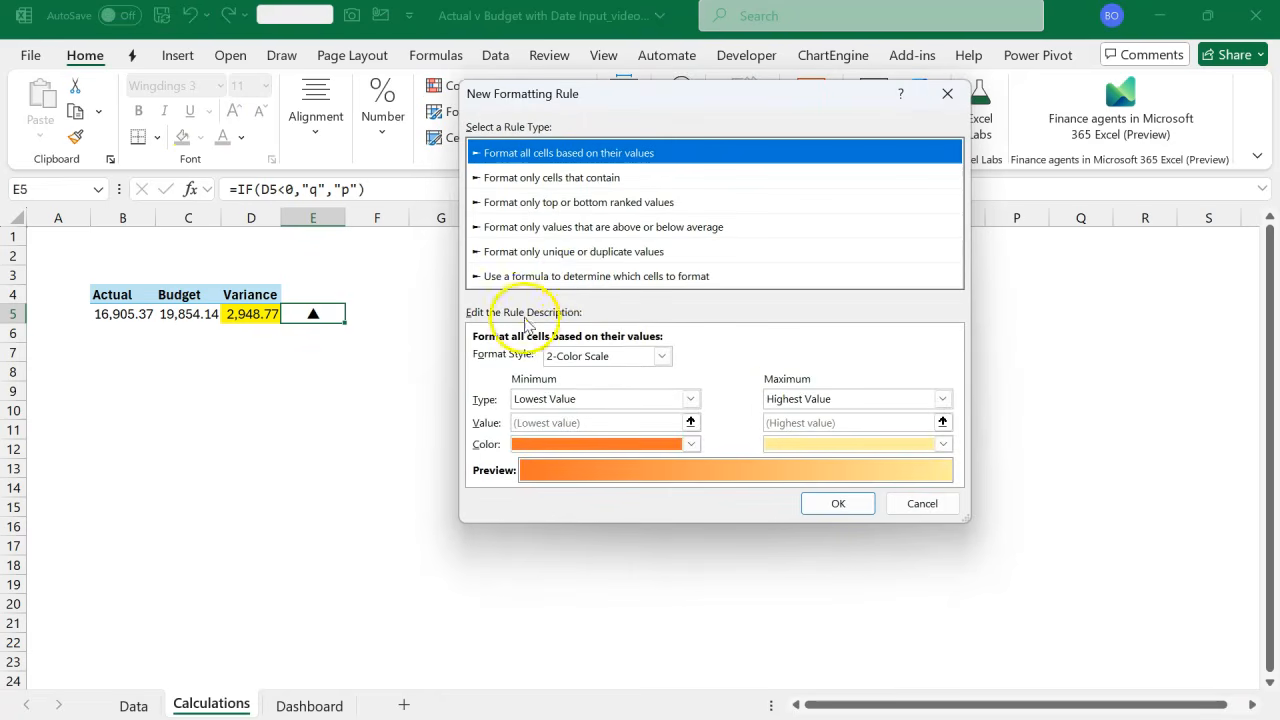
click(580, 277)
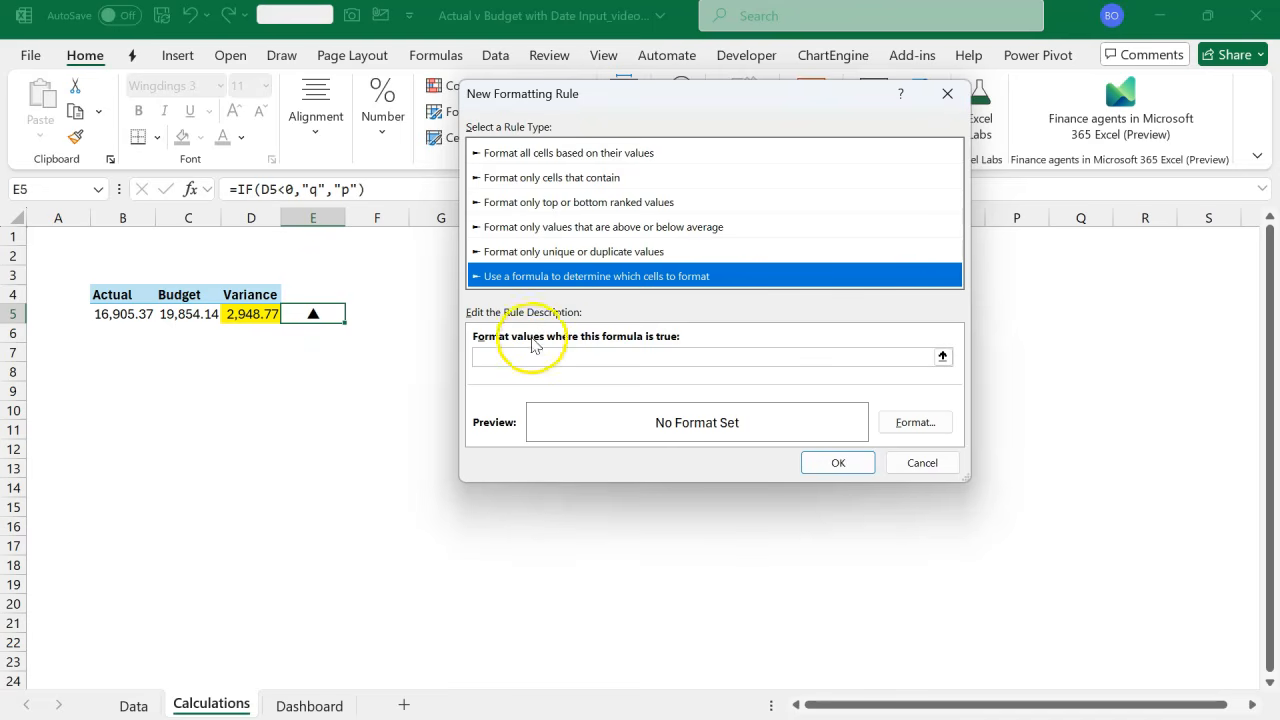
click(942, 355)
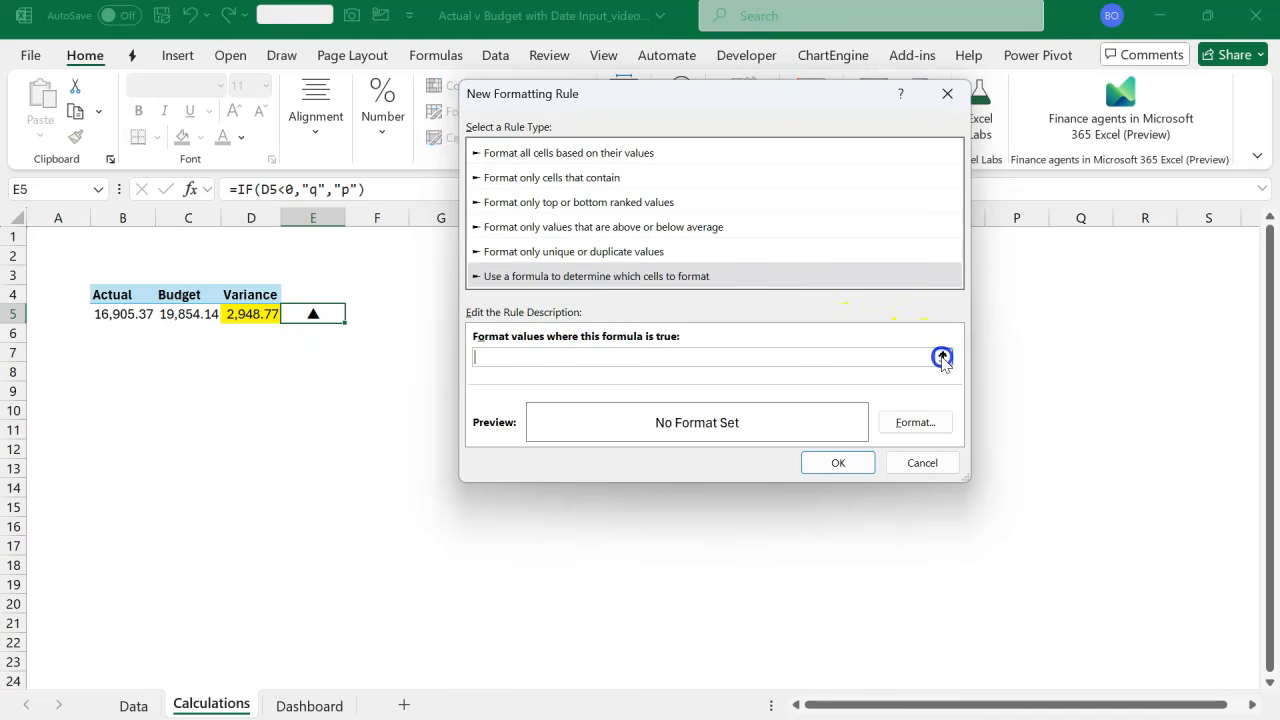
click(245, 313)
click(259, 323)
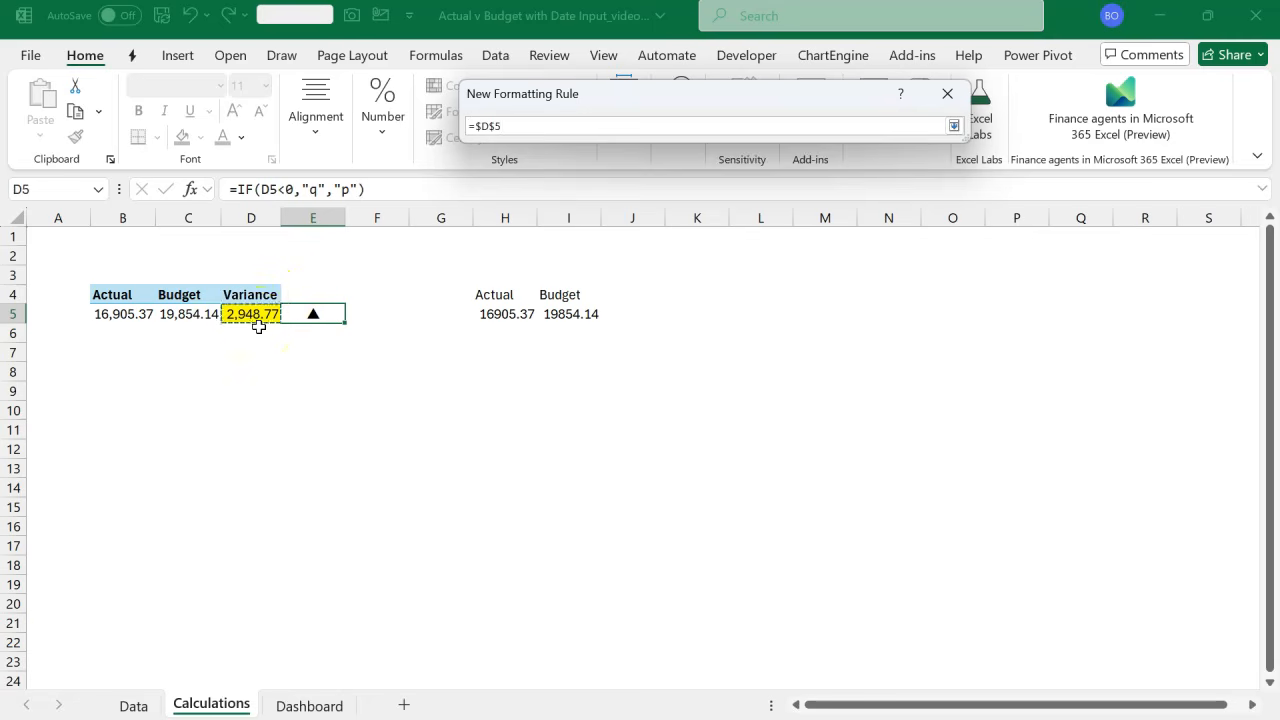
key(Return)
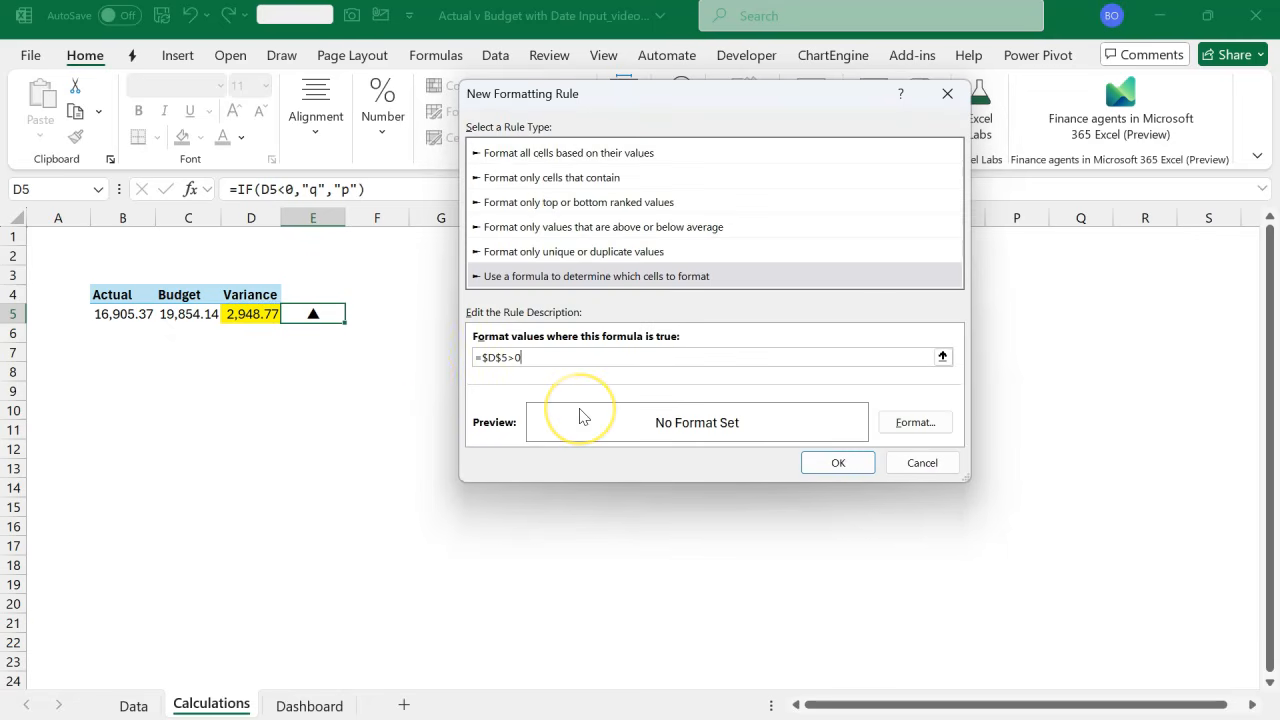
- Give the new rule the standard green font colour and apply it to cell E5
click(903, 422)
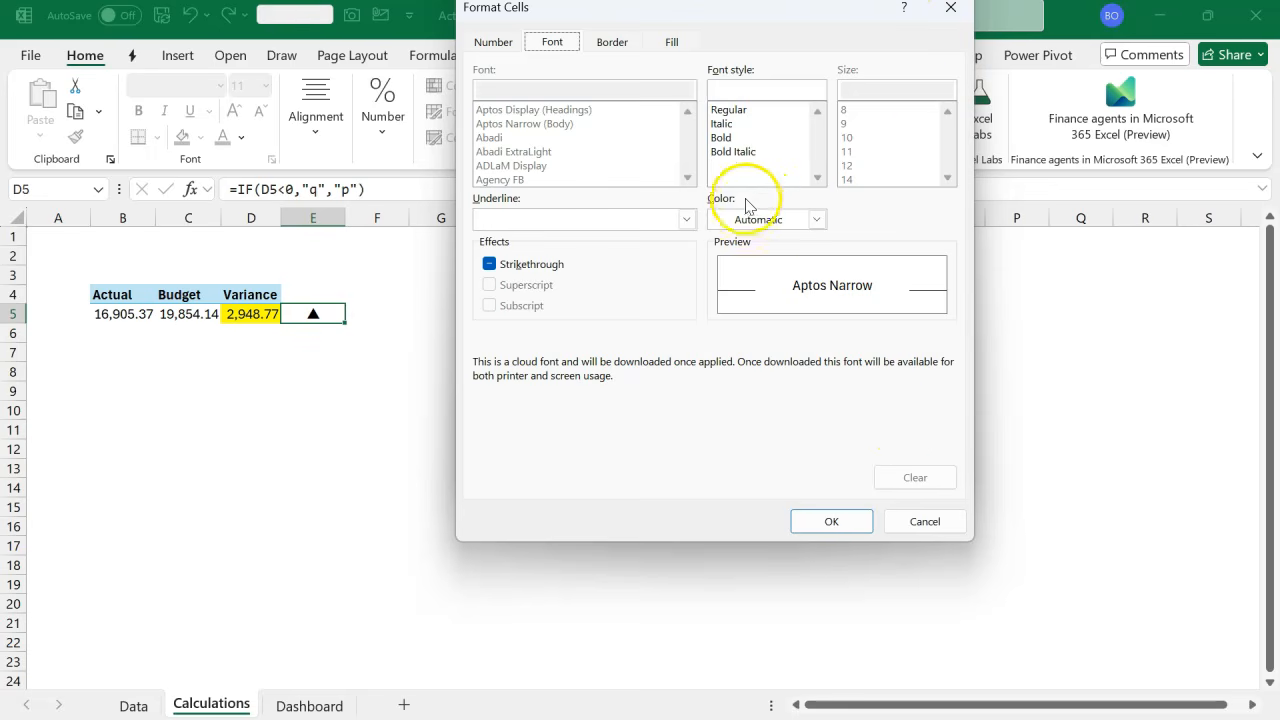
click(817, 220)
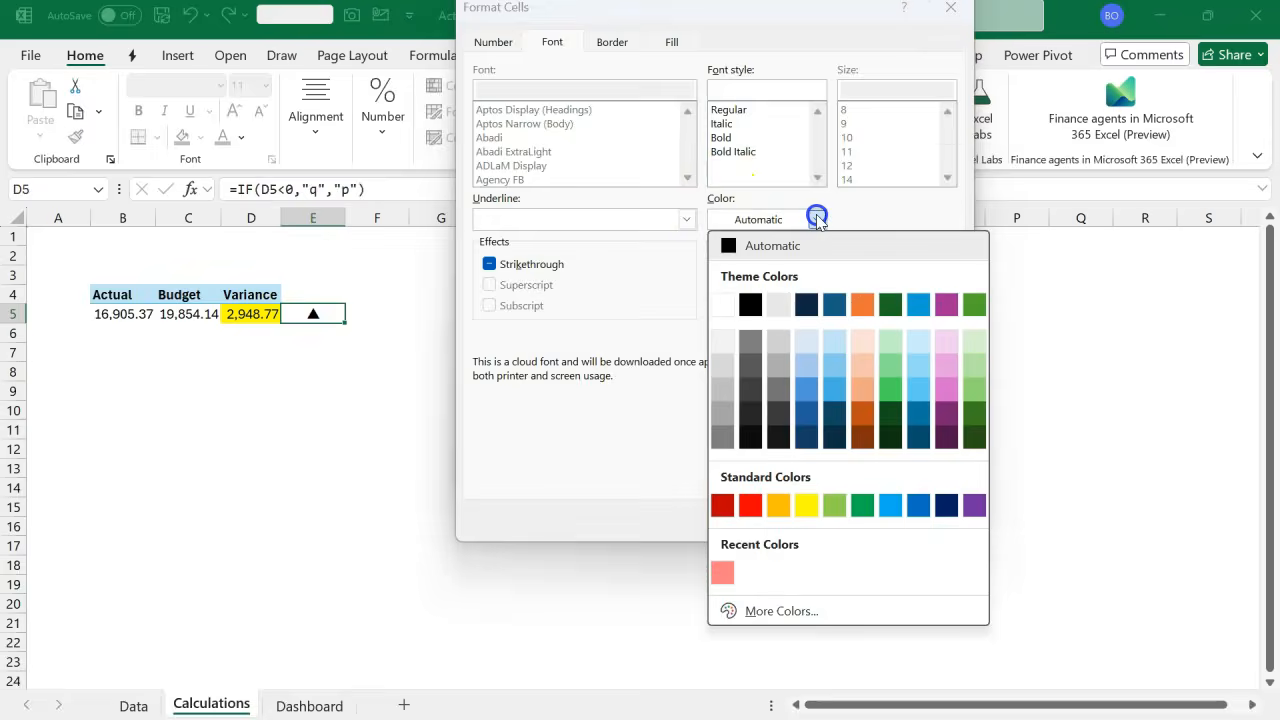
click(863, 506)
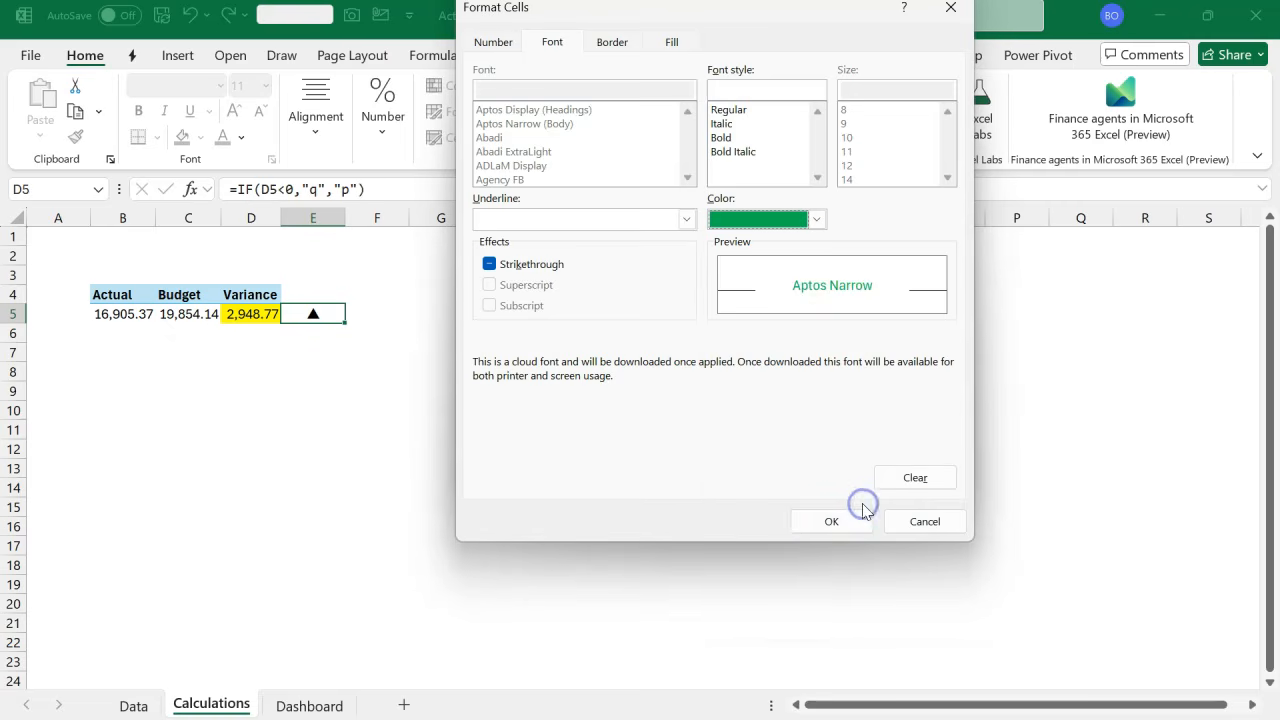
click(849, 522)
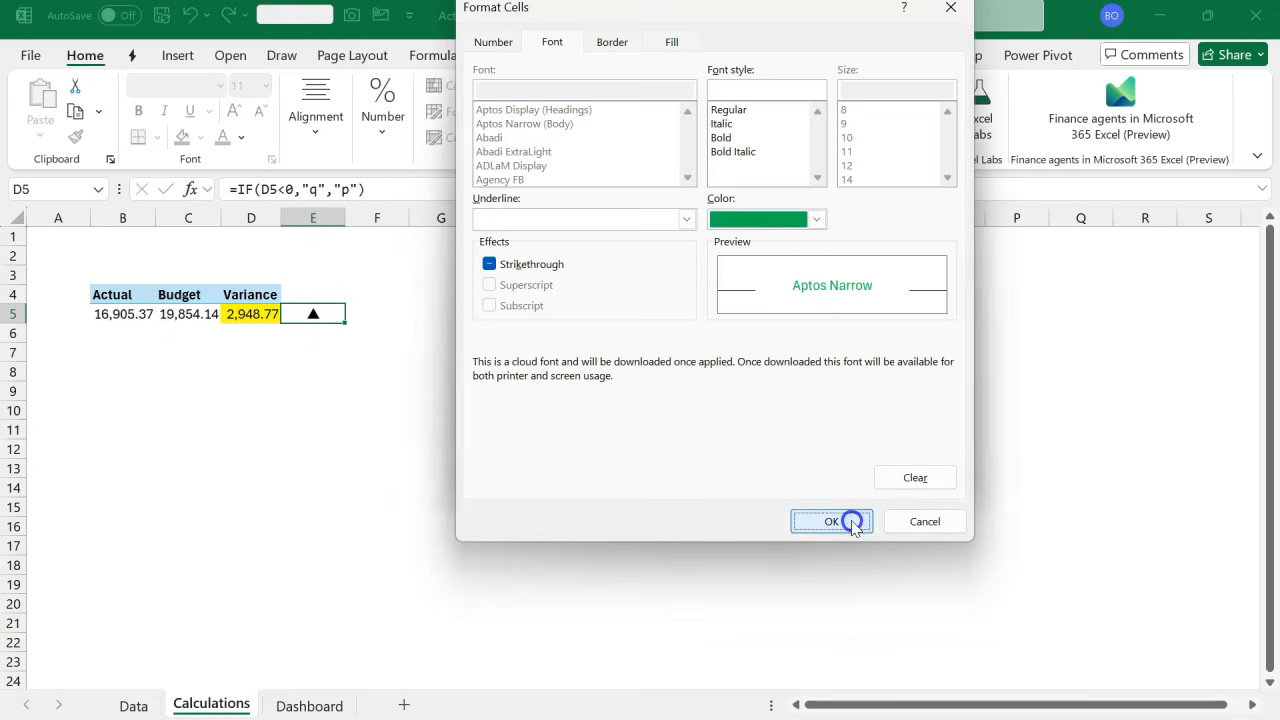
click(850, 462)
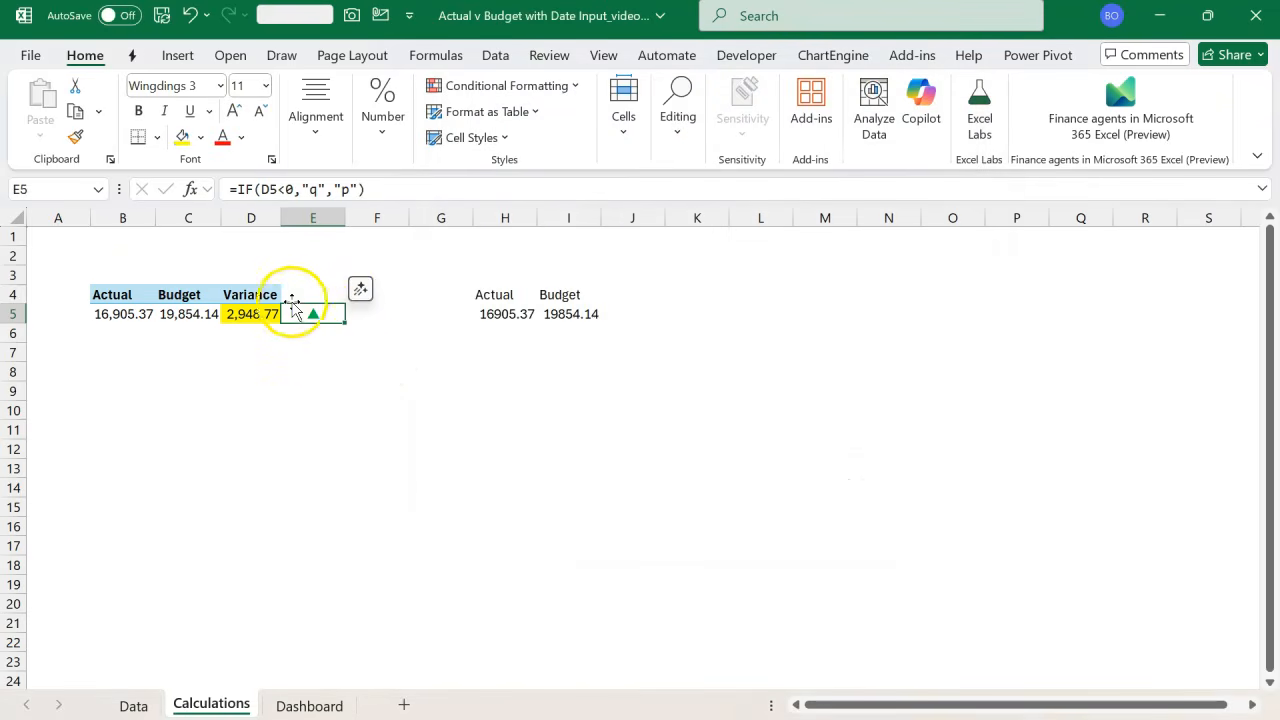
- Create a second formula-based conditional formatting rule for cell E5 with the condition =$D$5<0
click(254, 313)
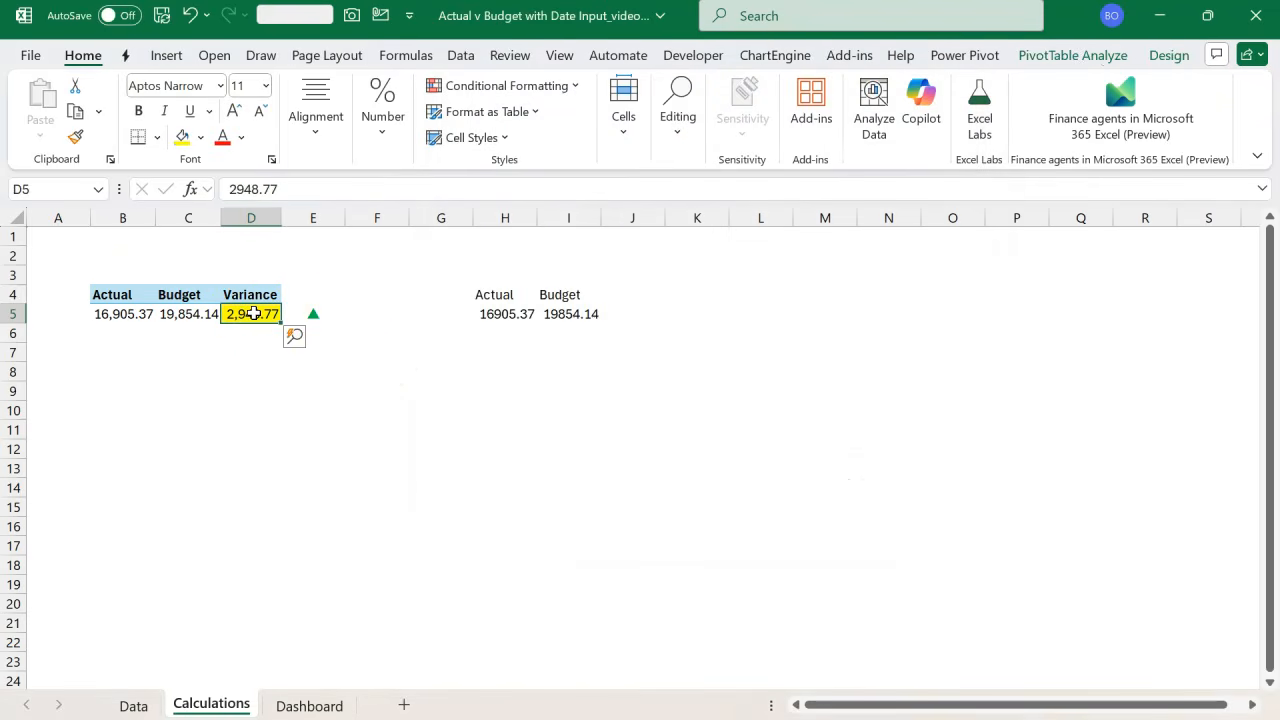
click(309, 314)
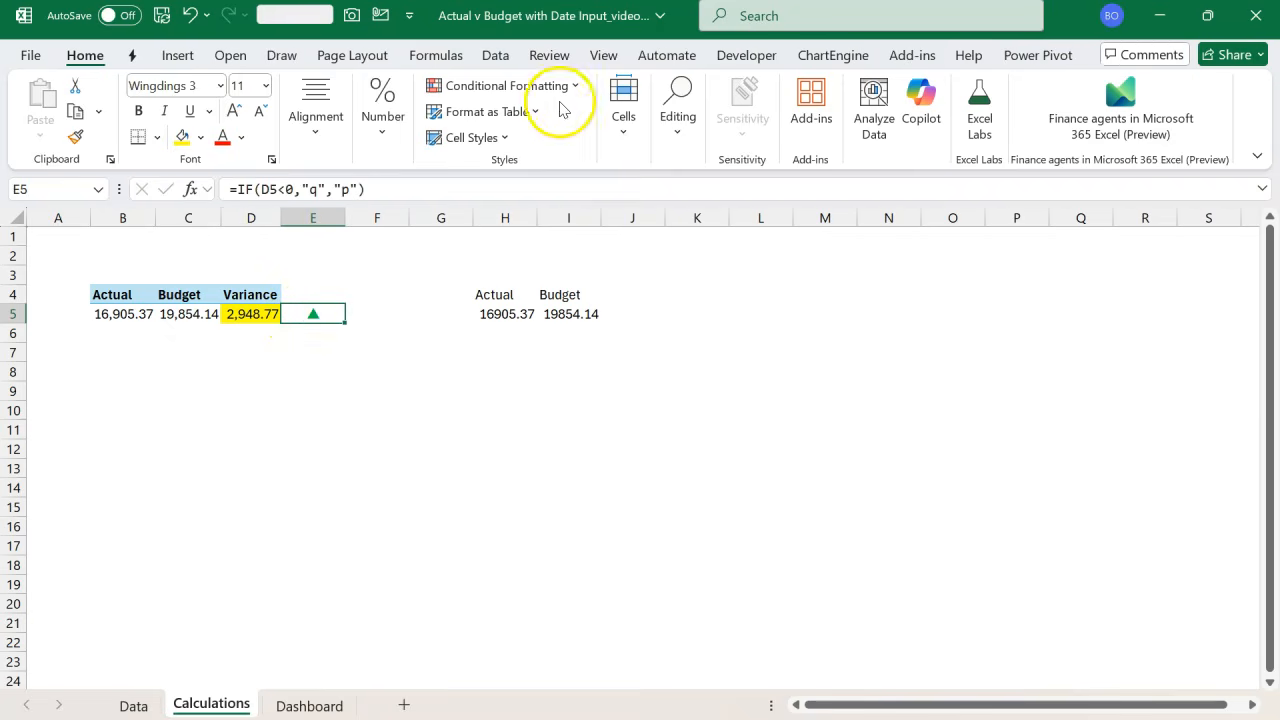
click(576, 87)
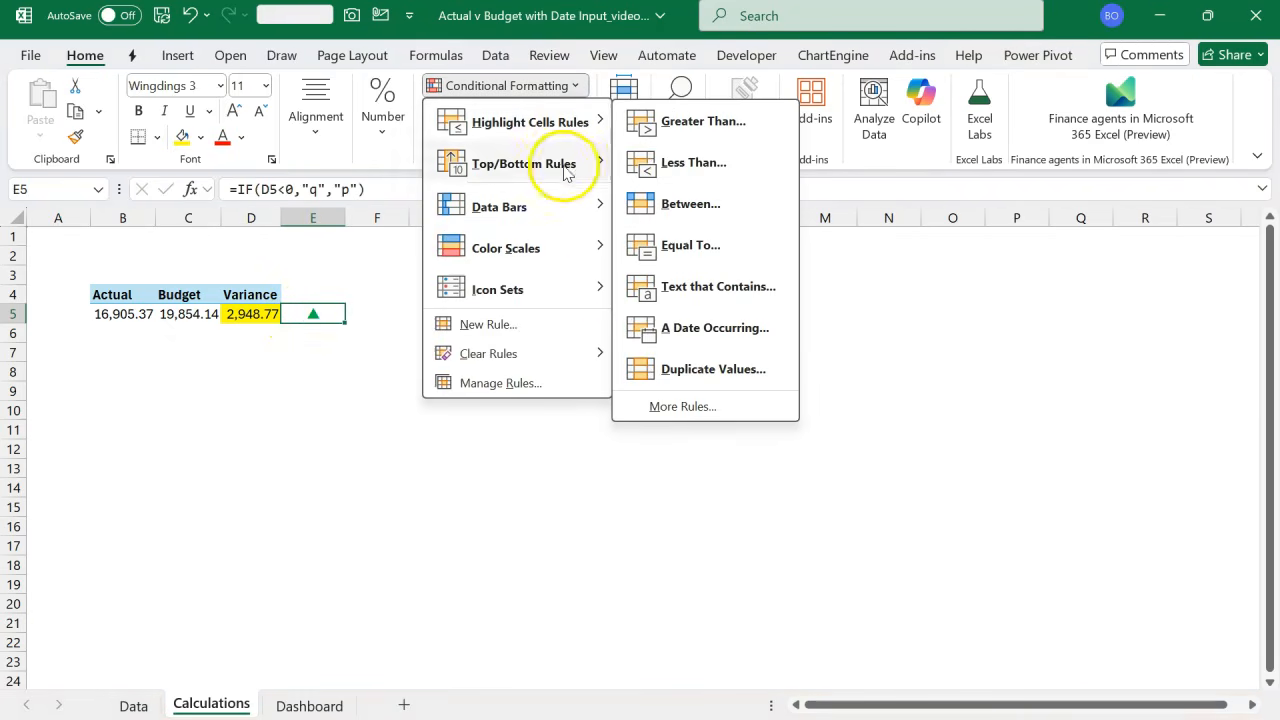
click(541, 326)
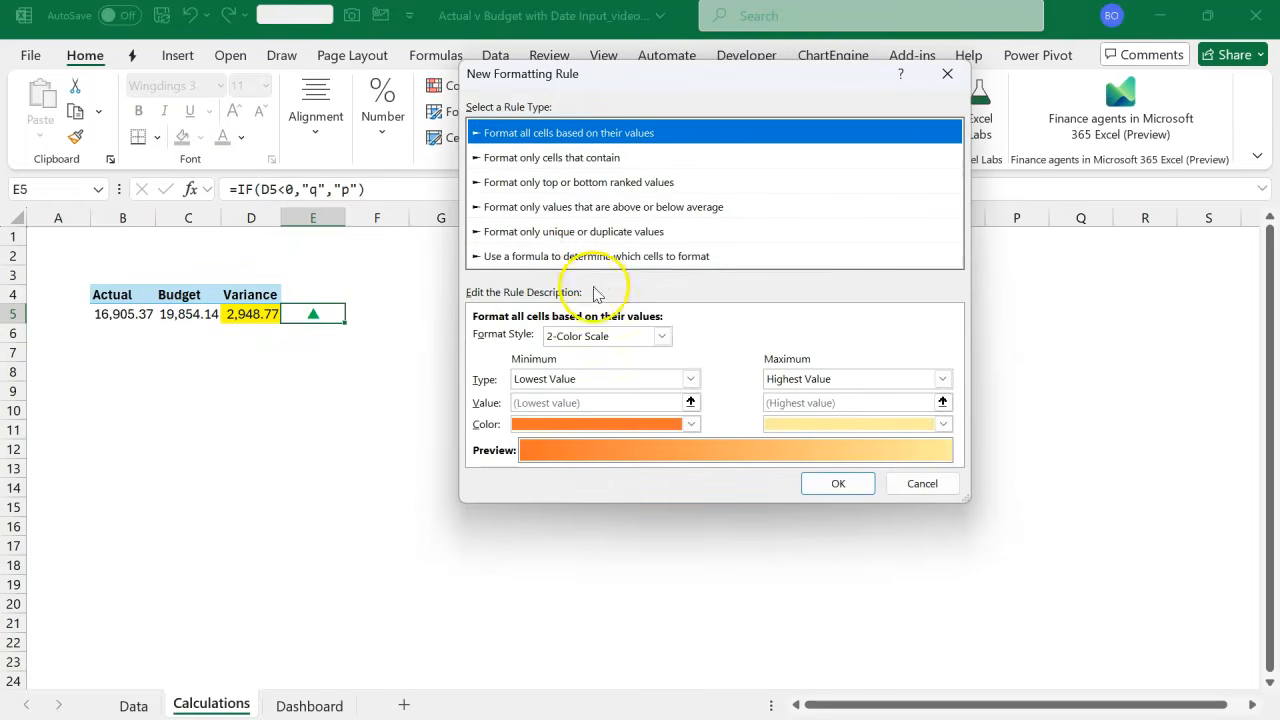
click(582, 259)
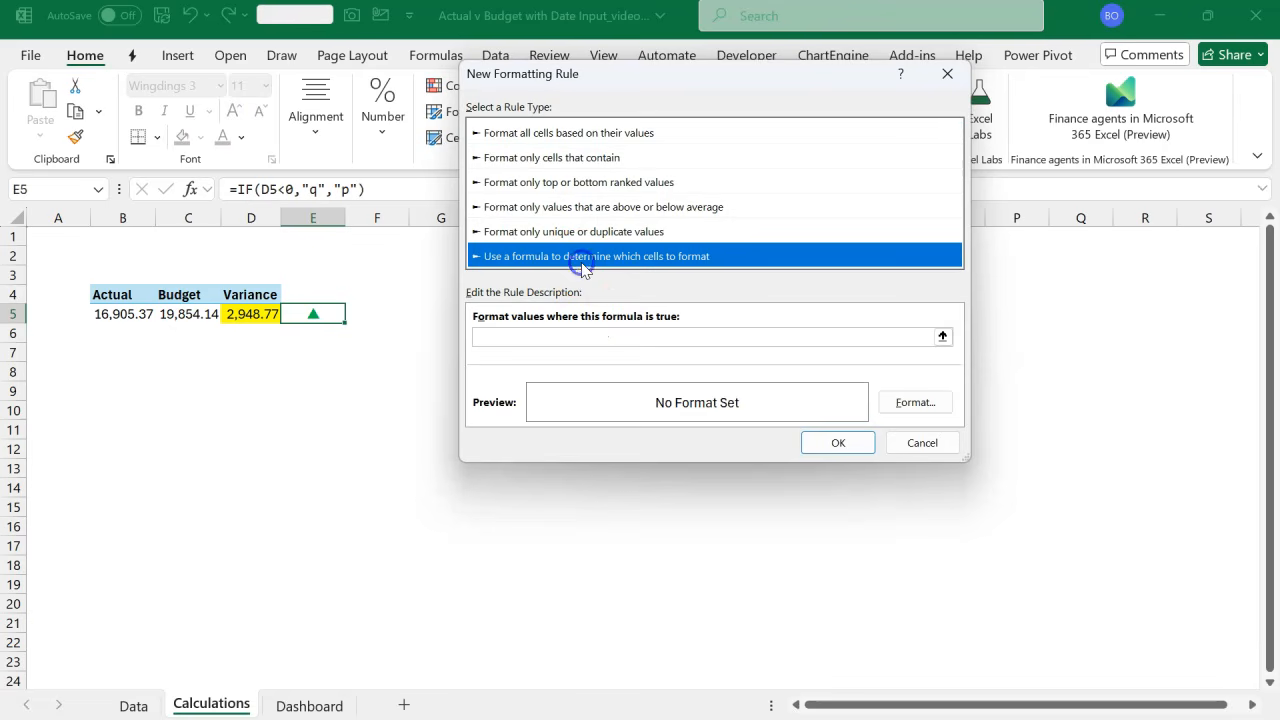
click(943, 337)
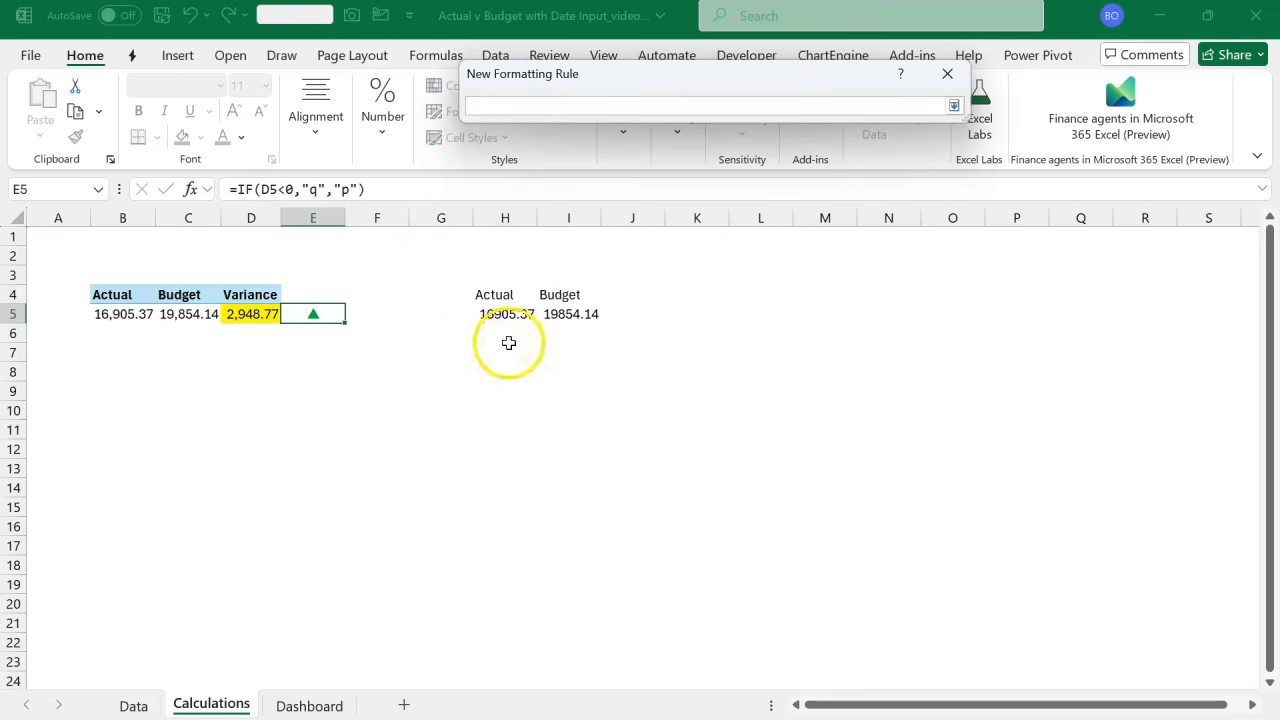
click(255, 313)
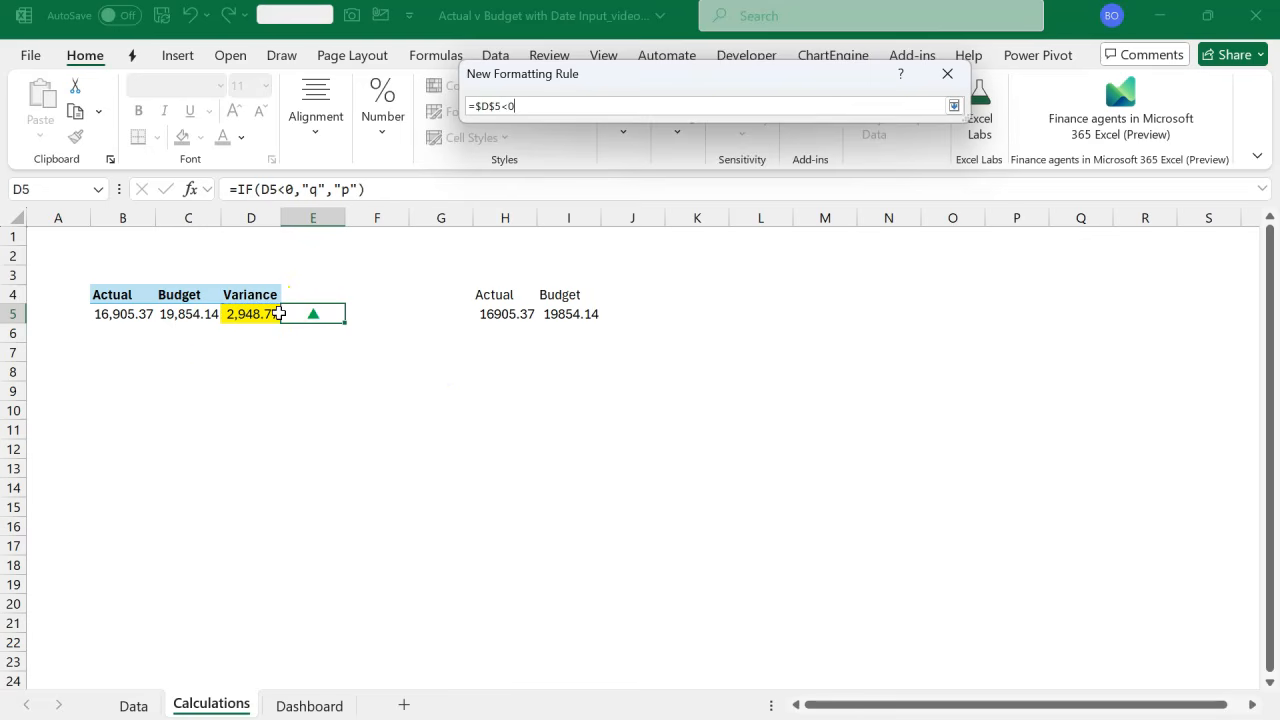
key(Return)
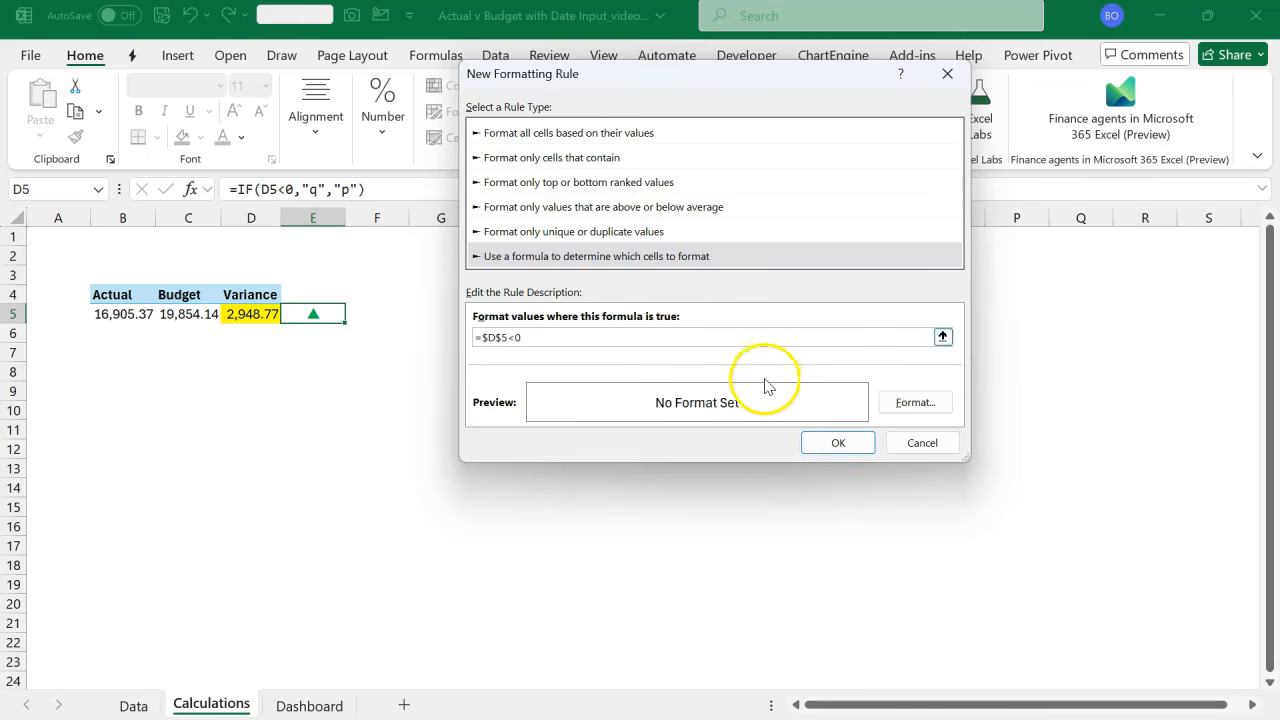
- Give the new rule the recently used salmon-red font colour and apply it to cell E5
click(913, 403)
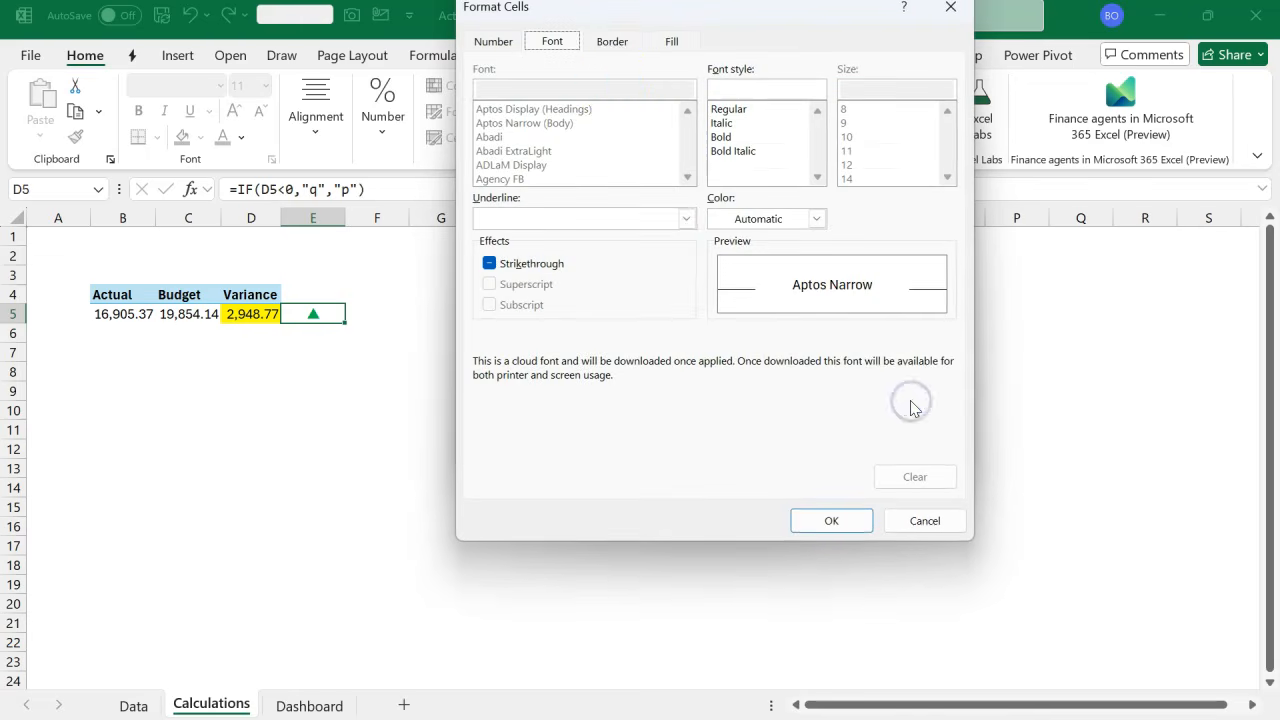
click(817, 218)
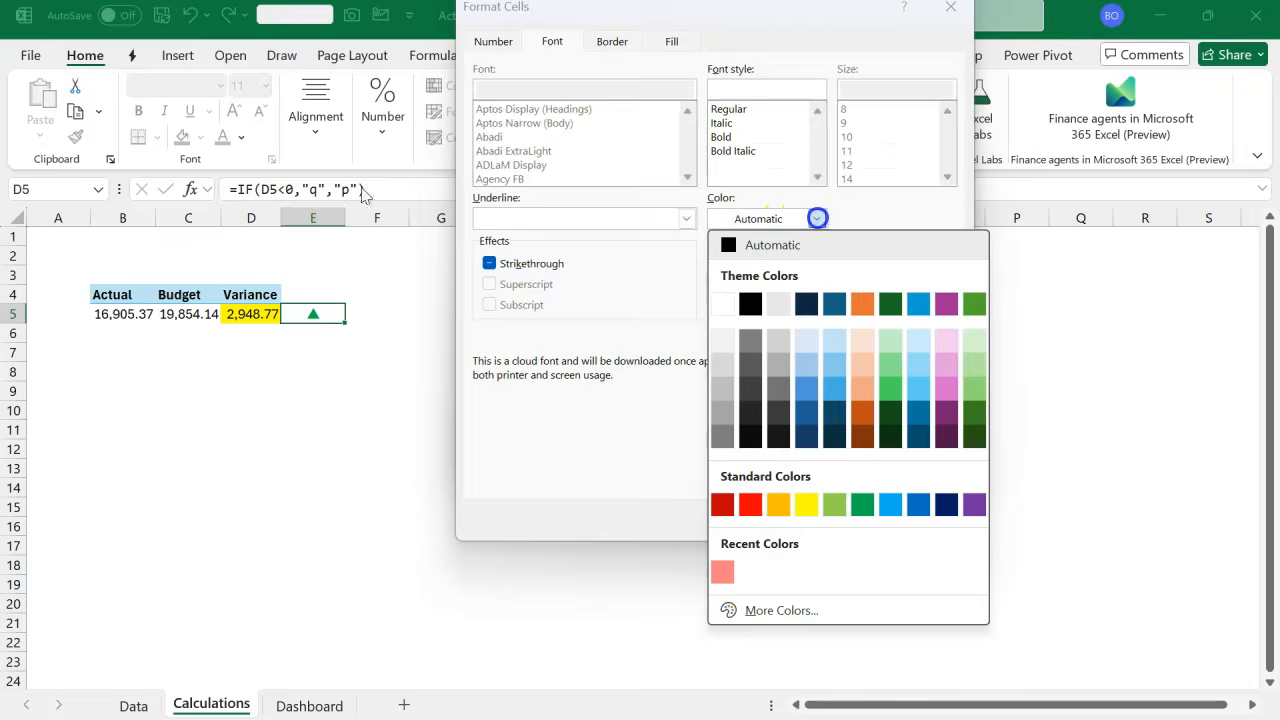
click(724, 569)
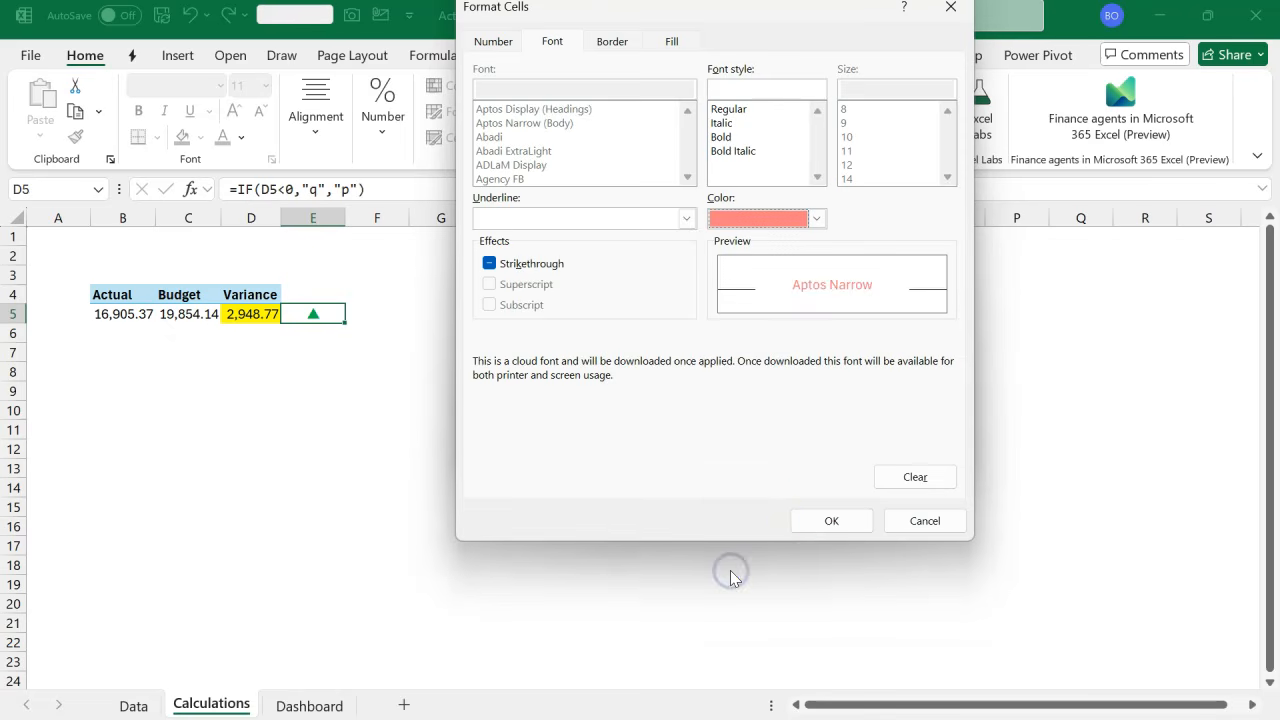
click(811, 524)
click(858, 441)
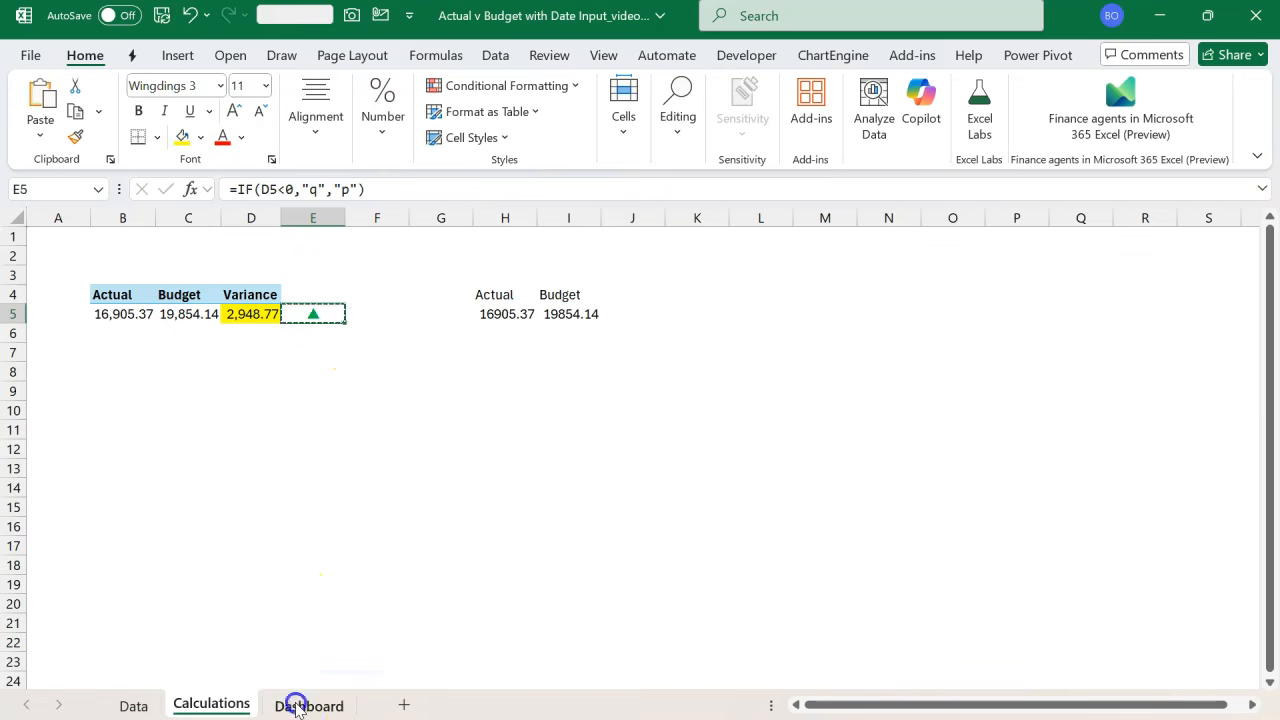
- Copy the arrow cell E5 and paste it as a linked picture at cell M7 of the Dashboard sheet
click(300, 700)
click(813, 341)
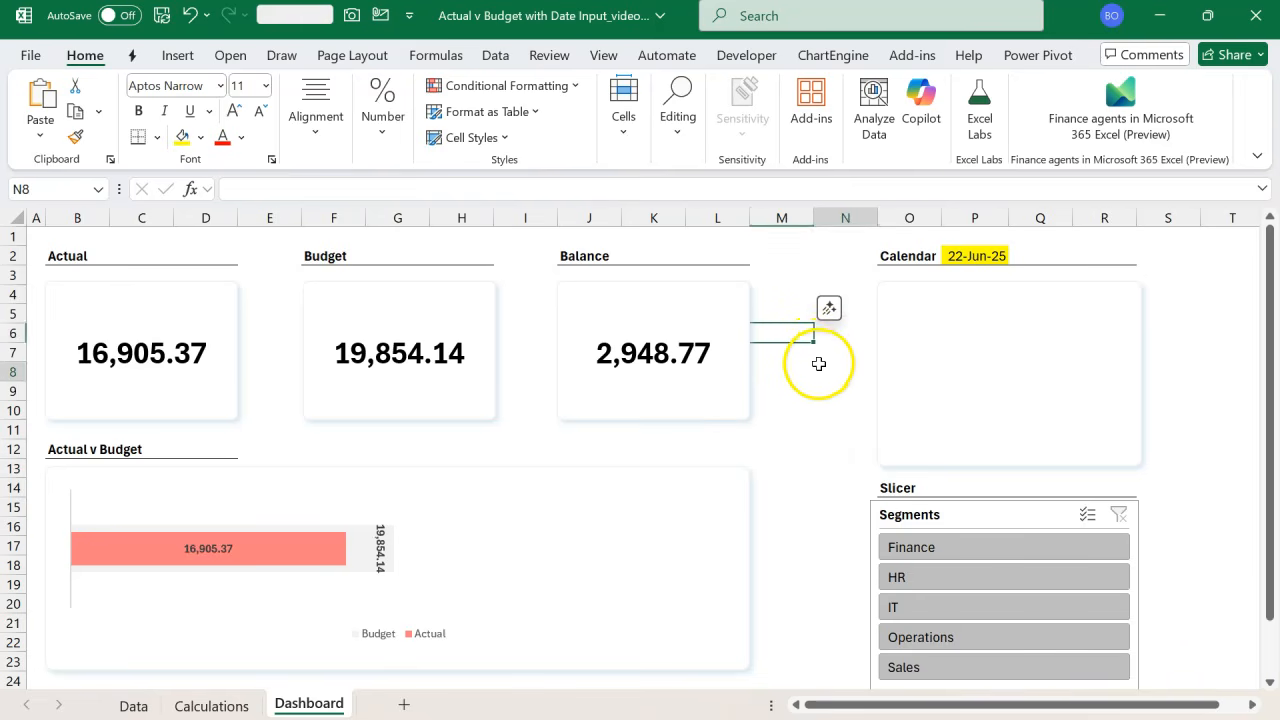
click(812, 356)
click(795, 349)
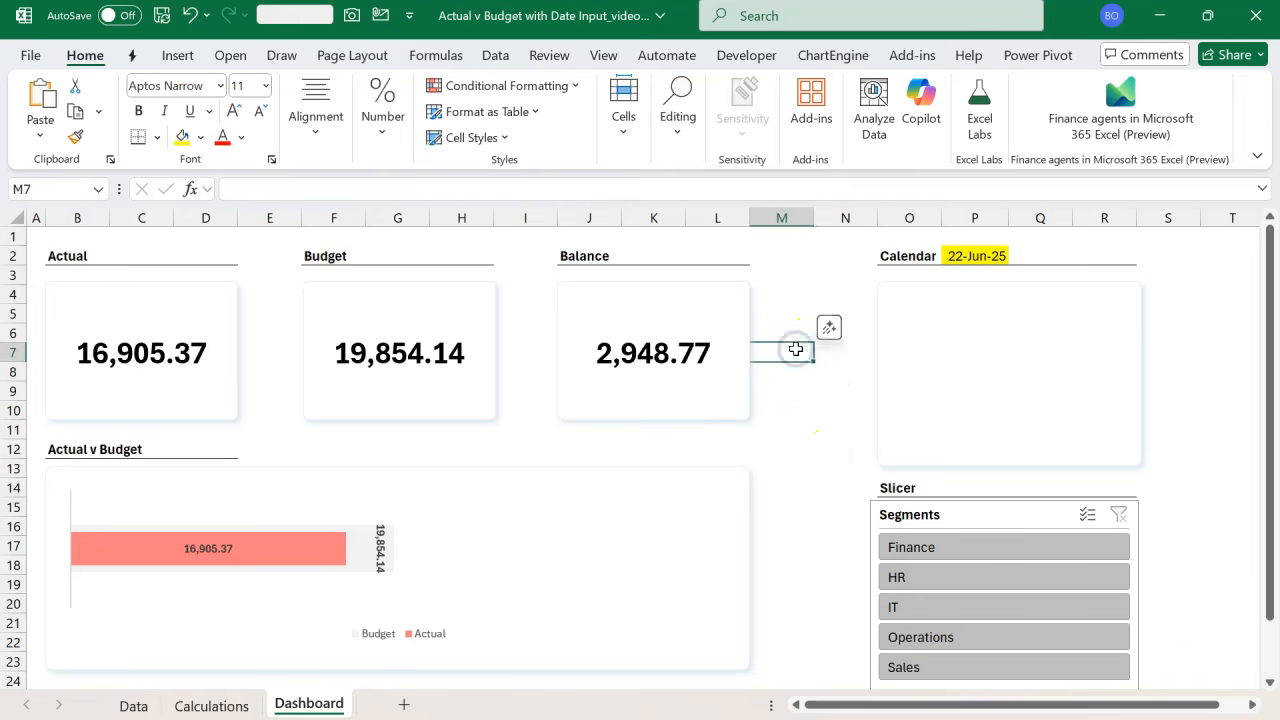
right_click(795, 348)
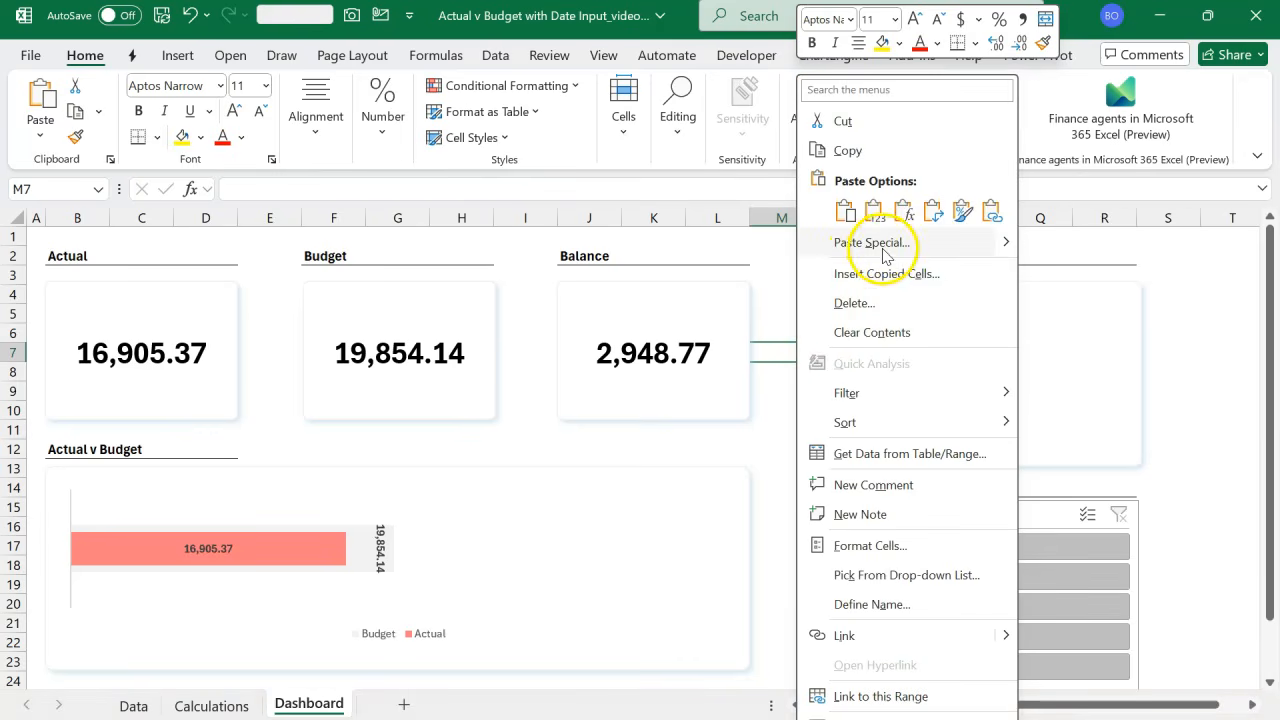
click(1007, 244)
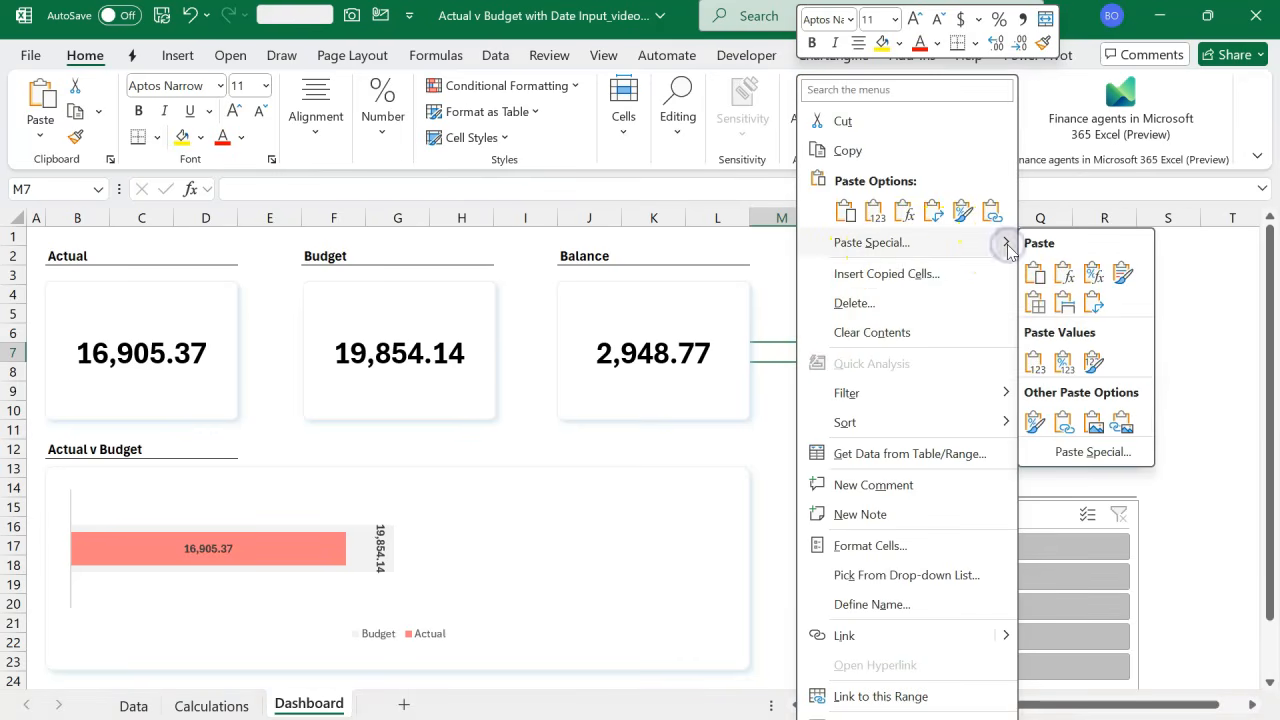
click(1127, 428)
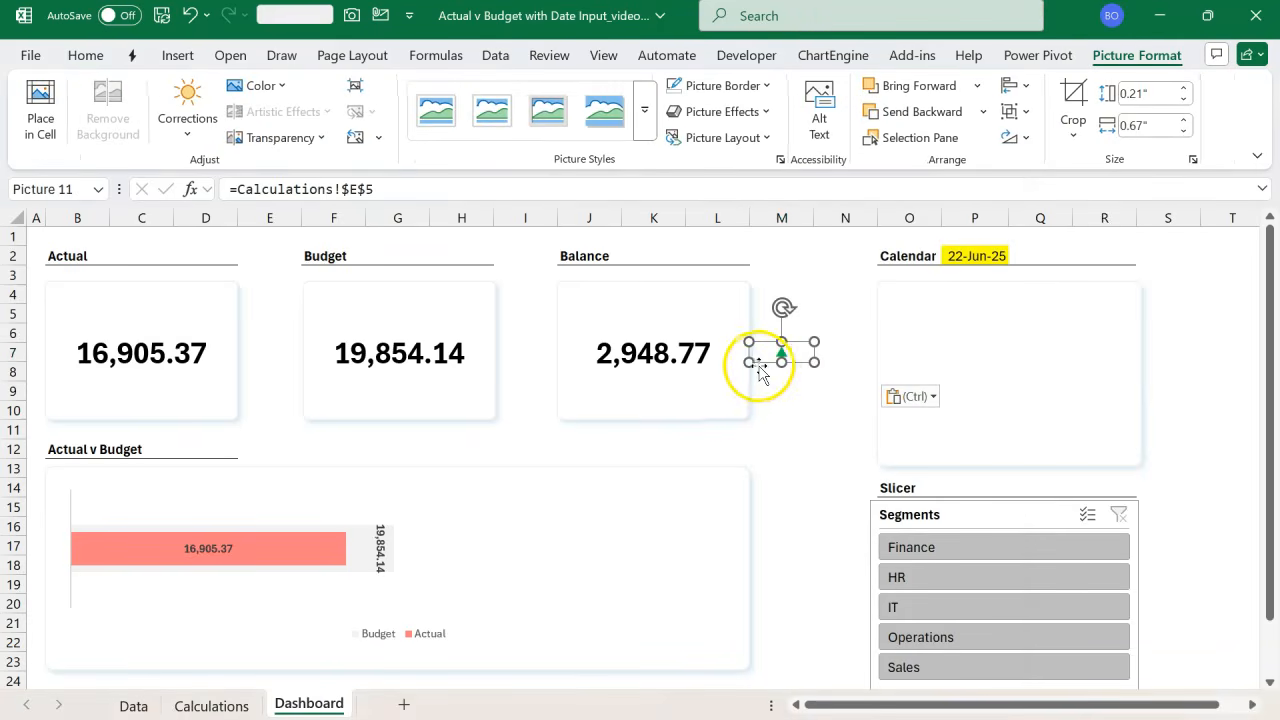
- Enlarge the linked arrow picture to about 0.31" by 0.99" and place it beside the value in the Balance card
drag(749, 362, 748, 372)
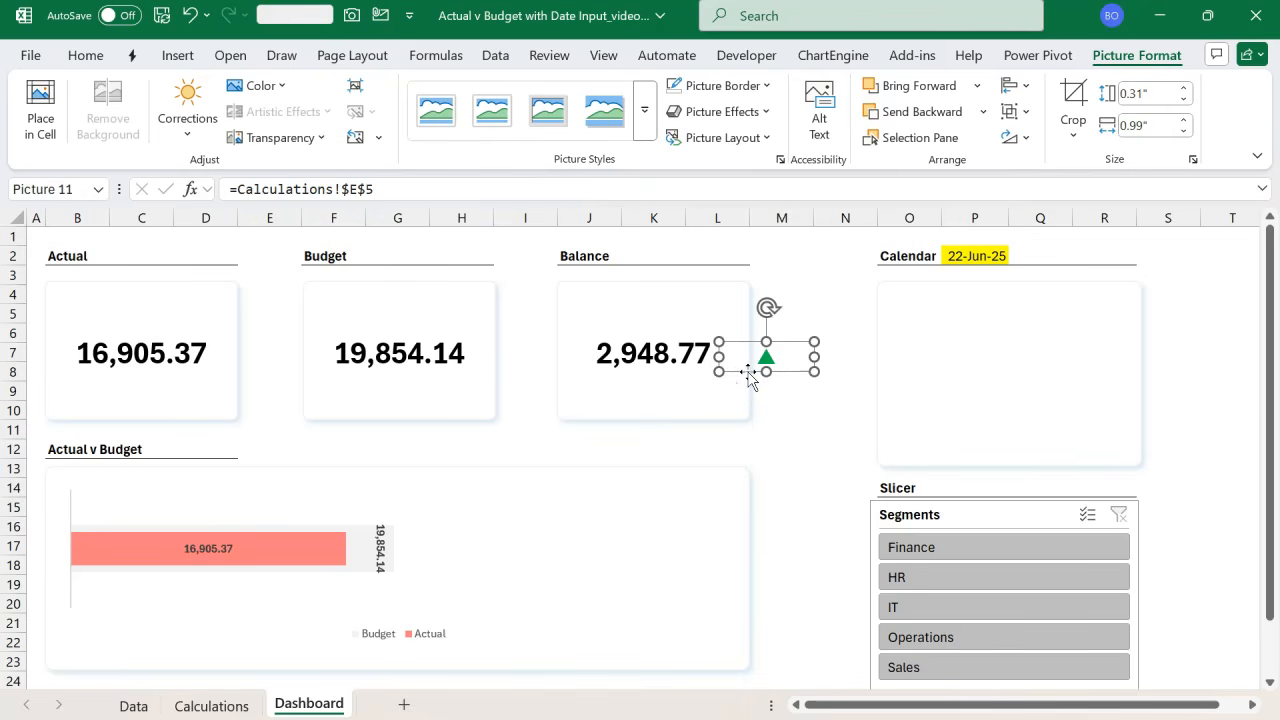
drag(771, 371, 739, 371)
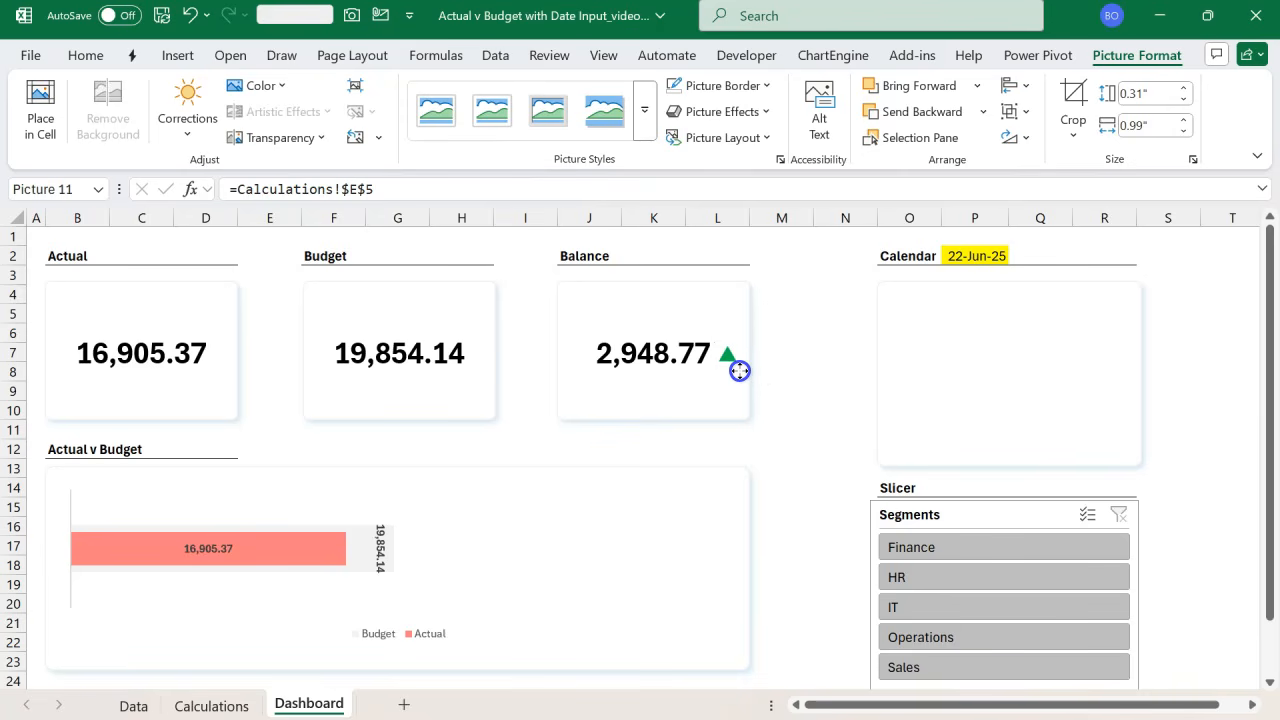
drag(739, 371, 735, 368)
click(851, 396)
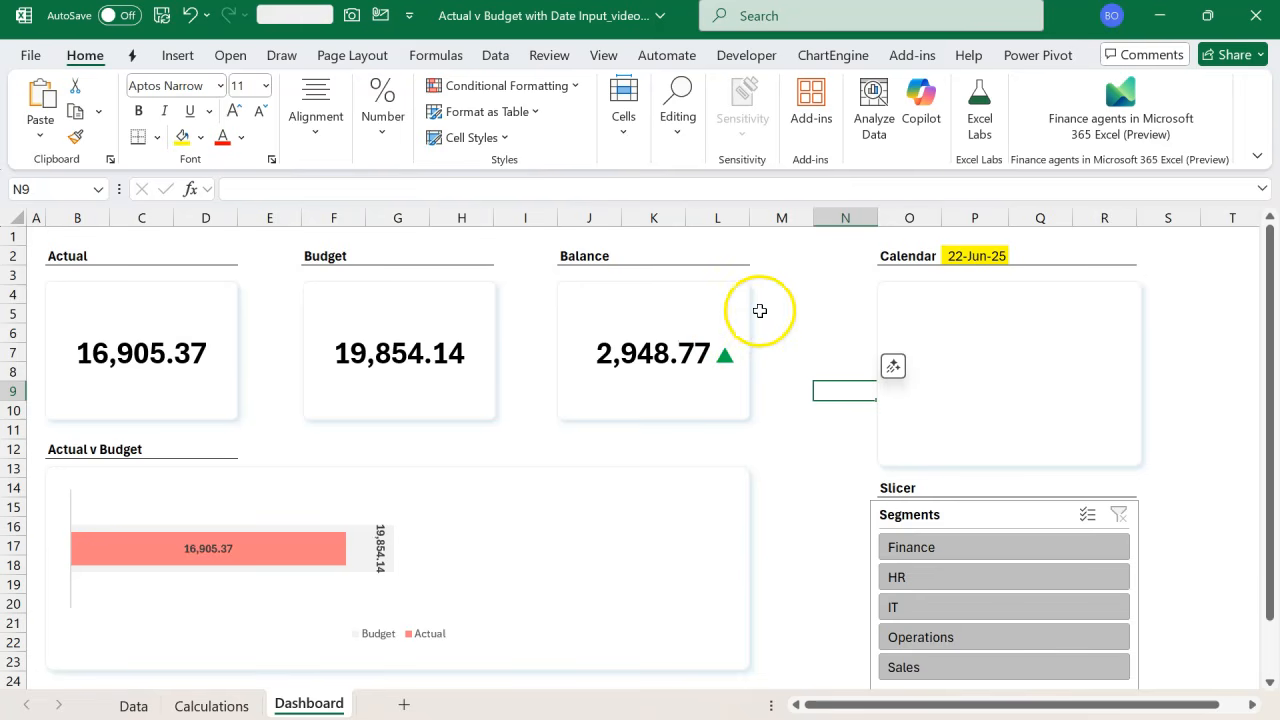
- Test the variance arrow by filtering the Segments slicer to Finance, and clear the filter
click(915, 549)
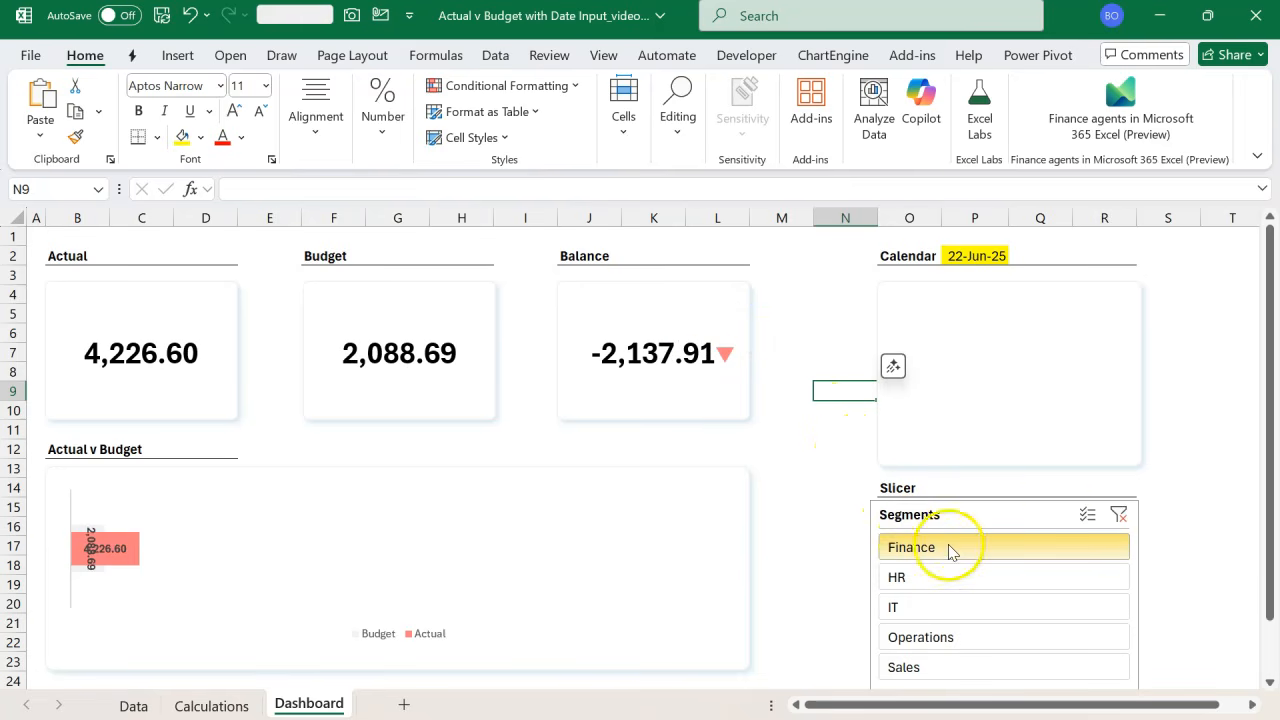
click(1119, 514)
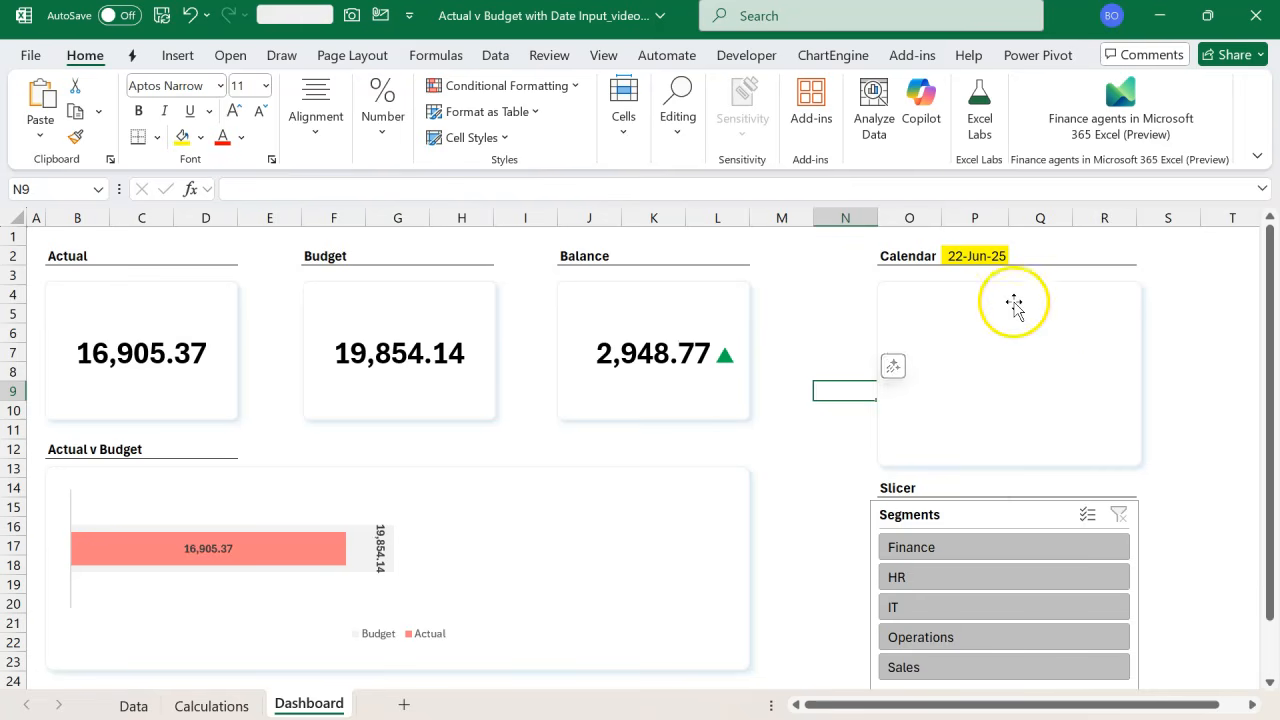
- Search the add-ins for "date" and insert the Mini Calendar and Date Picker into the Dashboard sheet
click(962, 256)
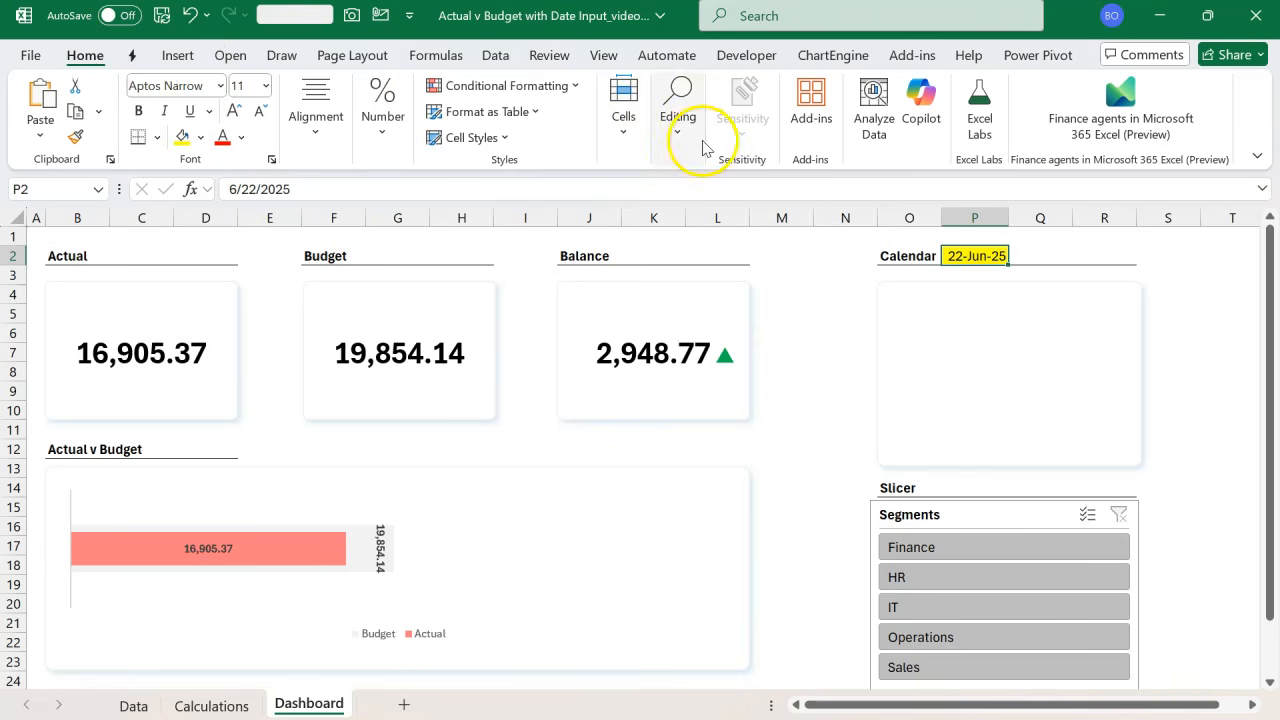
click(809, 118)
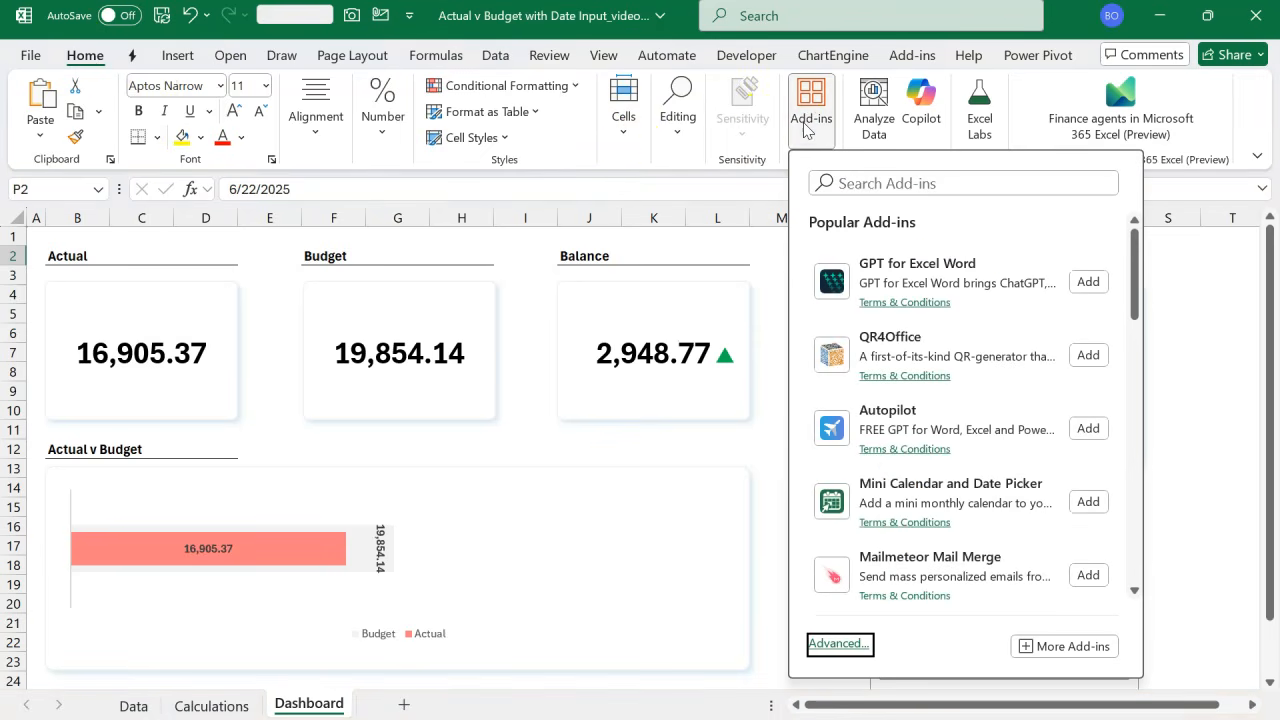
click(875, 183)
text(date)
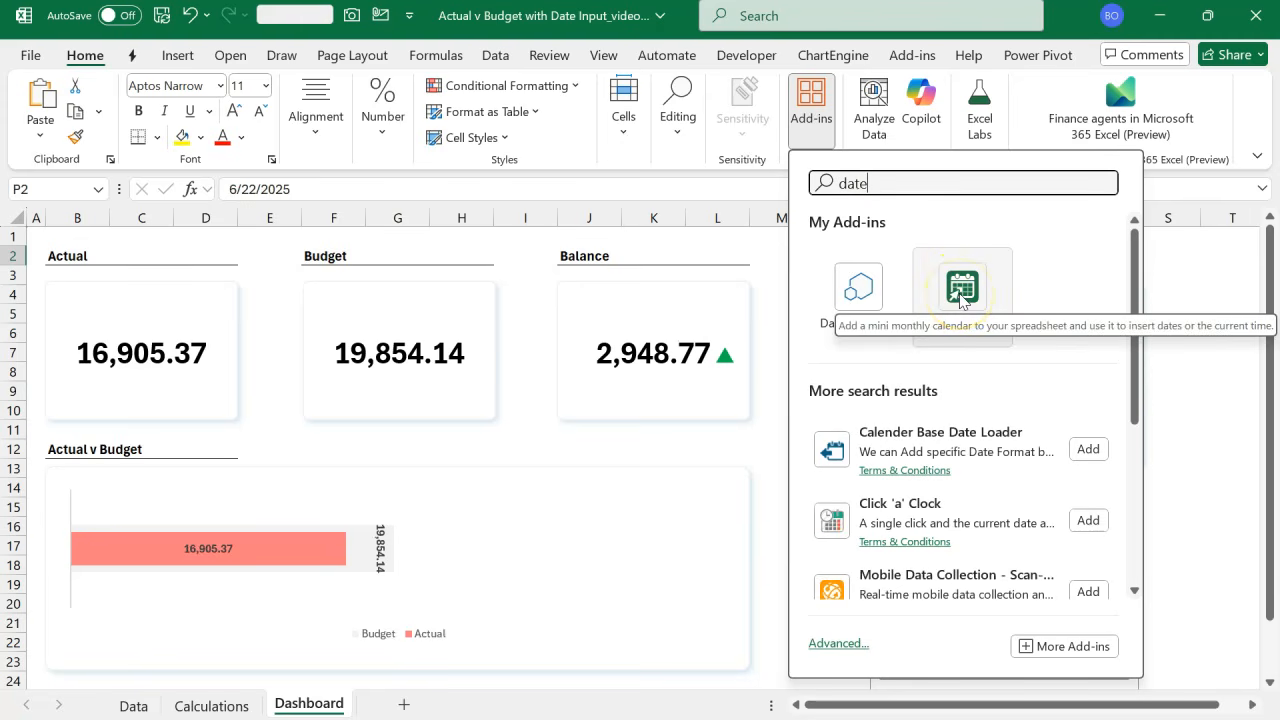
click(960, 290)
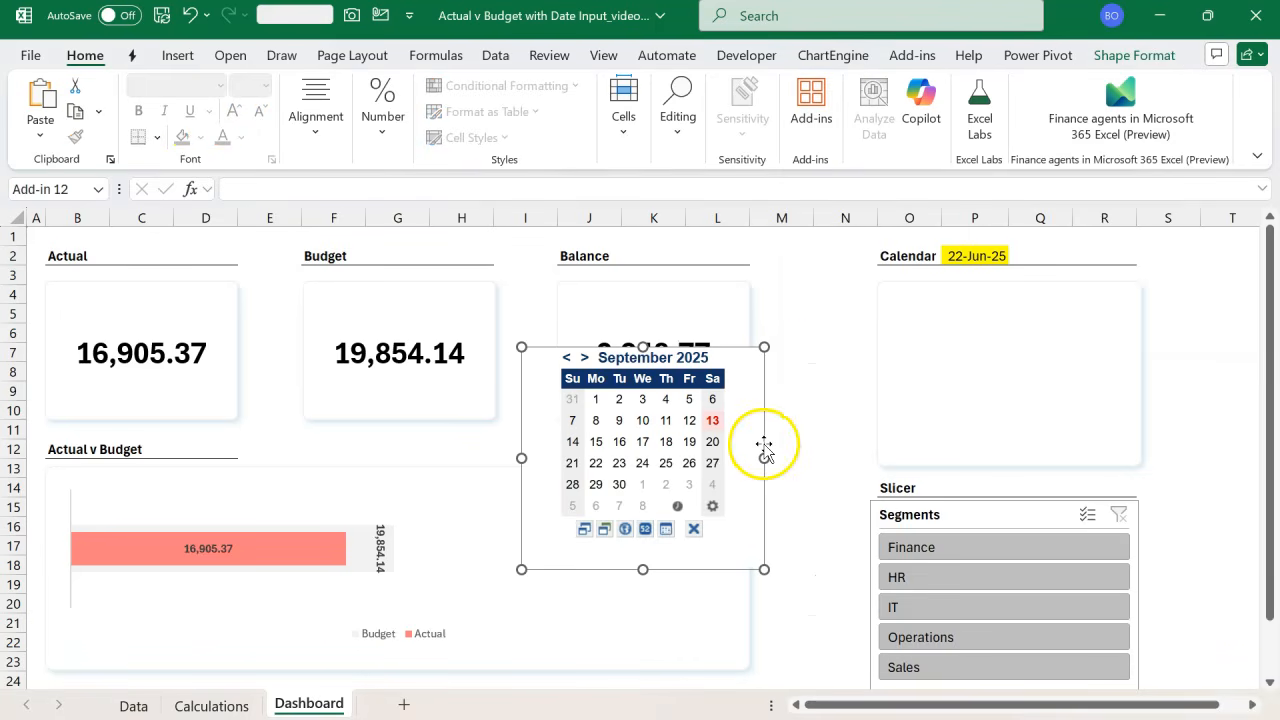
- Move the mini calendar into the empty Calendar card and shorten it to fit the card's height
drag(764, 443, 1126, 384)
drag(1006, 510, 1006, 466)
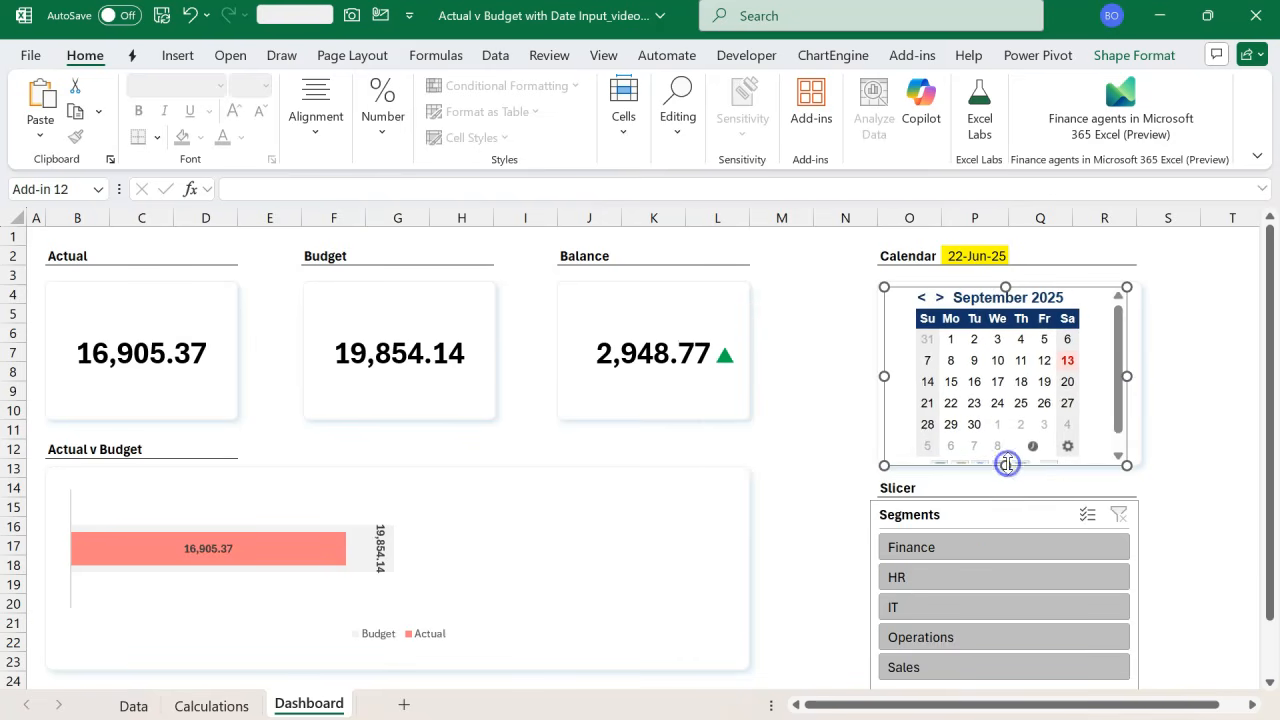
click(1130, 405)
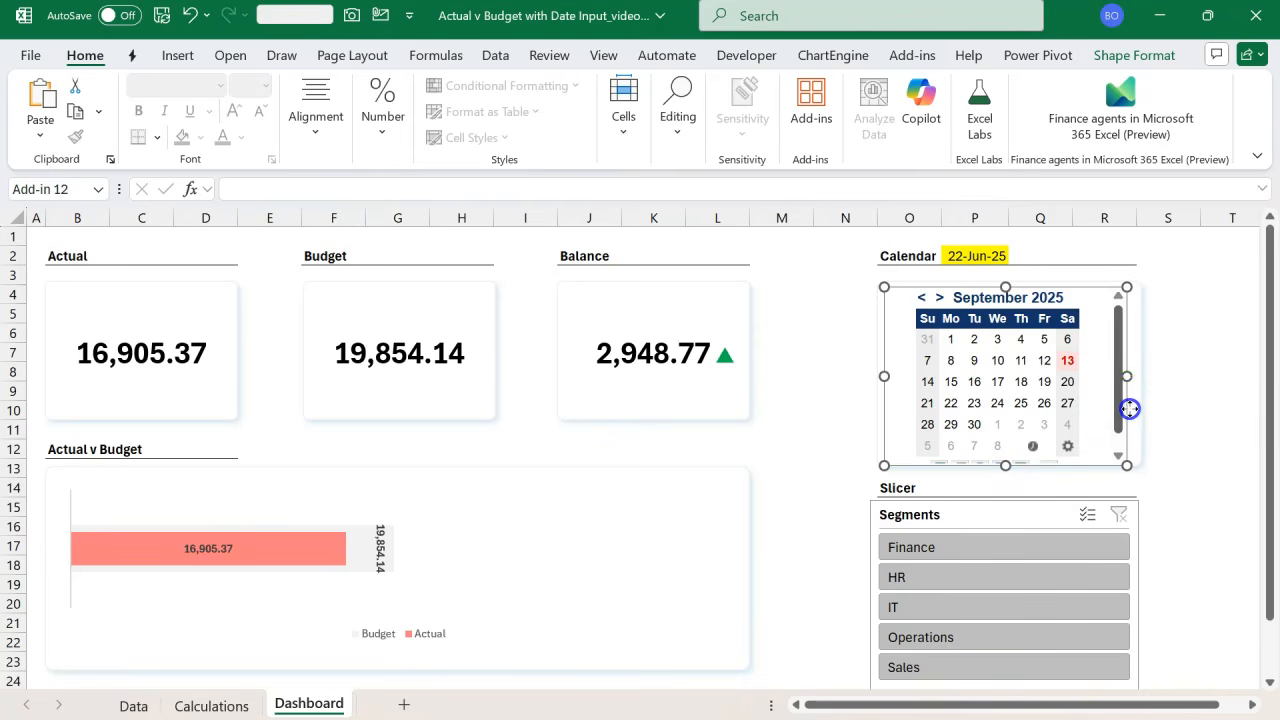
click(1131, 404)
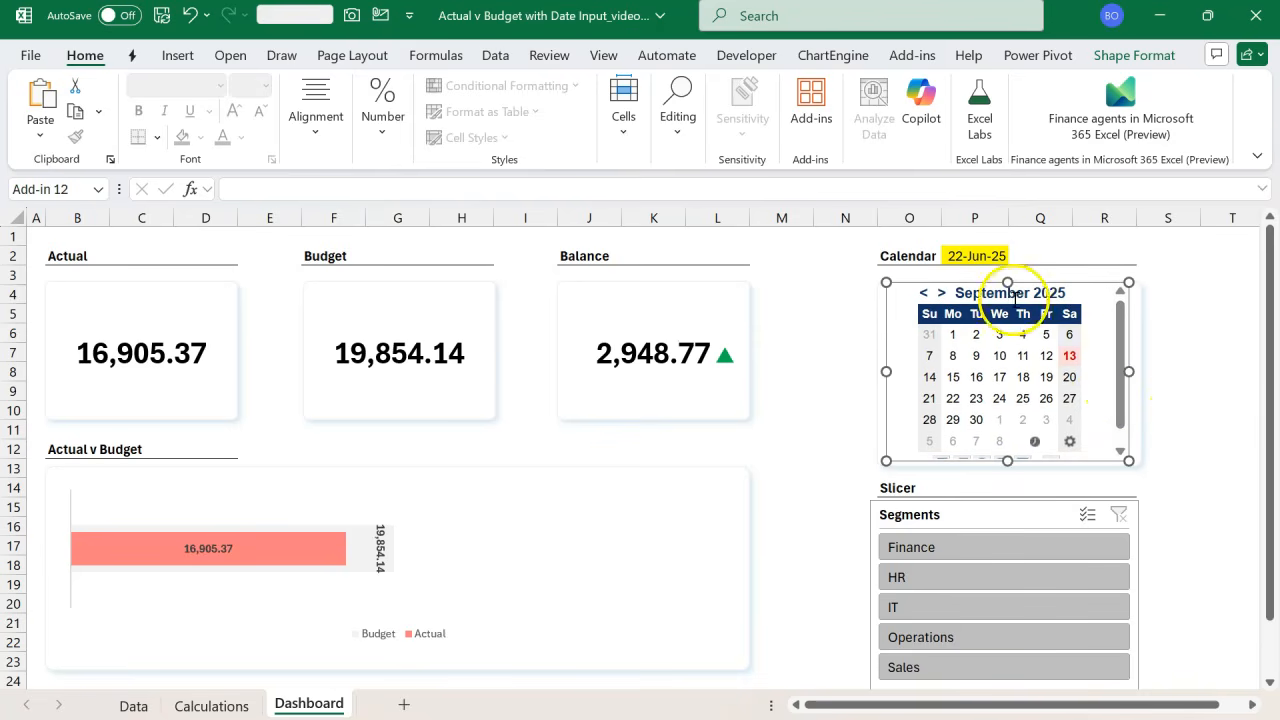
- Use the mini calendar to overwrite the date in cell P2 with 13 September 2025
click(977, 256)
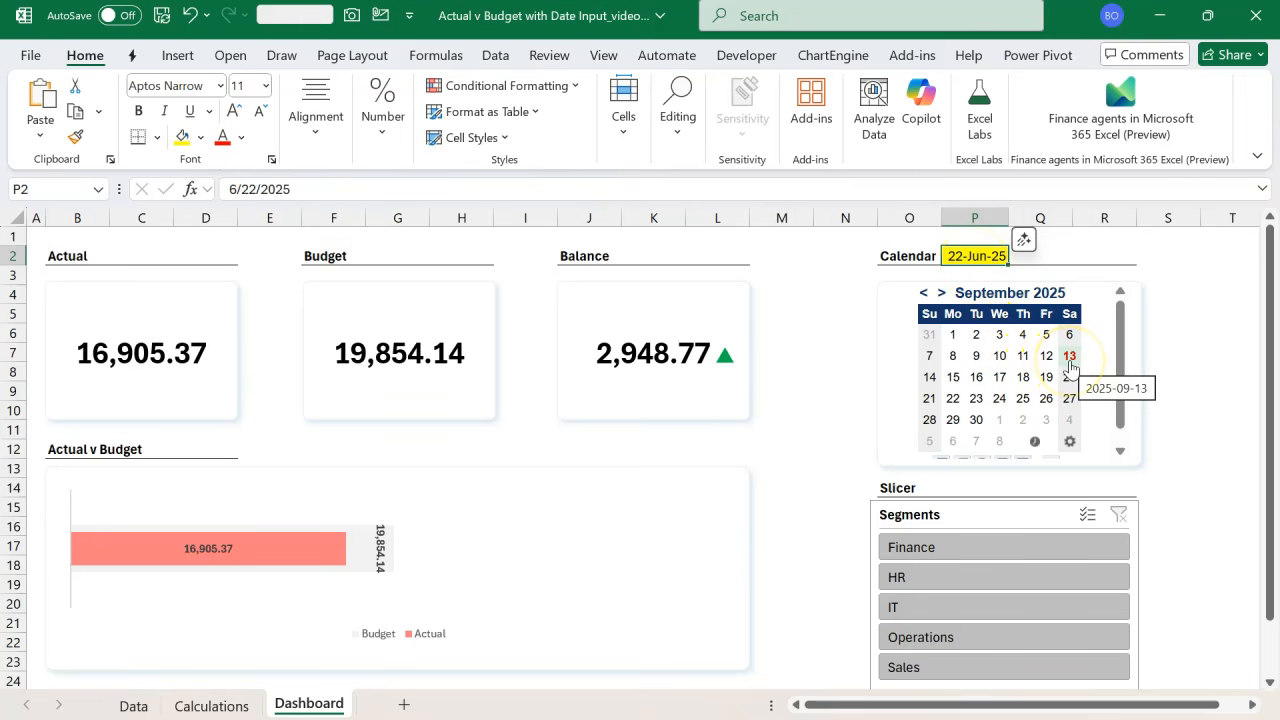
click(1069, 362)
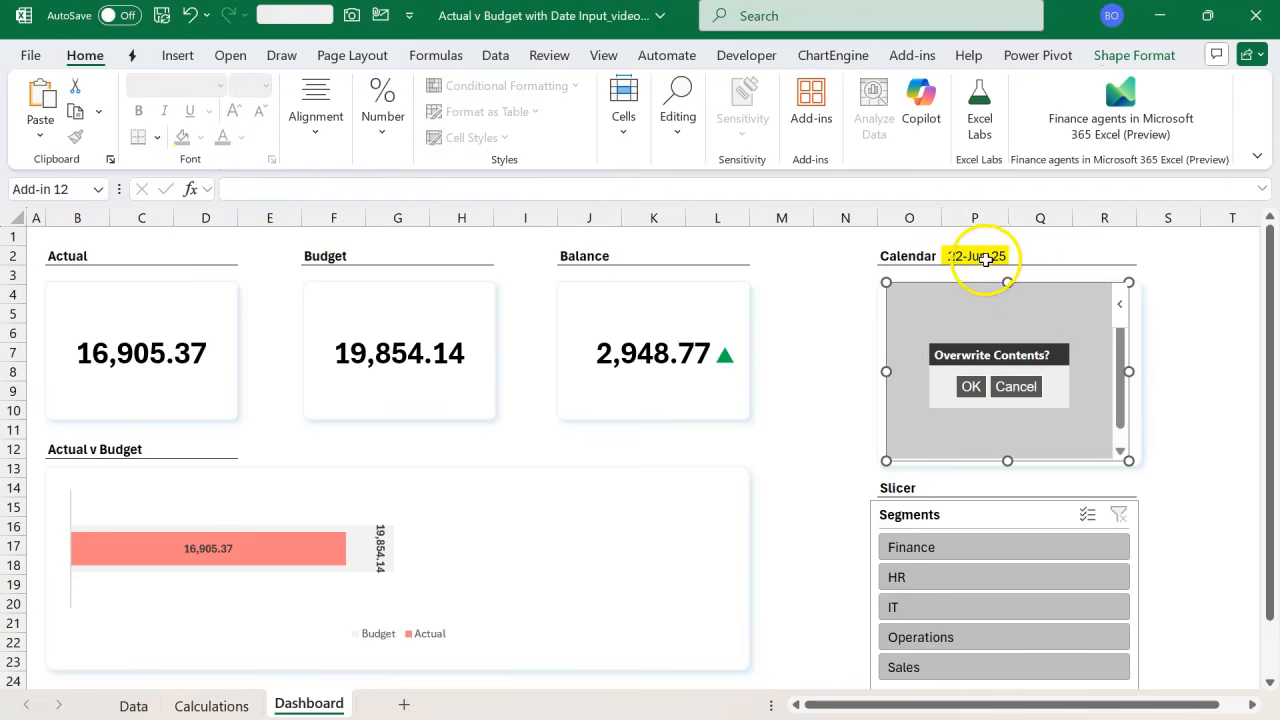
click(971, 387)
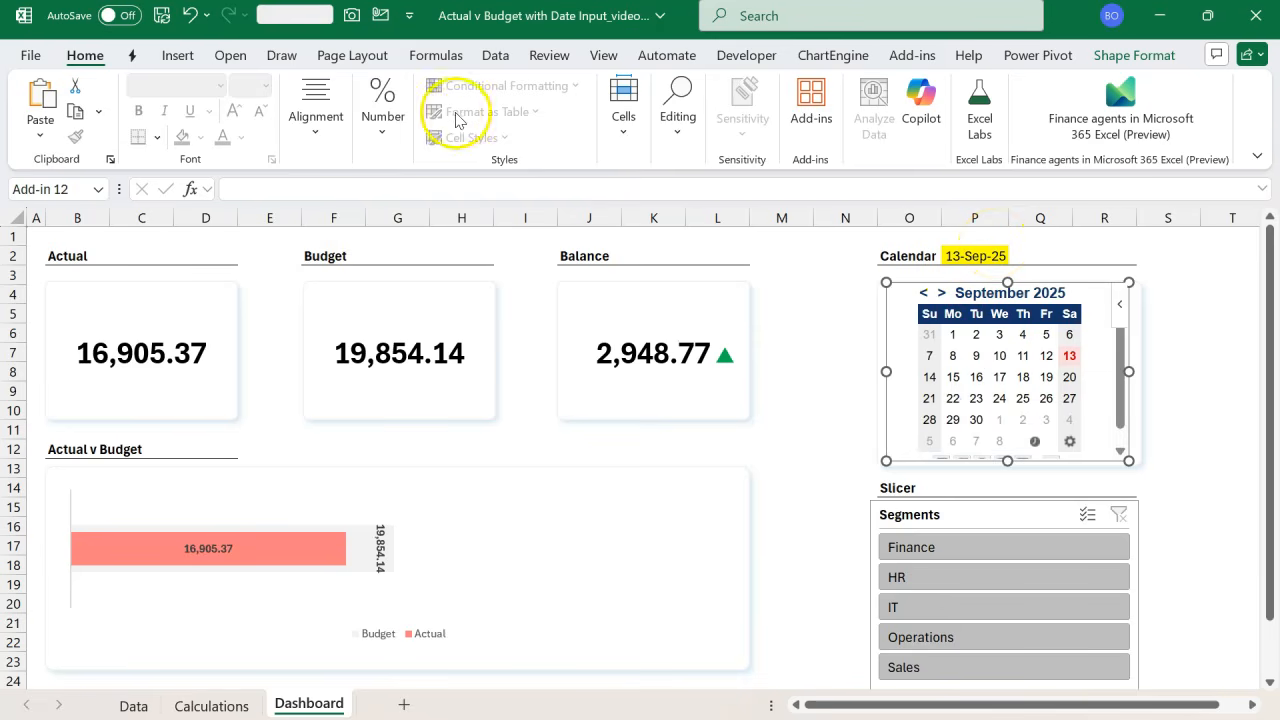
- Refresh the workbook's data so the cards and chart use the new calendar date
click(496, 58)
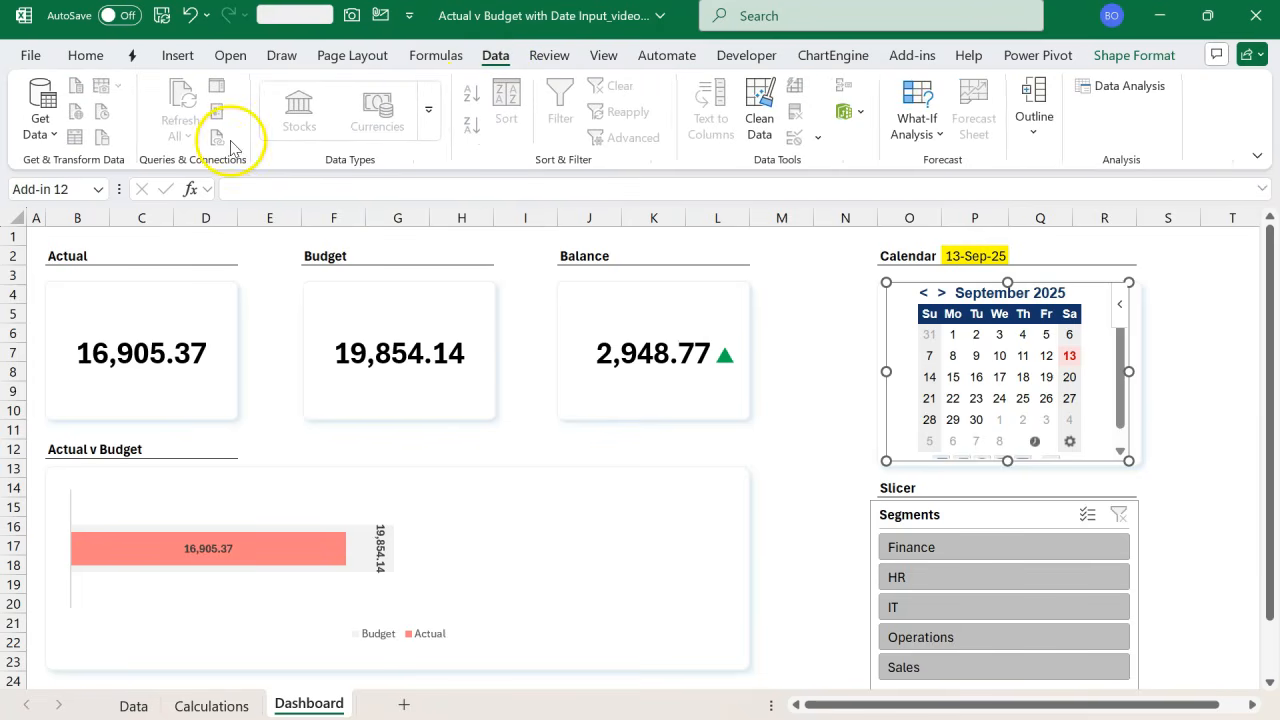
click(312, 236)
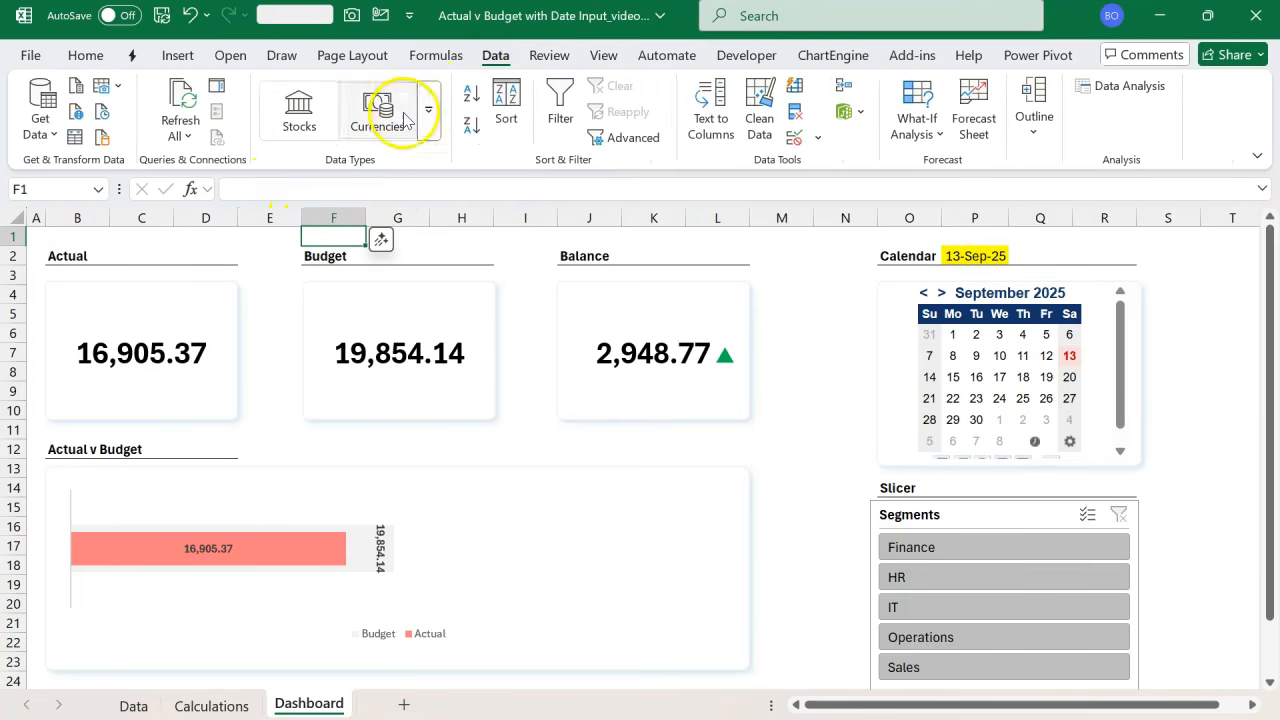
click(188, 136)
click(215, 166)
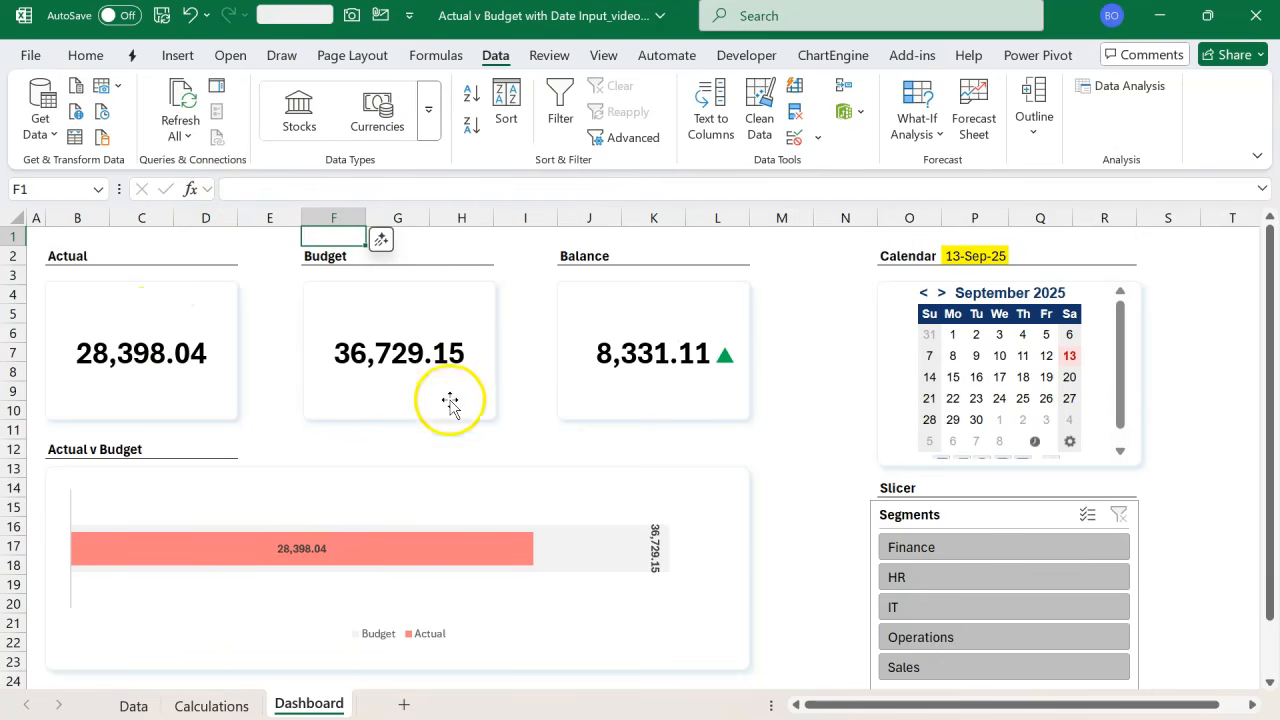
- Select the highlighted date cell P2 beside the Calendar heading
click(788, 412)
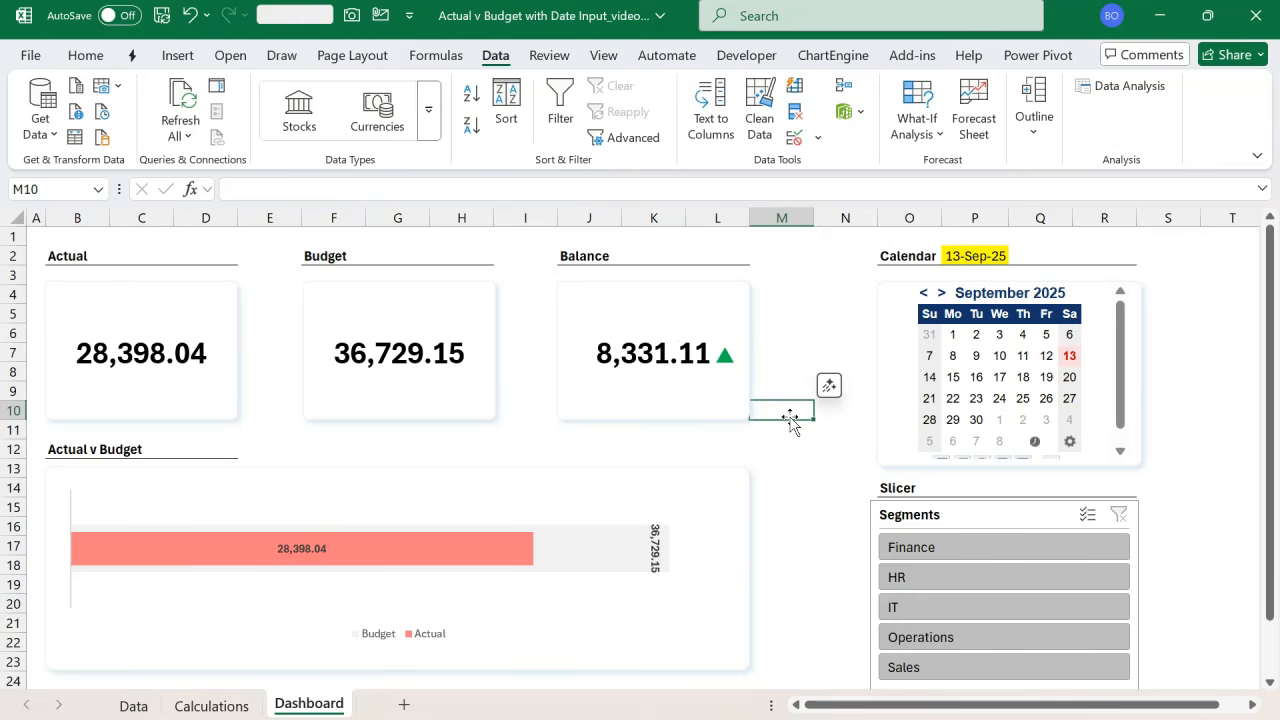
click(978, 255)
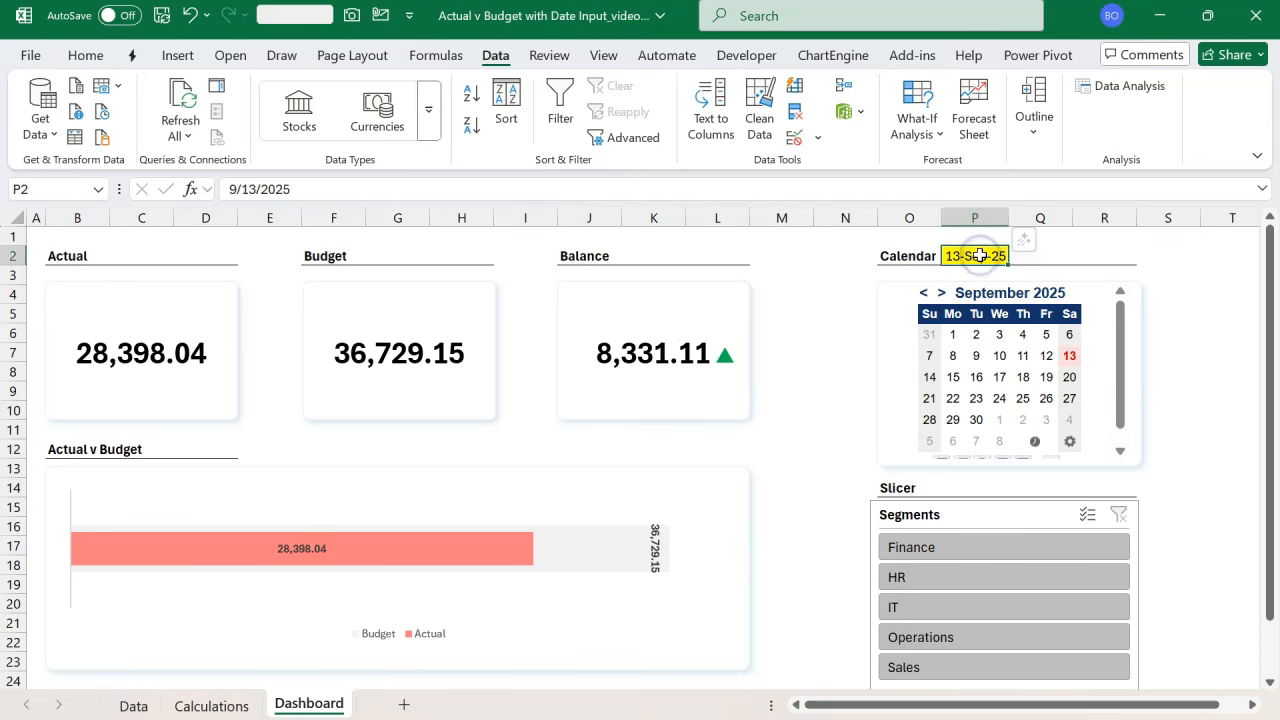